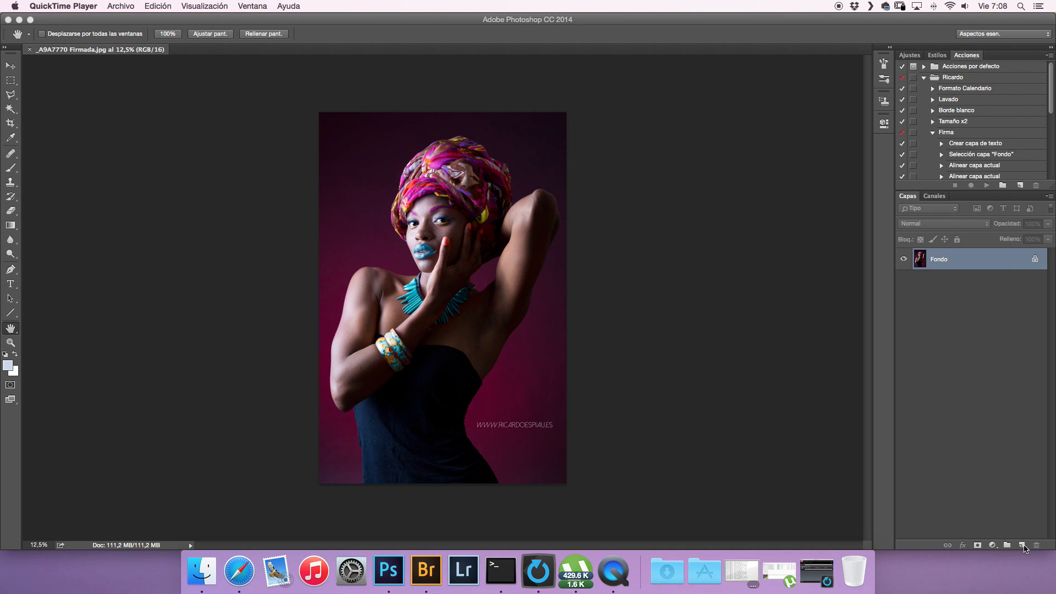
Create five new empty layers above the Fondo background layer
left_click(1022, 546)
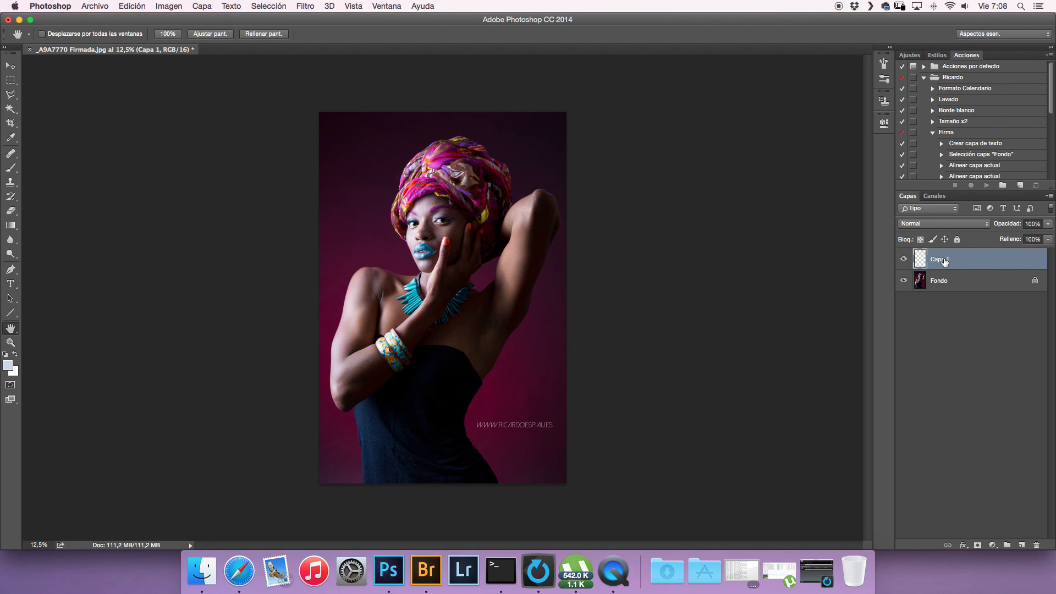
left_click(1022, 545)
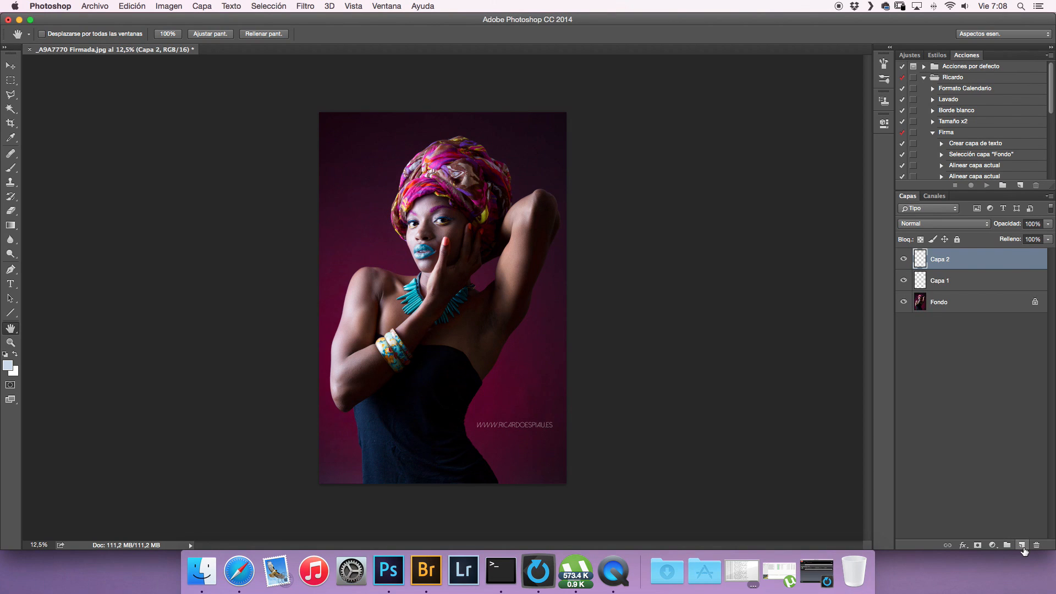
left_click(1022, 545)
left_click(1022, 545)
left_click(1022, 545)
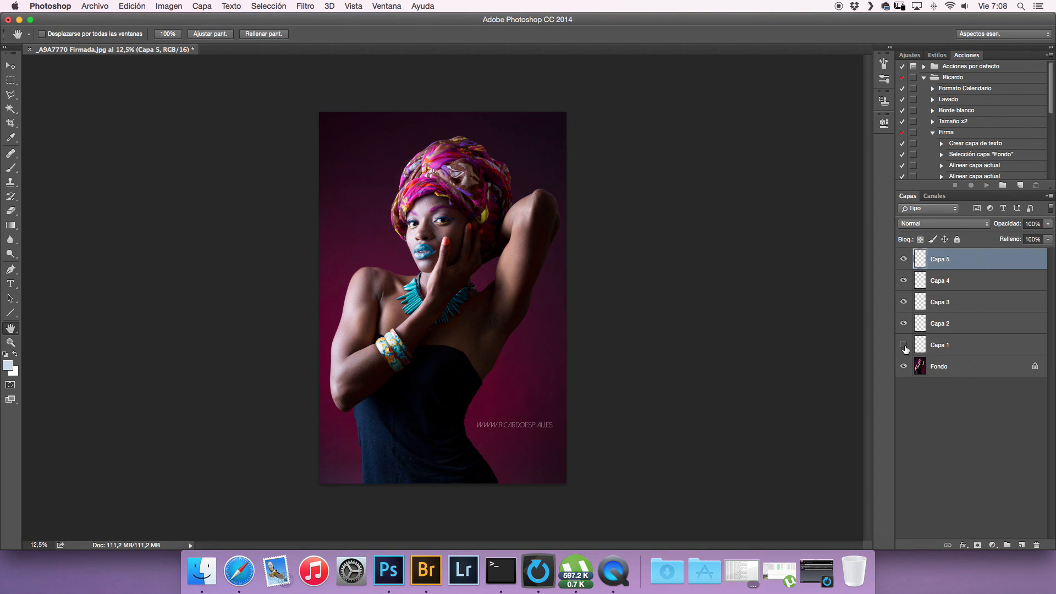
Hide the empty layers above Fondo and make all of them visible again
left_click_drag(905, 349, 904, 277)
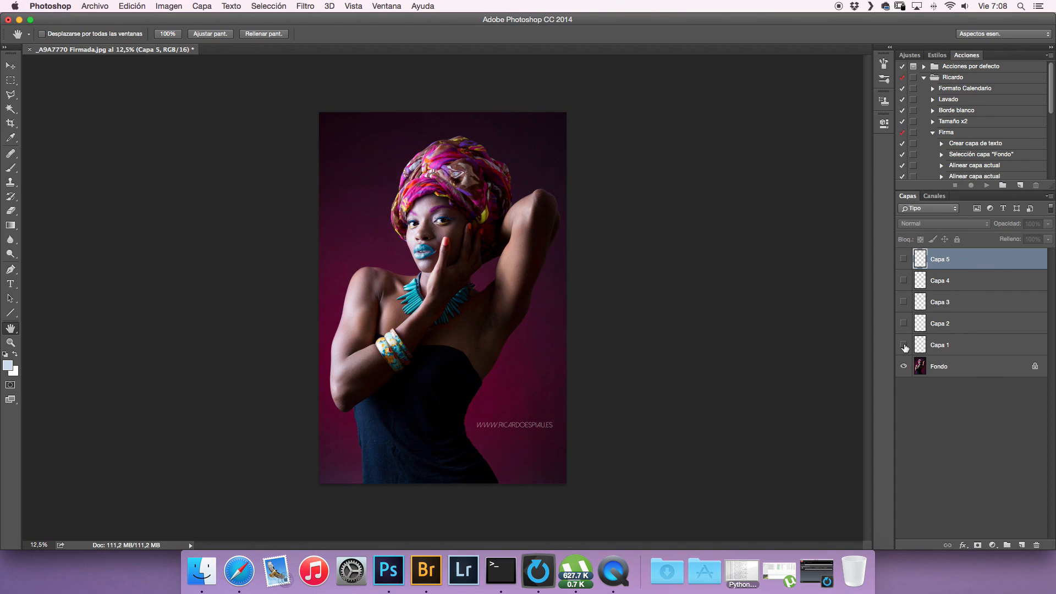
left_click_drag(901, 307, 902, 262)
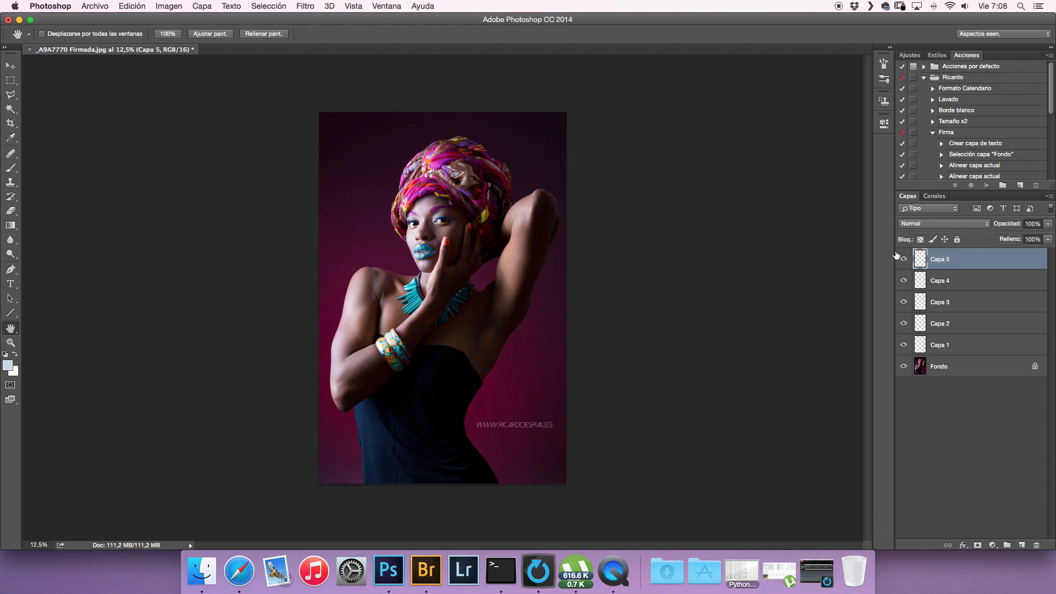
Delete the layers Capa 5, Capa 4, Capa 3 and Capa 2, keeping Capa 1 above Fondo
key("BackSpace")
key("BackSpace")
key("BackSpace")
key("BackSpace")
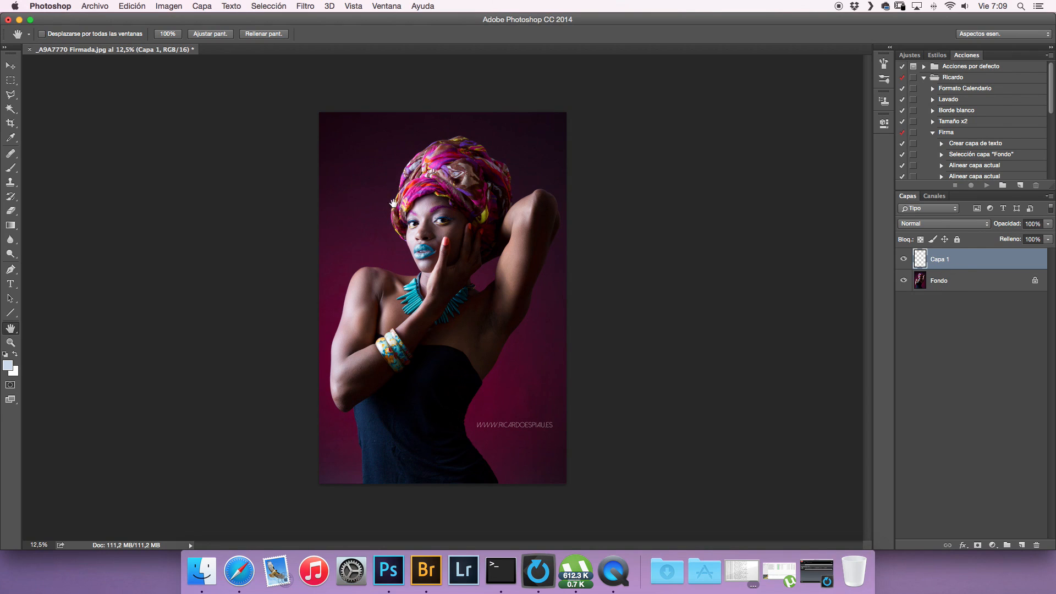
Paint parallel diagonal light-blue stripes across the whole photo on Capa 1 with the Brush at 100% opacity
left_click(11, 168)
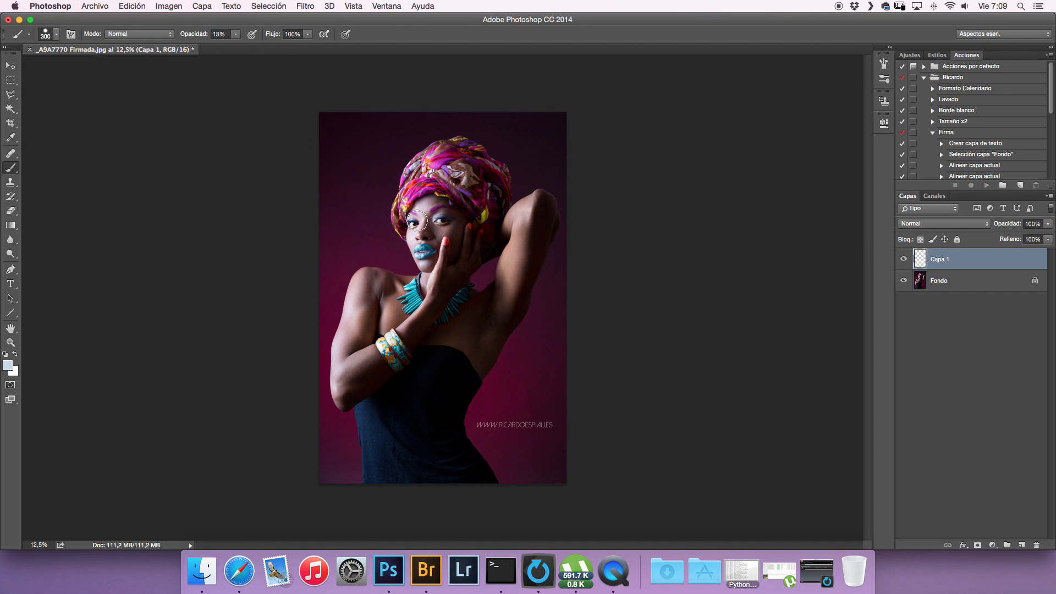
left_click(238, 36)
left_click_drag(237, 45, 284, 46)
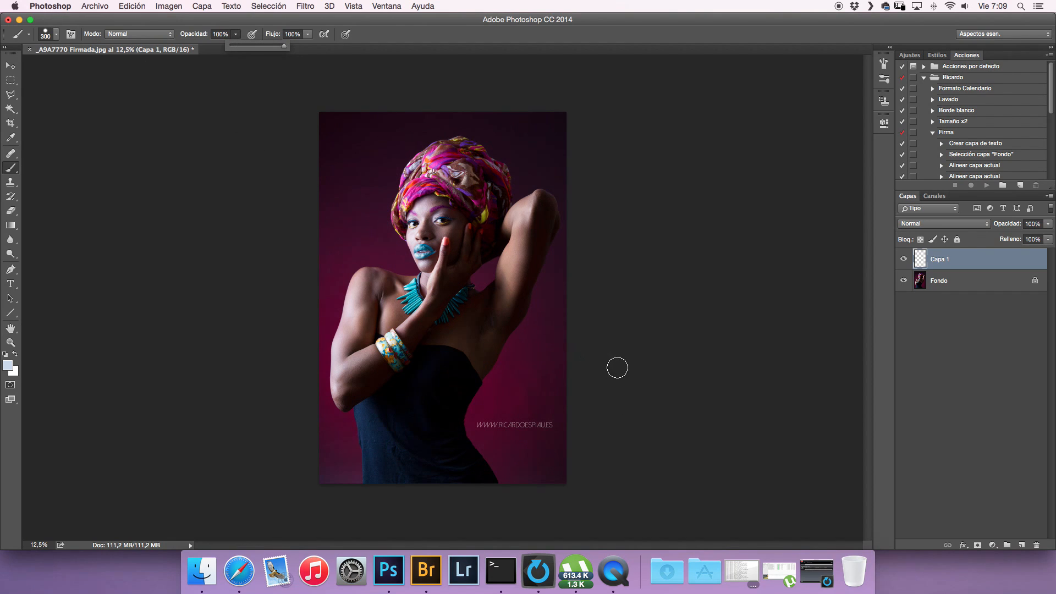
left_click_drag(600, 307, 308, 166)
left_click_drag(584, 337, 300, 204)
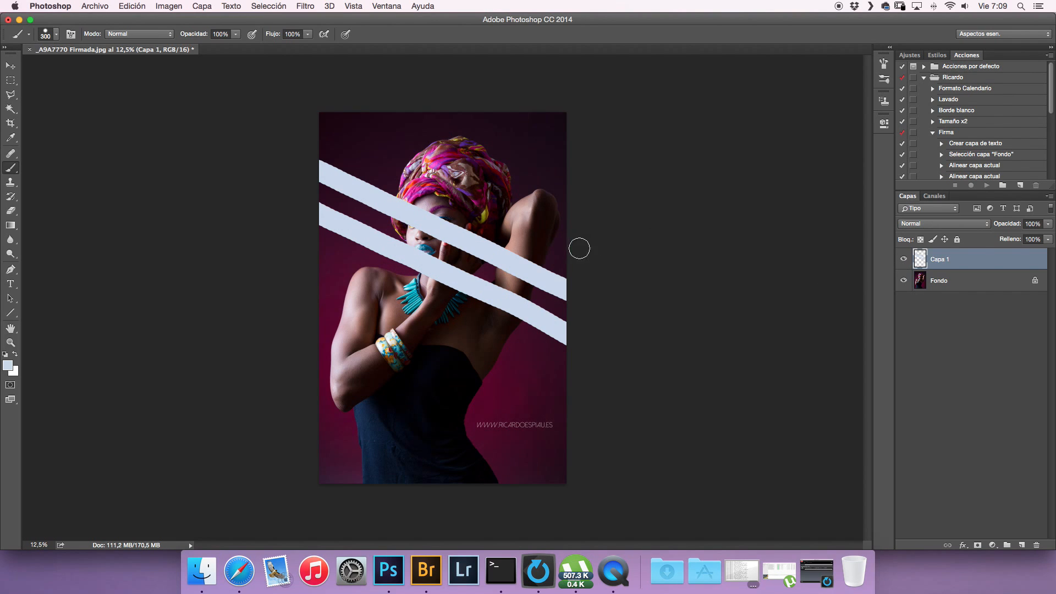
left_click_drag(580, 246, 313, 119)
left_click_drag(577, 205, 384, 109)
left_click_drag(573, 162, 446, 99)
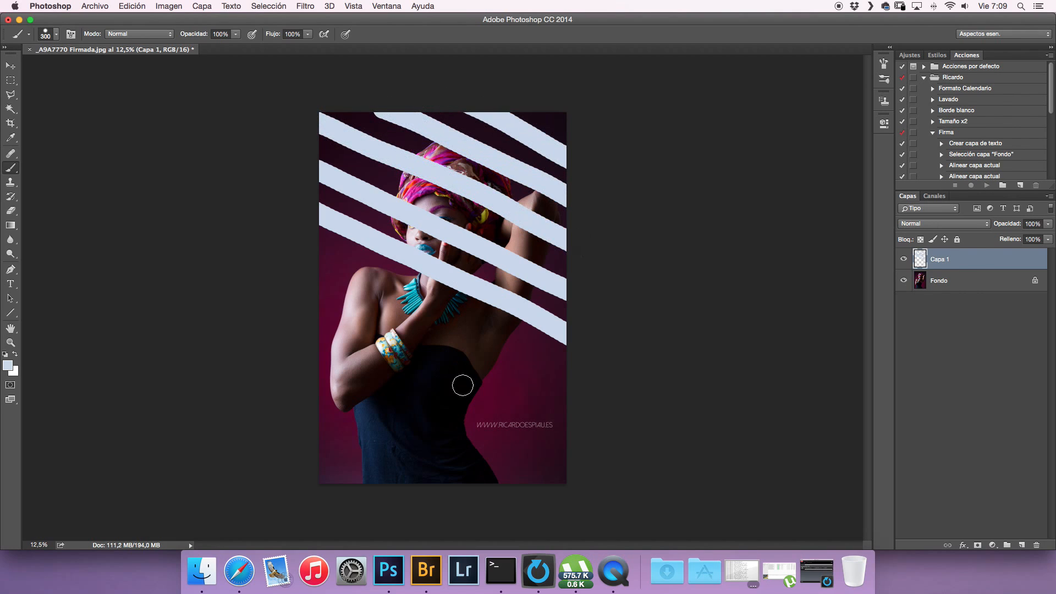
left_click_drag(589, 401, 352, 293)
left_click_drag(576, 439, 307, 327)
left_click_drag(568, 480, 305, 375)
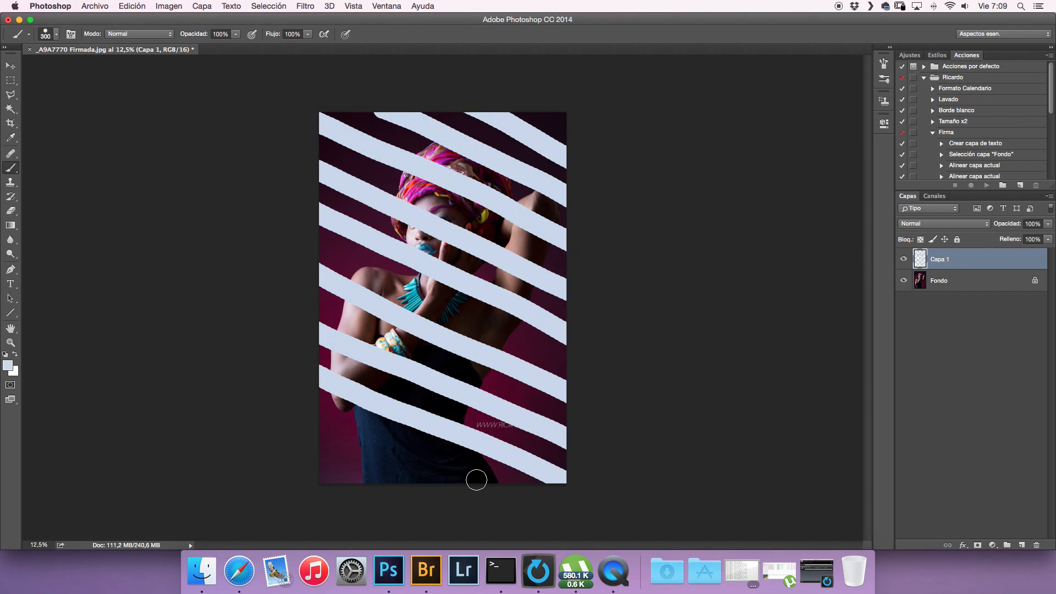
left_click_drag(473, 479, 302, 402)
left_click_drag(366, 482, 297, 440)
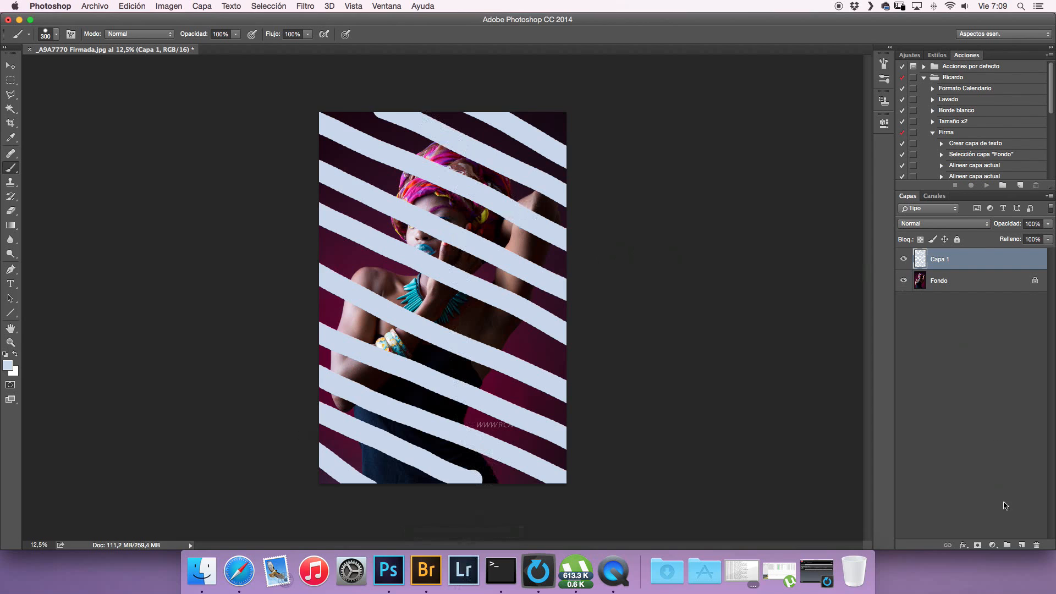
Add a new layer above Capa 1 and paint a large looping stroke on it in blue (#125be8)
left_click(1021, 545)
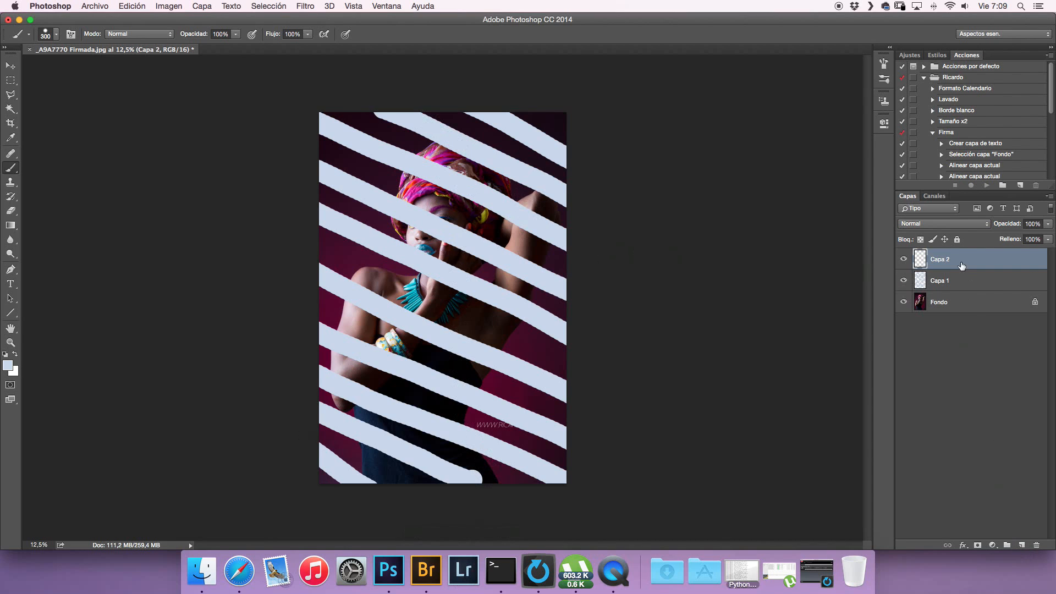
left_click(8, 365)
left_click(770, 369)
left_click(954, 347)
mouse_move(544, 114)
left_mouse_down()
mouse_move(529, 277)
mouse_move(494, 400)
mouse_move(452, 464)
mouse_move(438, 424)
mouse_move(446, 320)
mouse_move(479, 233)
mouse_move(488, 268)
mouse_move(436, 317)
mouse_move(387, 282)
mouse_move(389, 223)
mouse_move(404, 235)
mouse_move(362, 233)
mouse_move(295, 187)
left_mouse_up()
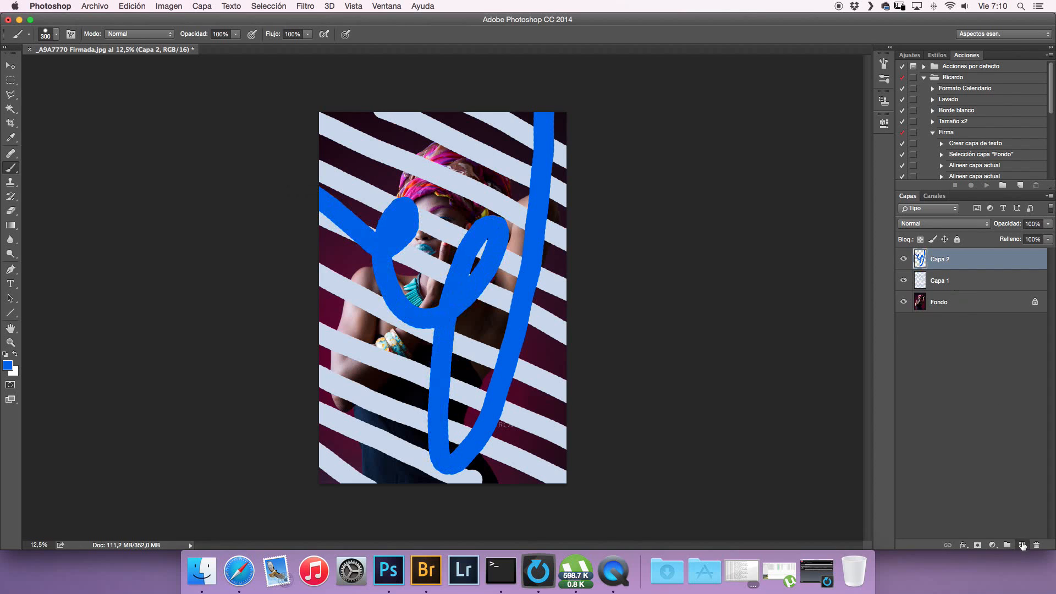
Add a new layer above Capa 2 and paint six yellow-green stripes across the photo on it
left_click(1022, 545)
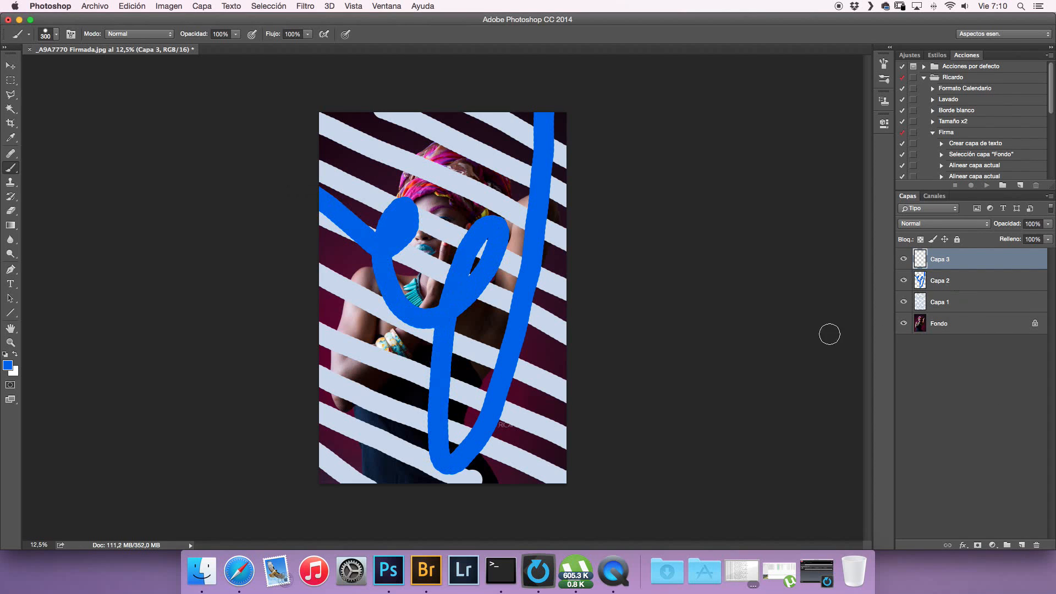
left_click(8, 367)
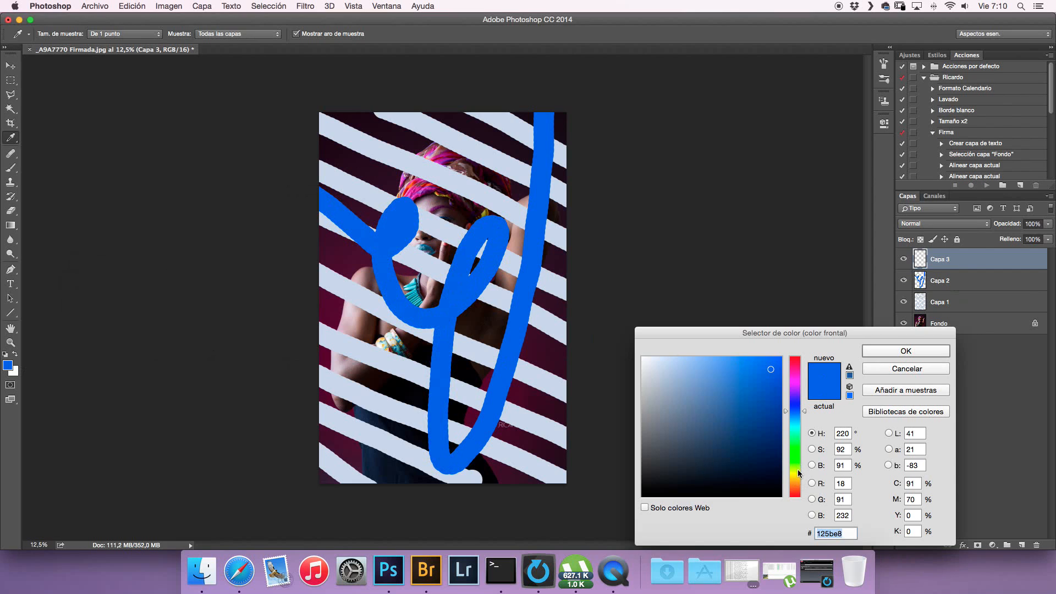
left_click(799, 473)
left_click(905, 351)
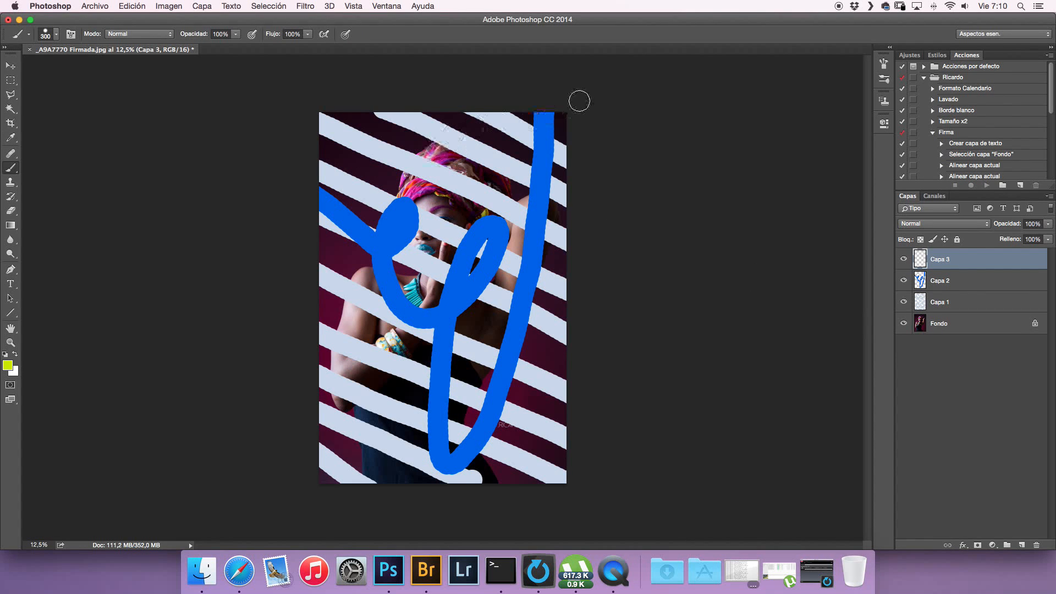
left_click_drag(579, 101, 245, 198)
mouse_move(590, 152)
left_mouse_down()
mouse_move(428, 192)
mouse_move(268, 250)
left_mouse_up()
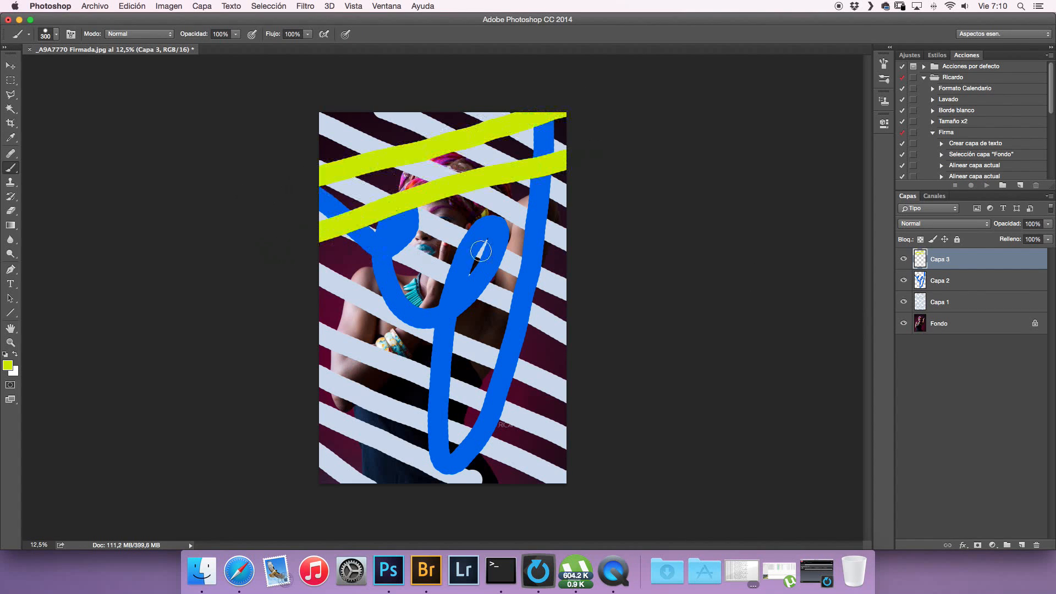
left_click_drag(618, 223, 270, 305)
mouse_move(273, 365)
left_mouse_down()
mouse_move(381, 341)
mouse_move(625, 317)
left_mouse_up()
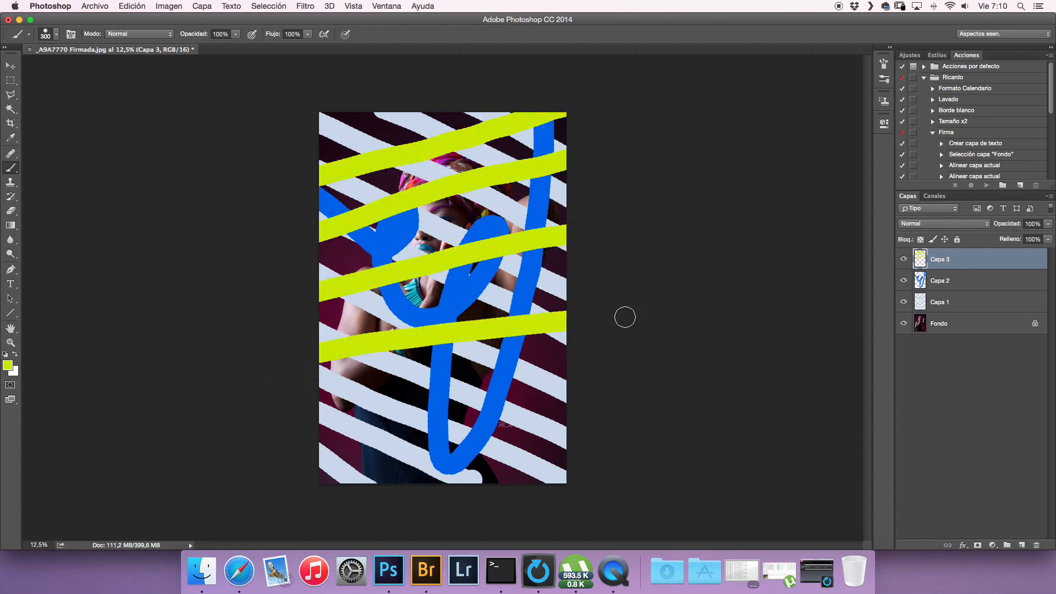
left_click_drag(302, 377, 676, 424)
left_click_drag(305, 417, 498, 487)
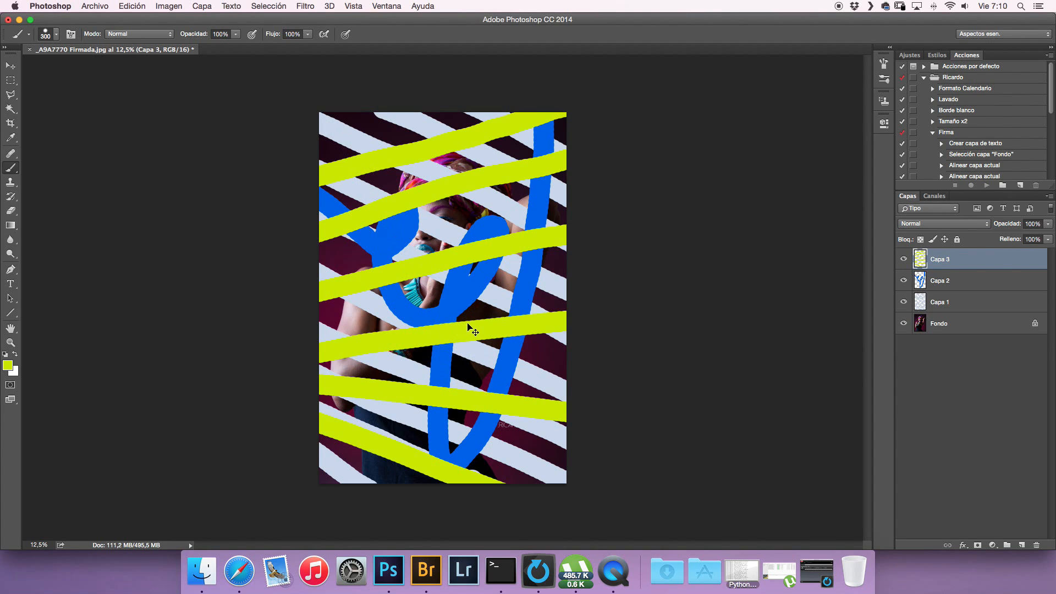
Step back through the history to the empty Capa 1, and restore all painted strokes and layers
key("super+alt+z")
key("super+alt+z")
key("super+alt+z")
key("super+alt+z")
key("super+alt+z")
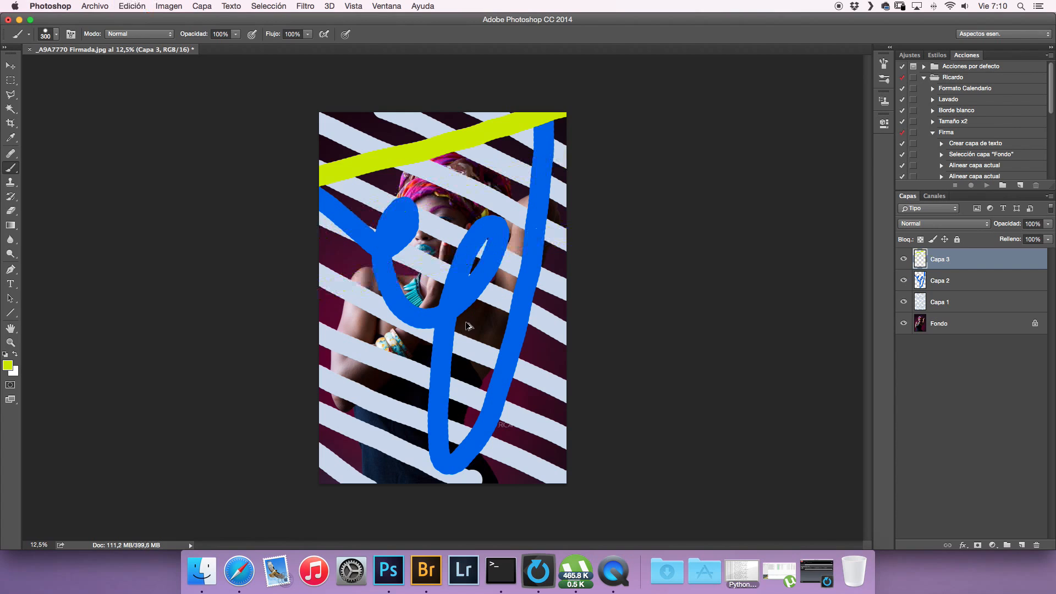
key("super+alt+z")
key("super+alt+z")
key("super+alt+z")
key("super+alt+z")
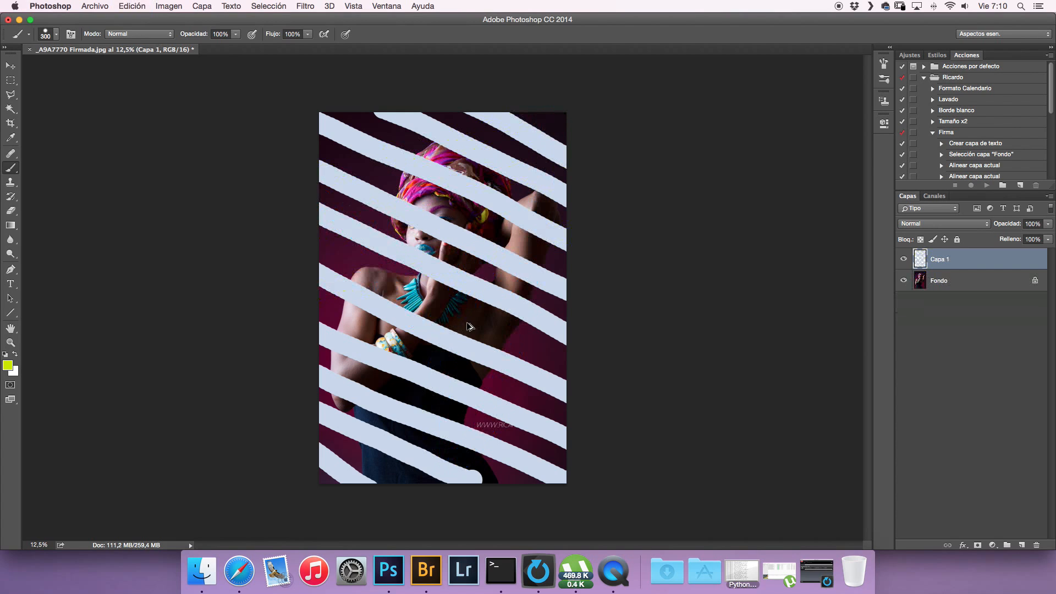
key("super+alt+z")
key("super+alt+z")
key("super+alt+z")
key("super+alt+z")
key("super+alt+z")
key("super+alt+z")
key("super+alt+z")
key("super+alt+z")
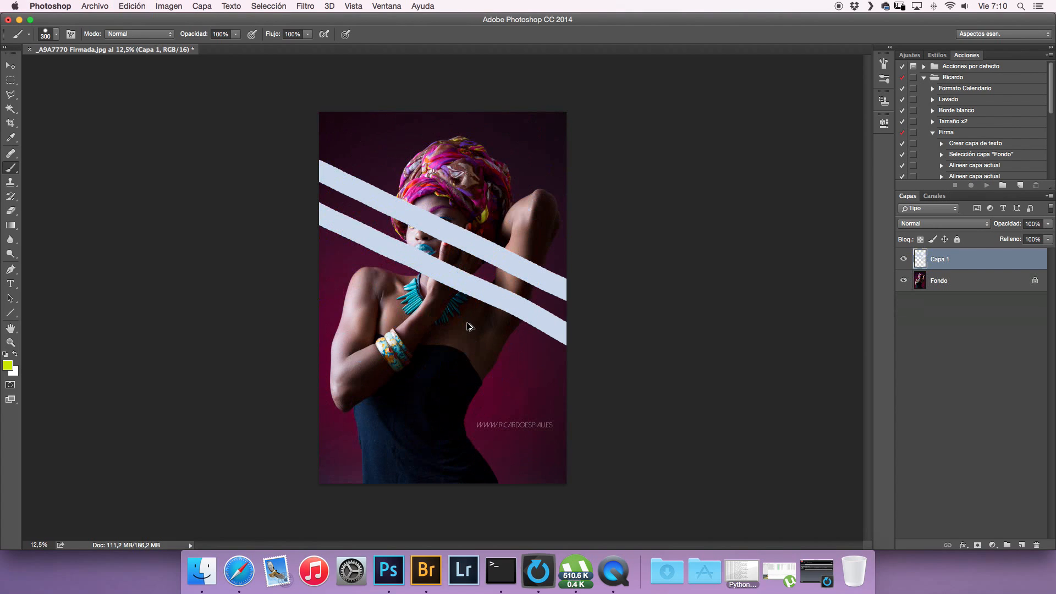
key("super+alt+z")
key("super+alt+z")
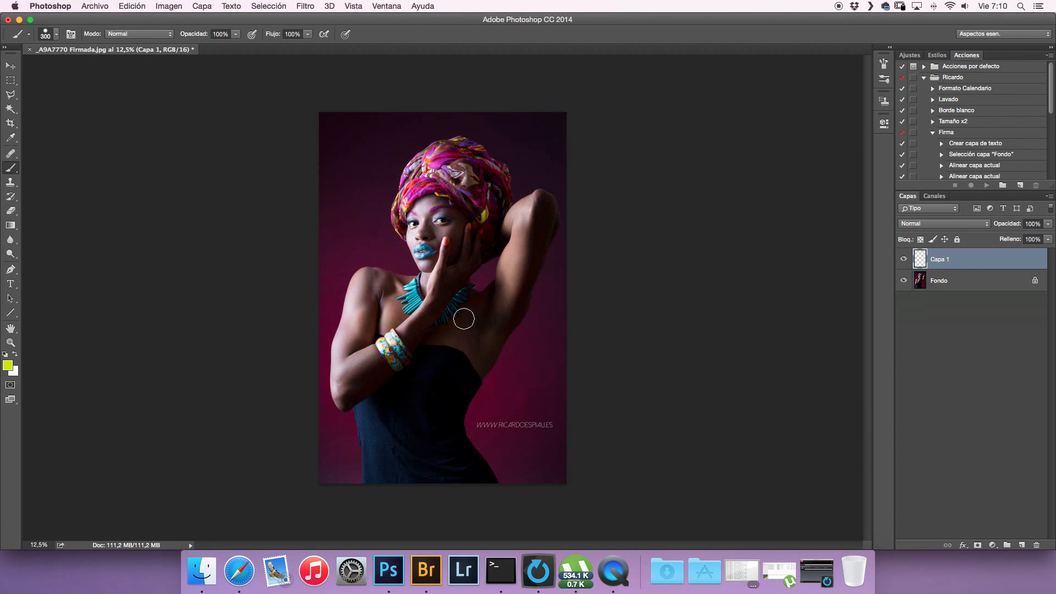
key("super+z")
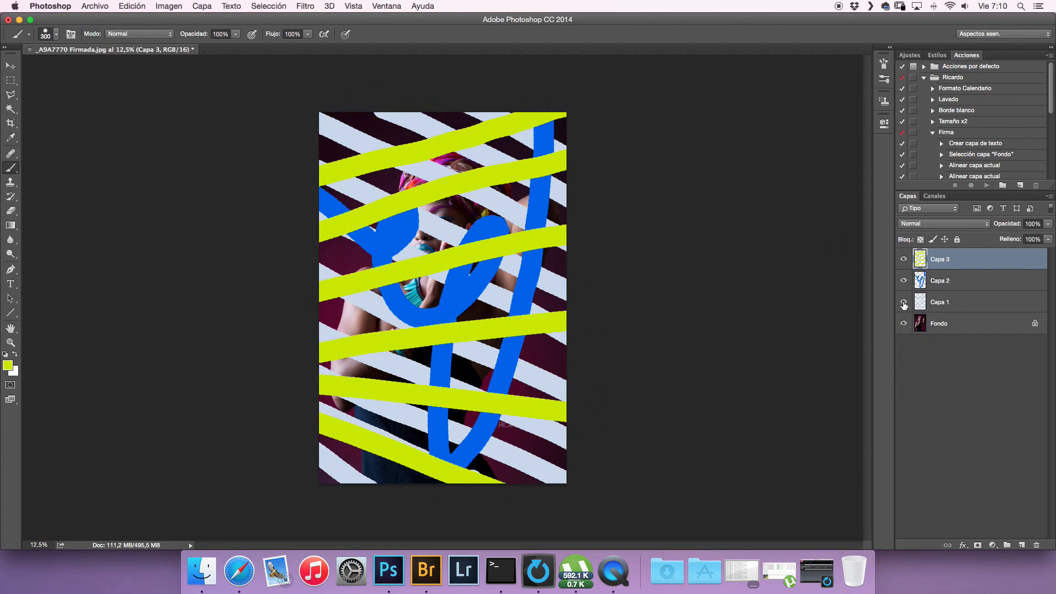
Hide Capa 1 with its light-blue stripes and show it again
left_click(903, 302)
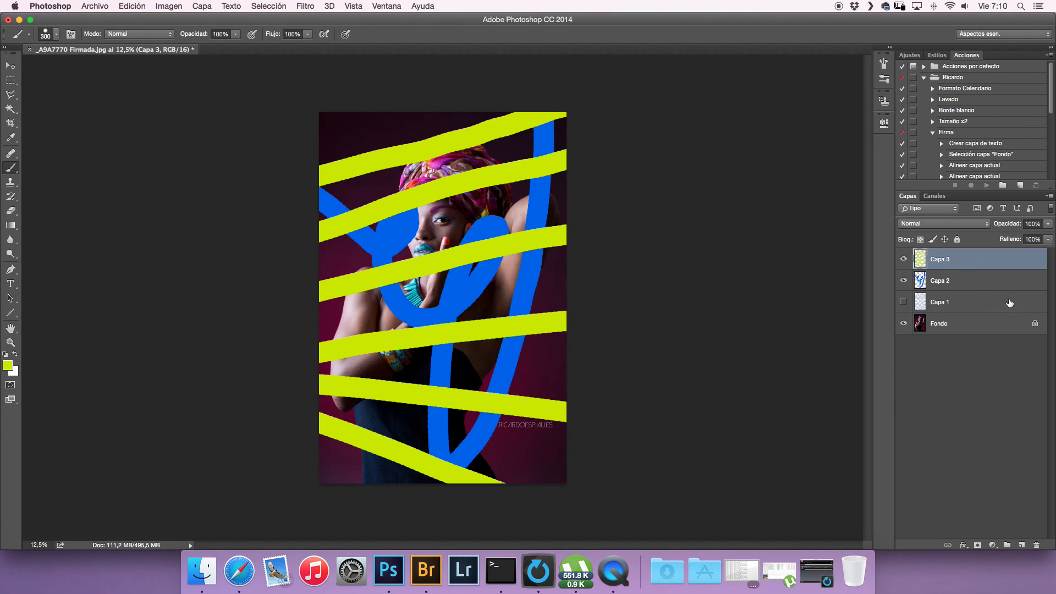
left_click(904, 303)
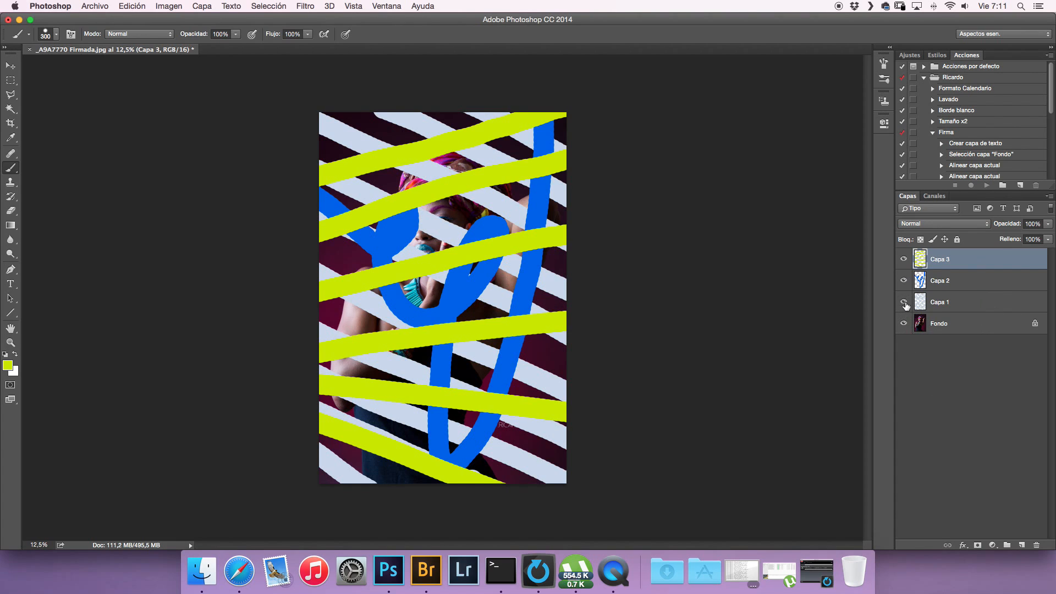
Apply an Exposure adjustment of +2,69 to the stripes on Capa 1 and return to the Brush
left_click(972, 303)
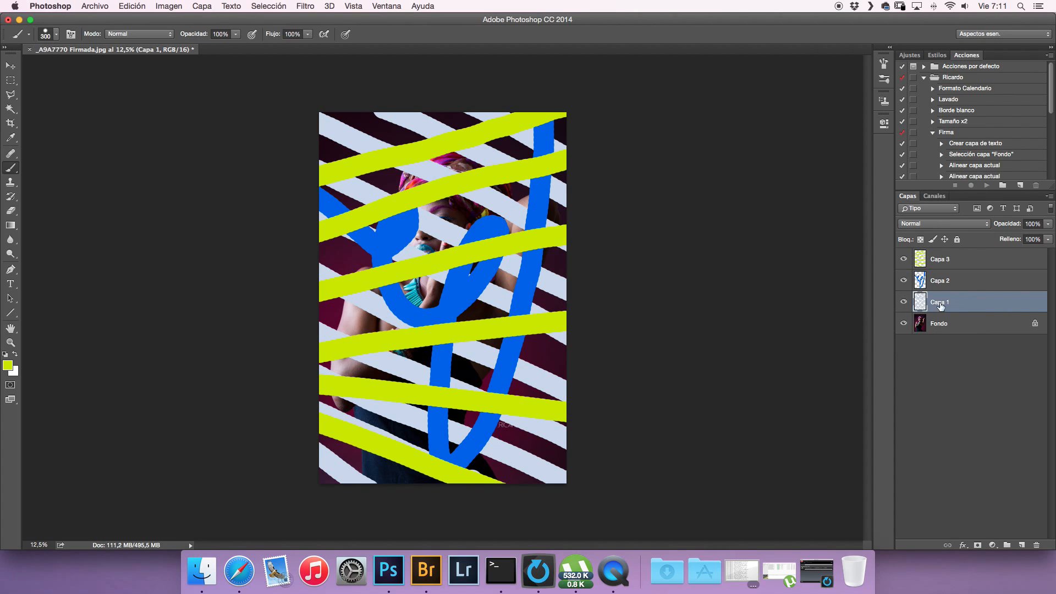
left_click(167, 10)
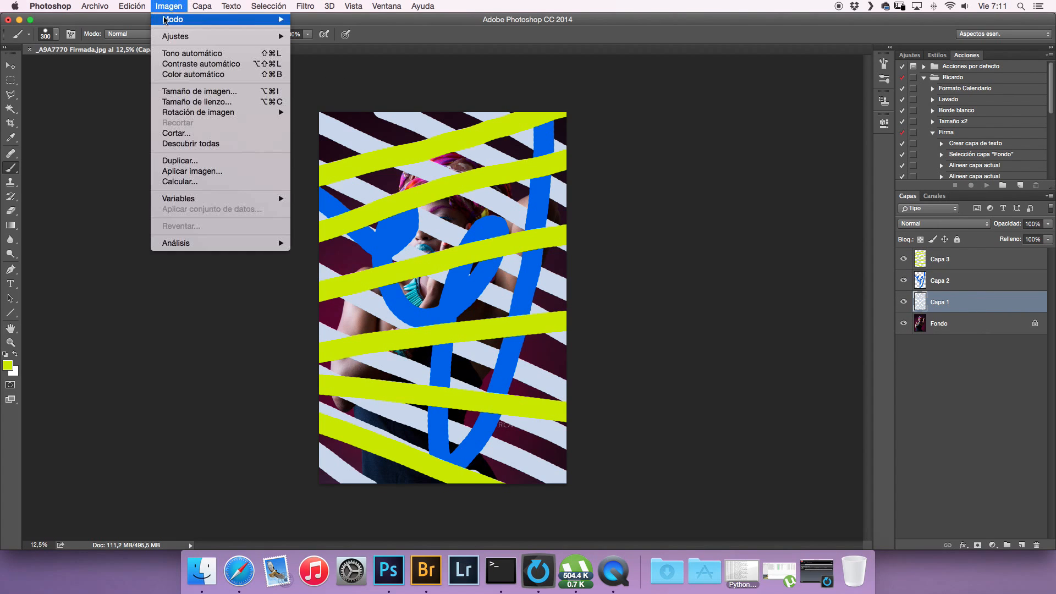
mouse_move(168, 39)
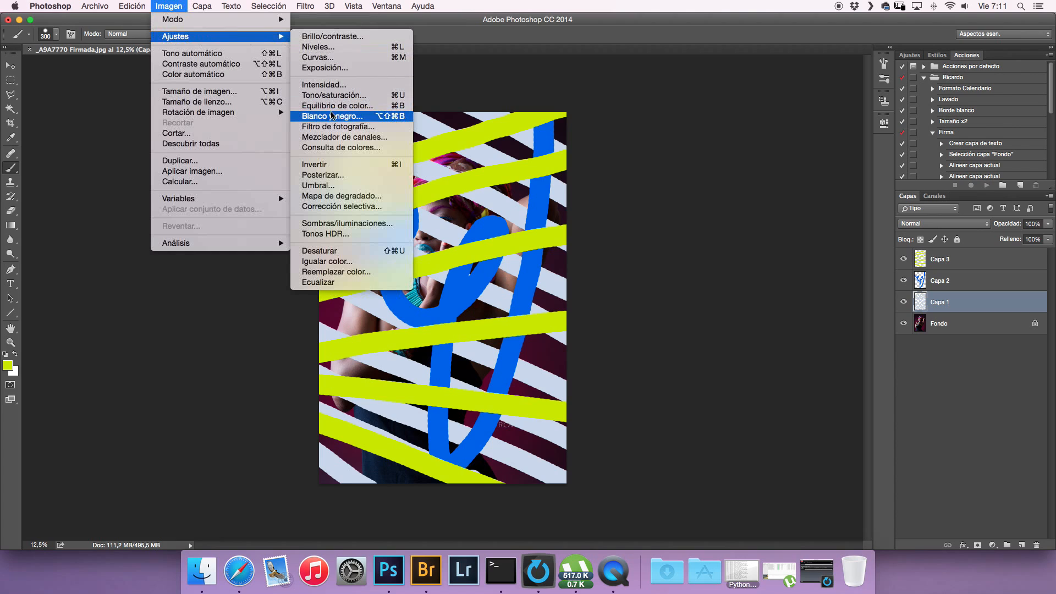
left_click(317, 69)
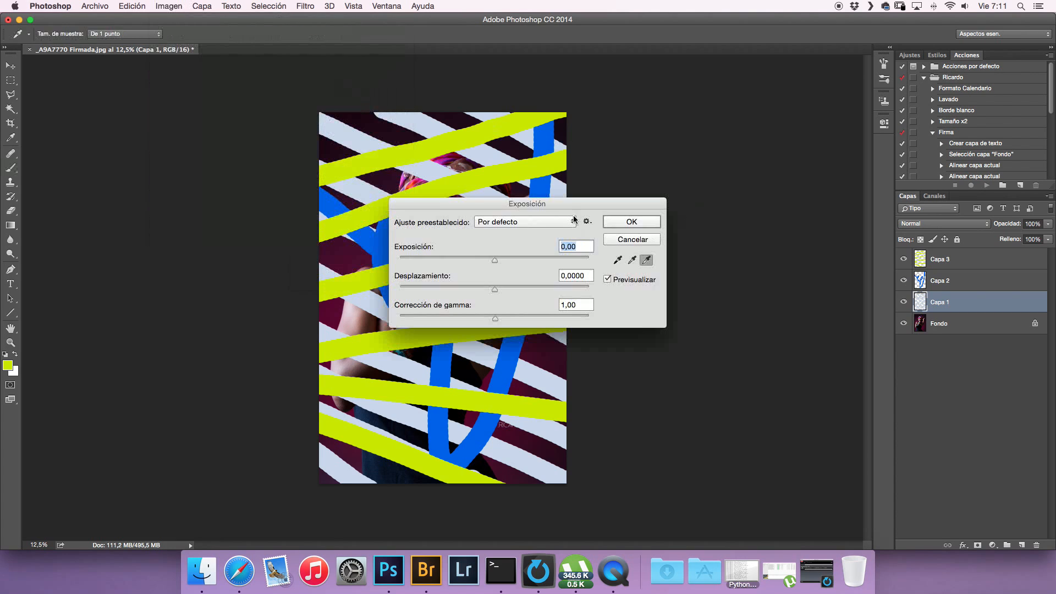
left_click_drag(571, 203, 779, 181)
left_click_drag(702, 238, 738, 235)
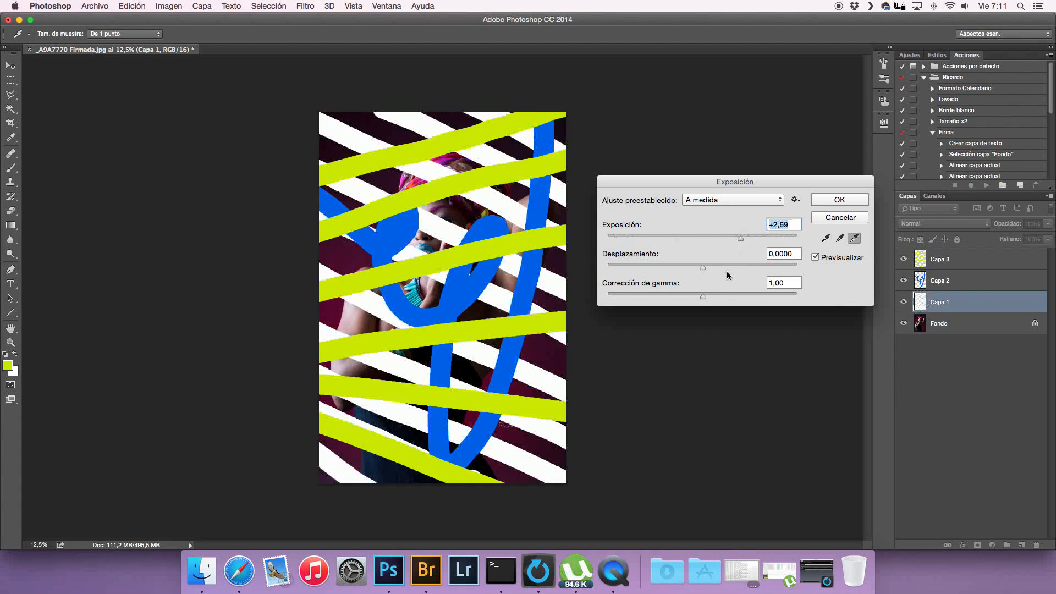
left_click(819, 201)
key("b")
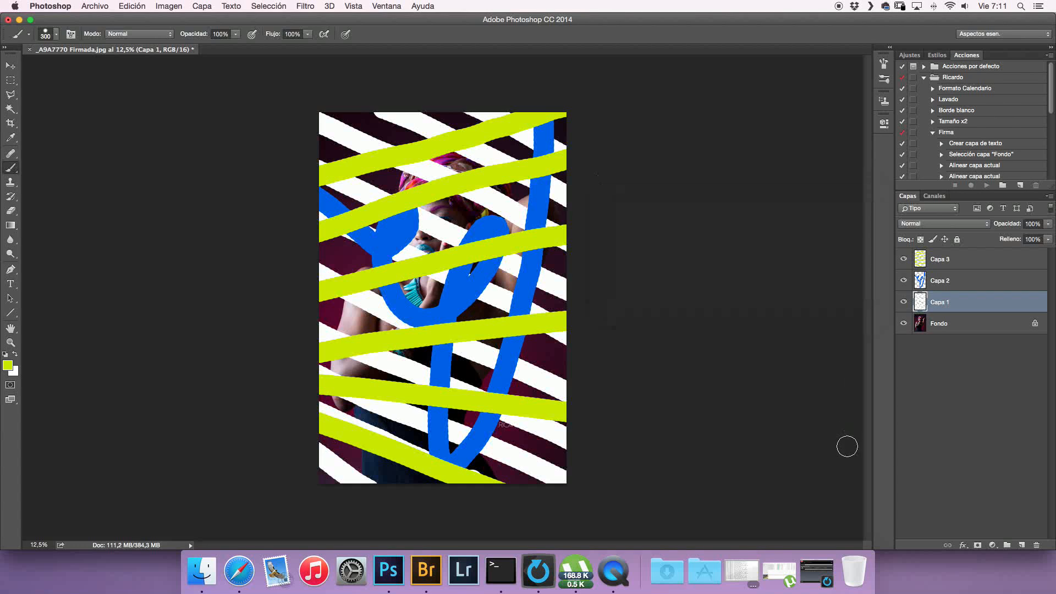
Apply a Hue/Saturation adjustment to Capa 2 with Tono -180 and Saturación +60, and return to the Brush
left_click(946, 280)
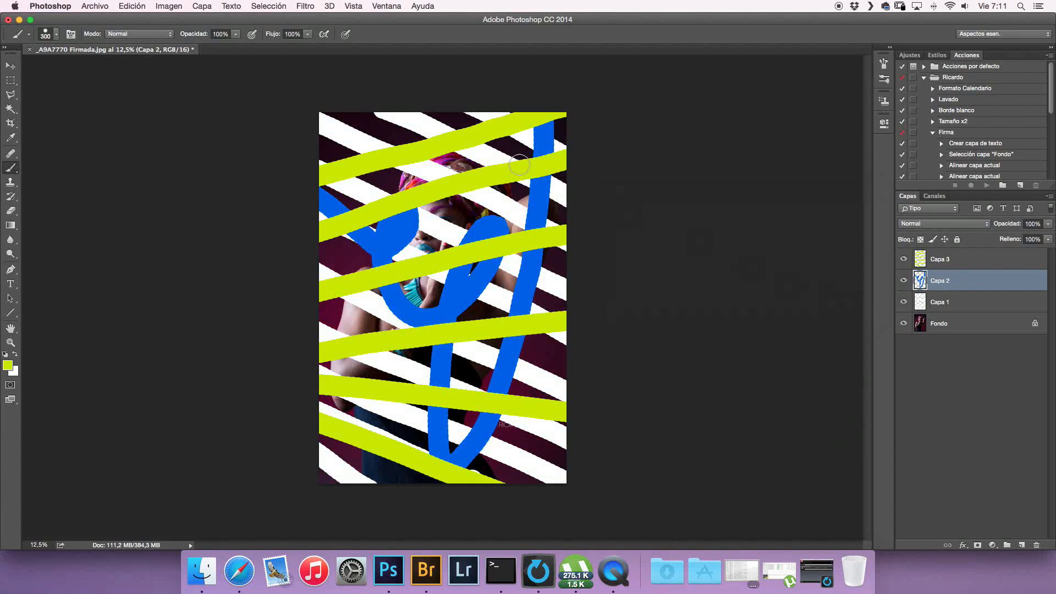
left_click(169, 7)
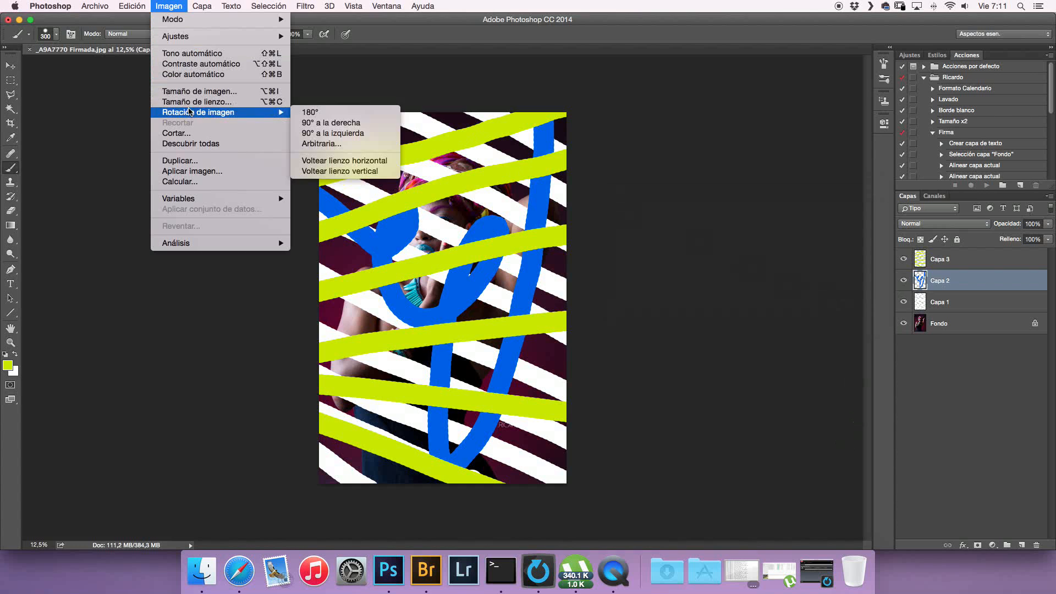
mouse_move(215, 37)
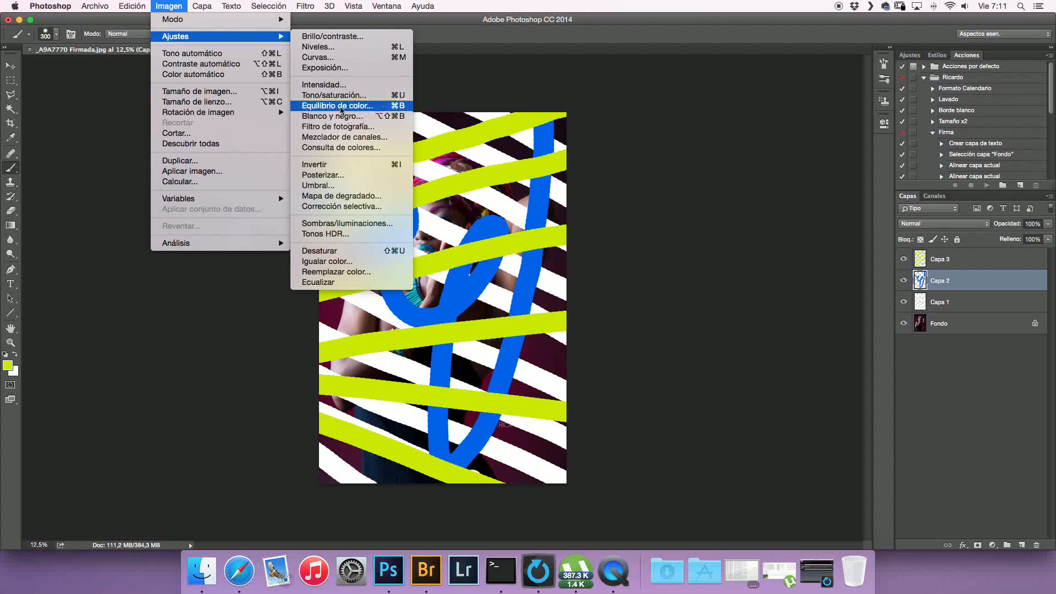
left_click(337, 95)
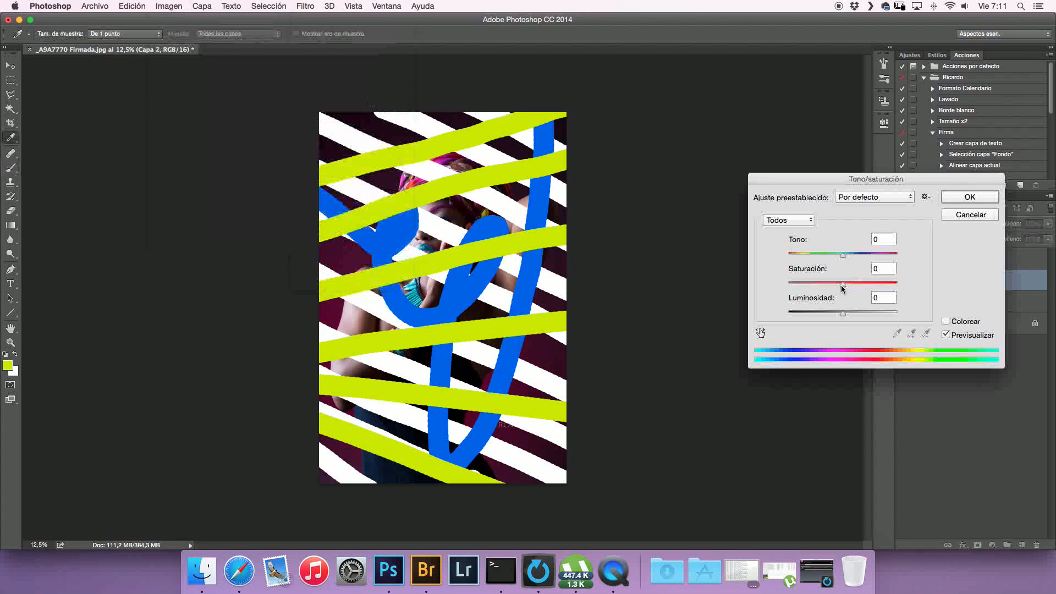
left_click_drag(843, 284, 879, 256)
left_click_drag(879, 256, 775, 254)
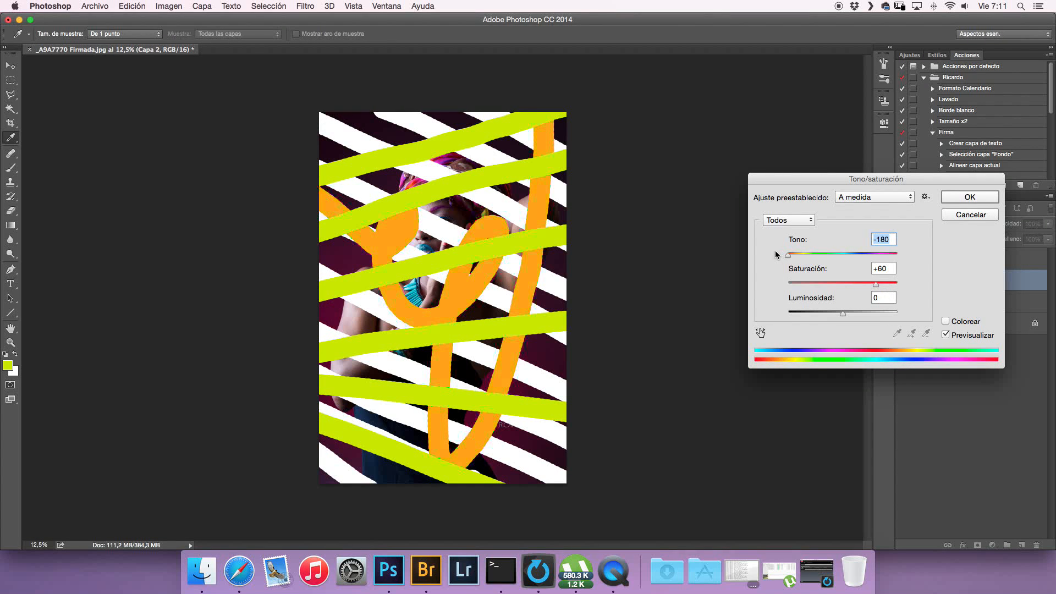
left_click(967, 199)
key("b")
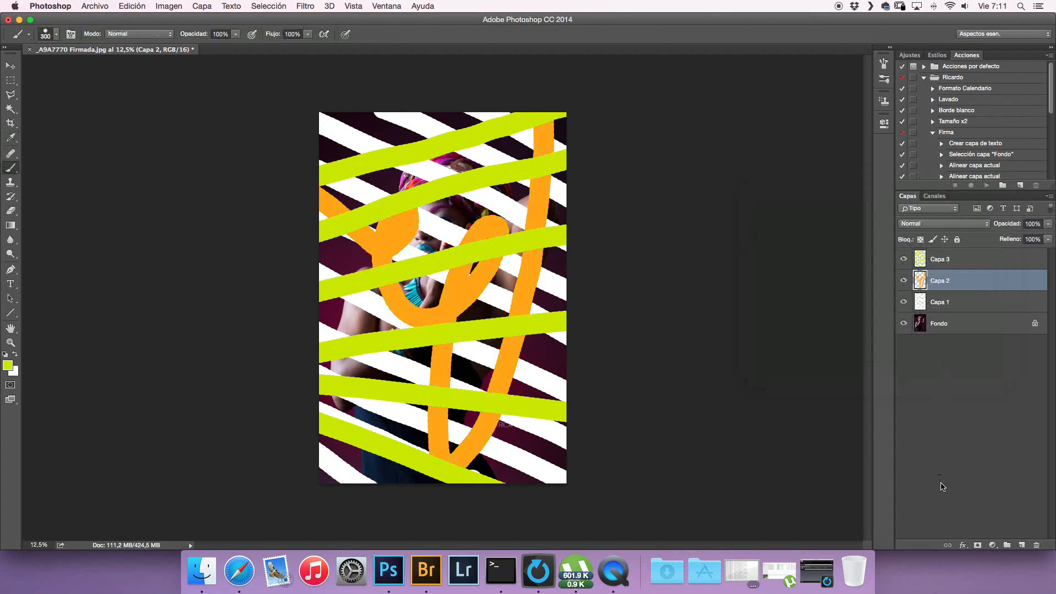
Hide Capa 2 and show it again, and reorder the layers so Capa 2 is on top, followed by Capa 1 and Capa 3
left_click(904, 280)
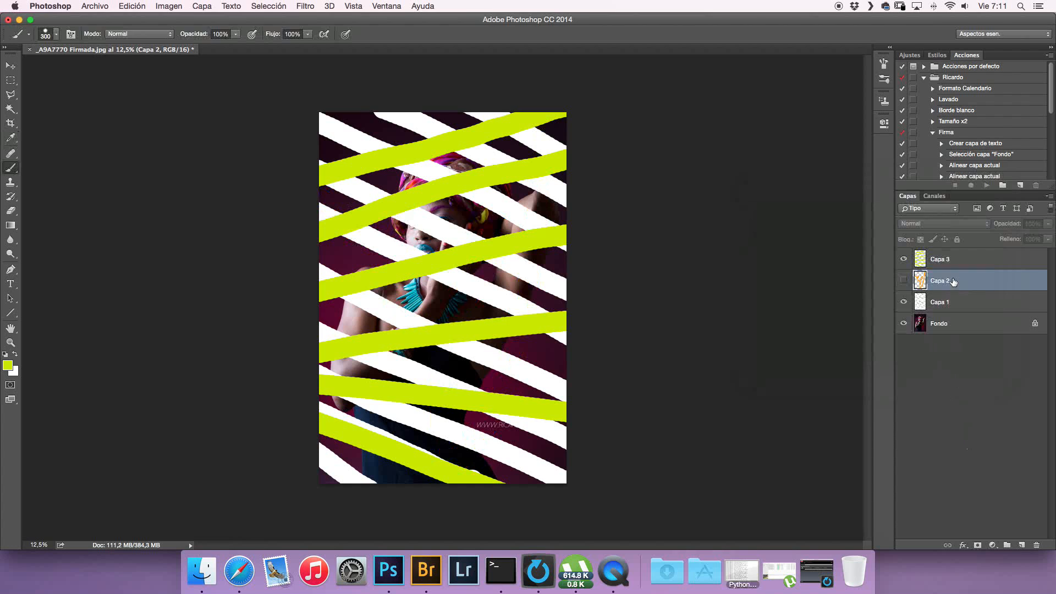
left_click(903, 281)
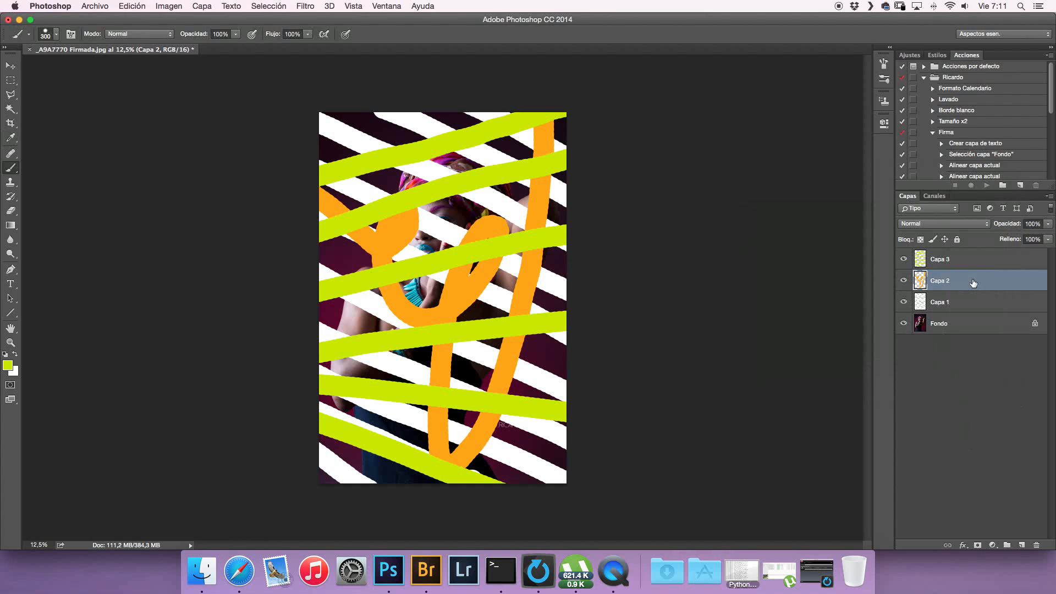
mouse_move(972, 283)
left_mouse_down()
mouse_move(970, 257)
mouse_move(960, 305)
left_mouse_up()
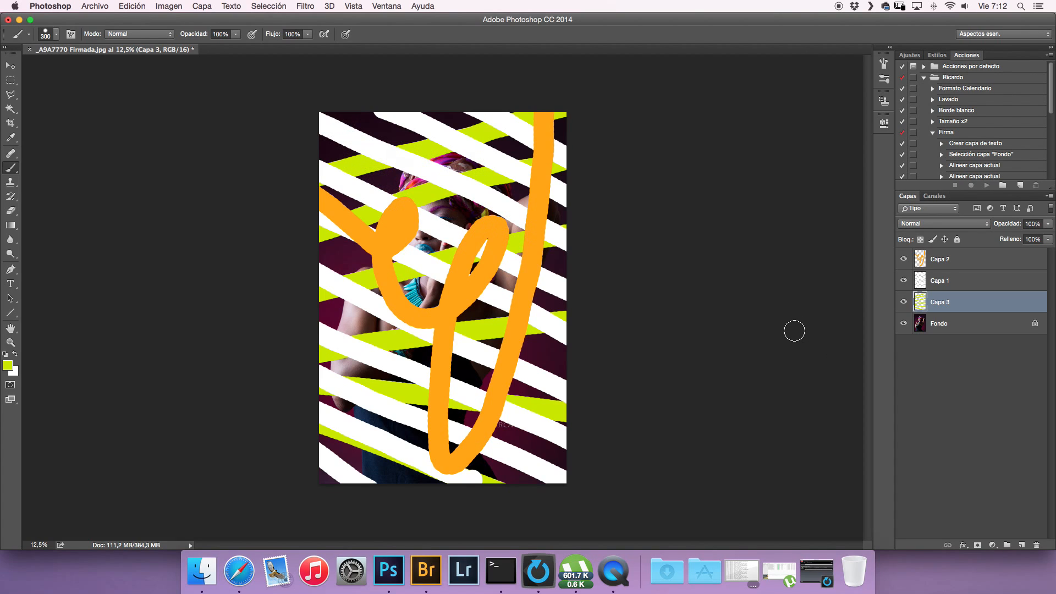
Delete Capa 2, Capa 1 and Capa 3, leaving only the Fondo photo layer
left_click(994, 262)
key("Delete")
key("Delete")
key("Delete")
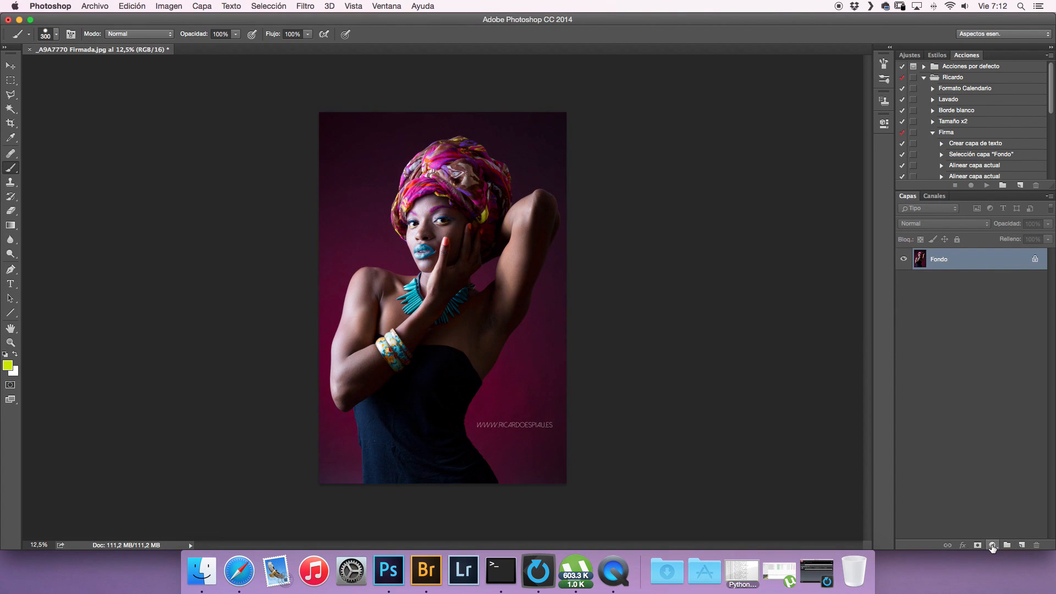
left_click(992, 546)
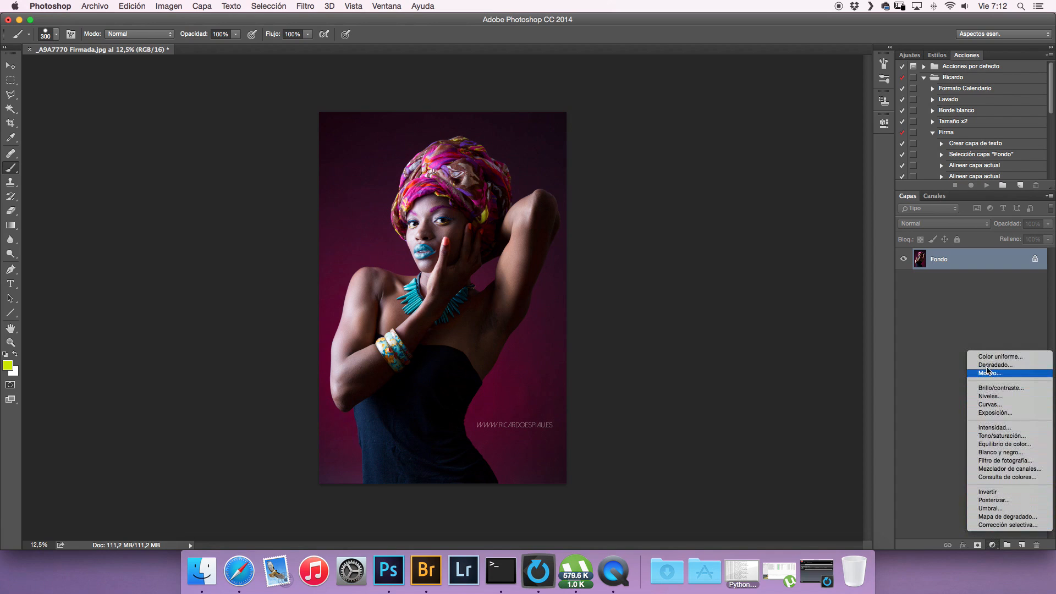
left_click(170, 11)
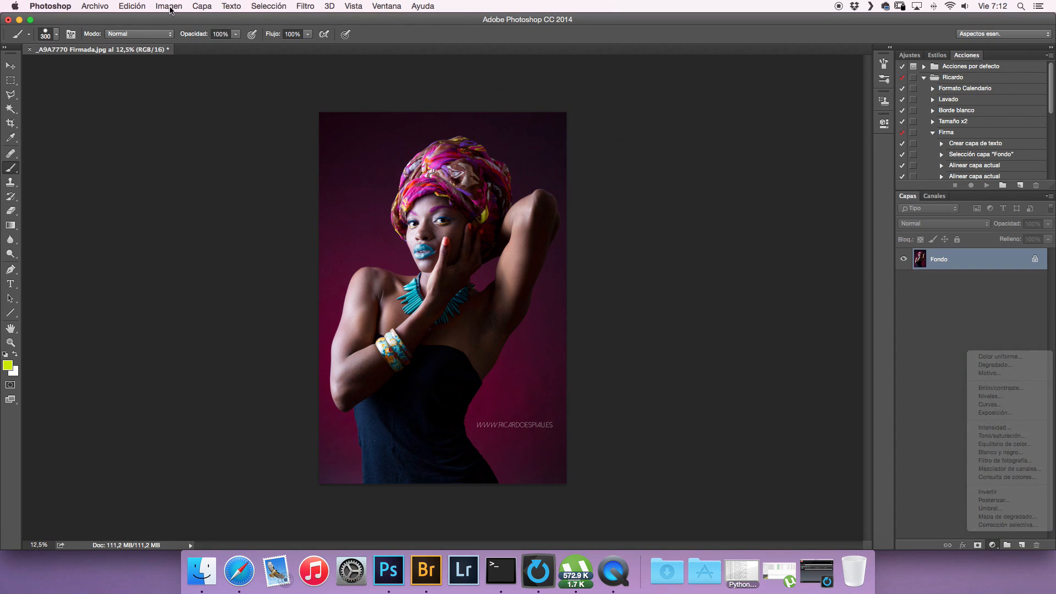
left_click(168, 8)
mouse_move(173, 40)
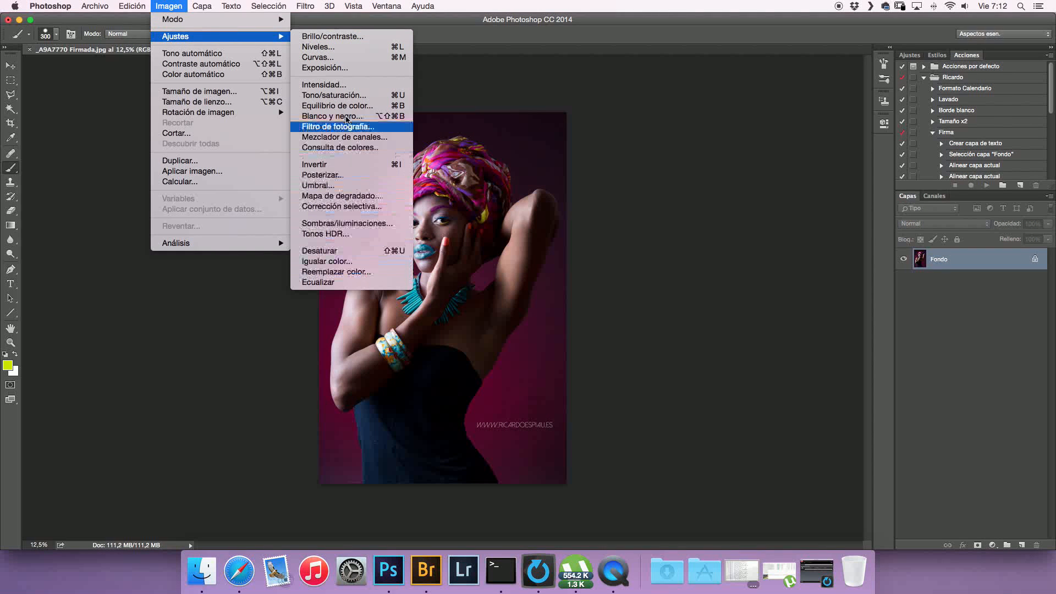
left_click(992, 544)
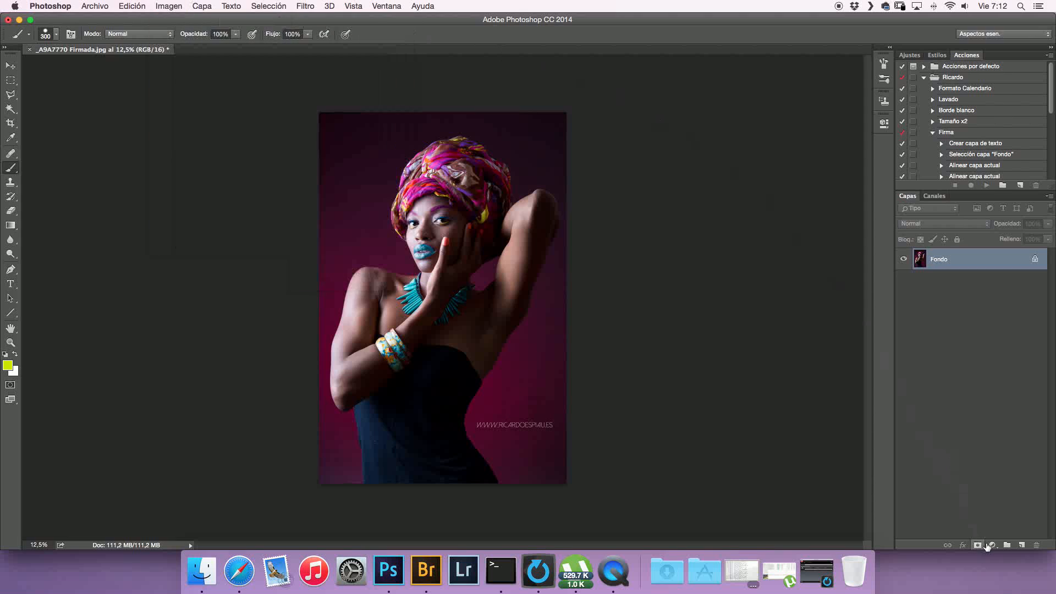
Add a Brillo/contraste adjustment layer above Fondo with Brillo -32 and Contraste 64
left_click(992, 544)
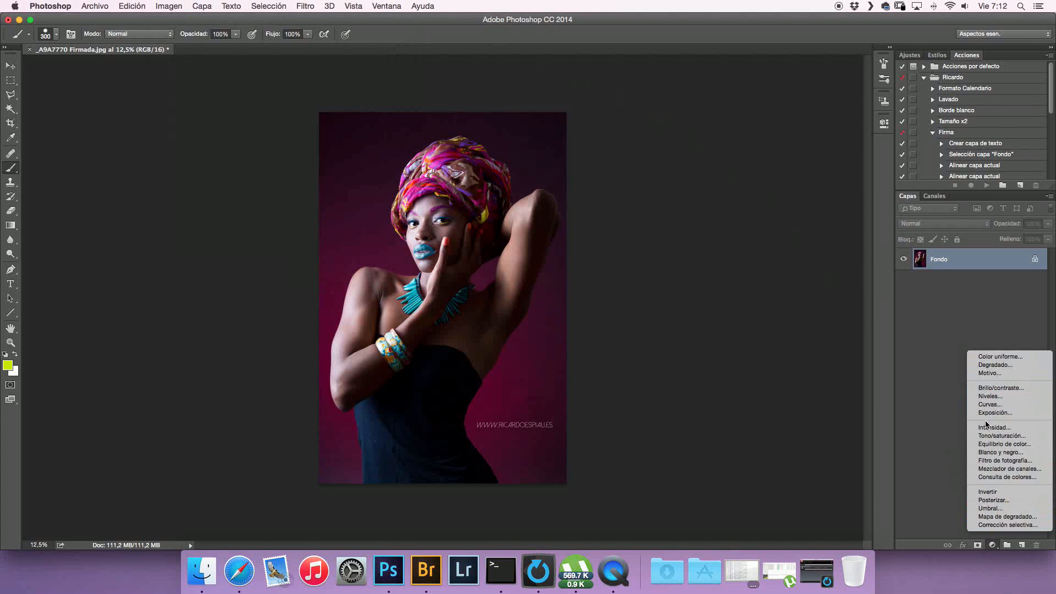
left_click(992, 388)
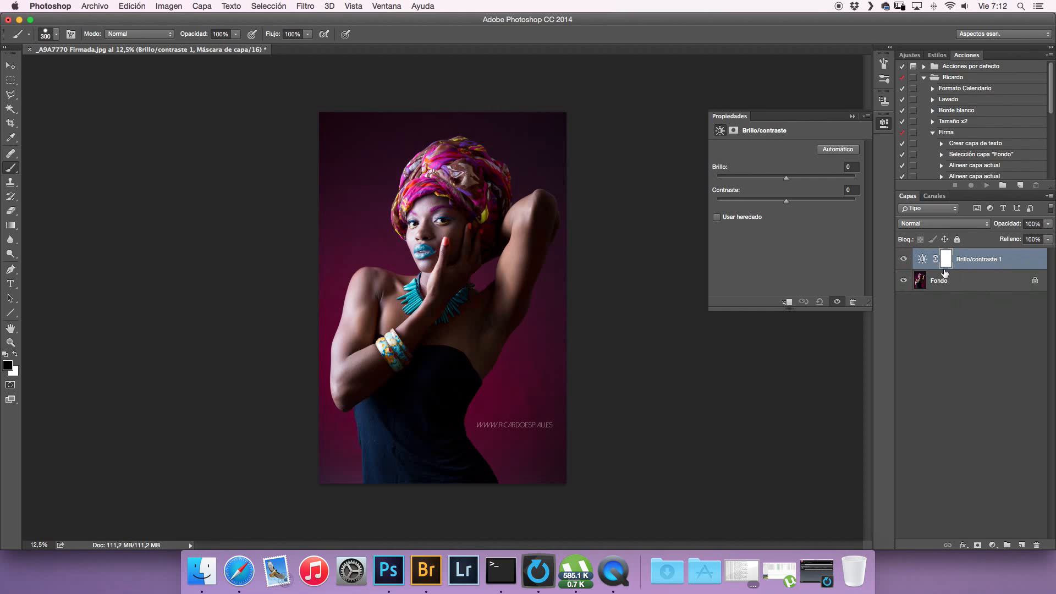
mouse_move(786, 179)
left_mouse_down()
mouse_move(809, 179)
mouse_move(808, 203)
mouse_move(817, 203)
mouse_move(796, 177)
mouse_move(773, 186)
left_mouse_up()
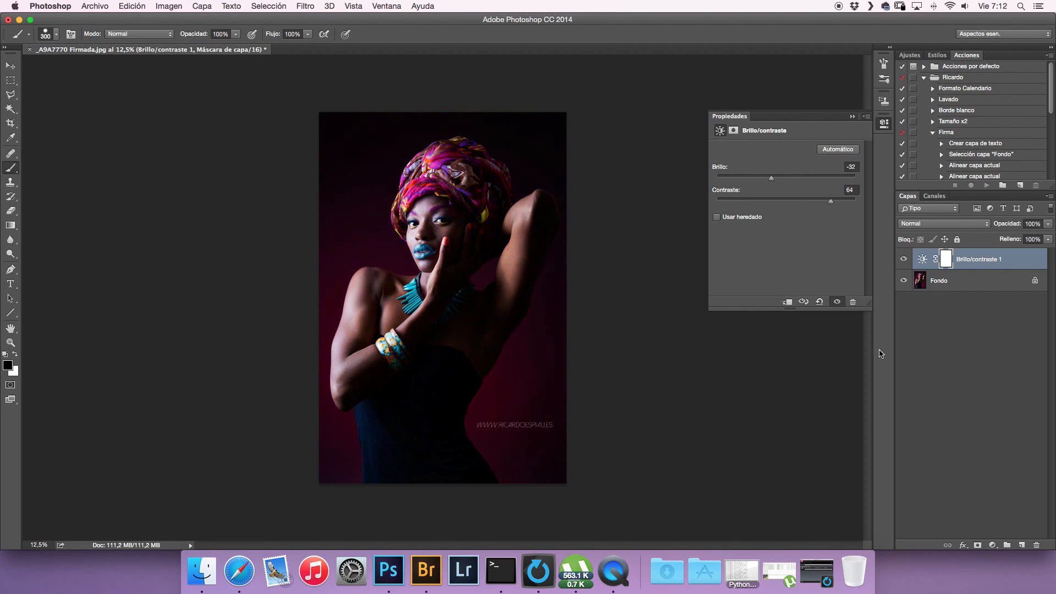
Compare the photo with and without the Brillo/contraste 1 layer by toggling its visibility twice, and deselect the layer
left_click(903, 260)
left_click(903, 261)
left_click(903, 260)
left_click(903, 260)
left_click(945, 346)
Add a Tono/saturación adjustment layer, set Magentas to Tono -19, Saturación +45 and Luminosidad -25, and deselect the layer
left_click(993, 545)
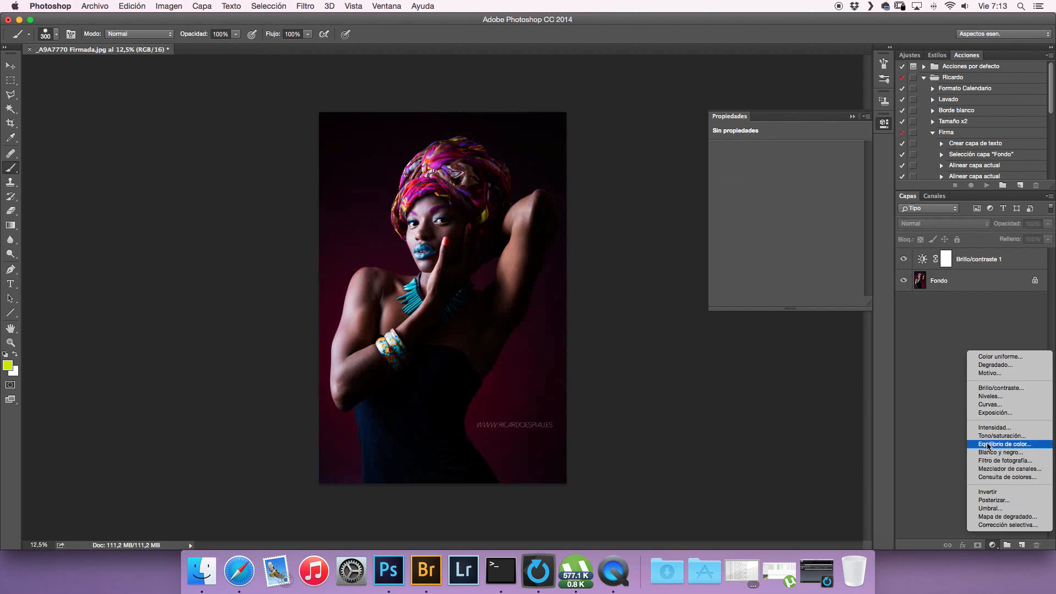
left_click(986, 436)
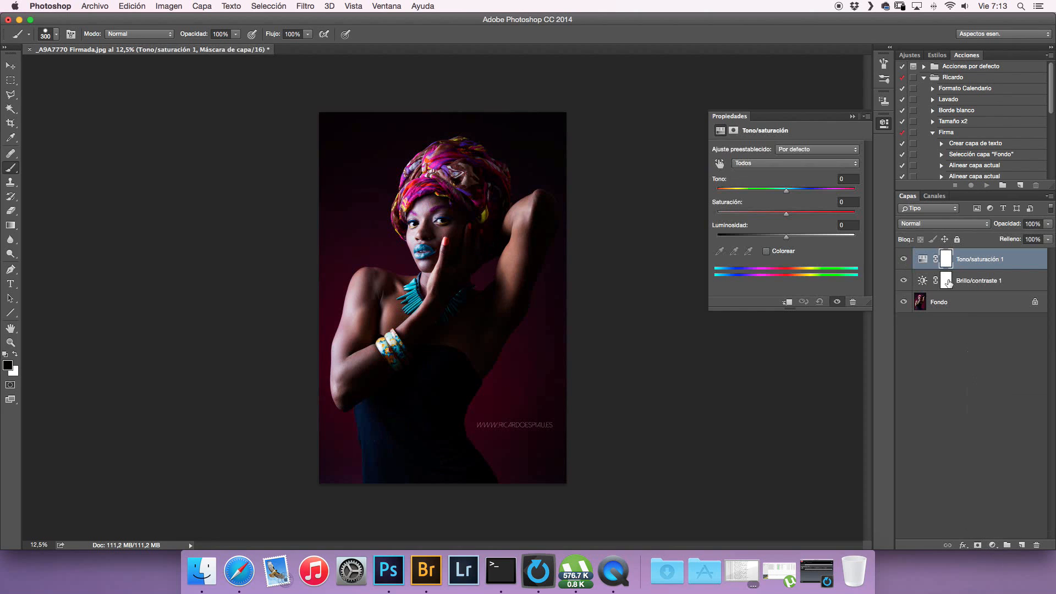
mouse_move(786, 215)
left_mouse_down()
mouse_move(822, 216)
mouse_move(756, 222)
mouse_move(788, 225)
left_mouse_up()
left_click(766, 163)
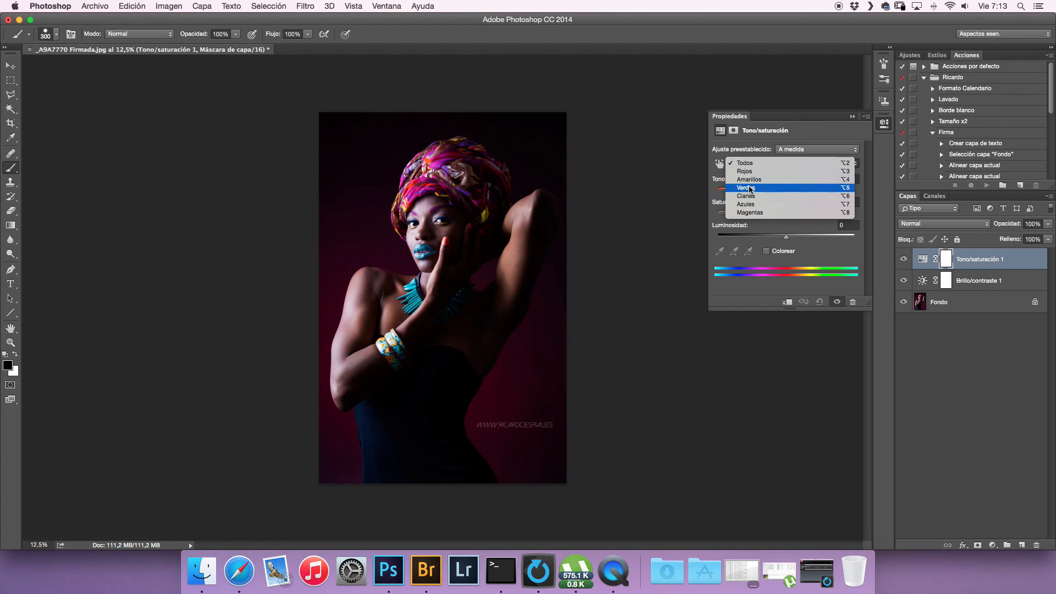
left_click(775, 211)
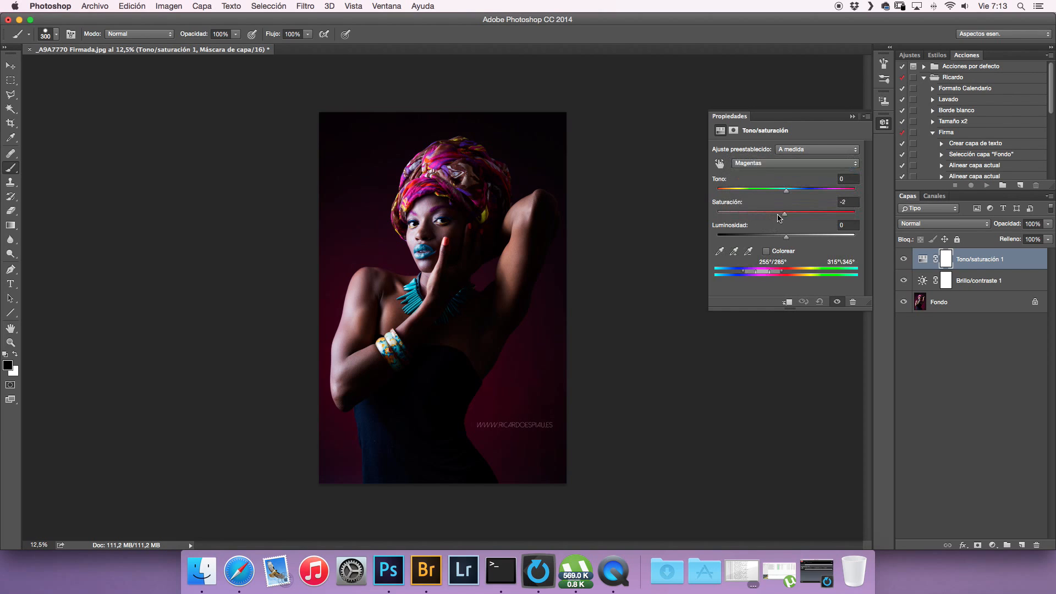
mouse_move(779, 217)
left_mouse_down()
mouse_move(746, 218)
mouse_move(827, 217)
mouse_move(763, 192)
mouse_move(745, 202)
mouse_move(773, 200)
left_mouse_up()
mouse_move(786, 237)
left_mouse_down()
mouse_move(808, 238)
mouse_move(769, 238)
left_mouse_up()
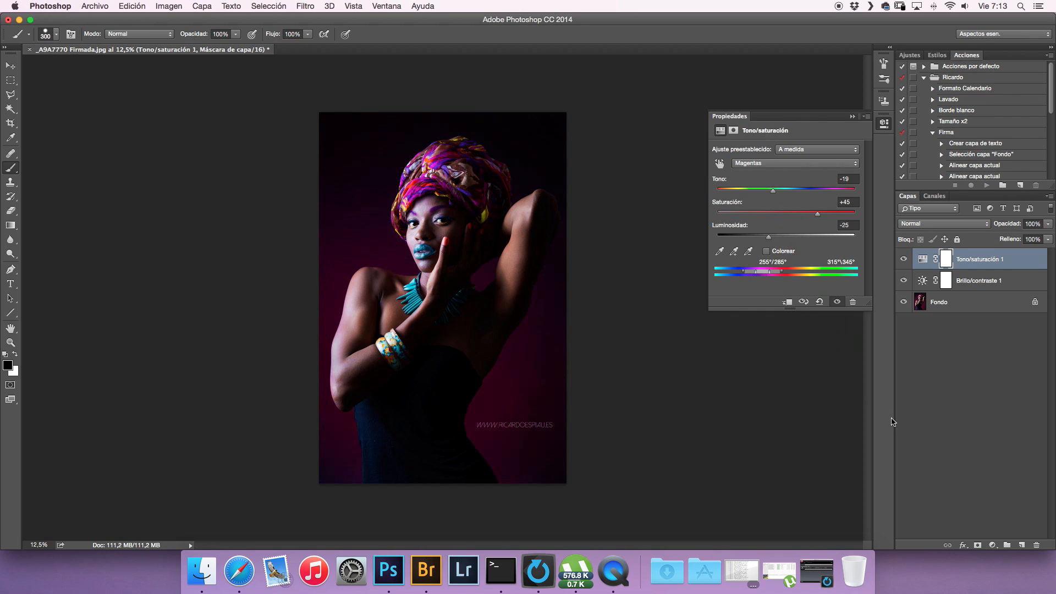
left_click(957, 388)
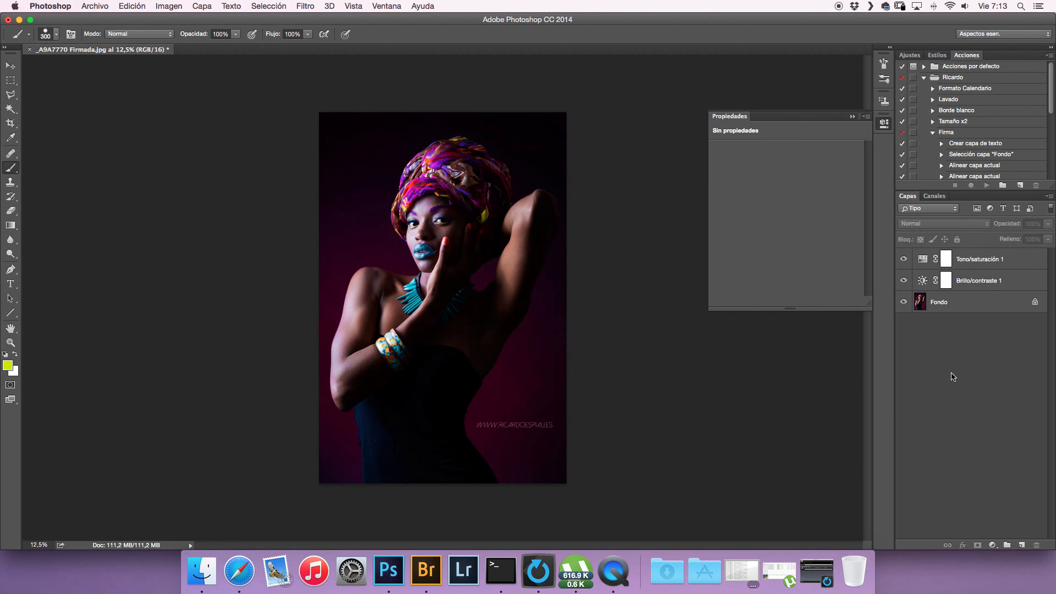
Hide the Brillo/contraste 1 and Tono/saturación 1 layers to view the original photo, and show both again
left_click(903, 281)
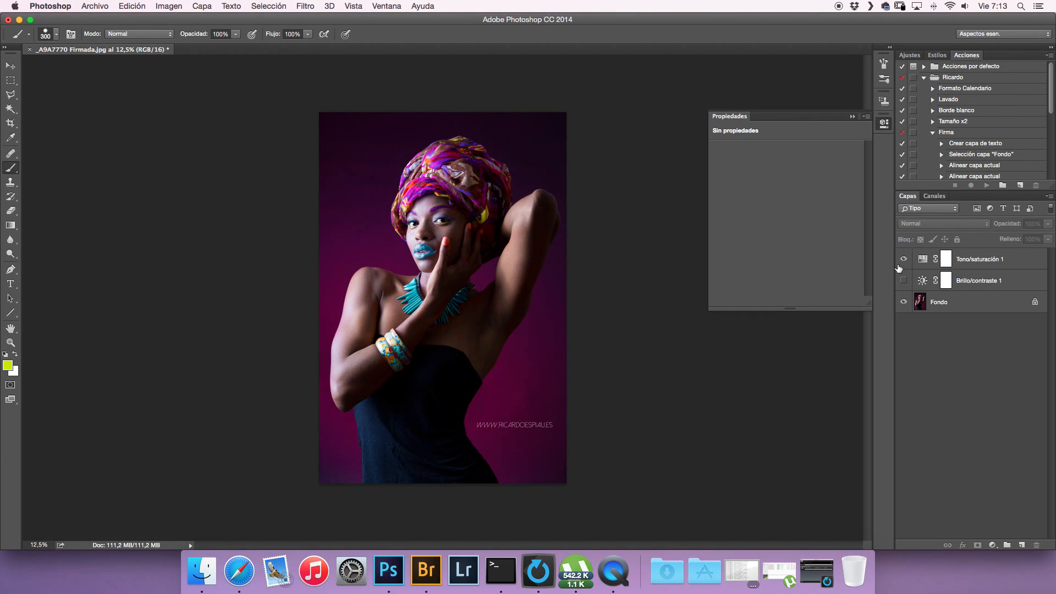
left_click(903, 260)
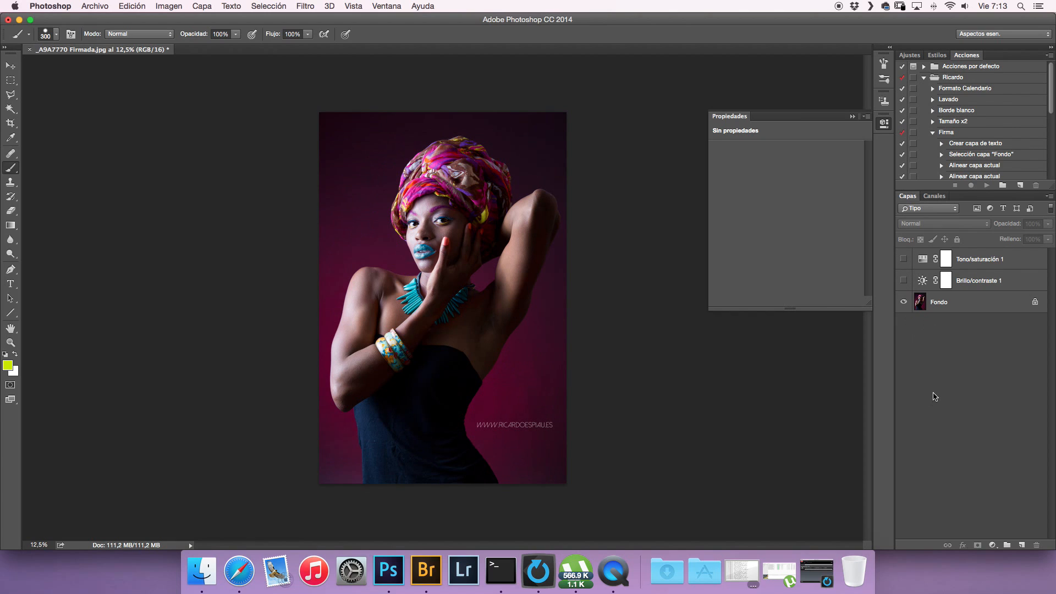
left_click(904, 282)
left_click(904, 259)
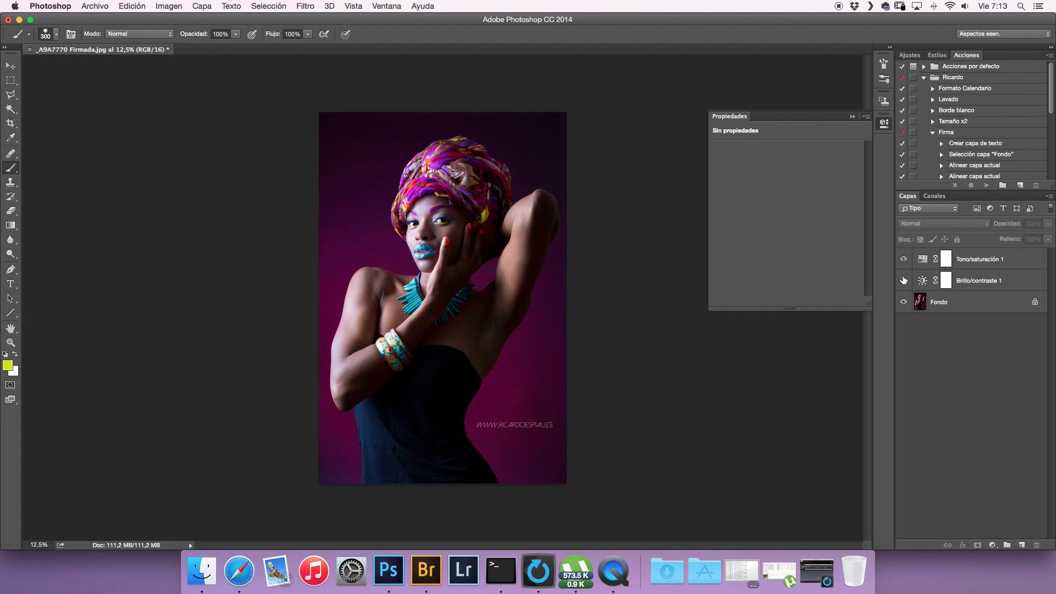
Move Brillo/contraste 1 above Tono/saturación 1, toggle the Tono/saturación 1 visibility, and return the layers to their former order
left_click_drag(971, 284, 1021, 256)
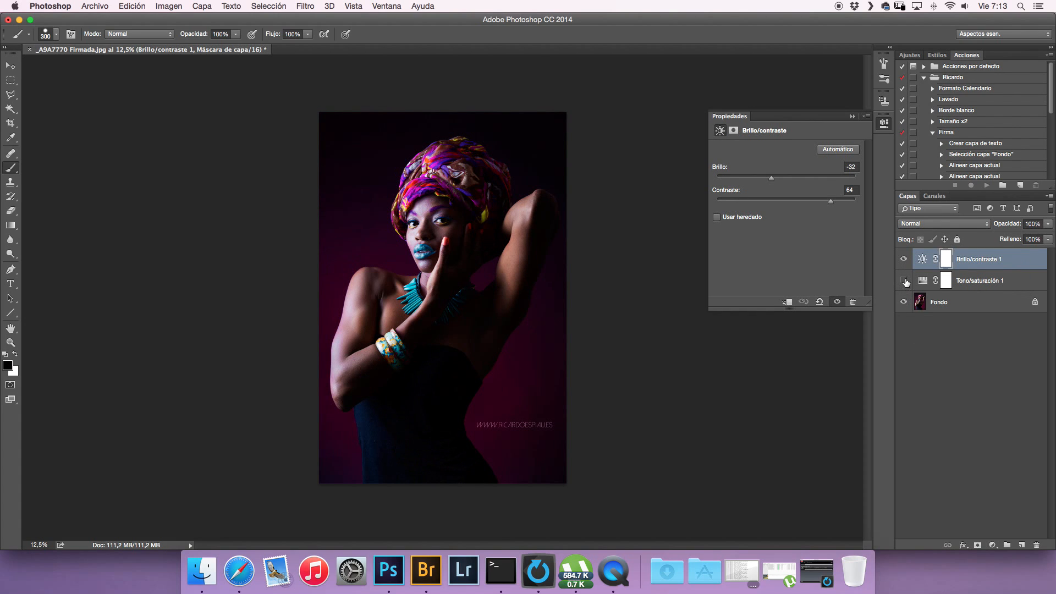
left_click(904, 282)
left_click(904, 281)
left_click_drag(1013, 263, 1021, 292)
left_click(1014, 265)
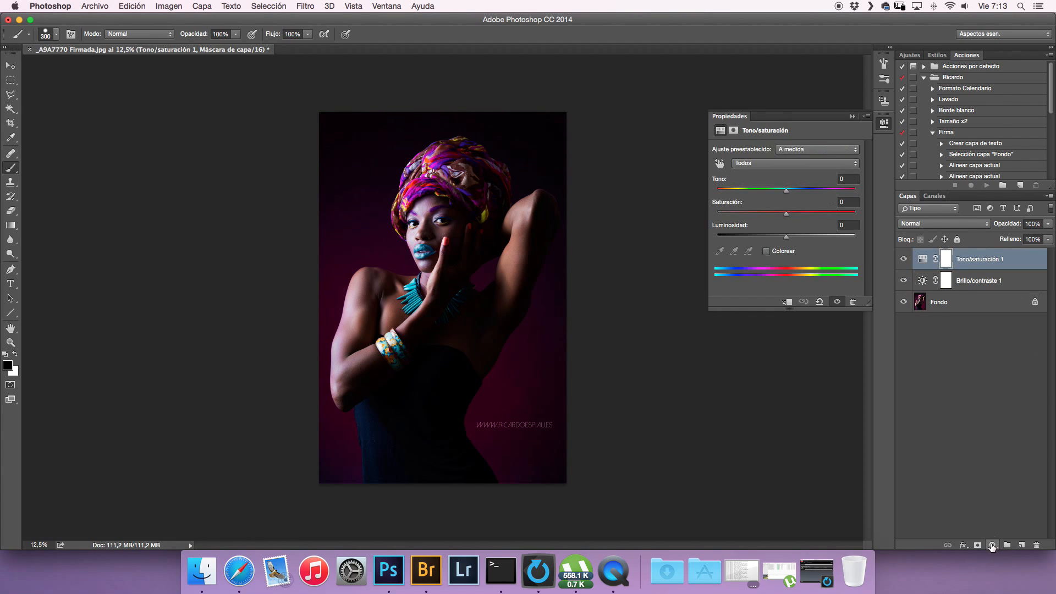
Add a Blanco y negro adjustment layer on top with Rojos 149, Amarillos 102, Verdes 52 and Cianes -91
left_click(992, 547)
left_click(987, 495)
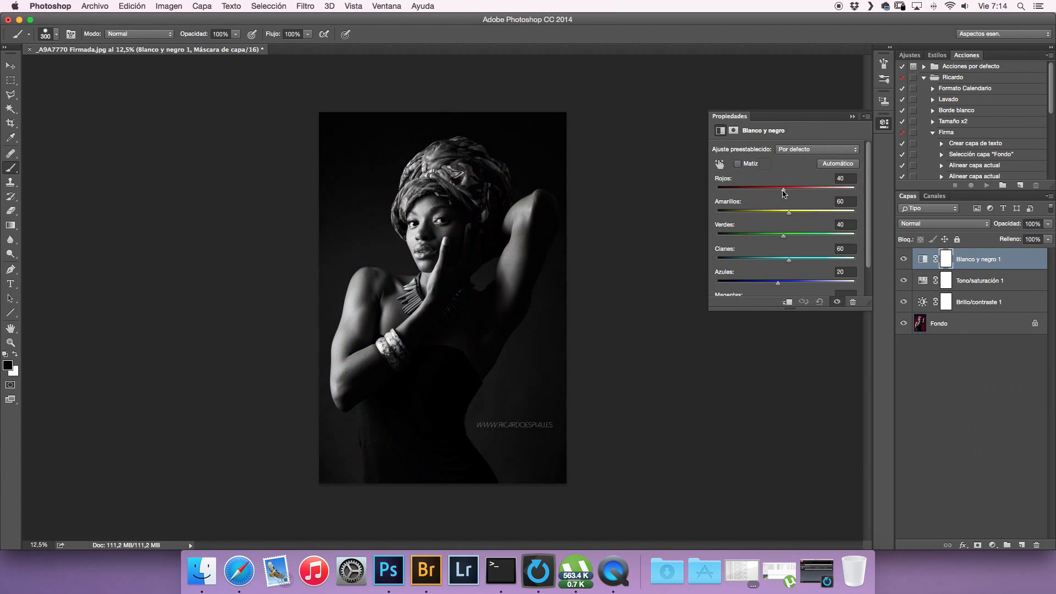
left_click_drag(784, 192, 748, 260)
left_click(786, 235)
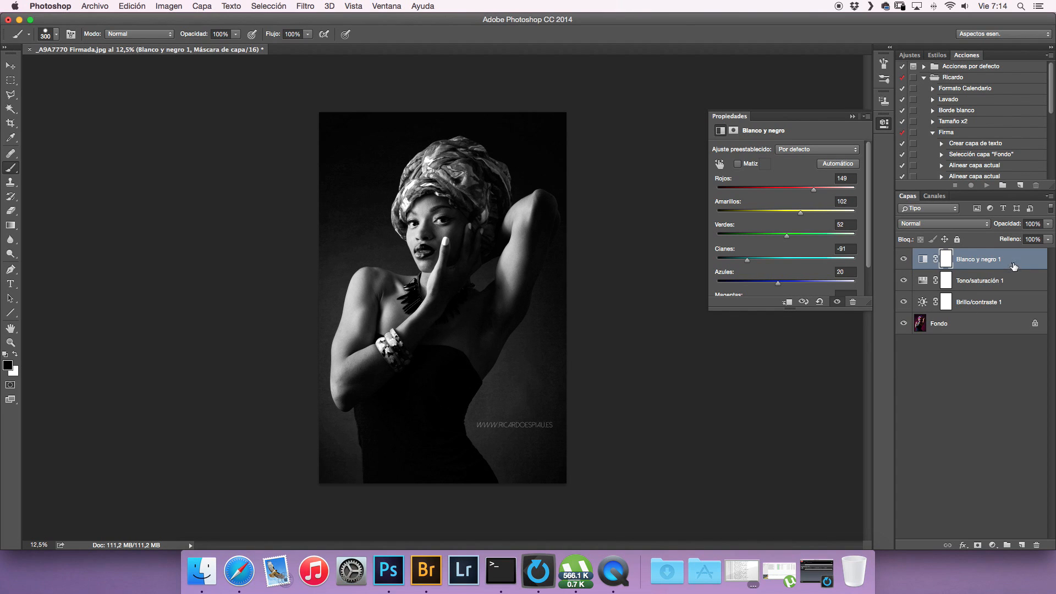
Hide all three adjustment layers and show only Blanco y negro 1 over the photo again
left_click(903, 259)
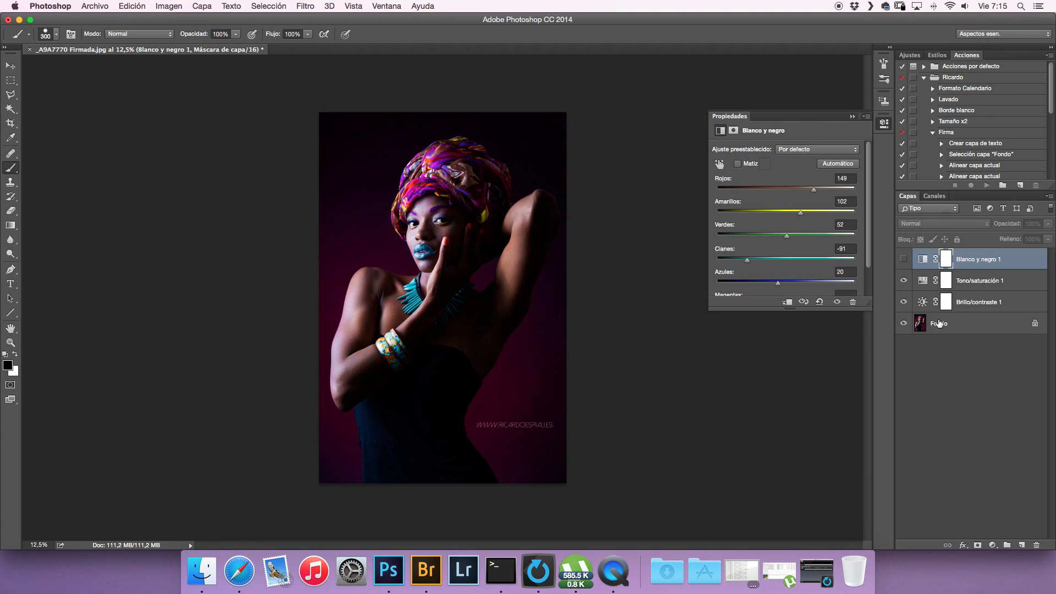
left_click(903, 281)
left_click(904, 302)
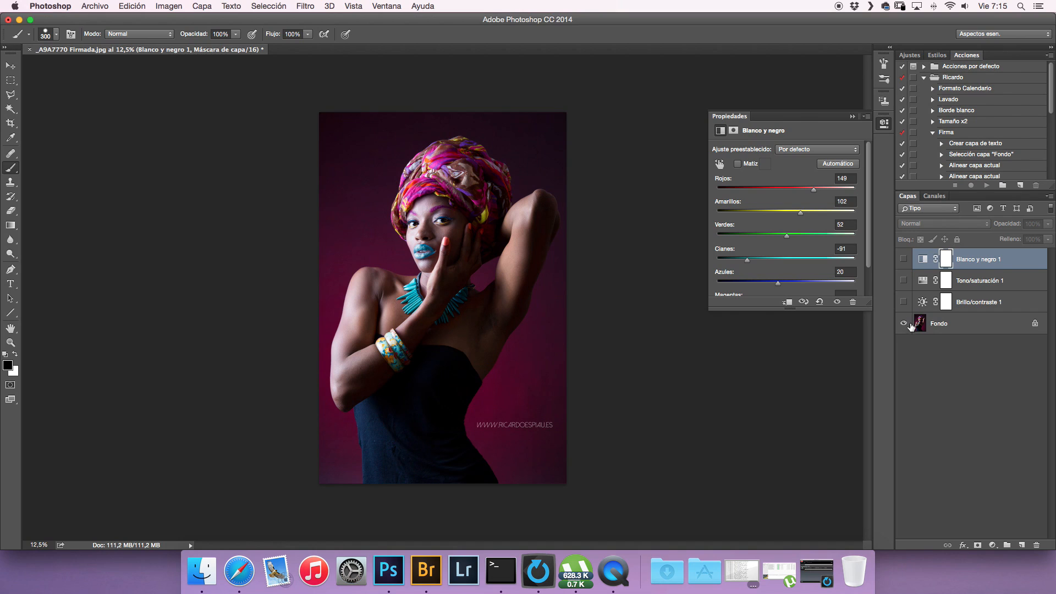
left_click(903, 259)
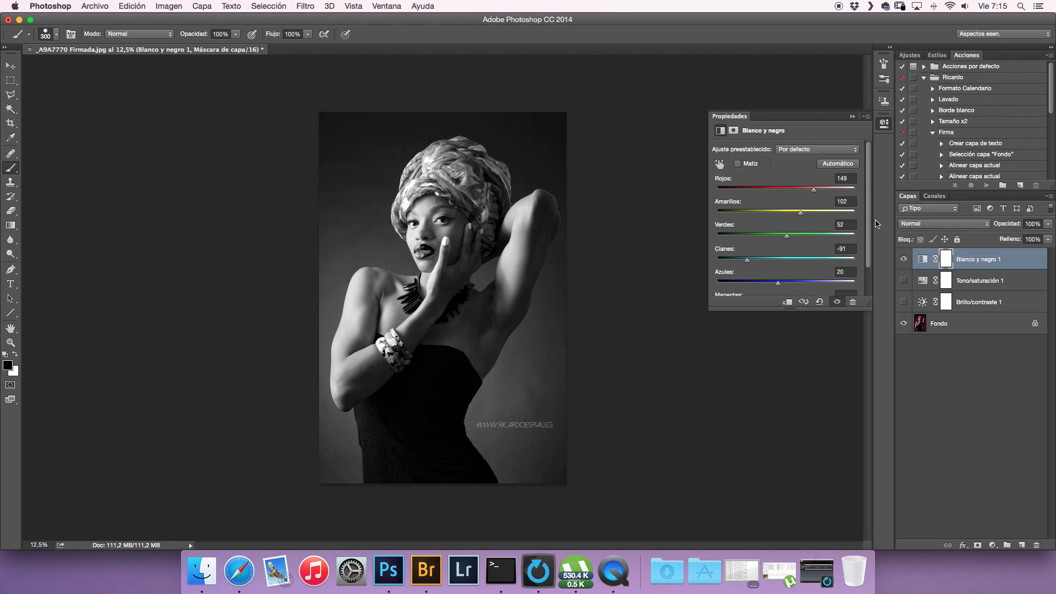
Collapse the adjustment properties and invert the Blanco y negro 1 layer mask to black
left_click(852, 117)
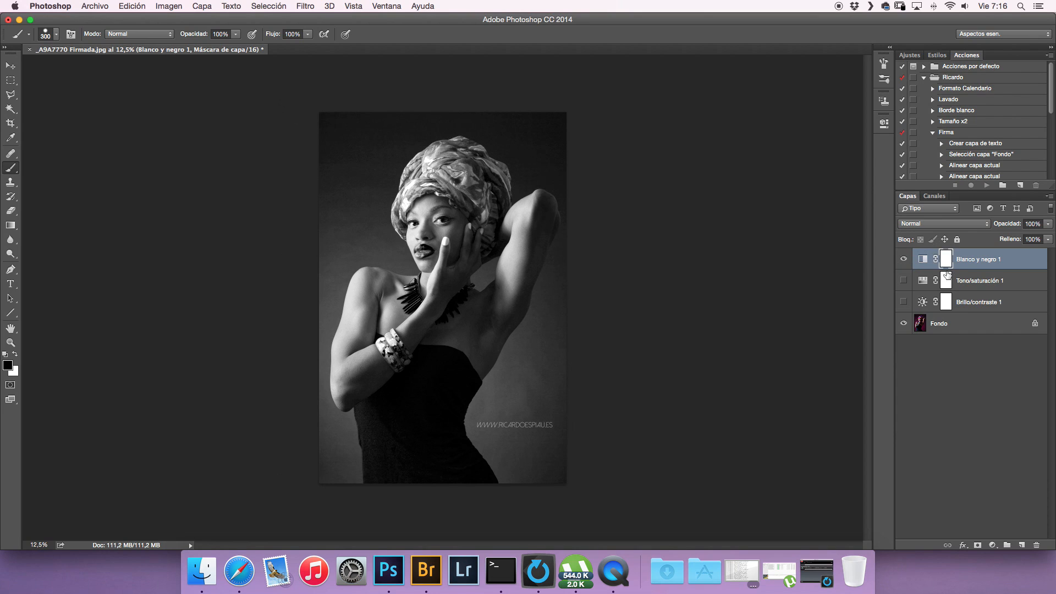
key("super+i")
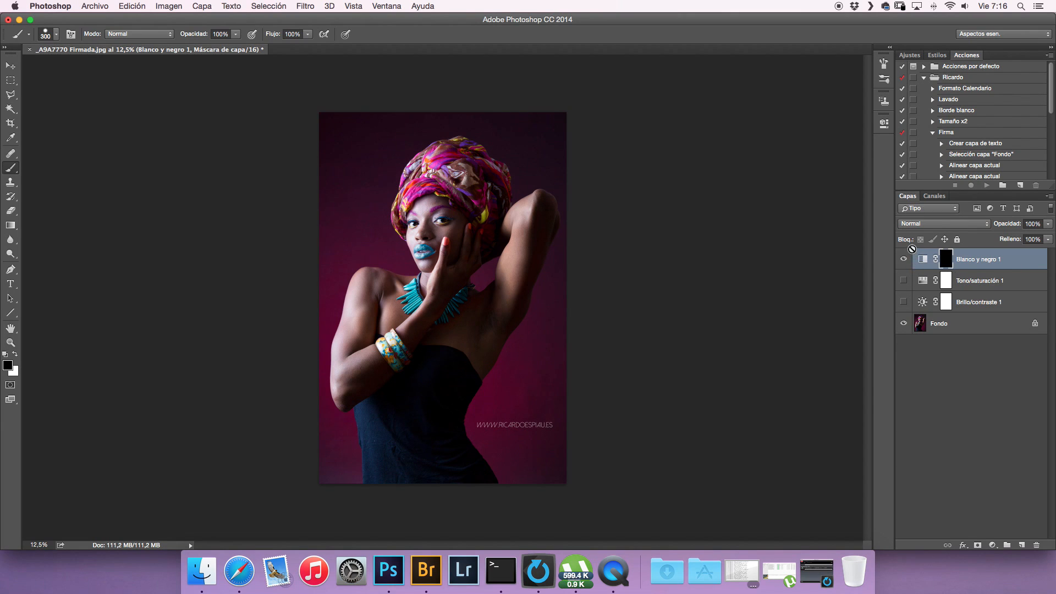
Invert the Blanco y negro 1 mask back to white and toggle the inversion once more to compare both states
key("super+i")
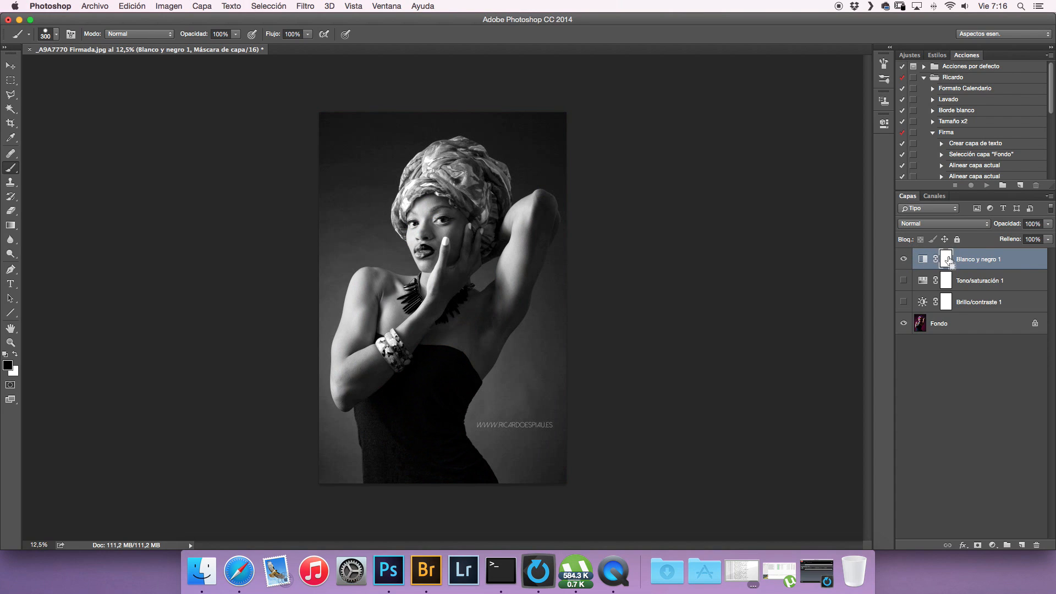
key("super+i")
key("super+i")
Paint black on the Blanco y negro 1 mask with a 300 px brush to restore colour in the background beneath the raised arm
mouse_move(510, 381)
left_mouse_down()
mouse_move(542, 357)
mouse_move(530, 372)
mouse_move(532, 353)
mouse_move(523, 365)
mouse_move(495, 412)
mouse_move(523, 354)
left_mouse_up()
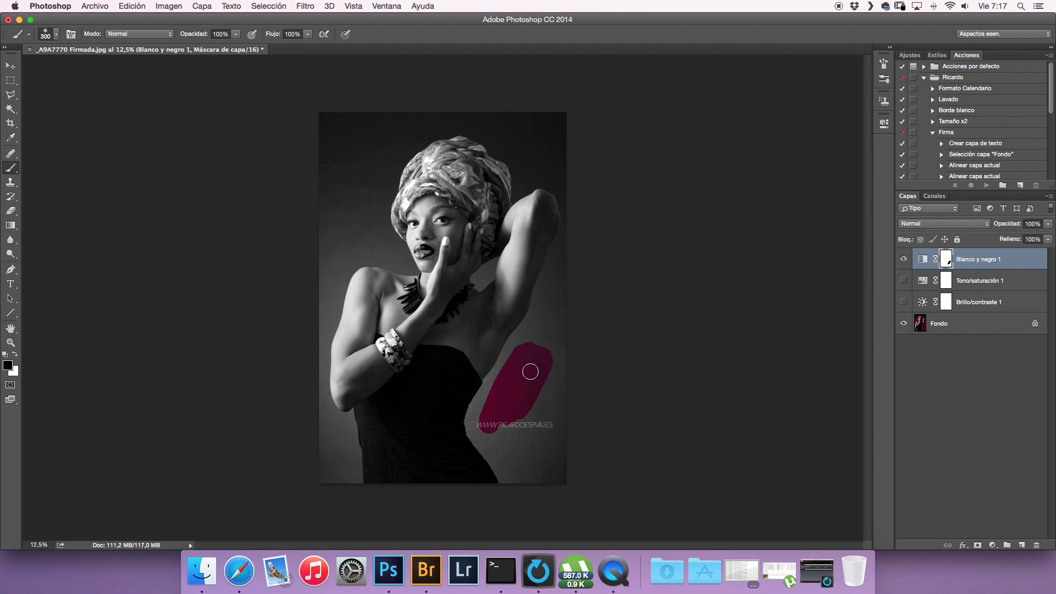
mouse_move(519, 352)
left_mouse_down()
mouse_move(509, 351)
mouse_move(473, 420)
mouse_move(498, 468)
mouse_move(521, 465)
mouse_move(539, 480)
mouse_move(559, 471)
mouse_move(561, 386)
left_mouse_up()
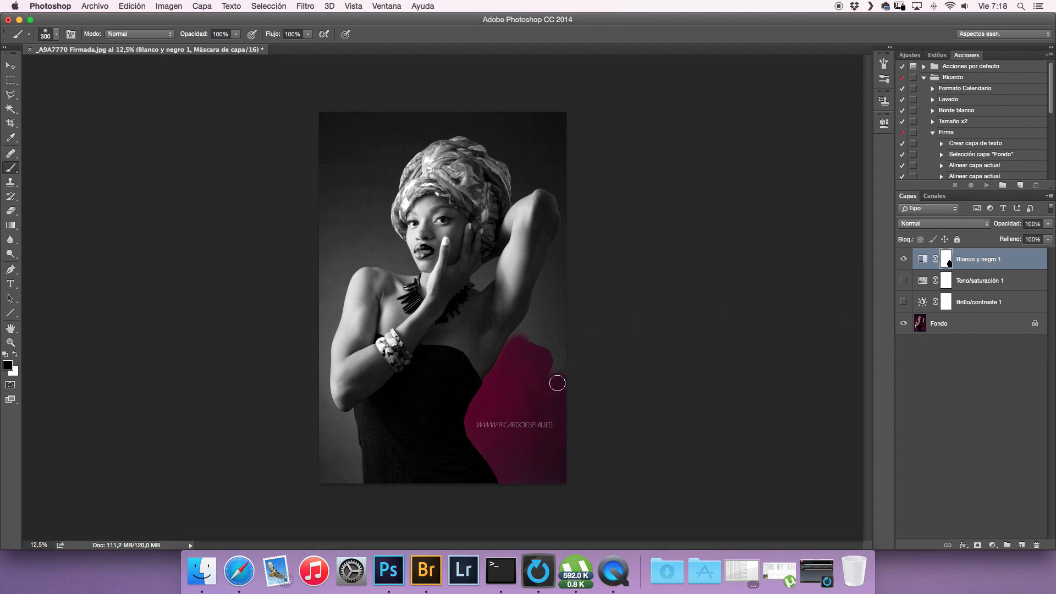
mouse_move(556, 379)
left_mouse_down()
mouse_move(561, 351)
mouse_move(556, 373)
mouse_move(556, 360)
mouse_move(524, 357)
mouse_move(526, 337)
mouse_move(518, 345)
mouse_move(544, 278)
mouse_move(513, 353)
mouse_move(567, 241)
mouse_move(566, 256)
mouse_move(570, 239)
mouse_move(545, 290)
mouse_move(573, 199)
mouse_move(562, 180)
mouse_move(521, 190)
mouse_move(496, 147)
mouse_move(551, 157)
mouse_move(520, 123)
mouse_move(571, 139)
mouse_move(561, 110)
mouse_move(495, 97)
mouse_move(506, 151)
mouse_move(457, 118)
mouse_move(429, 131)
mouse_move(479, 146)
mouse_move(511, 180)
mouse_move(456, 139)
mouse_move(405, 145)
mouse_move(450, 127)
mouse_move(409, 145)
mouse_move(386, 179)
mouse_move(381, 217)
mouse_move(400, 264)
mouse_move(414, 262)
mouse_move(354, 264)
mouse_move(377, 250)
mouse_move(353, 220)
mouse_move(324, 136)
mouse_move(427, 116)
left_mouse_up()
Paint black on the mask with a 500 px brush over the remaining background beside the bent arm and dress
key("bracketleft")
key("bracketleft")
key("bracketleft")
key("bracketleft")
key("bracketright")
key("bracketright")
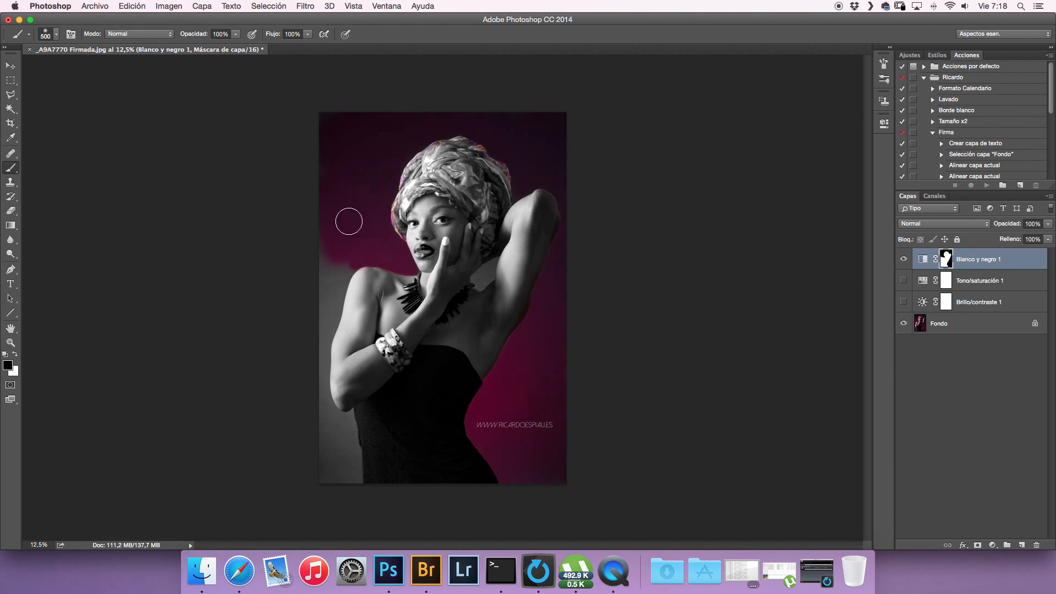
mouse_move(344, 222)
left_mouse_down()
mouse_move(332, 277)
mouse_move(351, 250)
mouse_move(319, 332)
mouse_move(315, 391)
mouse_move(342, 442)
mouse_move(329, 454)
mouse_move(331, 477)
mouse_move(351, 468)
mouse_move(349, 447)
mouse_move(332, 480)
left_mouse_up()
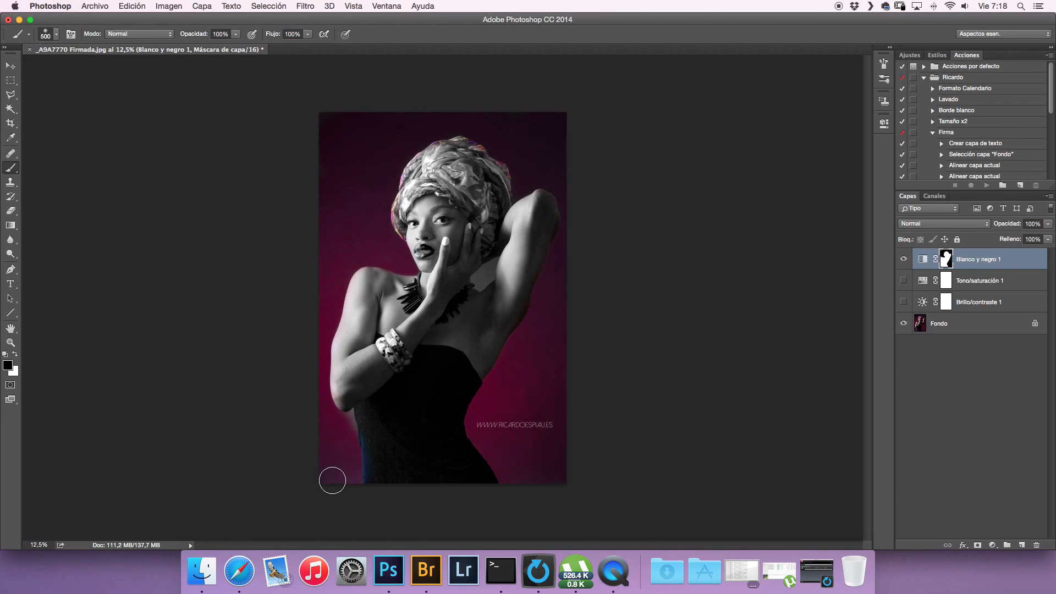
Paint white on the mask with a 90 px brush along the turban edge nearest the raised elbow to remove its colour
key("bracketleft")
key("bracketleft")
key("bracketleft")
key("bracketleft")
key("bracketleft")
key("bracketleft")
key("bracketleft")
left_click(15, 354)
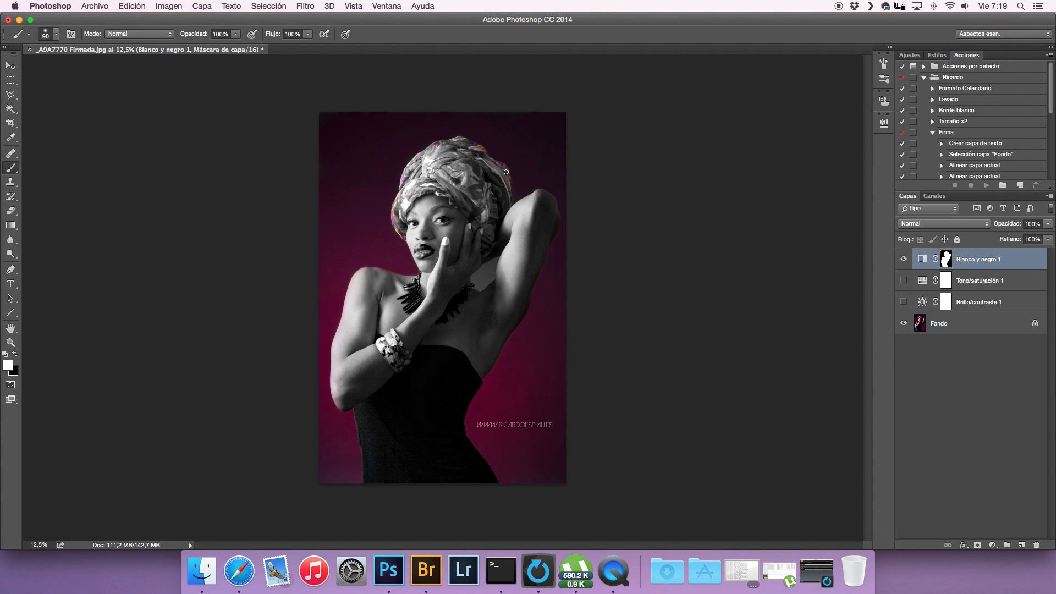
left_click_drag(466, 181, 504, 170)
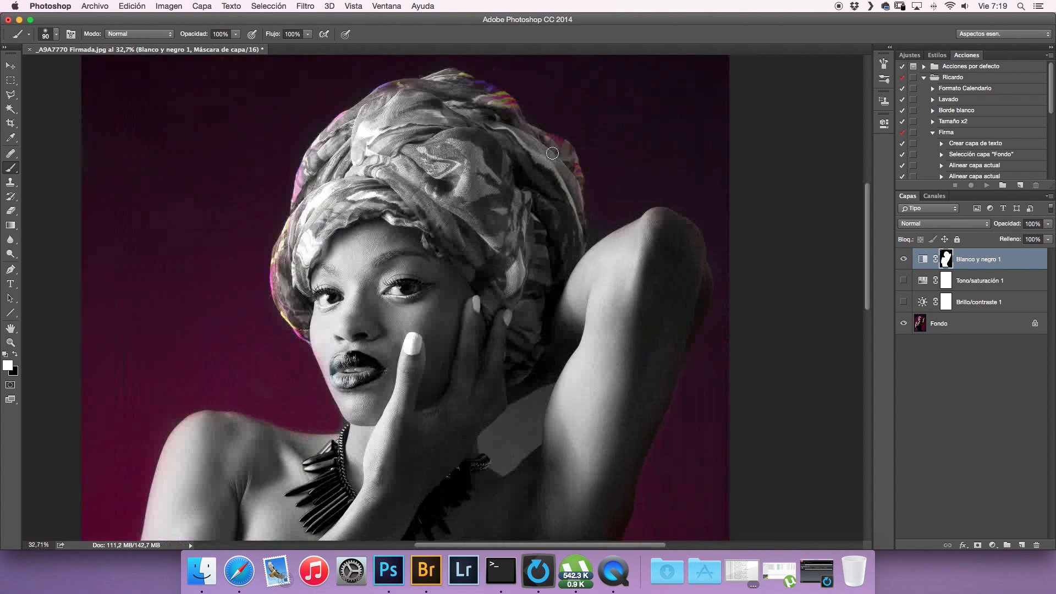
mouse_move(546, 143)
left_mouse_down()
mouse_move(540, 136)
mouse_move(576, 181)
left_mouse_up()
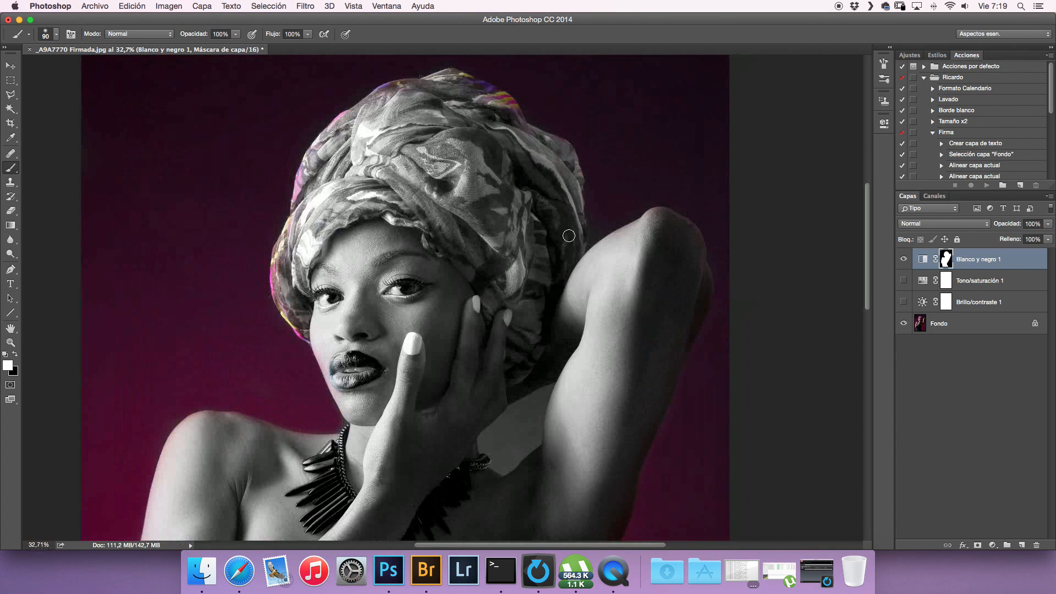
Paint white on the mask along the turban's upper edge and the edge on the bent arm's side
mouse_move(501, 107)
left_mouse_down()
mouse_move(507, 100)
mouse_move(514, 120)
mouse_move(562, 150)
left_mouse_up()
mouse_move(453, 91)
left_mouse_down()
mouse_move(492, 92)
mouse_move(446, 78)
mouse_move(381, 96)
mouse_move(390, 88)
left_mouse_up()
mouse_move(339, 140)
left_mouse_down()
mouse_move(352, 115)
mouse_move(301, 198)
mouse_move(303, 174)
left_mouse_up()
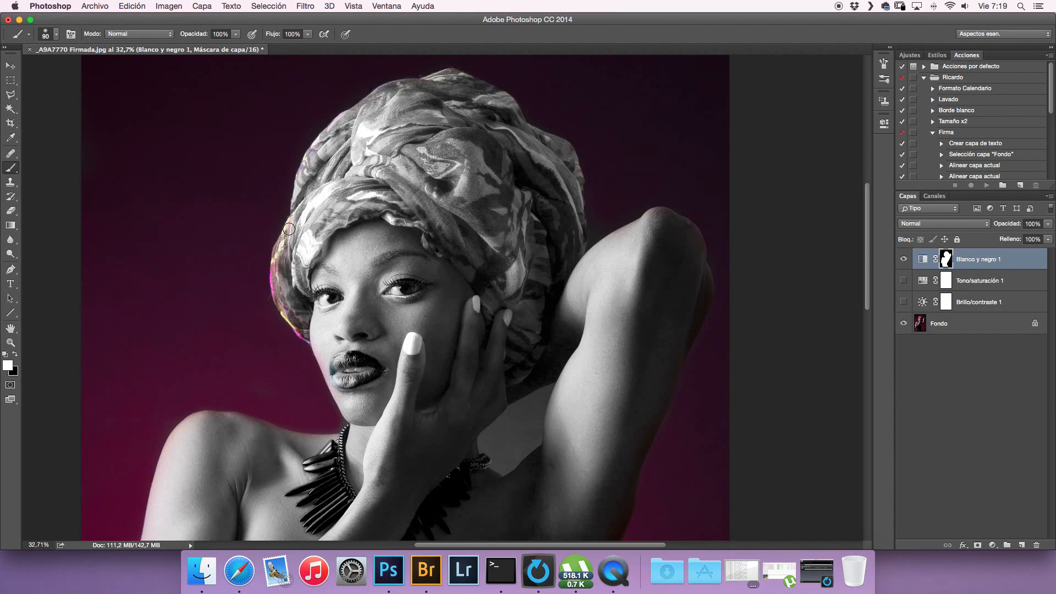
mouse_move(289, 229)
left_mouse_down()
mouse_move(278, 271)
mouse_move(277, 247)
mouse_move(288, 317)
mouse_move(275, 264)
mouse_move(300, 320)
left_mouse_up()
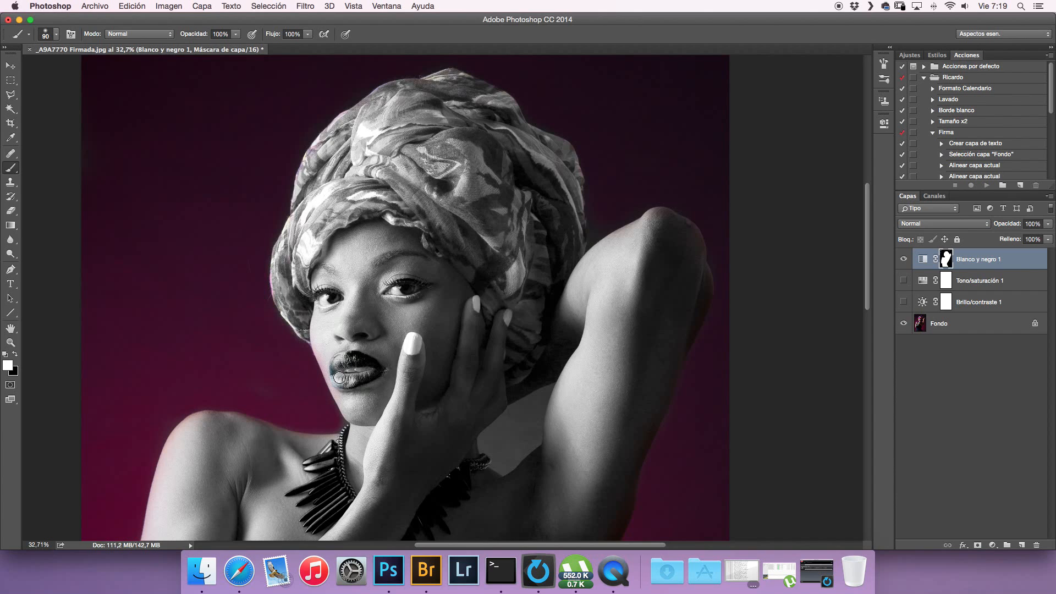
Paint black on the mask with a 50 px brush over the lips and fingernails to bring back their colour
key("x")
left_click_drag(356, 362, 376, 375)
key("bracketleft")
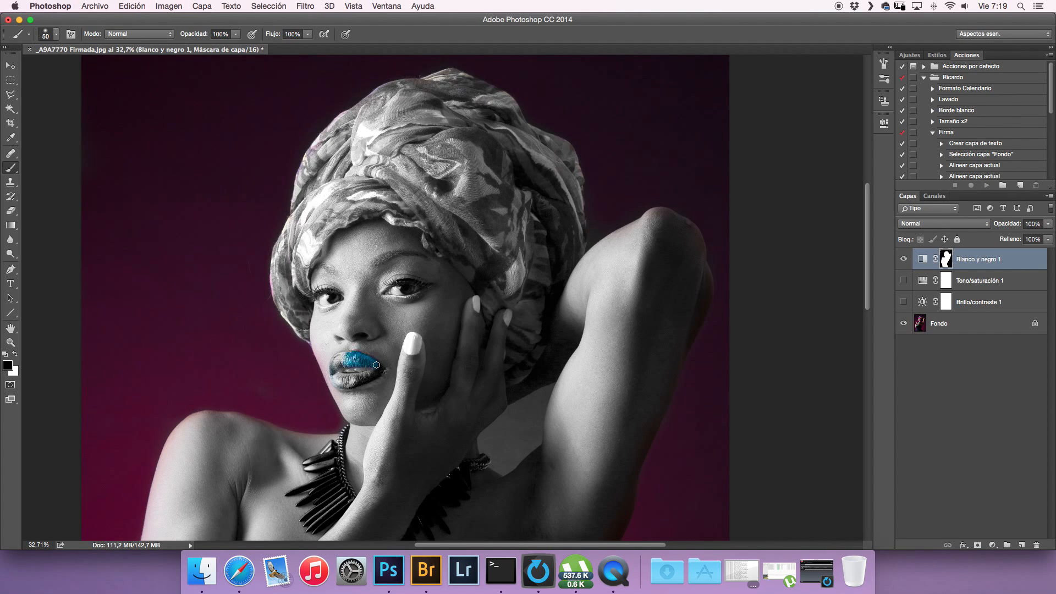
mouse_move(376, 371)
left_mouse_down()
mouse_move(341, 386)
mouse_move(332, 366)
left_mouse_up()
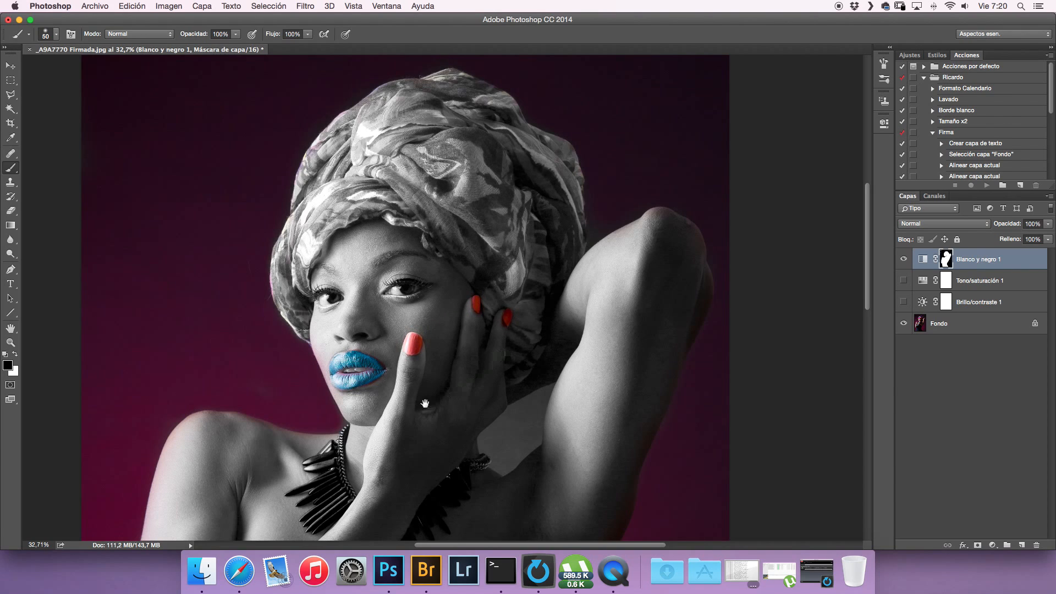
Paint black on the mask with an 80 px brush over the background gap between the hand and the raised arm
left_click(396, 460, "alt")
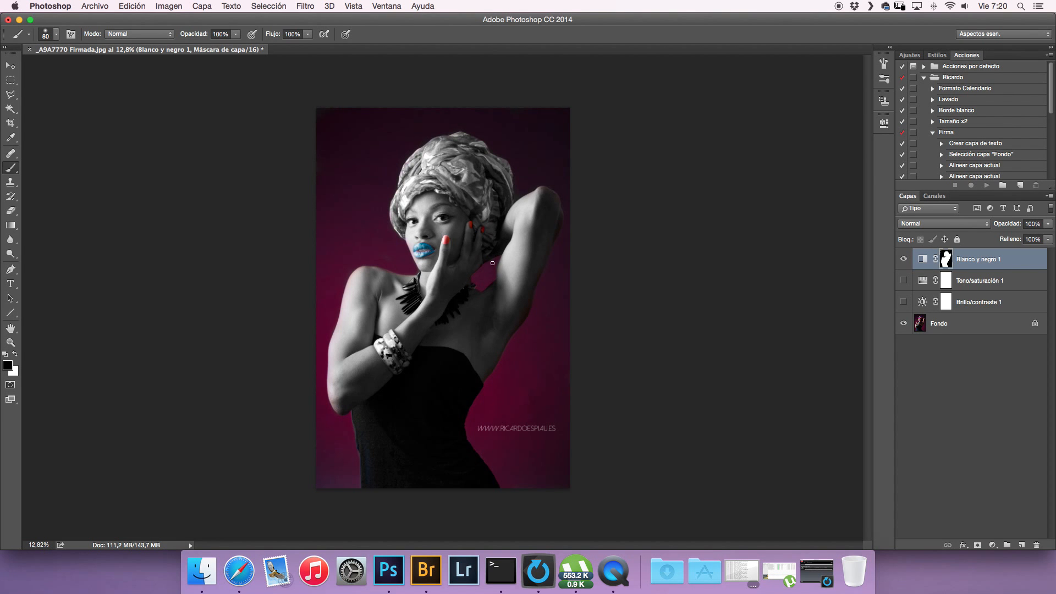
mouse_move(476, 274)
left_mouse_down()
mouse_move(510, 352)
mouse_move(556, 414)
left_mouse_up()
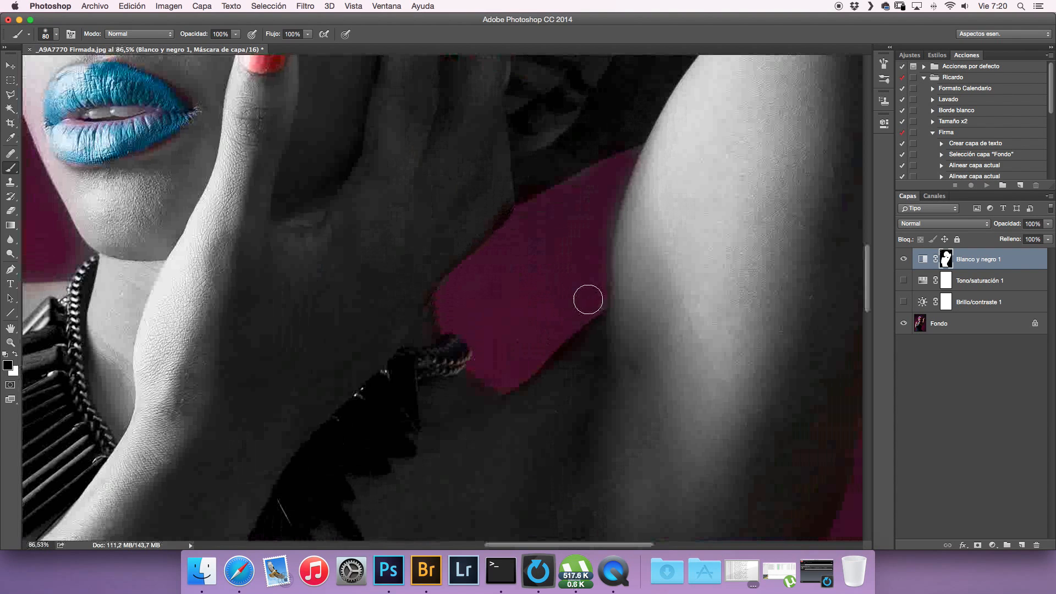
mouse_move(591, 303)
left_mouse_down()
mouse_move(595, 236)
mouse_move(608, 199)
mouse_move(597, 268)
mouse_move(611, 184)
mouse_move(634, 142)
mouse_move(573, 179)
mouse_move(639, 143)
mouse_move(662, 152)
mouse_move(635, 209)
mouse_move(621, 315)
left_mouse_up()
key("x")
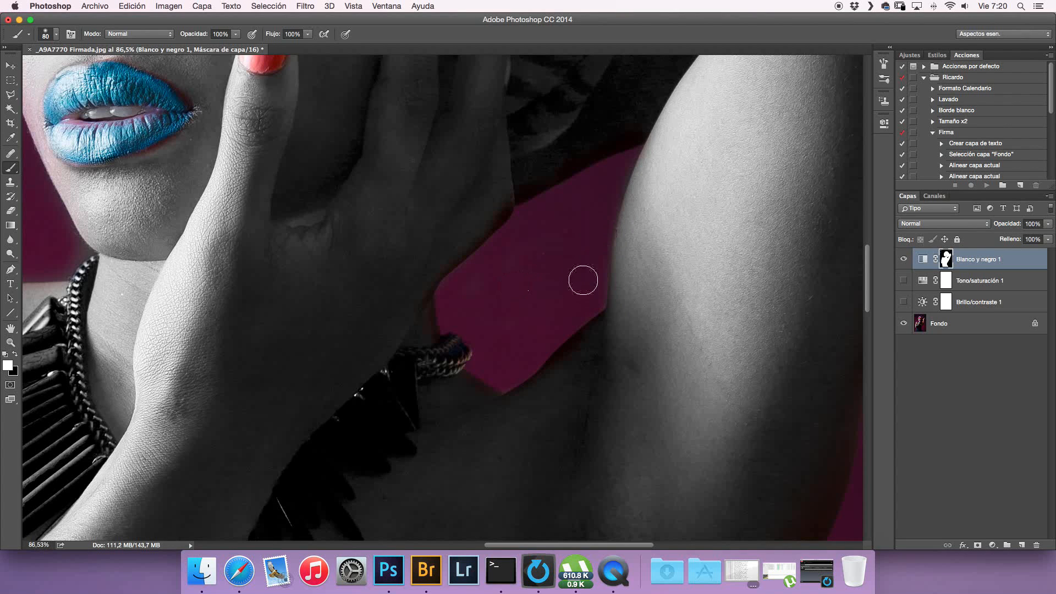
Refine the background gap's edge along the raised arm on the mask with black and a 45 px brush
key("x")
key("bracketleft")
key("bracketleft")
key("bracketleft")
key("bracketleft")
left_click_drag(601, 264, 600, 277)
Paint a white test stroke on the mask inside the gap and cover it again with black
key("x")
left_click_drag(544, 248, 526, 296)
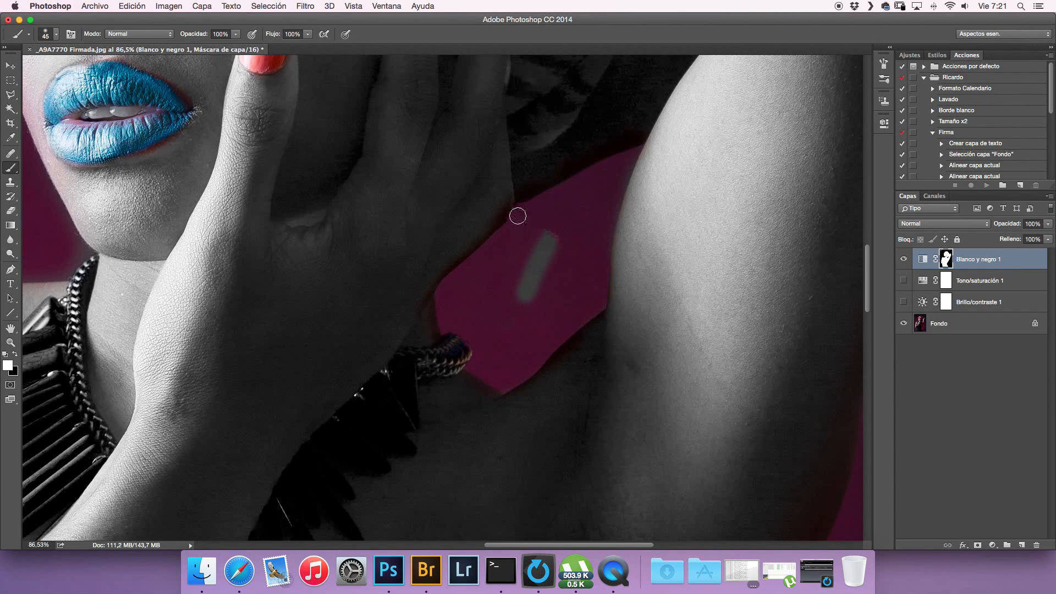
key("x")
mouse_move(553, 232)
left_mouse_down()
mouse_move(537, 286)
mouse_move(516, 286)
mouse_move(506, 302)
left_mouse_up()
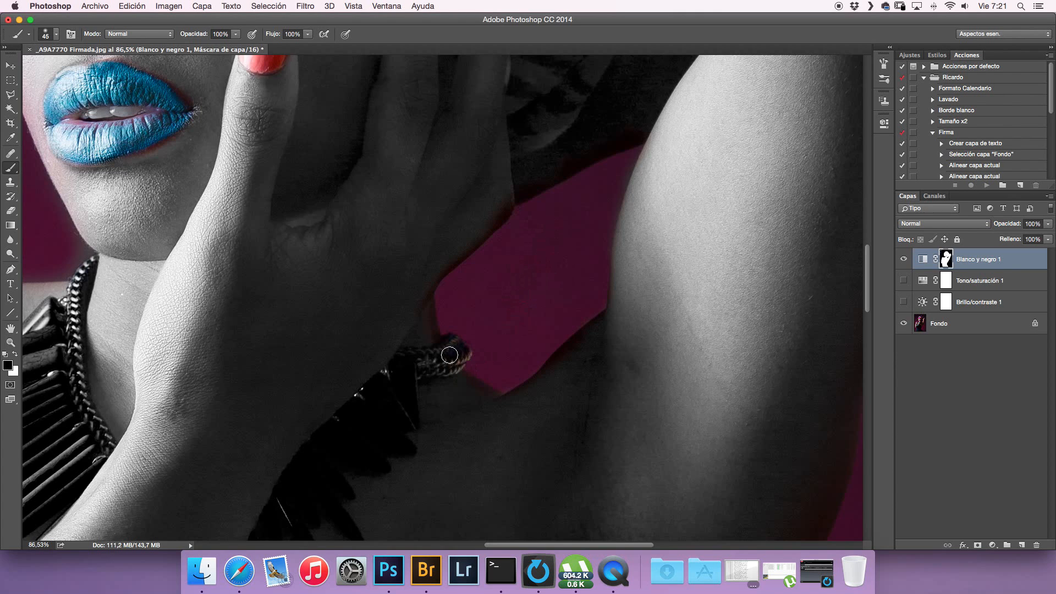
Paint white on the mask over the necklace end and the hand's edge beside the gap to remove stray colour
key("x")
mouse_move(439, 351)
left_mouse_down()
mouse_move(422, 293)
mouse_move(431, 332)
mouse_move(425, 308)
mouse_move(417, 352)
mouse_move(411, 314)
left_mouse_up()
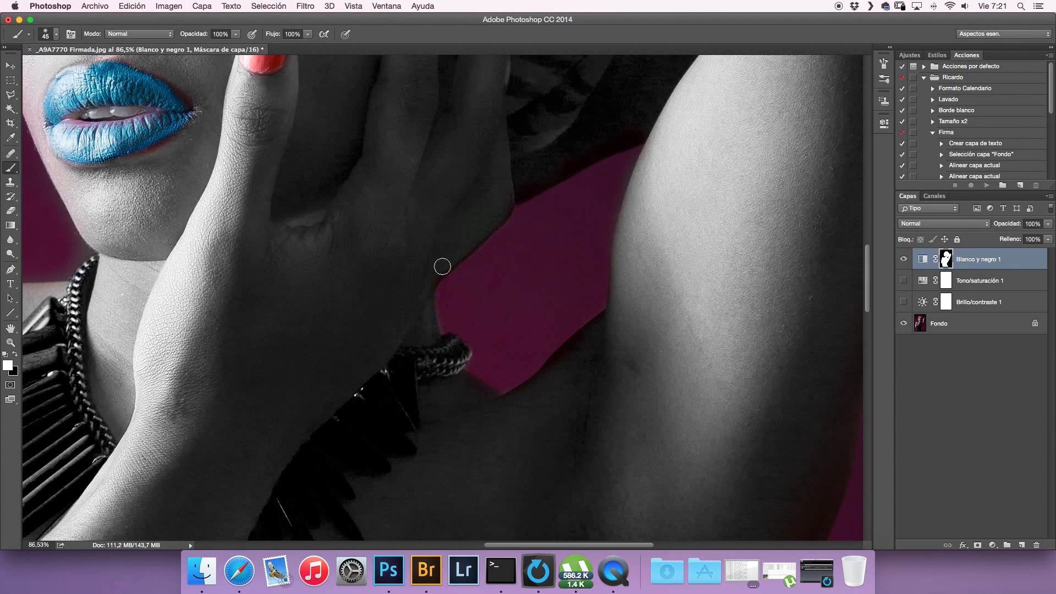
key("space")
left_click_drag(402, 307, 326, 322)
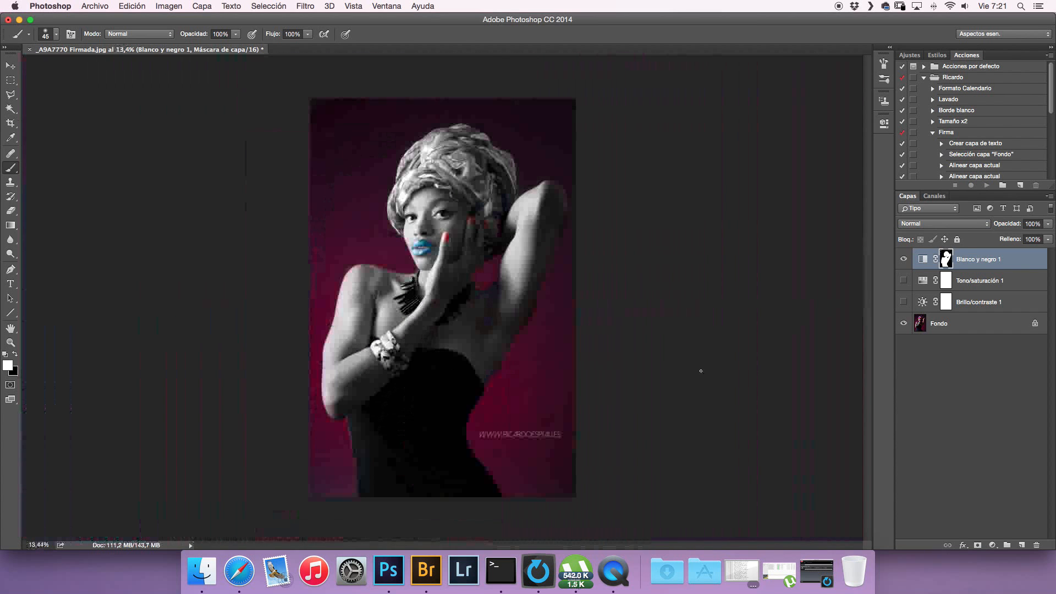
Compare the photo with and without Blanco y negro 1, and inspect its layer mask on its own
left_click(903, 260)
left_click(904, 260)
left_click(946, 260, "alt")
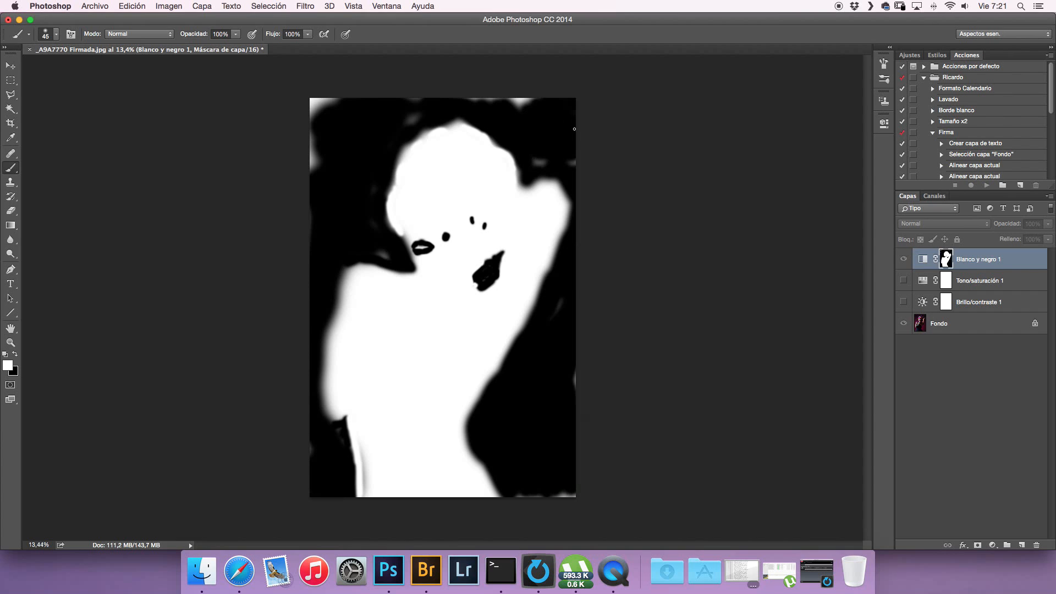
left_click(945, 259, "alt")
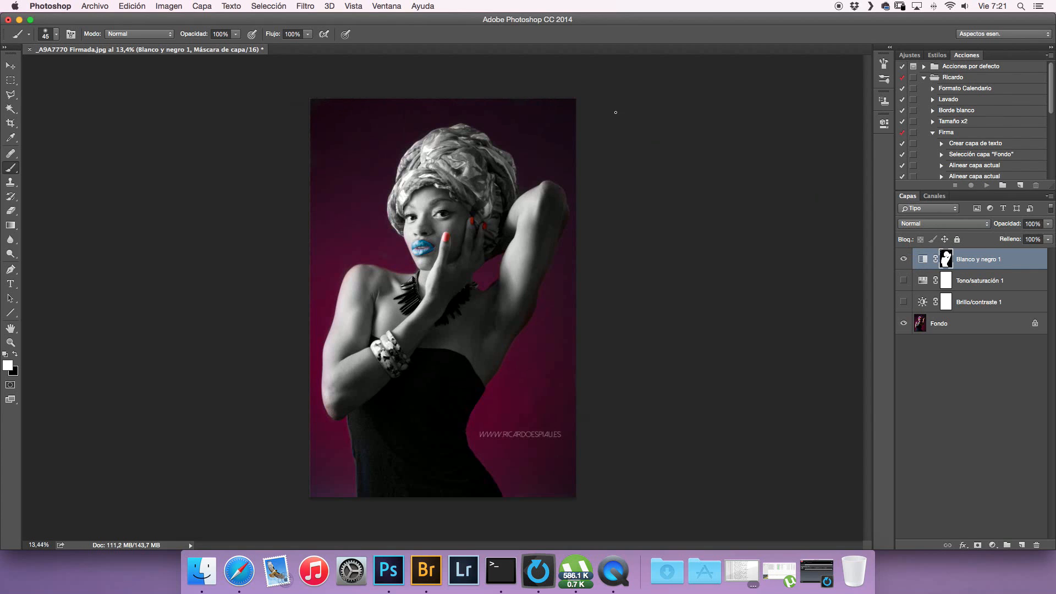
Display the Blanco y negro 1 mask alone, paint its leftover grey background spots black with a 300 px brush, and return to the photo
left_click(945, 262, "alt")
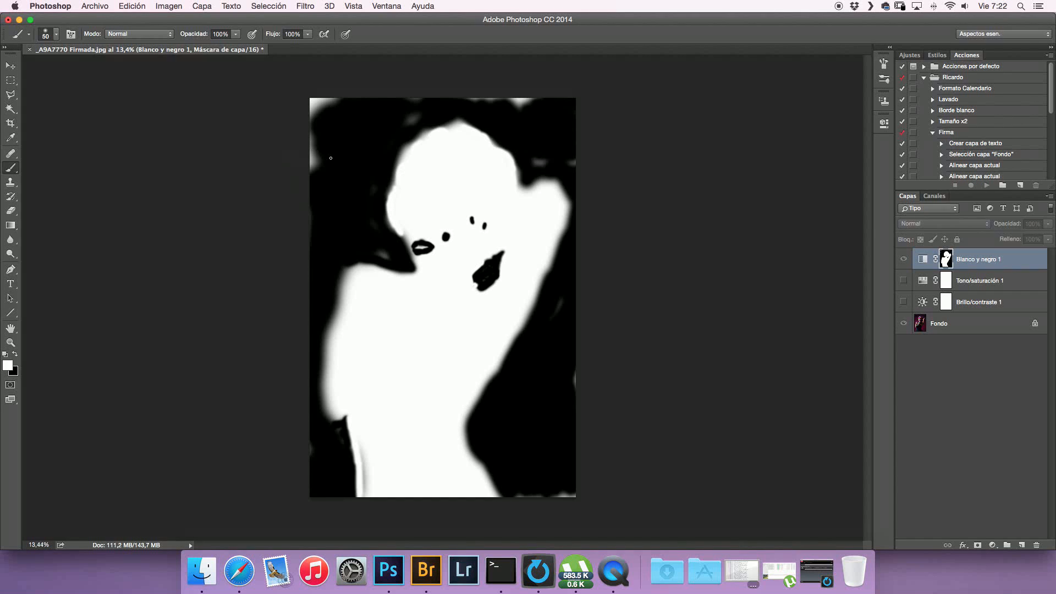
key("bracketright")
key("bracketright")
key("bracketright")
key("bracketright")
key("x")
mouse_move(316, 165)
left_mouse_down()
mouse_move(311, 99)
mouse_move(385, 98)
mouse_move(412, 121)
mouse_move(416, 98)
mouse_move(555, 94)
mouse_move(519, 103)
mouse_move(537, 159)
mouse_move(581, 164)
mouse_move(565, 339)
mouse_move(549, 339)
mouse_move(573, 384)
mouse_move(574, 514)
mouse_move(549, 493)
mouse_move(516, 492)
left_mouse_up()
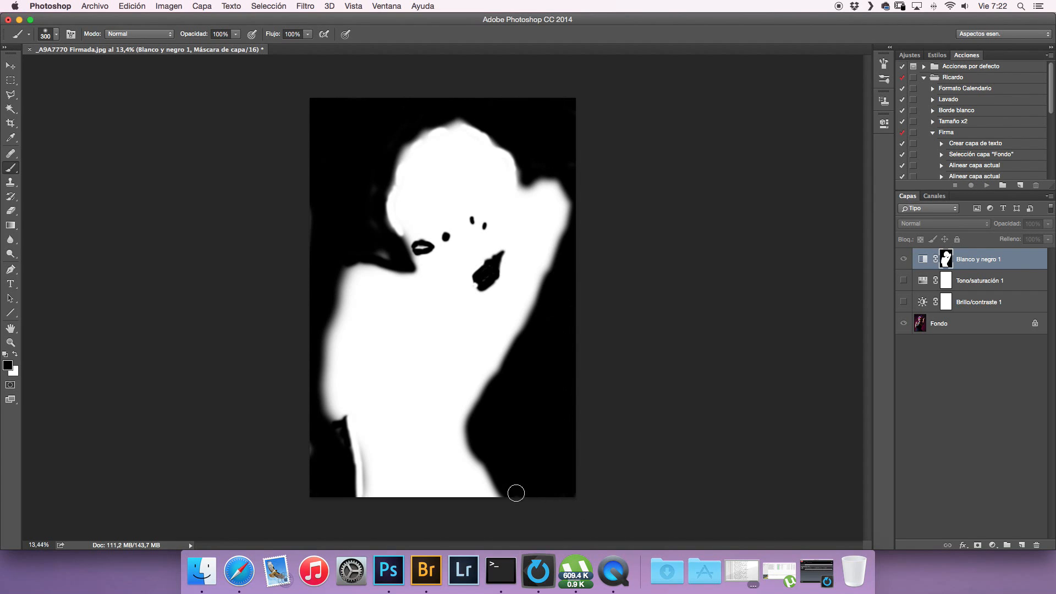
mouse_move(308, 467)
left_mouse_down()
mouse_move(303, 440)
mouse_move(302, 449)
left_mouse_up()
mouse_move(373, 248)
left_mouse_down()
mouse_move(384, 253)
mouse_move(370, 243)
left_mouse_up()
left_click(945, 259, "alt")
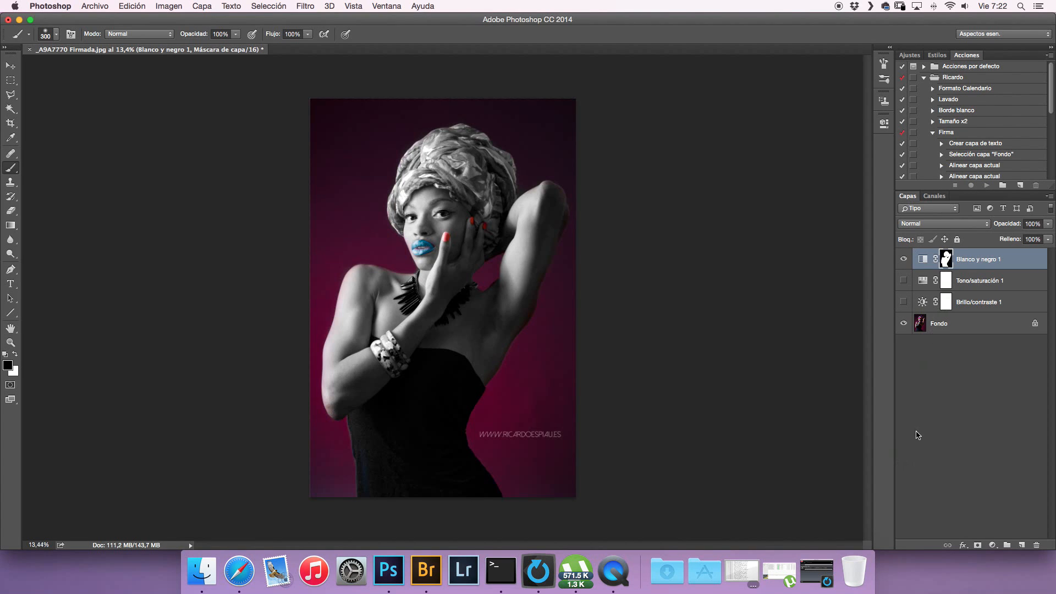
Show Brillo/contraste 1 without Blanco y negro 1 and paint black on its mask over the face, forearm and bracelets with a 300 px brush
left_click(903, 302)
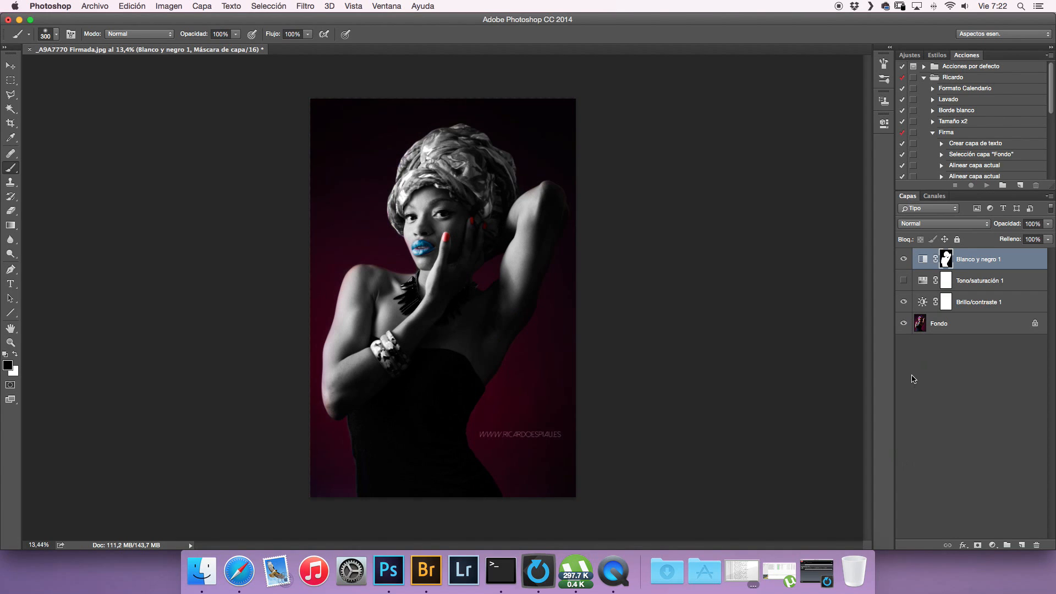
left_click(904, 259)
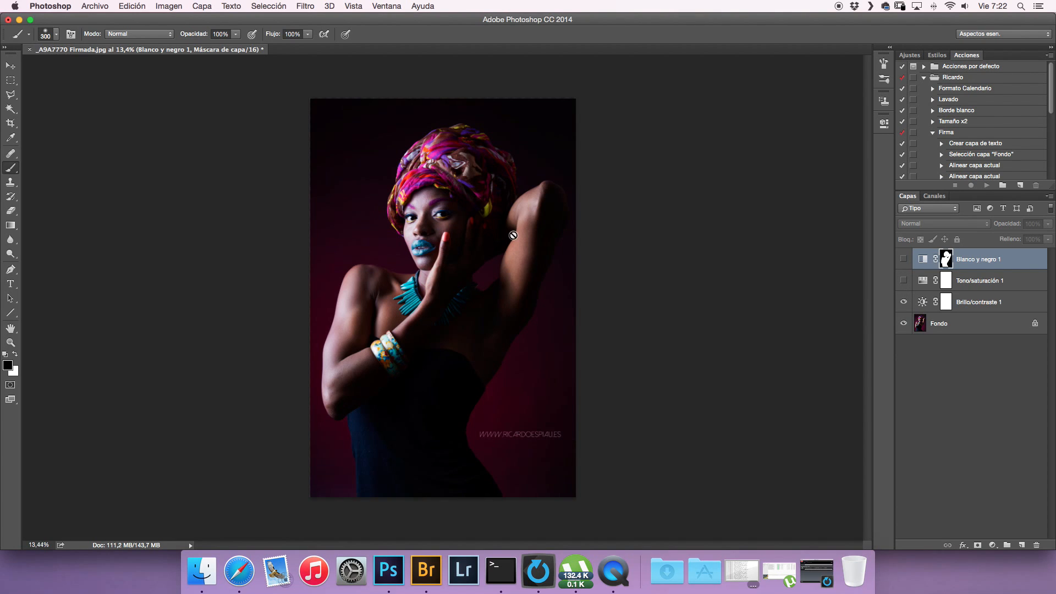
left_click(949, 305)
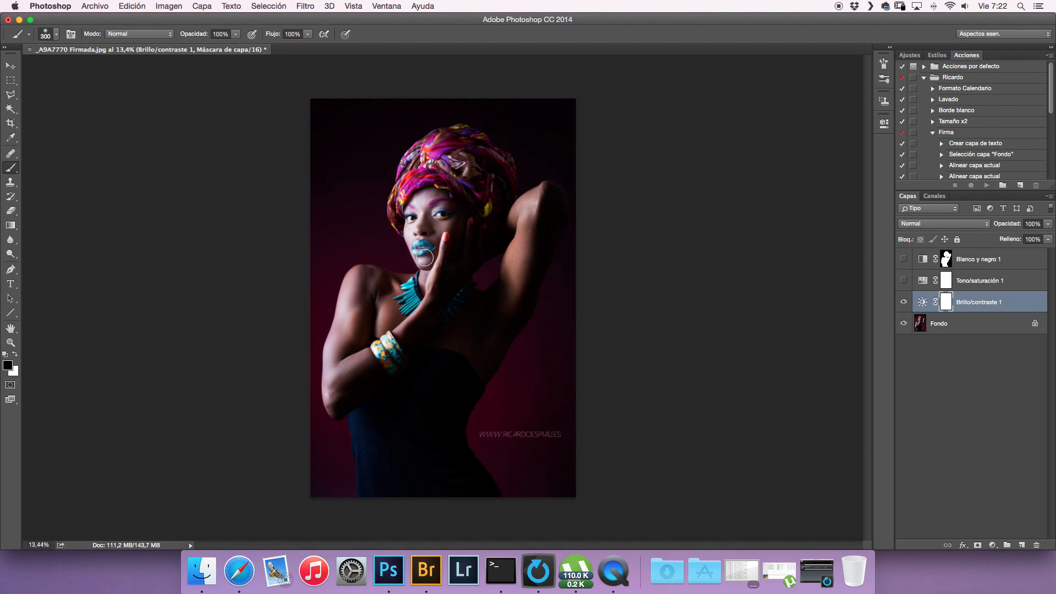
mouse_move(454, 201)
left_mouse_down()
mouse_move(457, 236)
mouse_move(456, 196)
mouse_move(437, 228)
mouse_move(440, 199)
mouse_move(430, 240)
mouse_move(427, 212)
mouse_move(417, 242)
mouse_move(413, 227)
mouse_move(426, 257)
mouse_move(425, 207)
left_mouse_up()
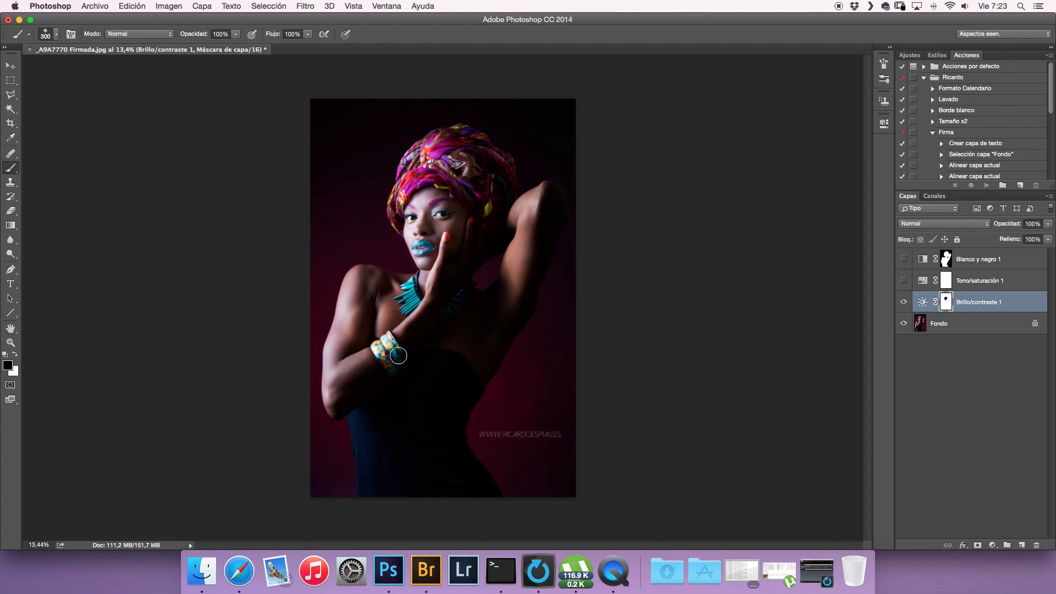
mouse_move(413, 288)
left_mouse_down()
mouse_move(392, 320)
mouse_move(386, 281)
mouse_move(372, 332)
mouse_move(369, 320)
mouse_move(345, 358)
mouse_move(376, 332)
mouse_move(366, 355)
left_mouse_up()
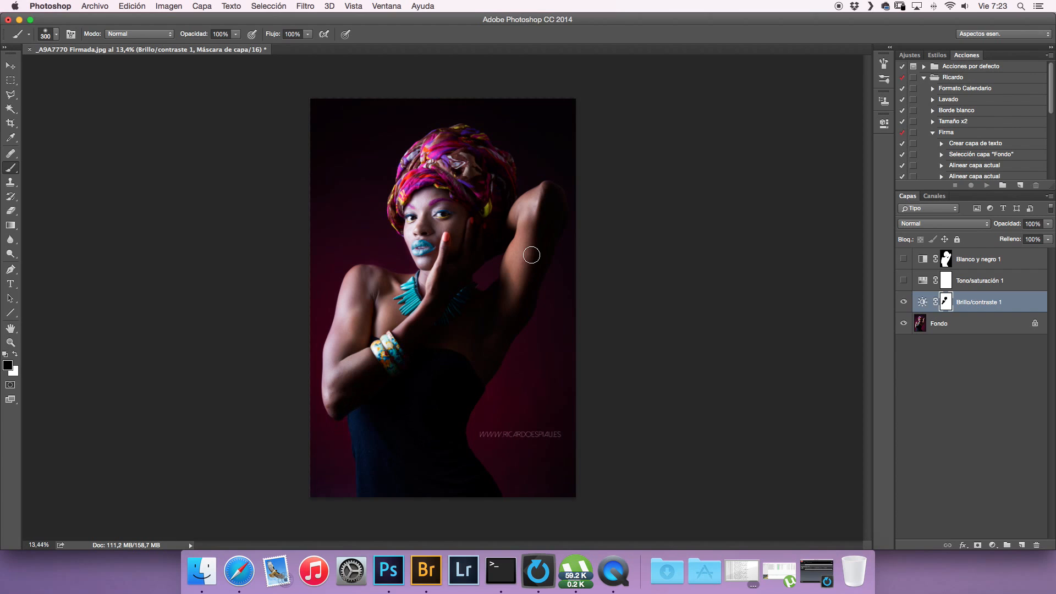
Toggle the Brillo/contraste 1 visibility repeatedly to compare the masked face and forearm with the rest of the photo
left_click(903, 304)
left_click(903, 303)
left_click(903, 302)
left_click(903, 303)
left_click(902, 303)
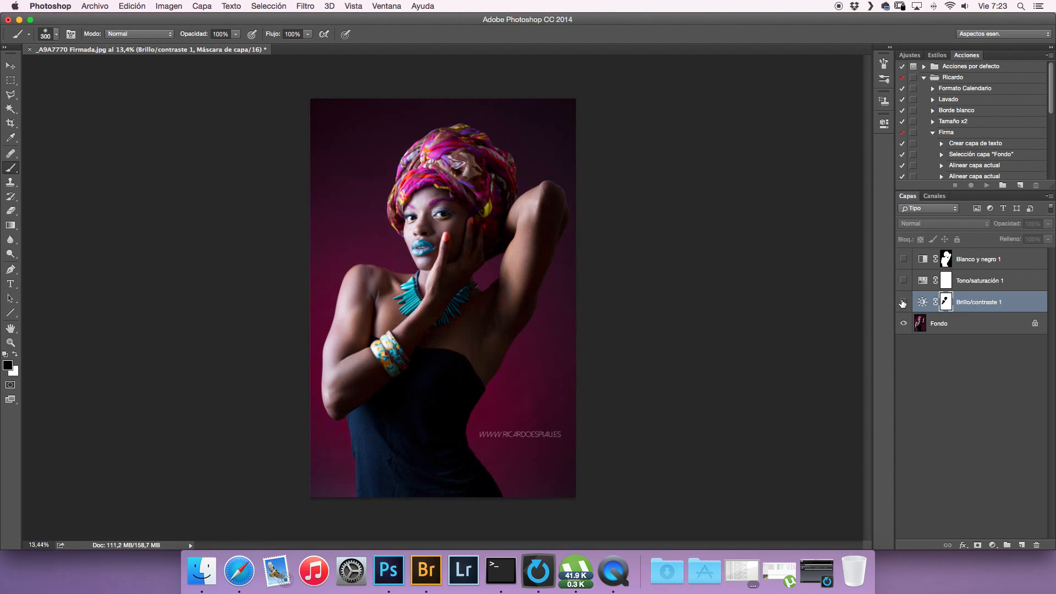
left_click(903, 303)
left_click(903, 303)
left_click(902, 303)
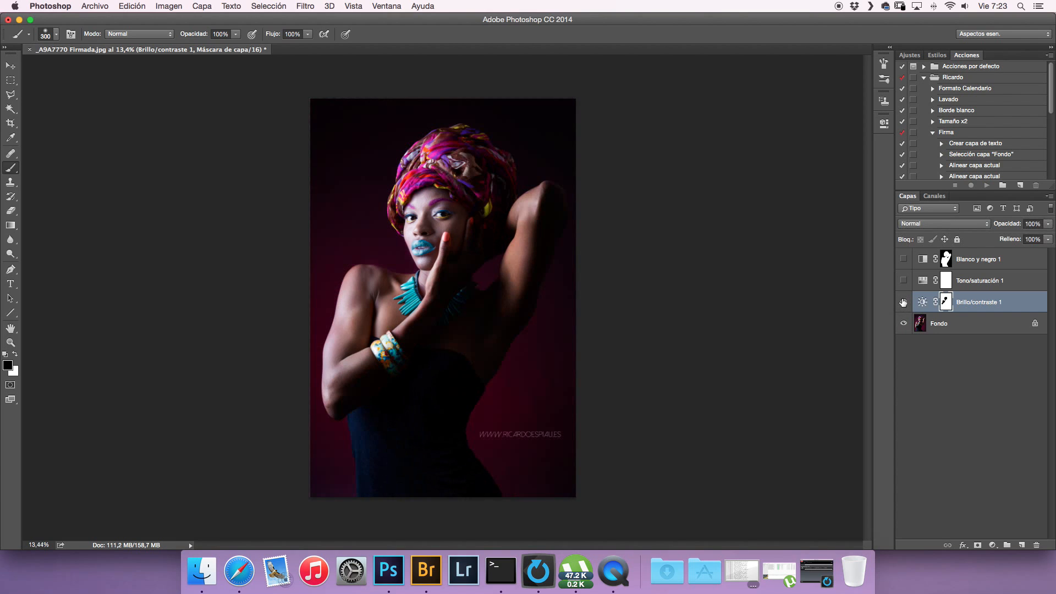
left_click(902, 301)
left_click(902, 301)
left_click(902, 303)
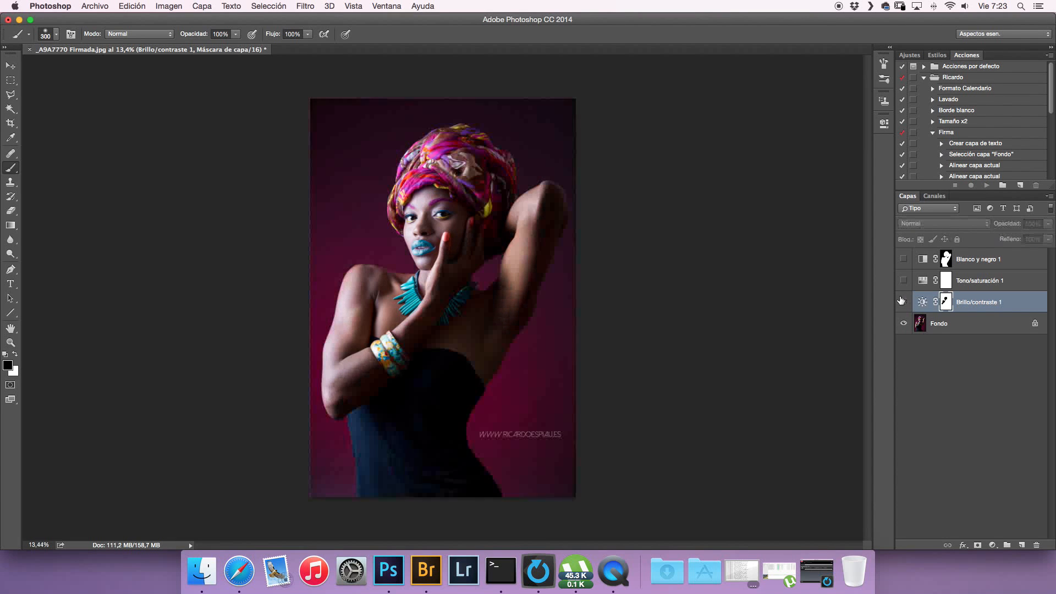
left_click(902, 305)
left_click(903, 304)
left_click(902, 303)
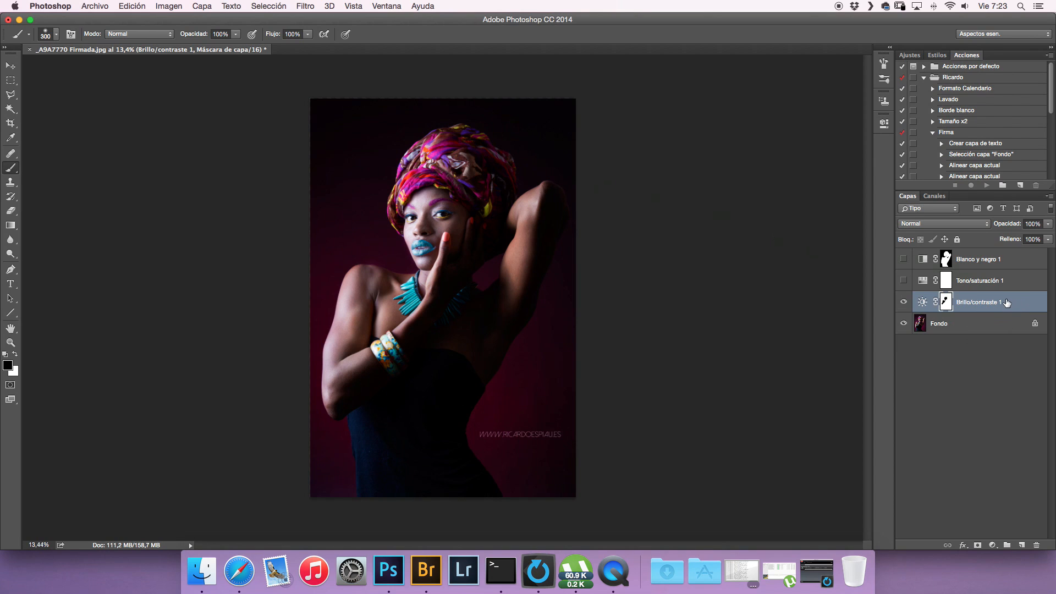
Delete the Brillo/contraste 1, Tono/saturación 1 and Blanco y negro 1 adjustment layers, keeping only Fondo
key("Delete")
left_click(1007, 285)
key("Delete")
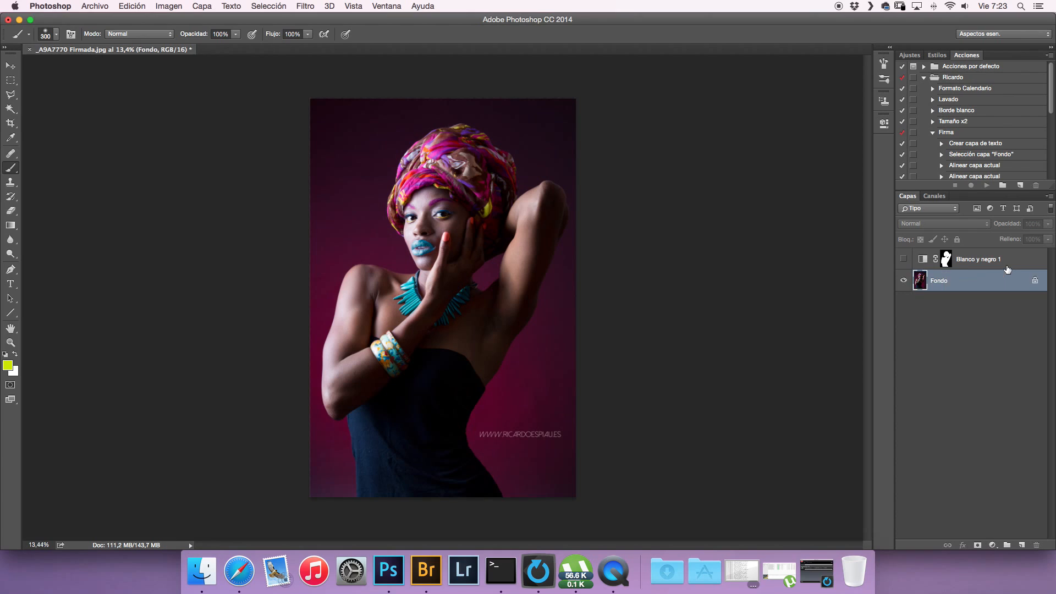
left_click(1007, 261)
key("Delete")
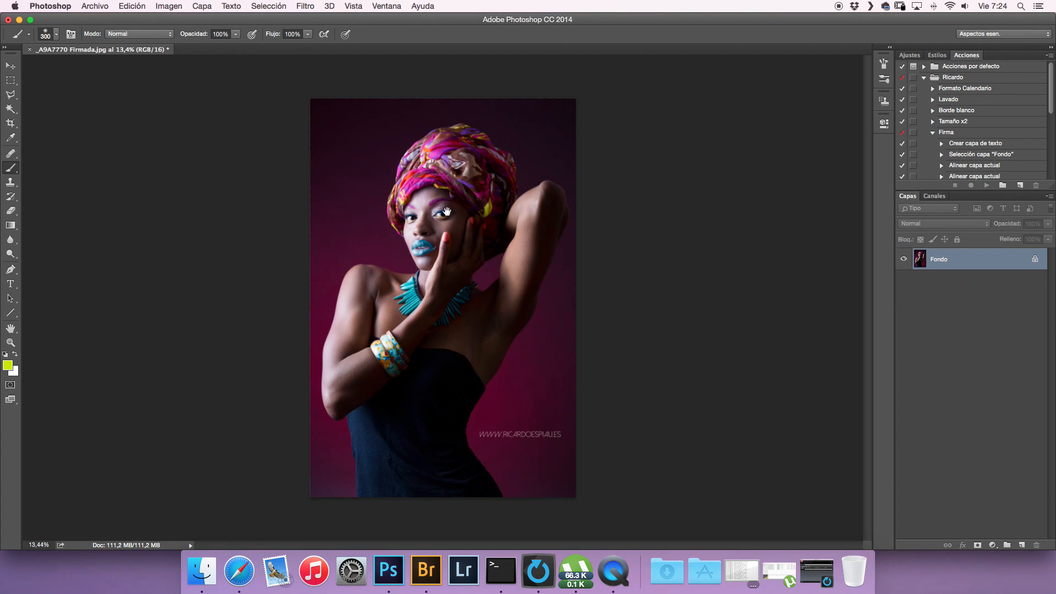
Reduce the brush size from large to 10 px for fine work around the eyes
mouse_move(408, 187)
left_mouse_down()
mouse_move(454, 257)
mouse_move(489, 271)
mouse_move(456, 202)
left_mouse_up()
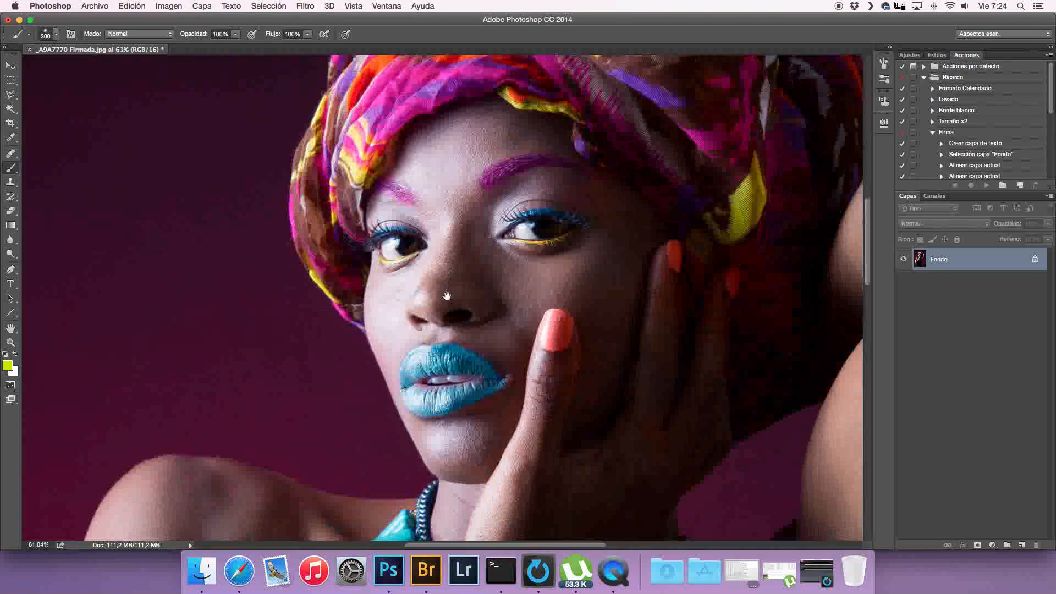
left_click_drag(443, 266, 479, 305)
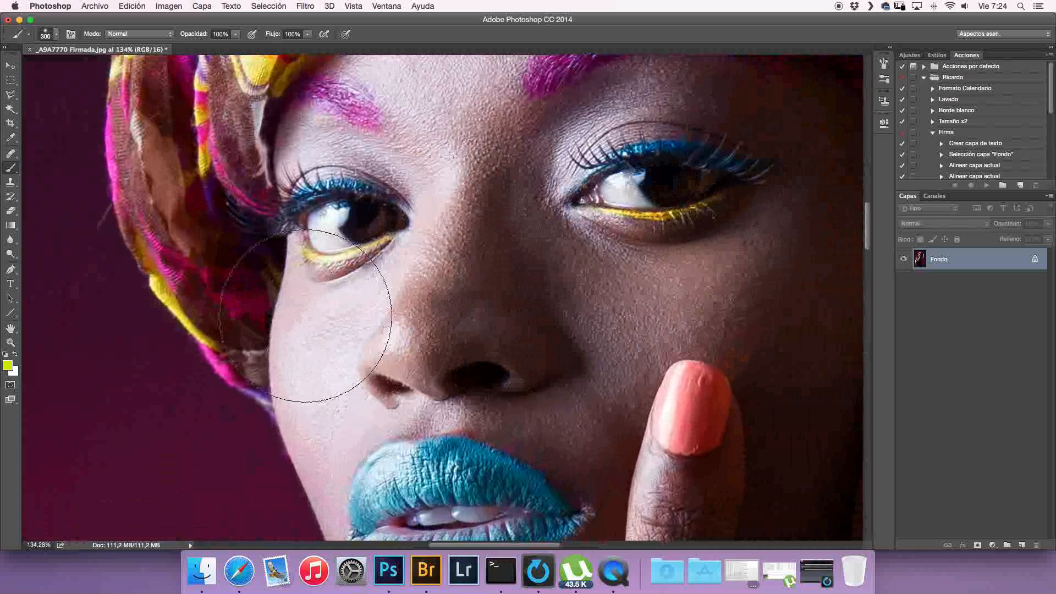
key("bracketleft")
key("bracketleft")
key("bracketleft")
key("bracketleft")
key("bracketleft")
key("bracketleft")
key("bracketleft")
key("bracketleft")
key("bracketleft")
key("bracketleft")
key("bracketleft")
key("bracketleft")
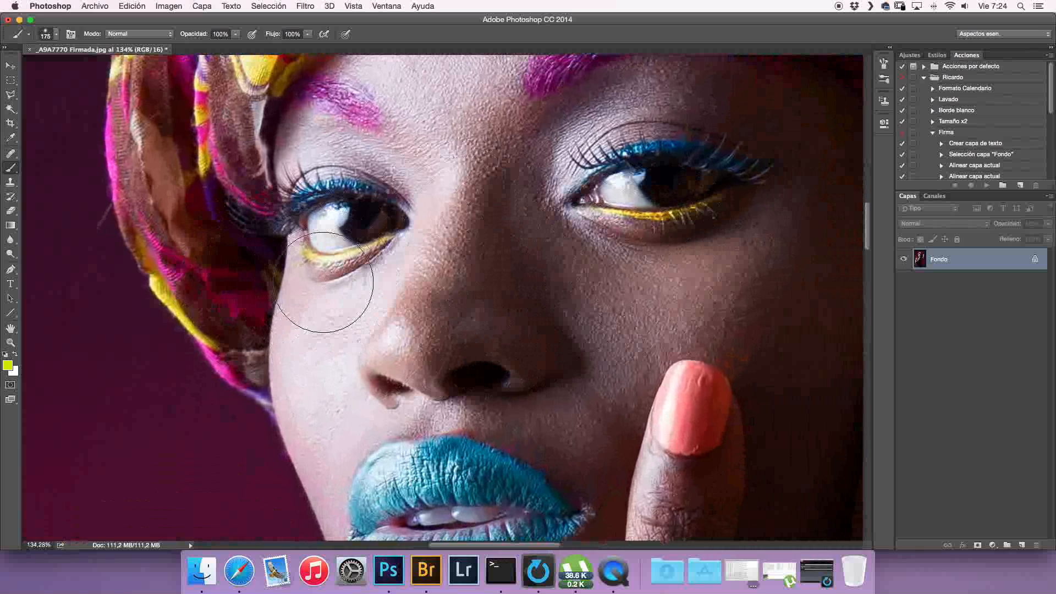
key("bracketleft")
key("bracketleft")
key("bracketleft")
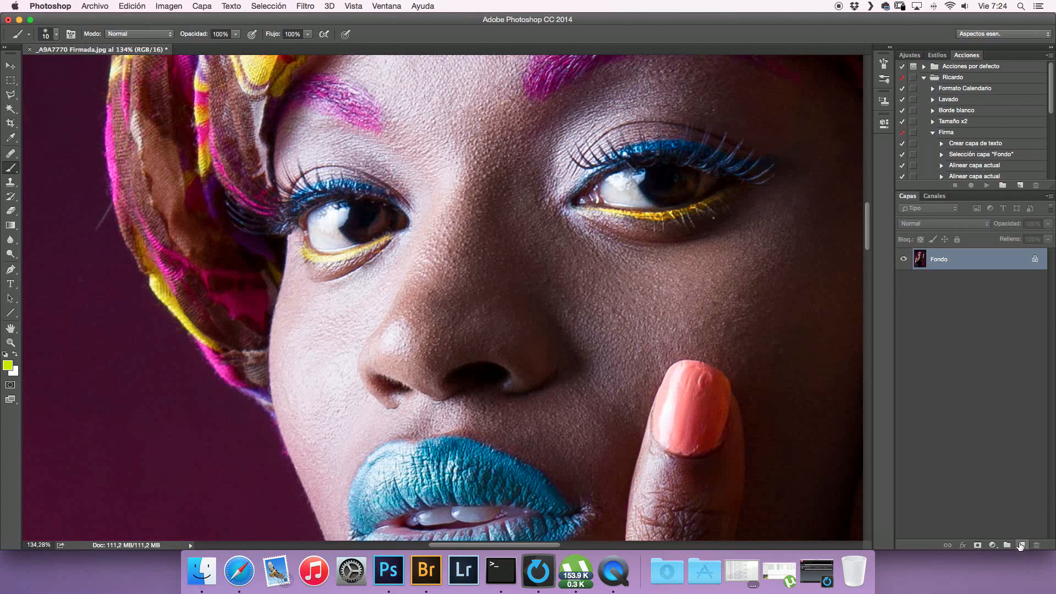
Add an empty layer above Fondo and retouch the skin under the eye nearer the turban's edge with a 6 px Healing Brush
left_click(1021, 545)
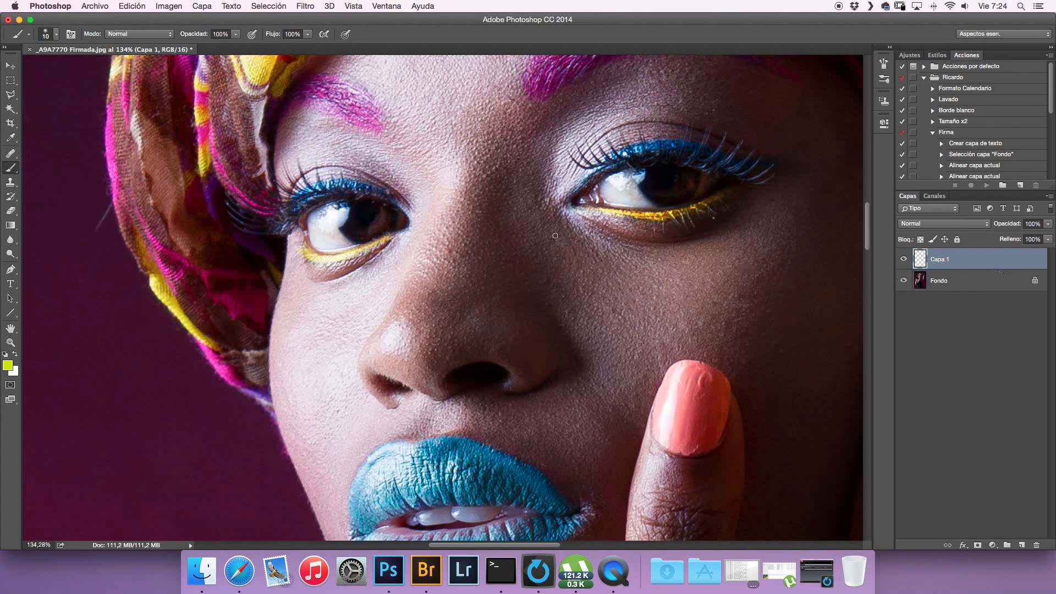
left_click(10, 154)
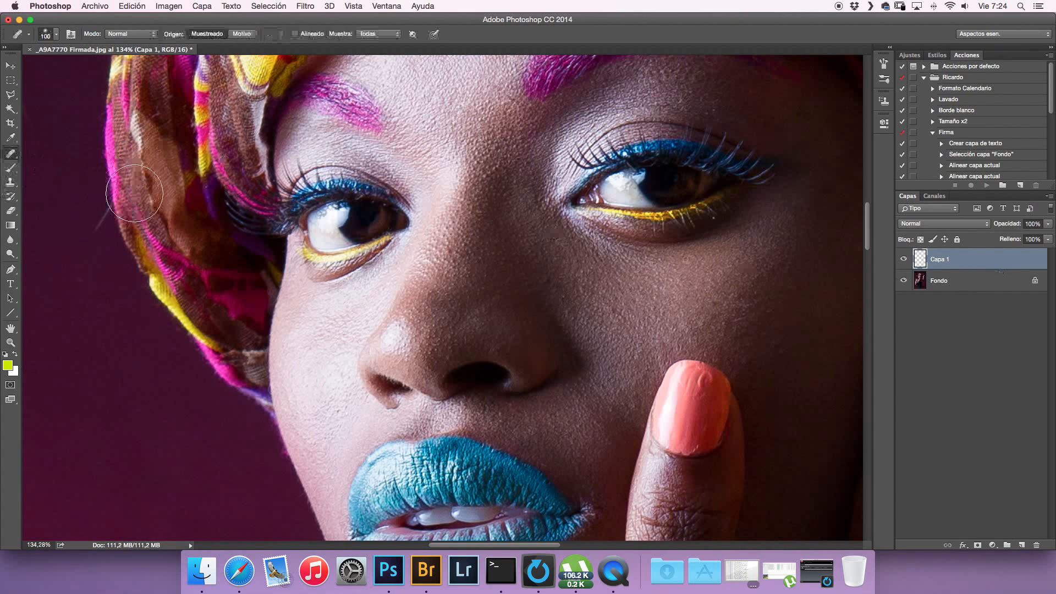
key("bracketleft")
key("bracketleft")
key("bracketleft")
key("bracketleft")
key("bracketleft")
key("bracketleft")
key("bracketleft")
key("bracketleft")
key("bracketleft")
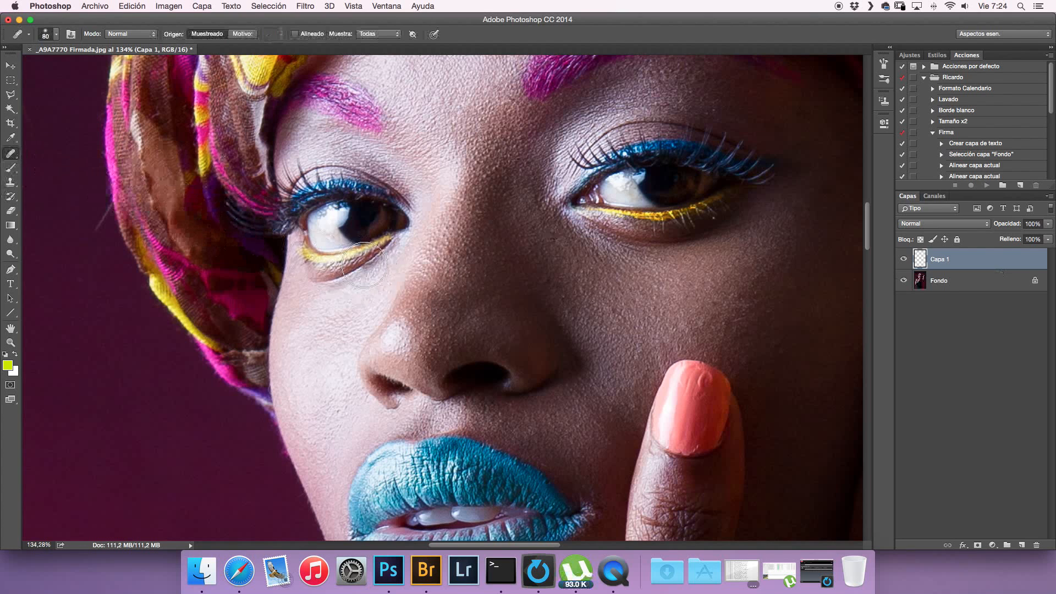
key("bracketleft")
key("bracketleft")
key("bracketleft")
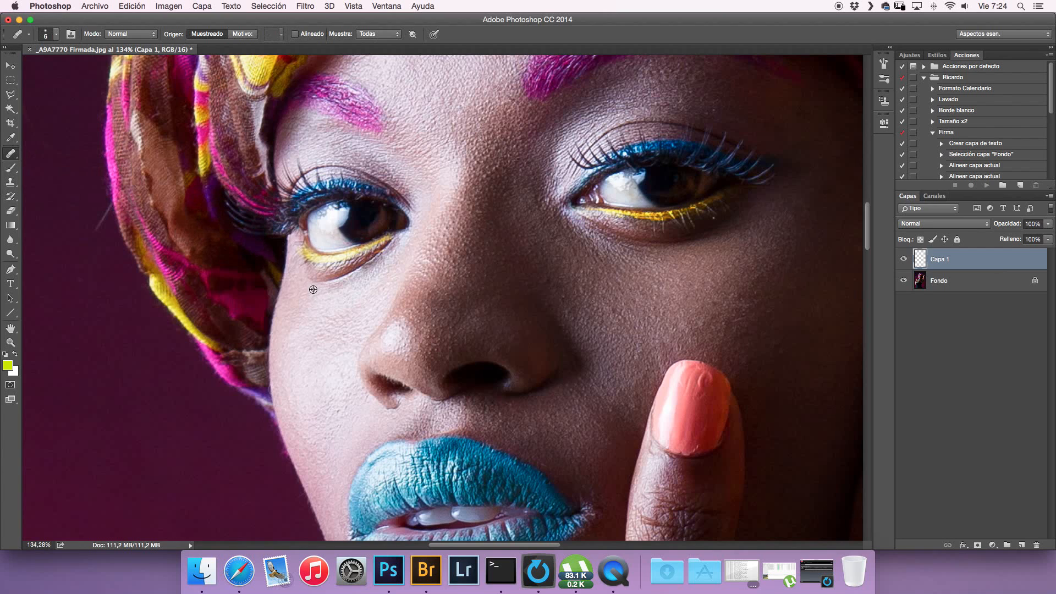
left_click_drag(318, 282, 364, 265)
left_click(364, 265)
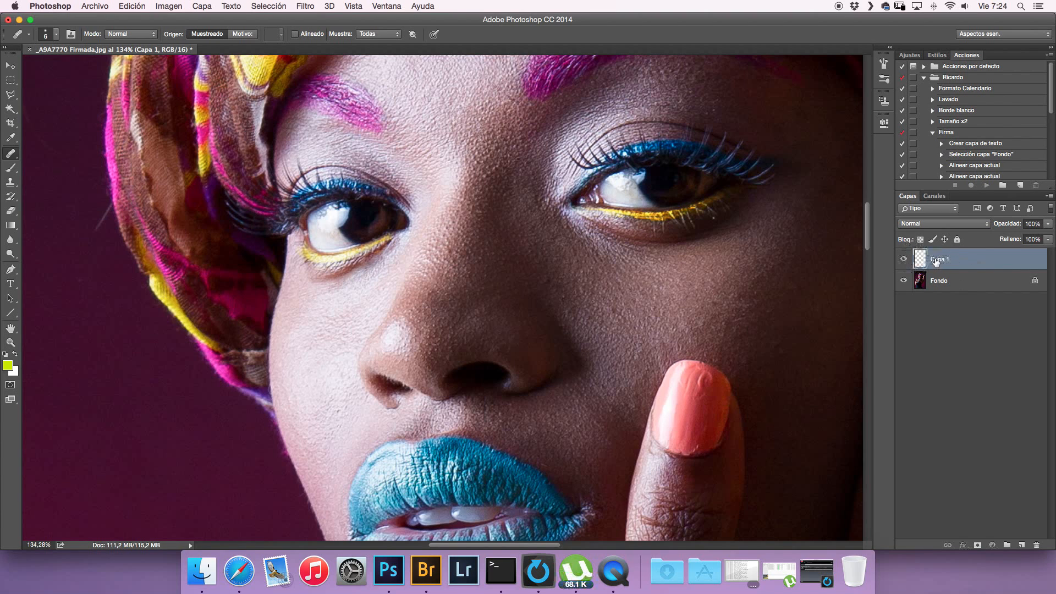
Rename the retouching layer as Perfección de piel
double_click(935, 260)
type("Perfección de piel")
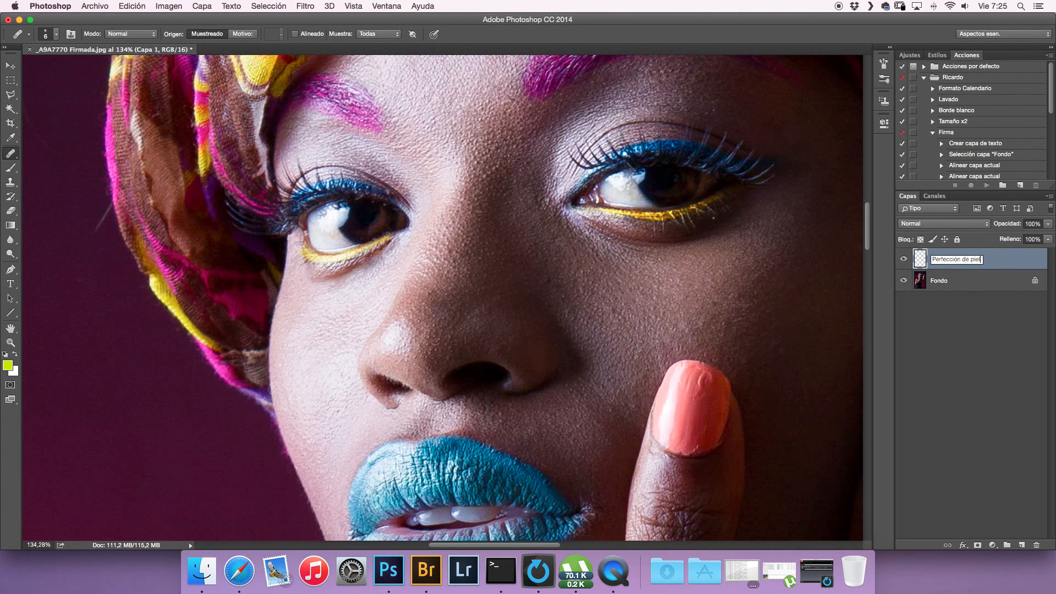
key("Return")
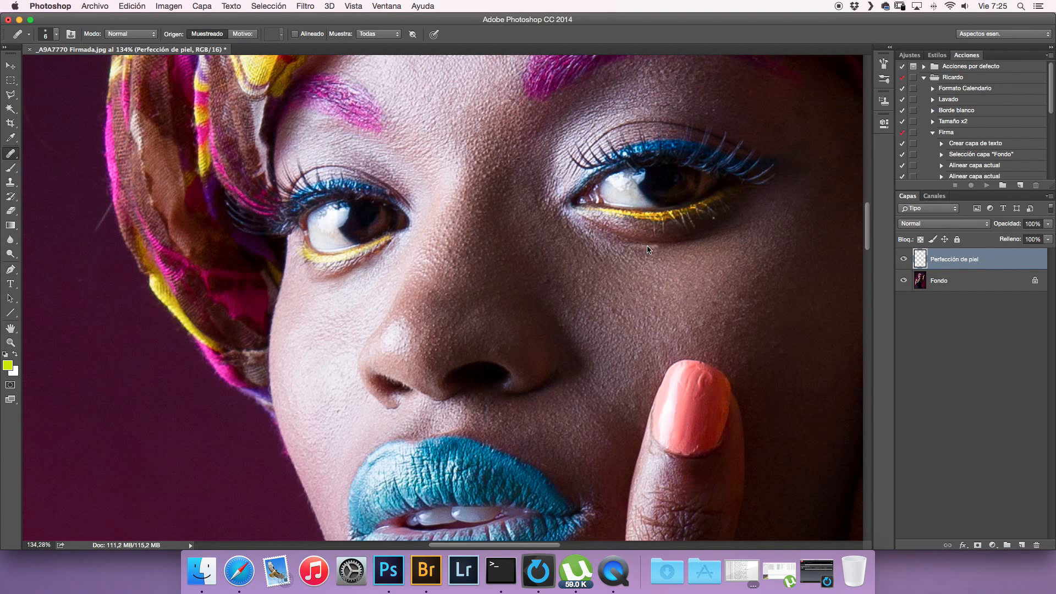
Heal the skin under the other eye on Perfección de piel, then hide and reshow the layer to compare
mouse_move(600, 227)
left_mouse_down()
mouse_move(648, 244)
mouse_move(705, 237)
left_mouse_up()
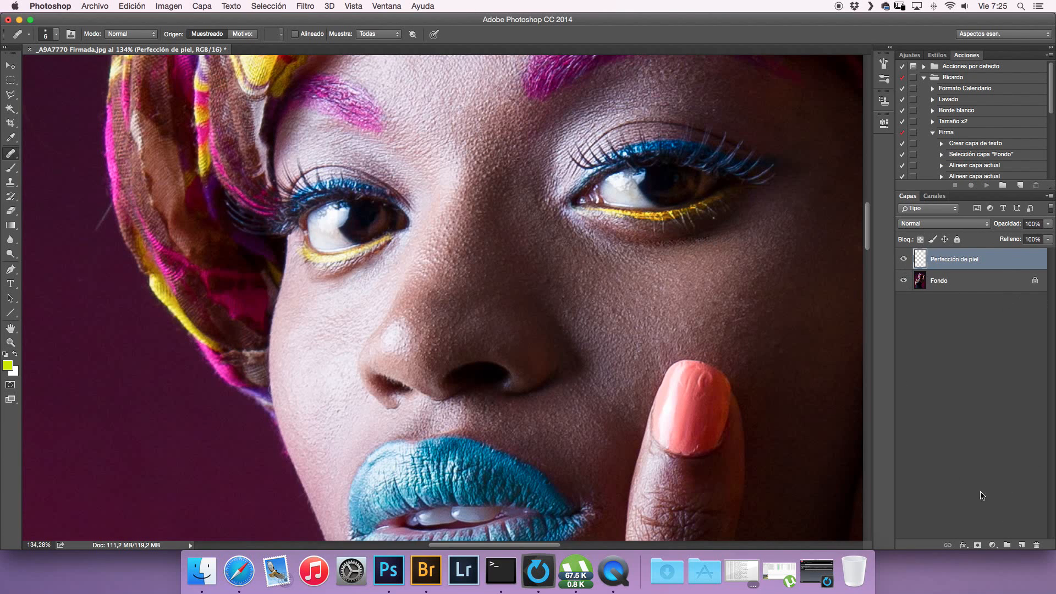
left_click(904, 260)
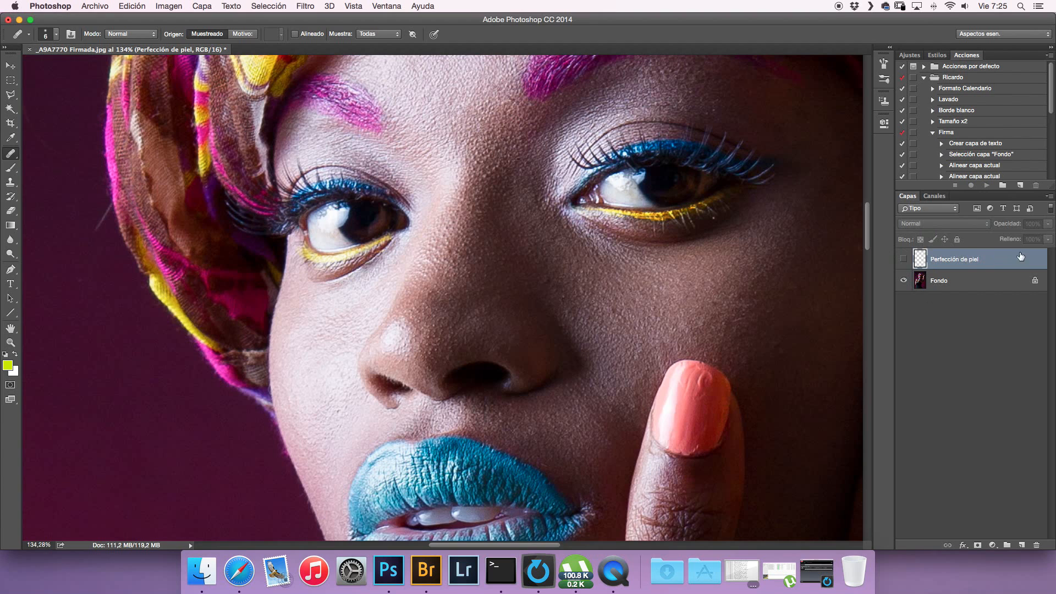
left_click(903, 259)
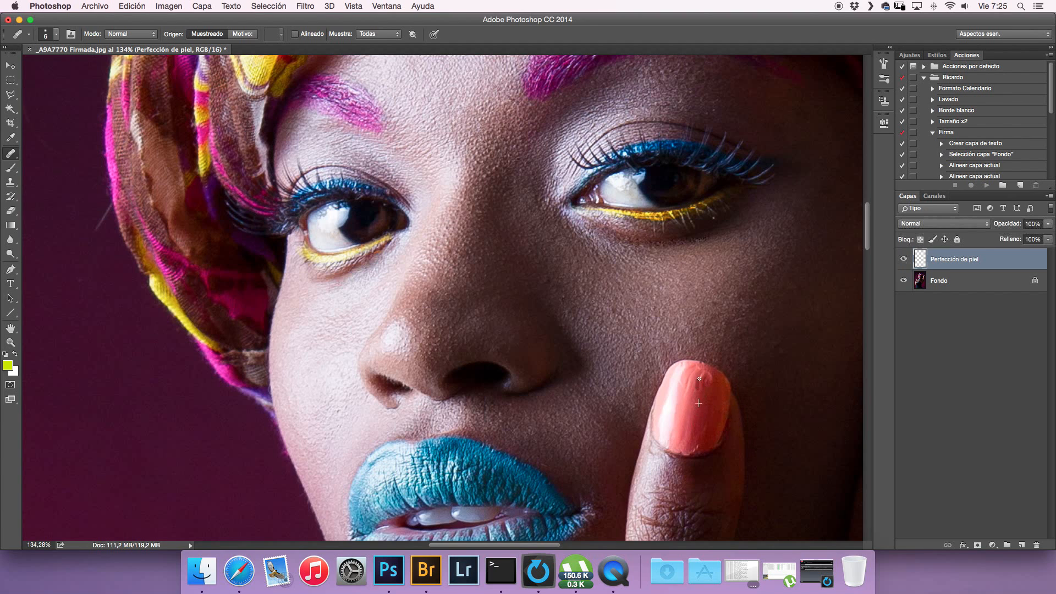
Heal the marks on the coral fingernail beside the cheek with the 6 px Healing Brush, resampling clean nail areas
left_click_drag(699, 378, 710, 375)
mouse_move(709, 385)
left_mouse_down()
mouse_move(695, 367)
mouse_move(683, 382)
left_mouse_up()
left_click(670, 404)
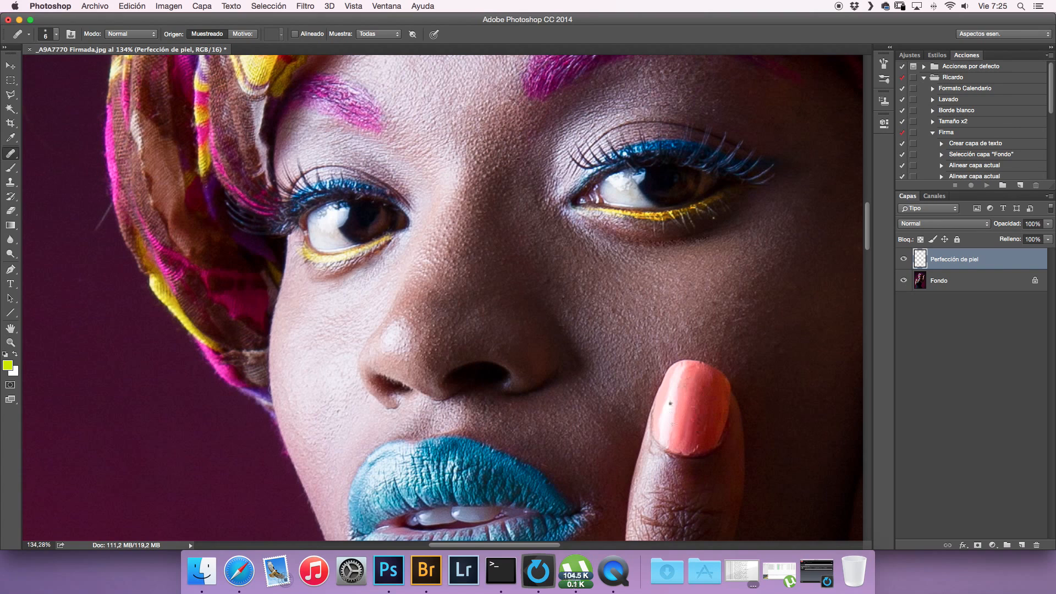
left_click_drag(697, 446, 704, 424)
left_click(689, 433, "alt")
left_click(703, 401, "alt")
left_click_drag(705, 383, 702, 389)
Toggle the Perfección de piel layer's visibility to compare the retouched fingernail with the original
left_click(903, 260)
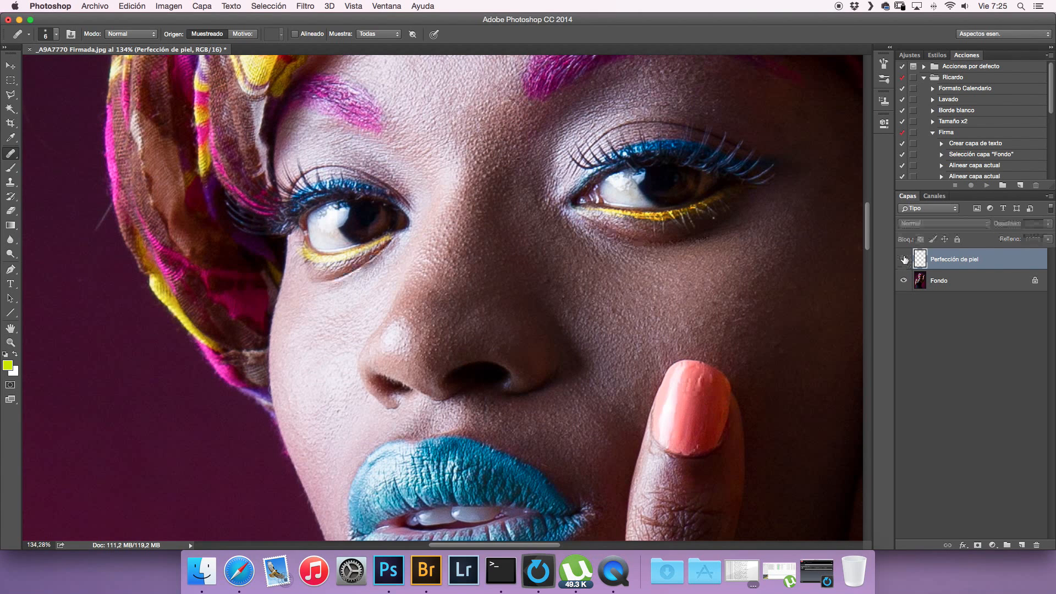
left_click(903, 258)
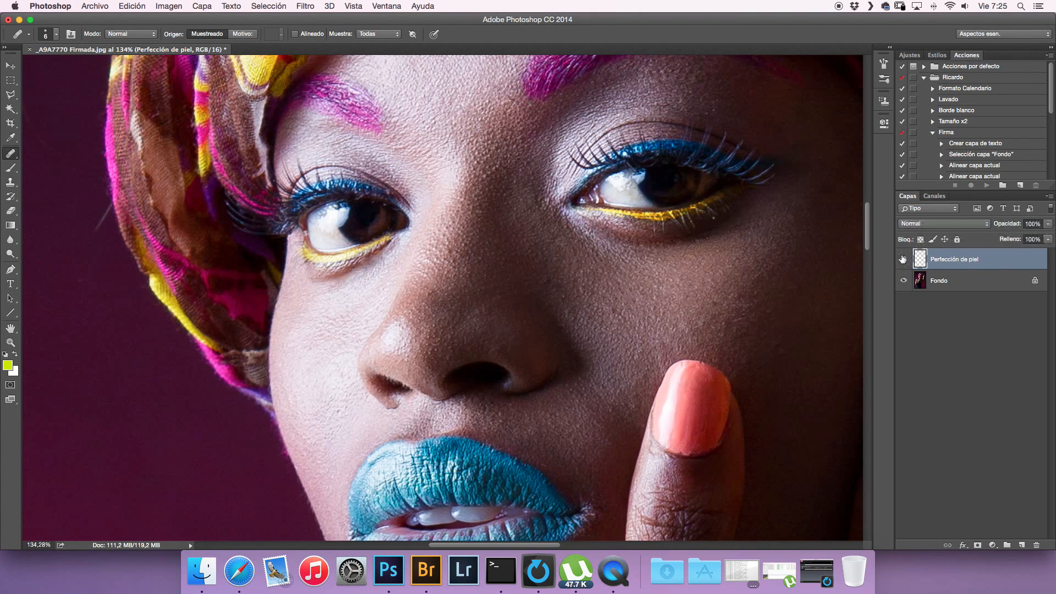
left_click(903, 259)
left_click(905, 262)
Add a new layer above Perfección de piel and paint yellow-green lines under both eyes with the 10 px brush
left_click_drag(581, 310, 537, 312)
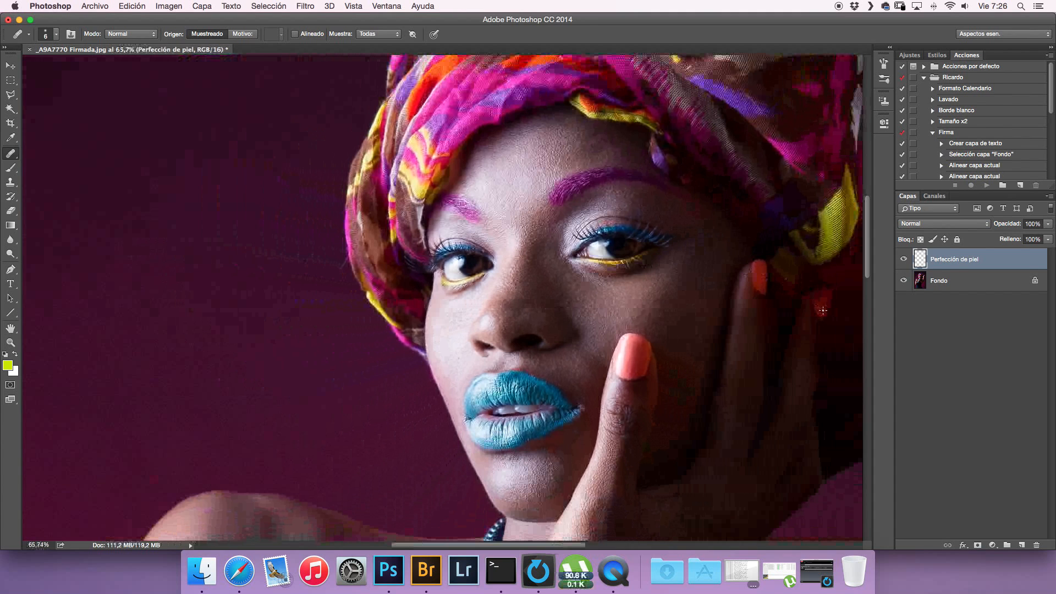
left_click(1020, 546)
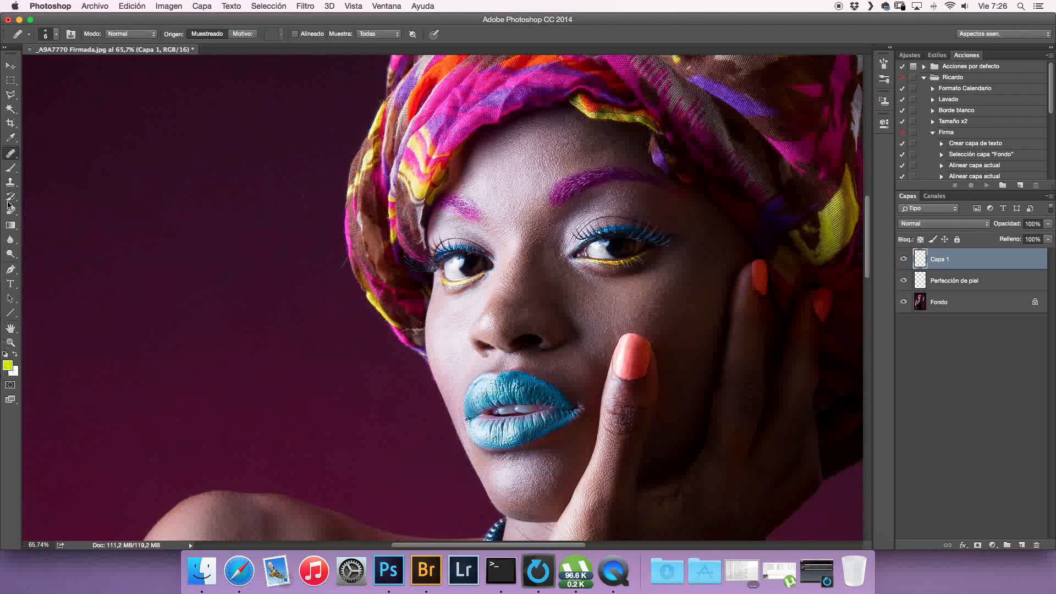
left_click(11, 168)
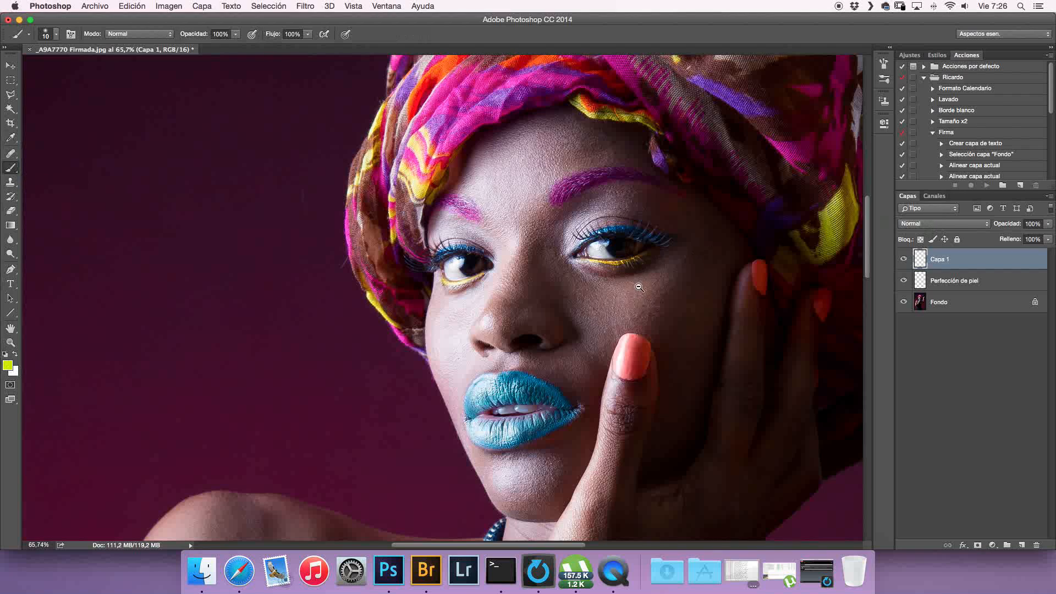
mouse_move(614, 262)
left_mouse_down()
mouse_move(722, 231)
mouse_move(670, 253)
mouse_move(721, 236)
mouse_move(694, 247)
mouse_move(736, 225)
mouse_move(626, 269)
mouse_move(510, 257)
left_mouse_up()
mouse_move(259, 294)
left_mouse_down()
mouse_move(182, 325)
mouse_move(150, 324)
mouse_move(146, 300)
mouse_move(146, 309)
left_mouse_up()
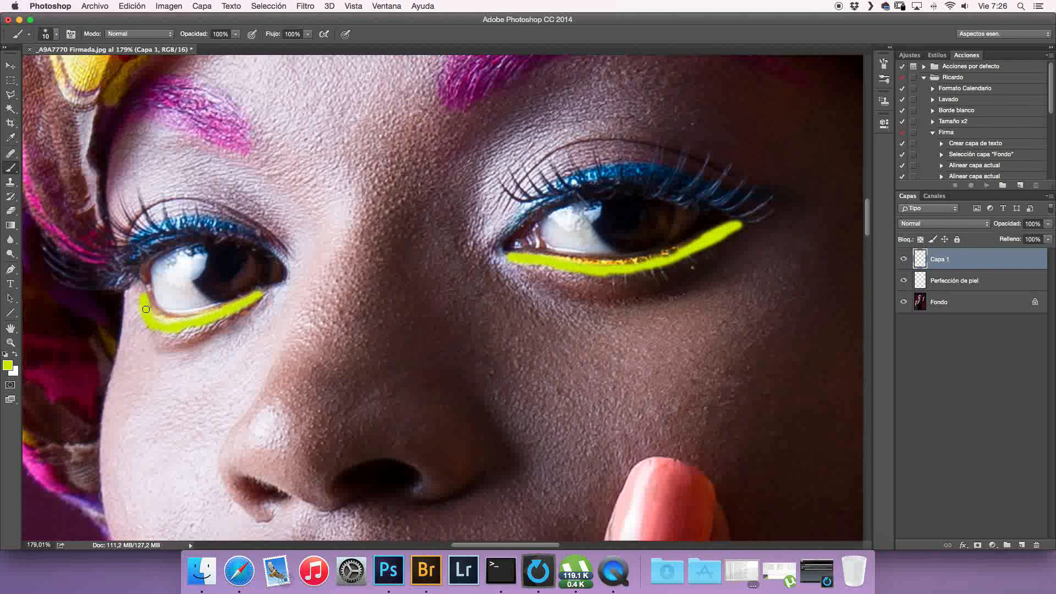
Set the Capa 1 blending mode to Luz suave and extend the yellow line at both corners of the eye
left_click(955, 227)
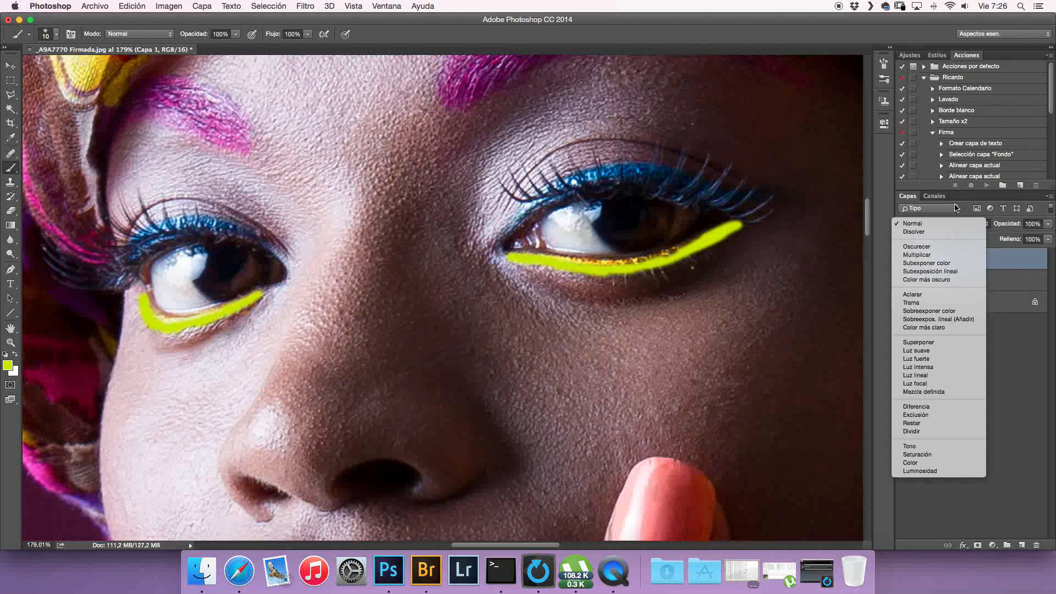
left_click(937, 351)
mouse_move(733, 231)
left_mouse_down()
mouse_move(779, 213)
mouse_move(735, 234)
left_mouse_up()
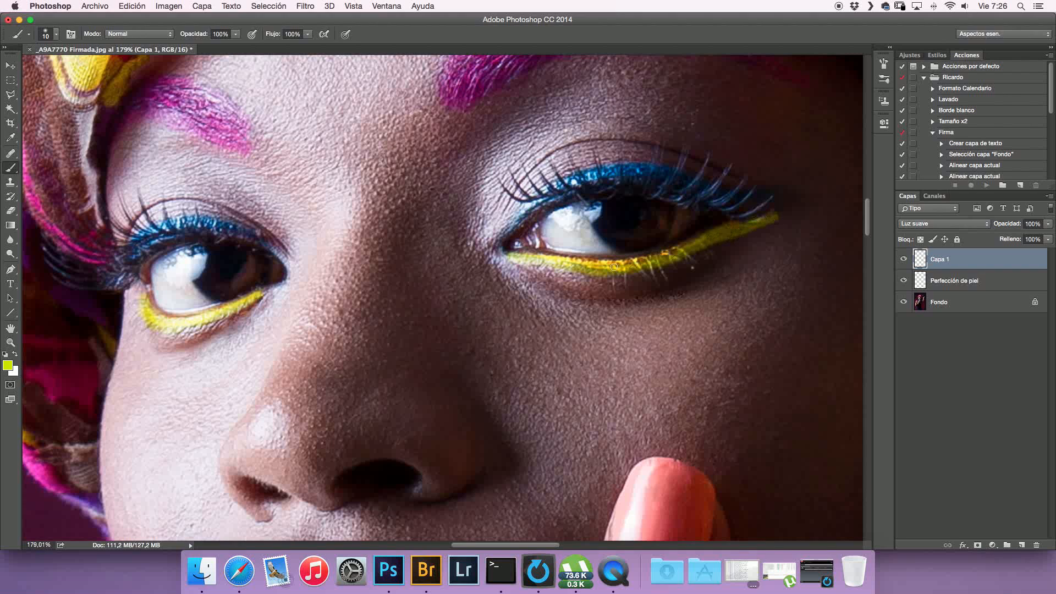
left_click_drag(539, 260, 501, 252)
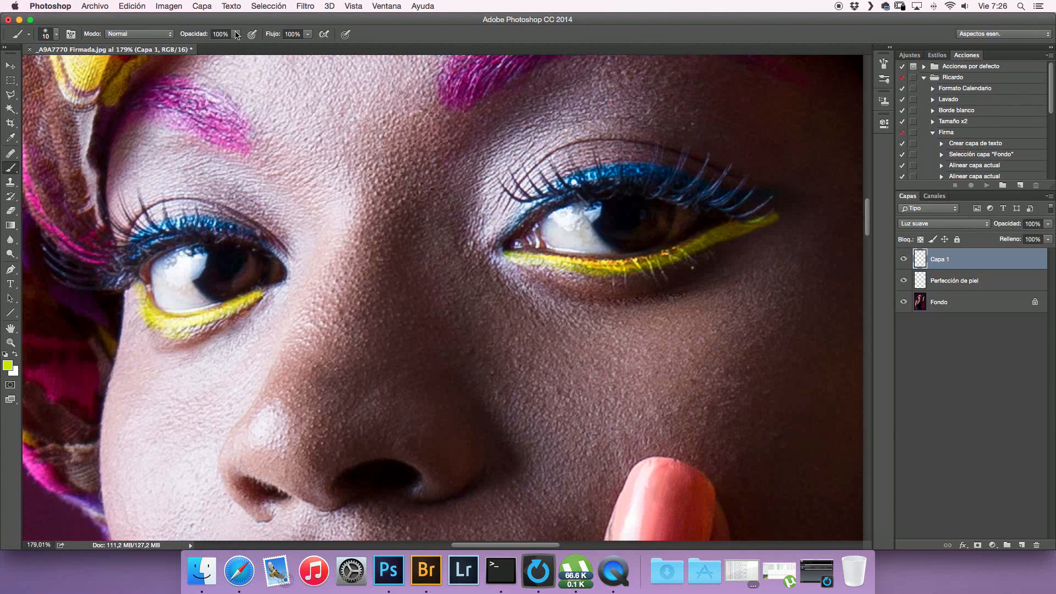
Paint more yellow under the eyes with a 30 px brush at 42% opacity, extending it past one eye's outer corner
left_click(237, 35)
left_click_drag(239, 46, 206, 45)
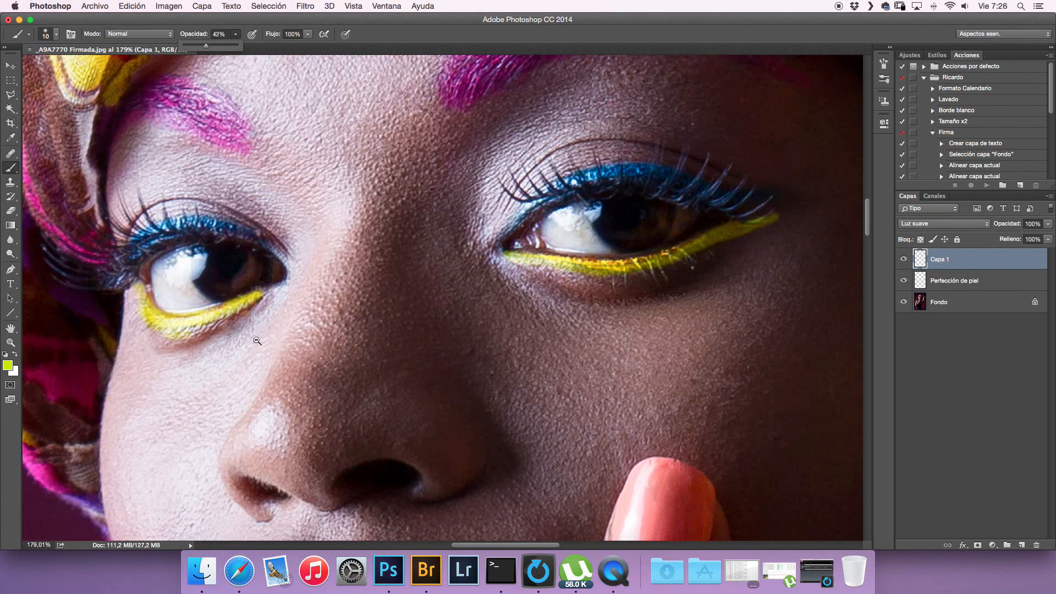
left_click(257, 340, "alt")
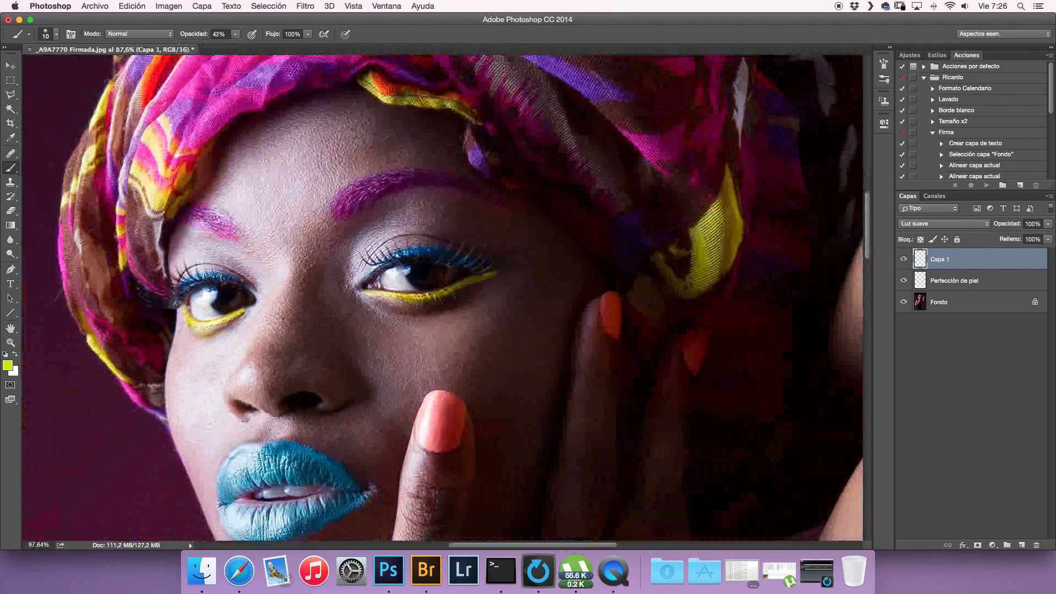
key("bracketright")
key("bracketright")
left_click_drag(379, 297, 463, 287)
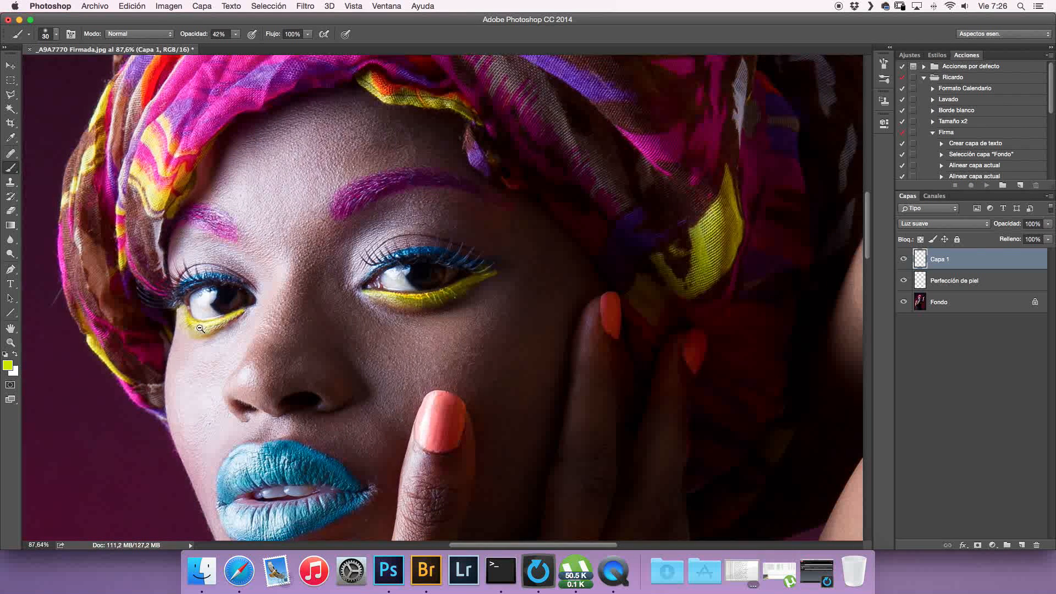
left_click(201, 329, "alt")
mouse_move(365, 311)
left_mouse_down()
mouse_move(425, 282)
mouse_move(405, 292)
mouse_move(443, 285)
mouse_move(402, 299)
mouse_move(416, 260)
left_mouse_up()
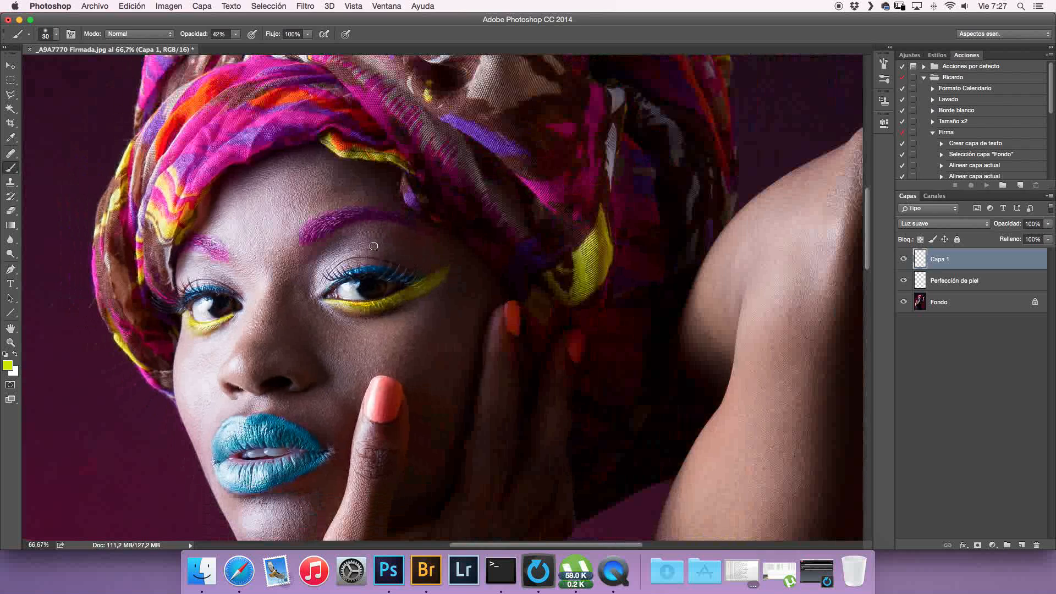
Erase the yellow extension beyond the eye's outer corner on Capa 1 with an 80 px Eraser
key("e")
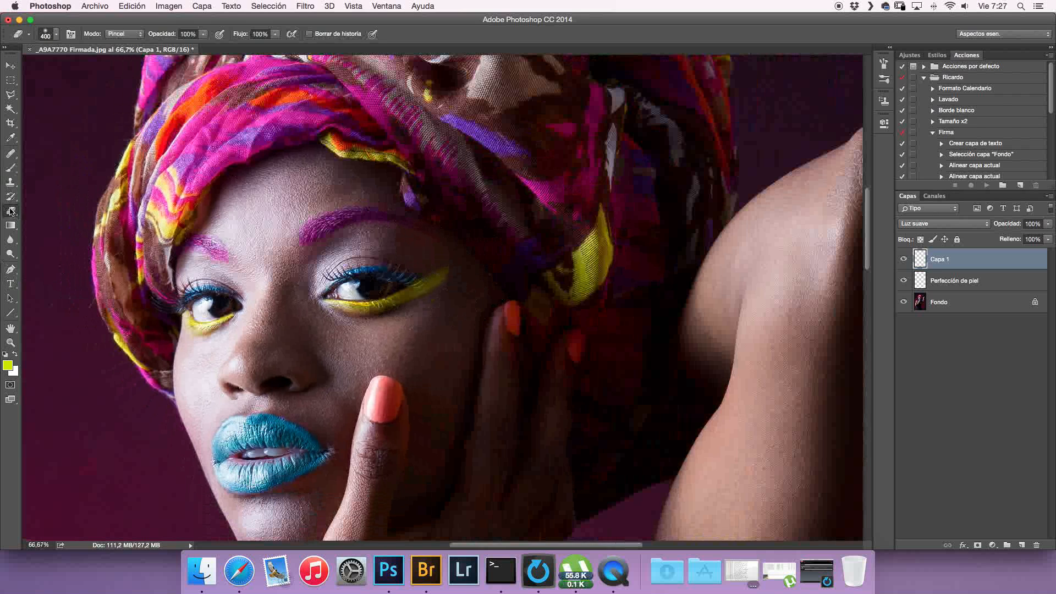
key("bracketleft")
key("bracketleft")
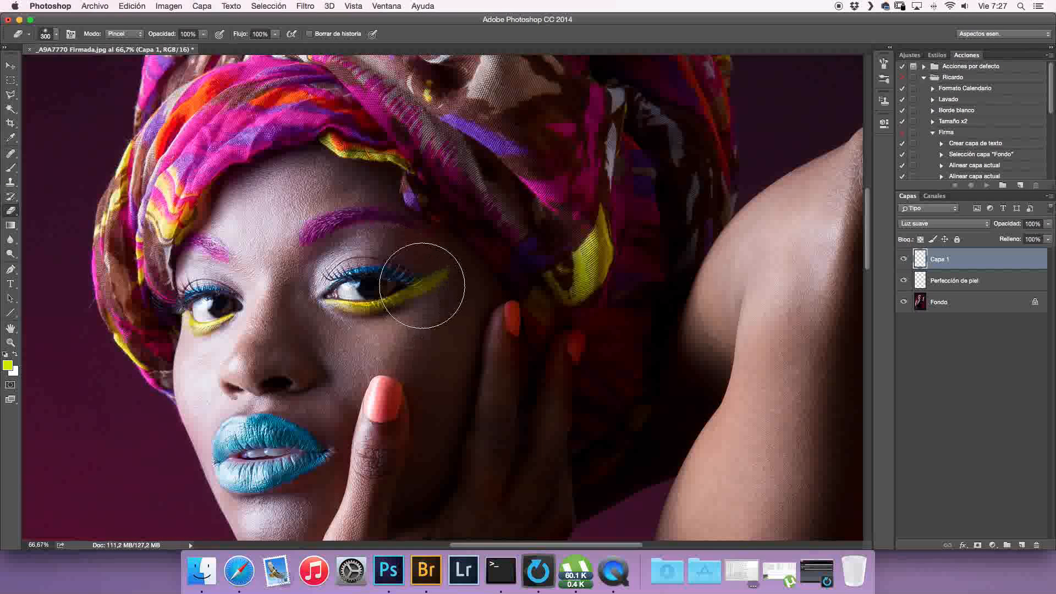
key("bracketleft")
key("bracketleft")
key("bracketleft")
key("bracketleft")
key("bracketleft")
key("bracketleft")
key("bracketleft")
key("bracketleft")
left_click_drag(441, 275, 427, 290)
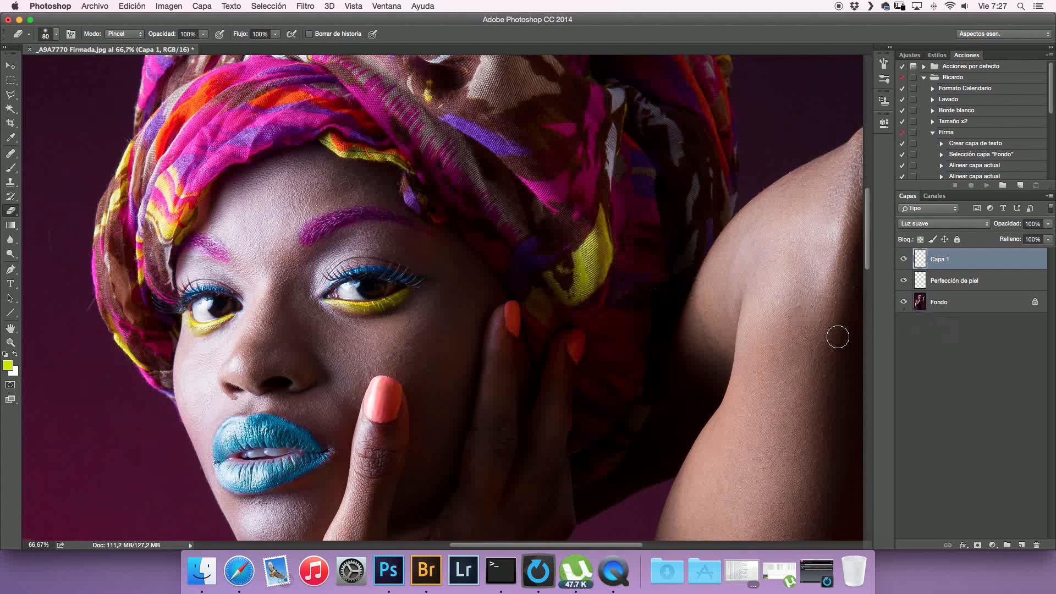
Add a layer mask to Capa 1 and set the Brush tool's opacity to 100%
left_click(977, 545)
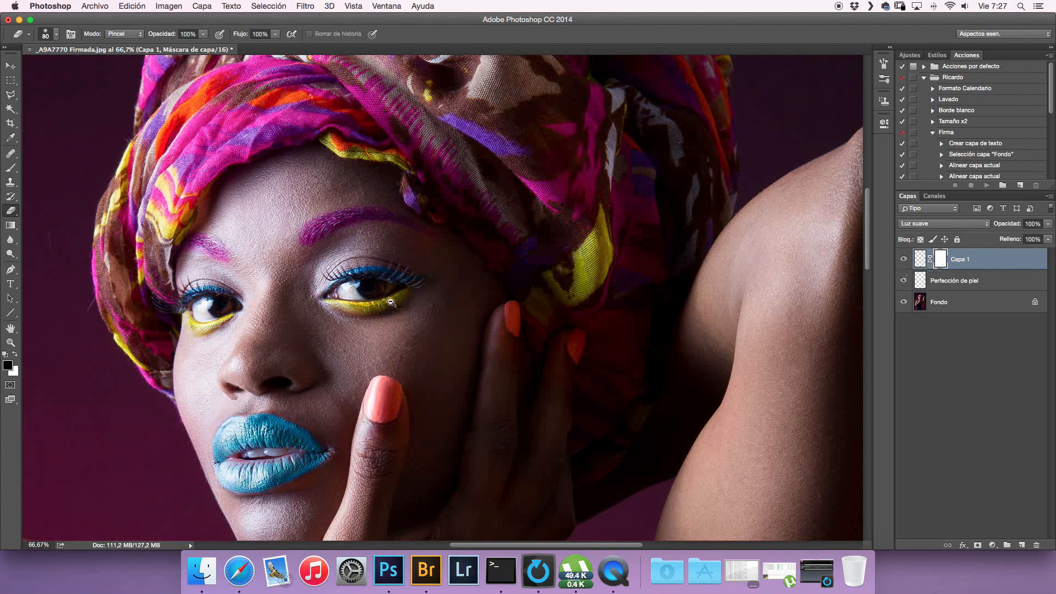
left_click_drag(396, 303, 427, 312)
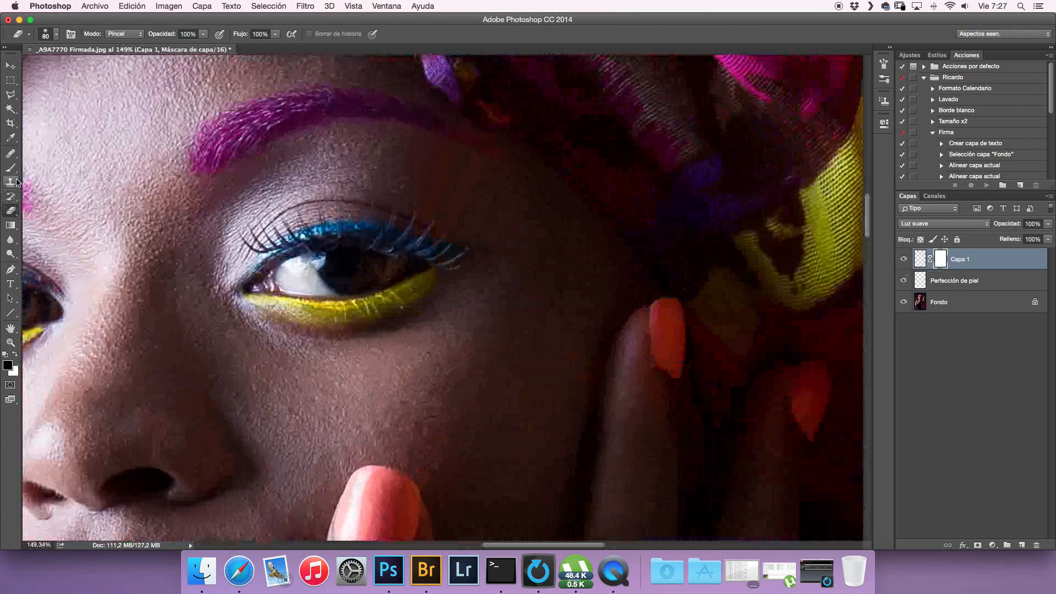
left_click(11, 170)
mouse_move(235, 34)
left_mouse_down()
mouse_move(237, 49)
mouse_move(273, 49)
left_mouse_up()
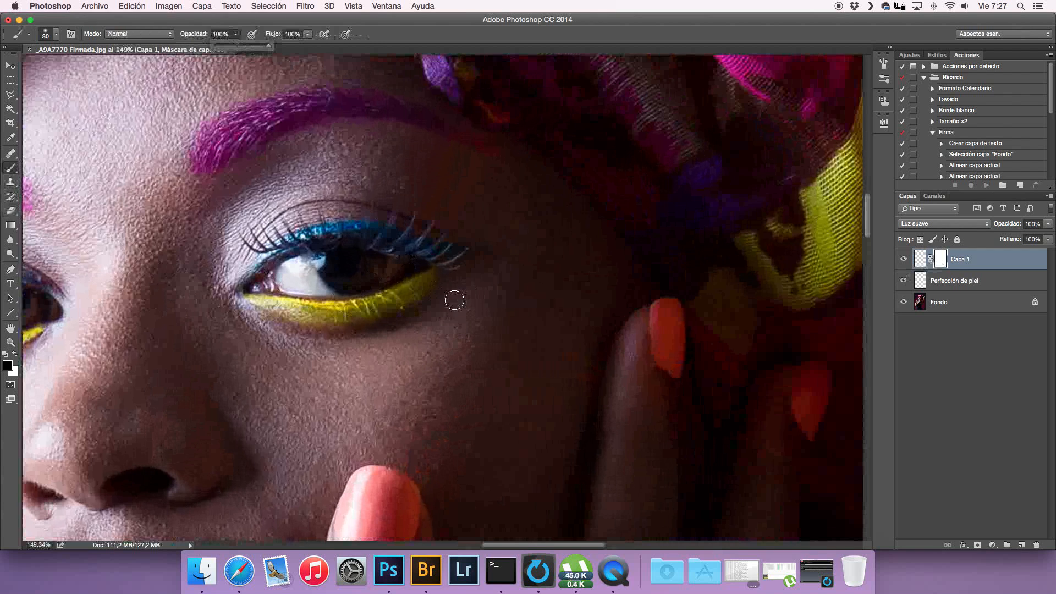
Paint black on Capa 1's mask with an 80 px brush to trim the excess yellow below both eyes
key("bracketright")
key("bracketright")
key("bracketright")
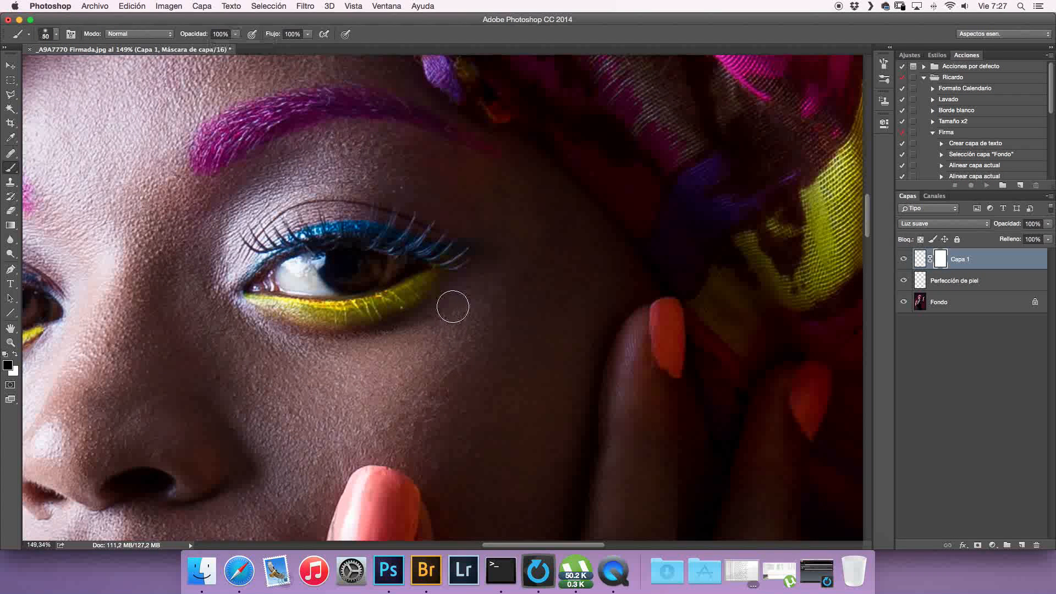
key("bracketright")
key("bracketright")
left_click_drag(413, 330, 323, 342)
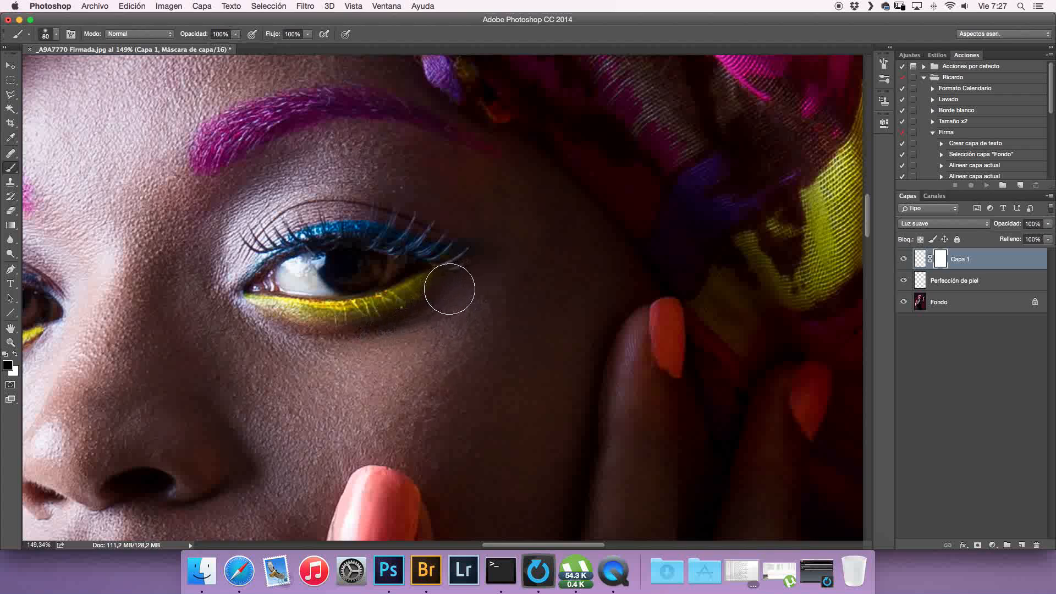
mouse_move(449, 287)
left_mouse_down()
mouse_move(385, 337)
mouse_move(288, 345)
mouse_move(444, 307)
mouse_move(364, 343)
mouse_move(291, 348)
left_mouse_up()
scroll(173, 260, "left", 10)
scroll(173, 260, "down", 5)
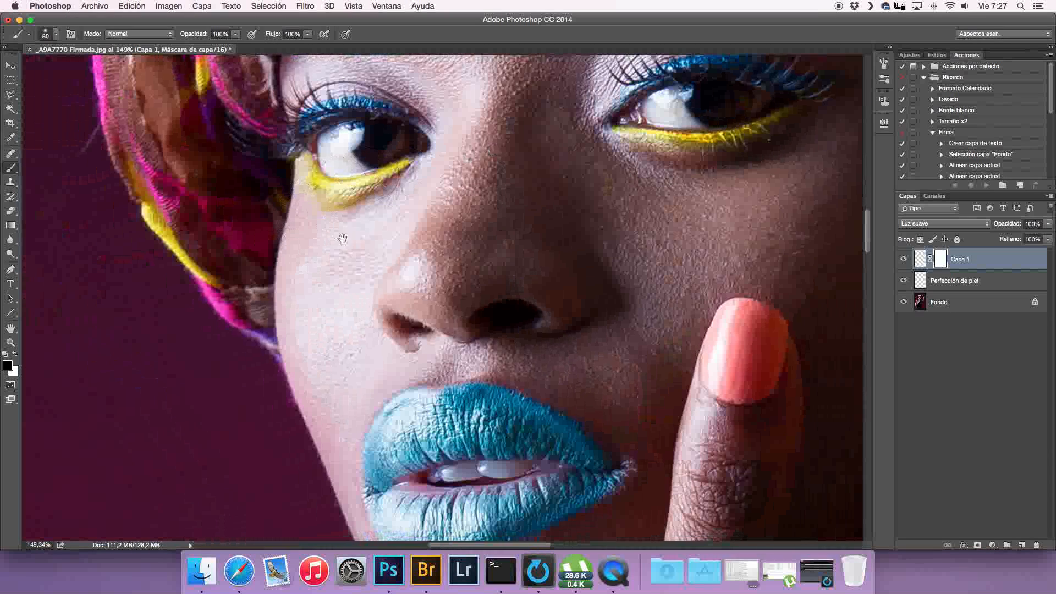
mouse_move(359, 223)
left_mouse_down()
mouse_move(316, 227)
mouse_move(361, 228)
mouse_move(314, 225)
mouse_move(356, 224)
mouse_move(292, 202)
mouse_move(286, 142)
mouse_move(263, 132)
left_mouse_up()
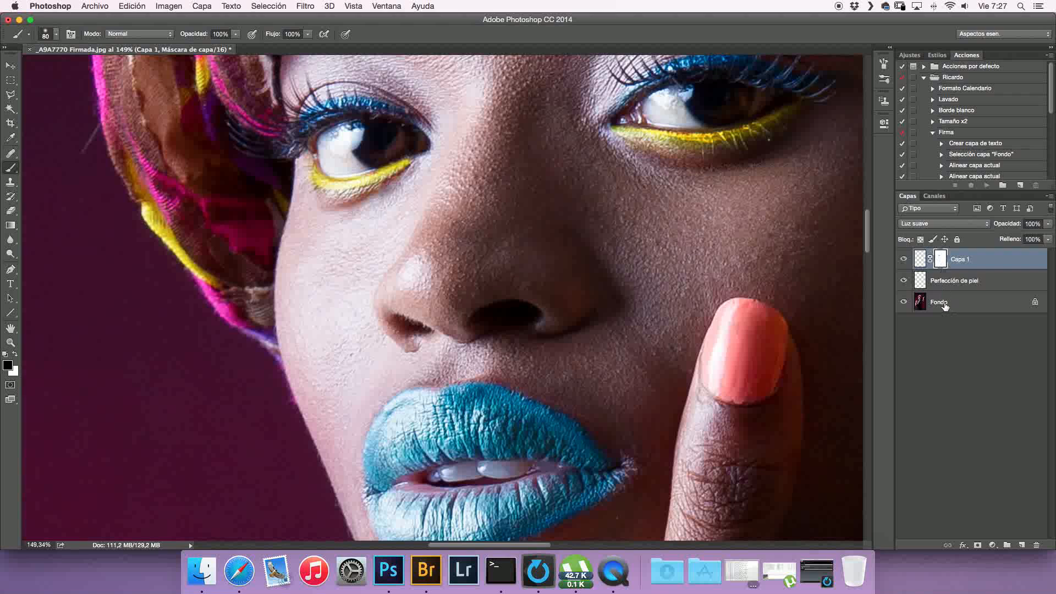
Add a new layer above Capa 1 and paint a large solid yellow-green patch beside the face with the 80 px brush
scroll(589, 288, "down", 8)
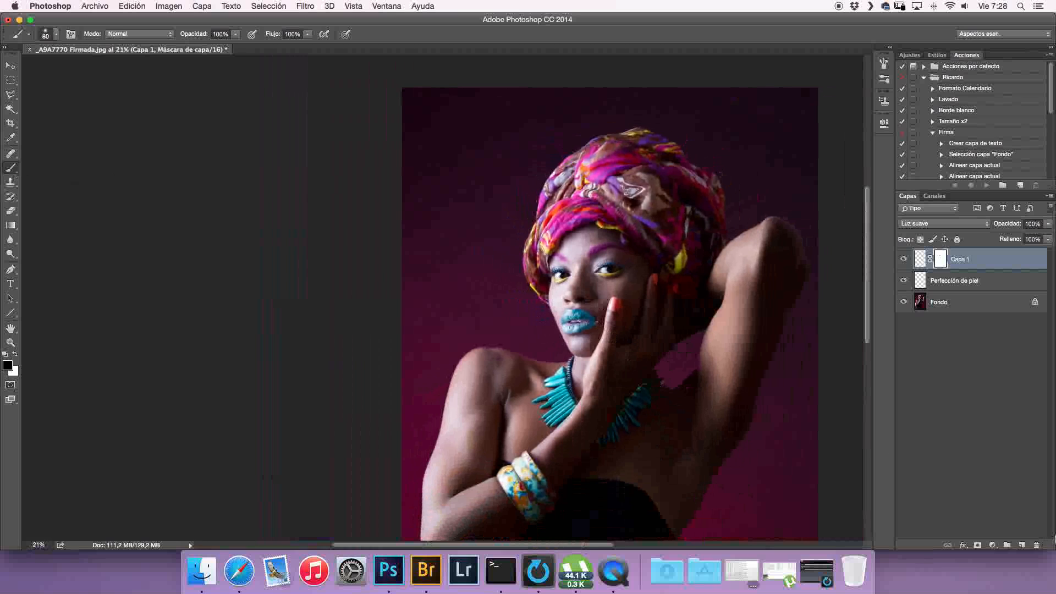
left_click(1021, 545)
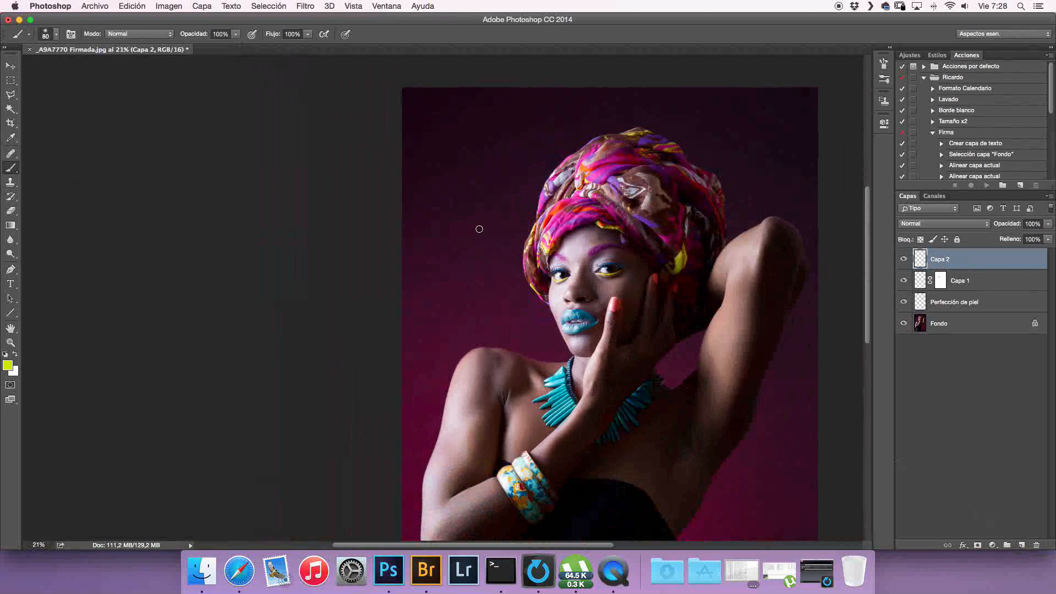
mouse_move(552, 284)
left_mouse_down()
mouse_move(563, 304)
mouse_move(485, 277)
mouse_move(533, 314)
mouse_move(534, 323)
mouse_move(483, 304)
mouse_move(528, 355)
mouse_move(479, 349)
mouse_move(514, 377)
left_mouse_up()
mouse_move(509, 388)
left_mouse_down()
mouse_move(483, 324)
mouse_move(484, 357)
mouse_move(506, 290)
mouse_move(524, 337)
mouse_move(532, 281)
mouse_move(555, 339)
mouse_move(501, 319)
mouse_move(493, 343)
left_mouse_up()
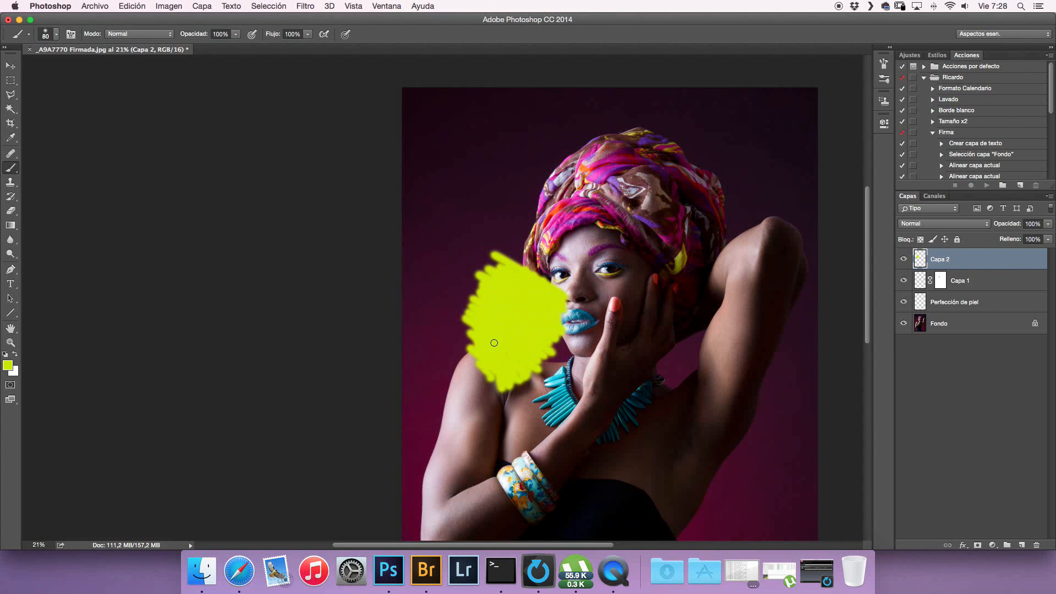
Add a layer mask to Capa 2, hide the yellow patch's centre with black and restore it with white
left_click(977, 545)
mouse_move(507, 319)
left_mouse_down()
mouse_move(507, 308)
mouse_move(502, 317)
mouse_move(515, 323)
mouse_move(512, 304)
mouse_move(511, 327)
left_mouse_up()
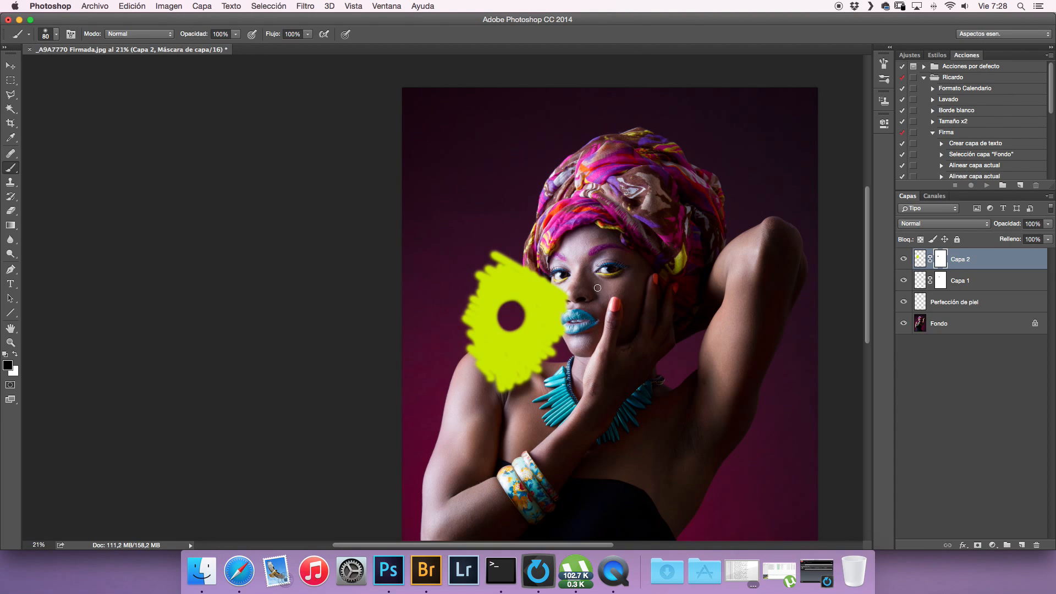
key("x")
mouse_move(499, 308)
left_mouse_down()
mouse_move(516, 304)
mouse_move(525, 317)
mouse_move(507, 325)
mouse_move(518, 326)
left_mouse_up()
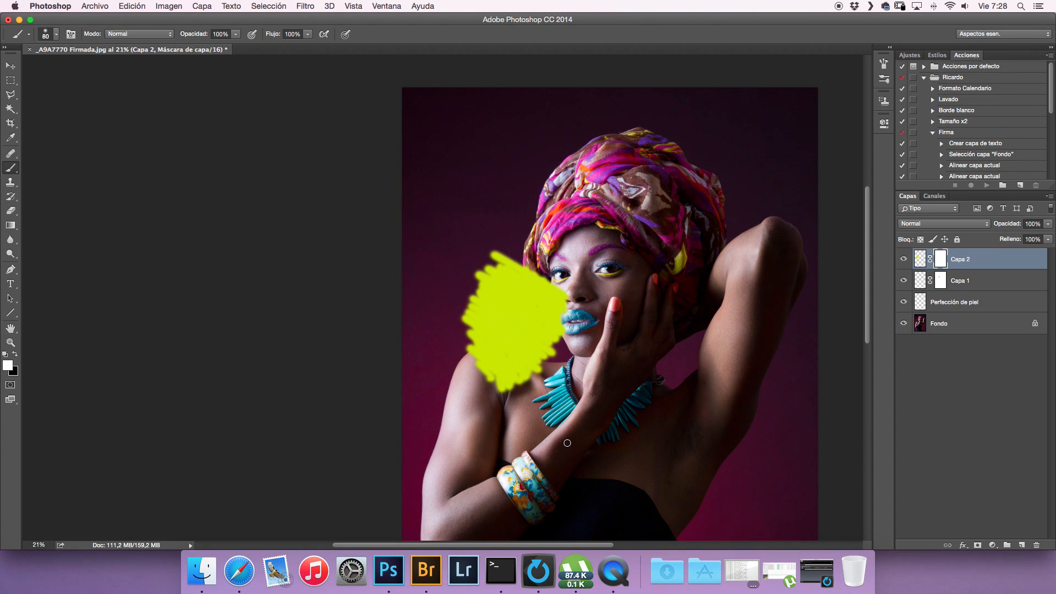
Erase a hole in the centre of the yellow patch on Capa 2's mask with the 80 px Eraser
left_click(10, 210)
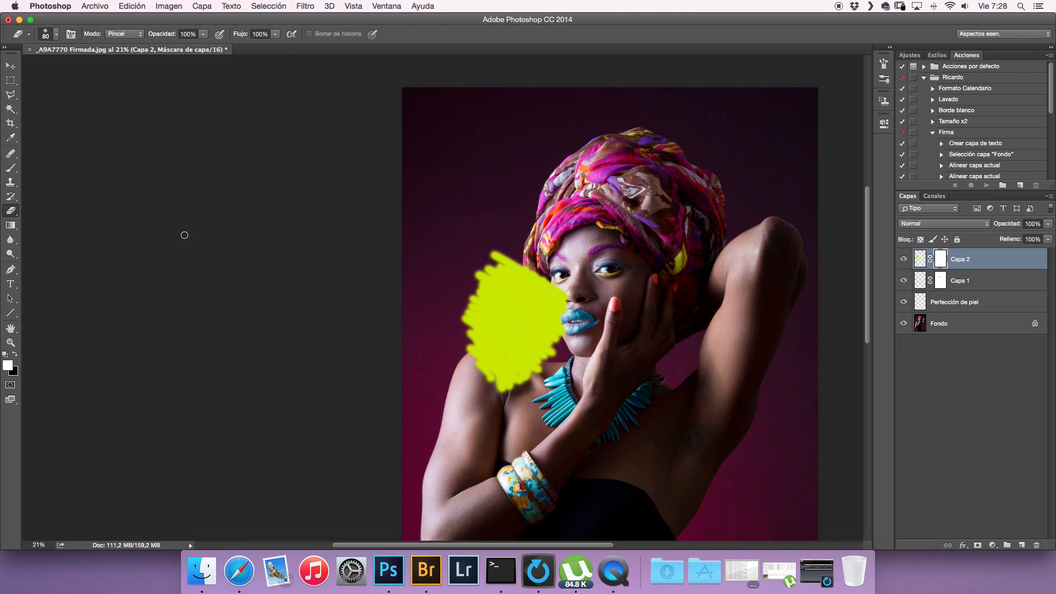
mouse_move(514, 301)
left_mouse_down()
mouse_move(522, 327)
mouse_move(502, 310)
mouse_move(506, 333)
mouse_move(480, 342)
left_mouse_up()
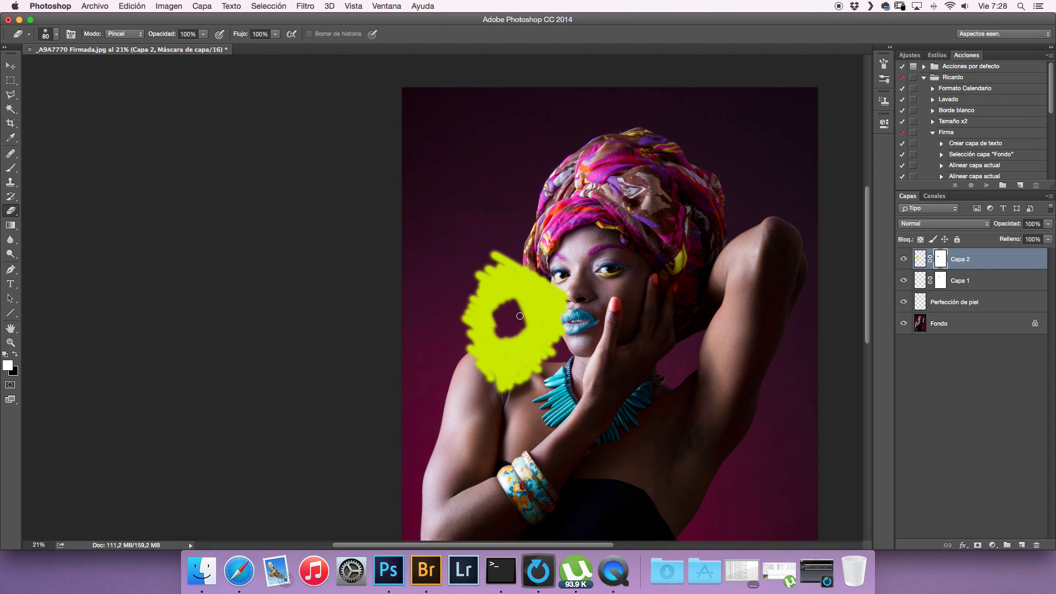
key("b")
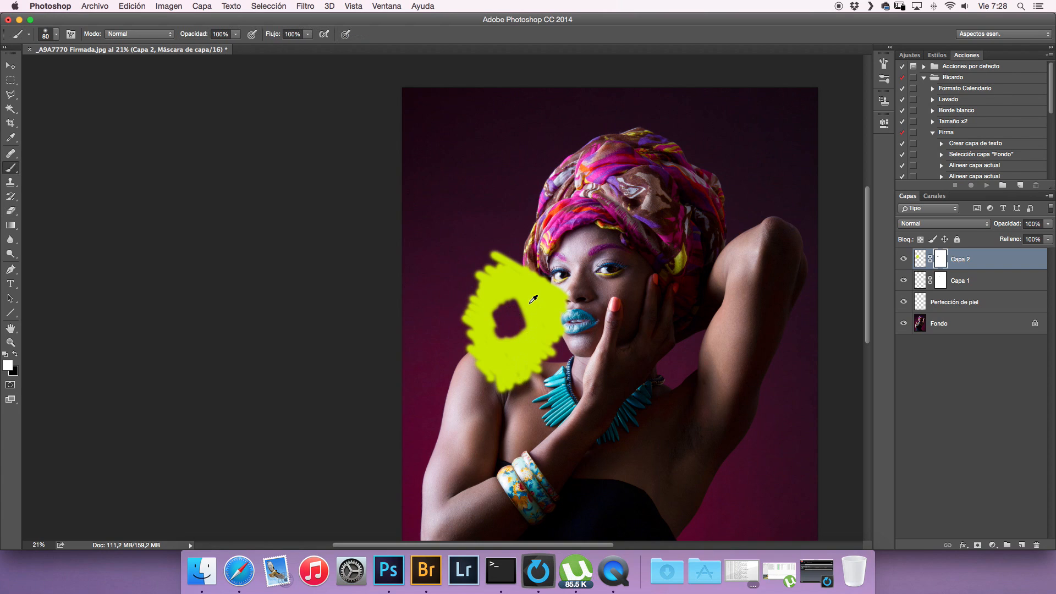
Alternate between Capa 2's image and its mask to compare the foreground colours, ending with the mask active
left_click(530, 302, "alt")
left_click(920, 259)
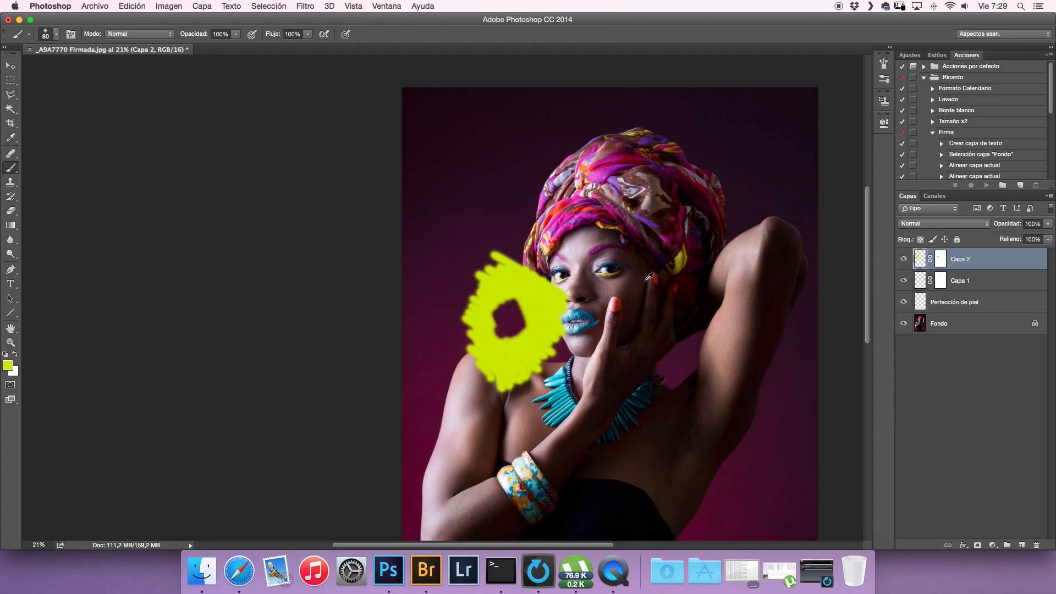
left_click(537, 301, "alt")
left_click(940, 264)
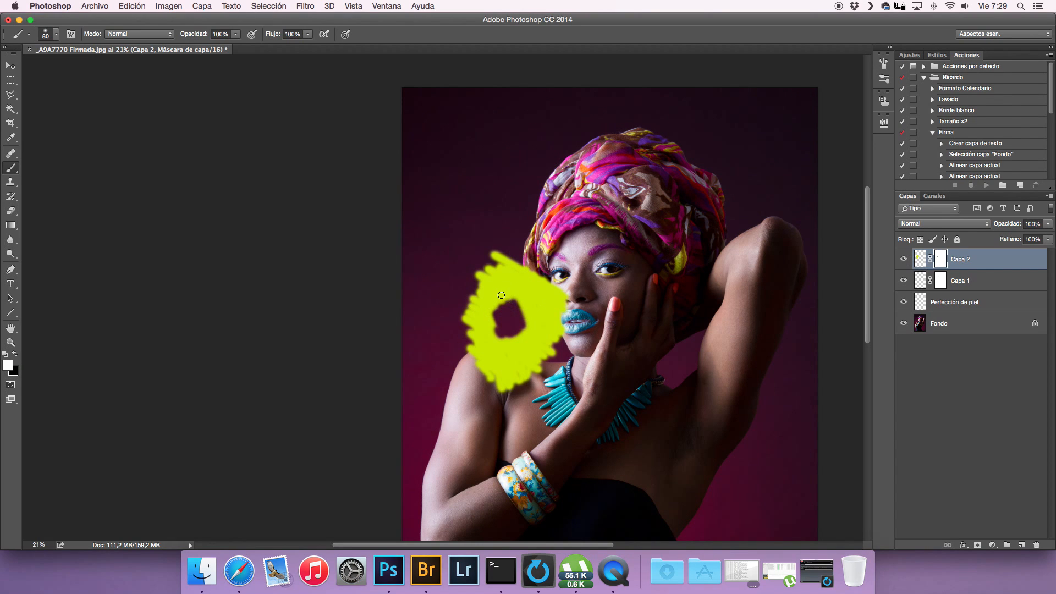
left_click(920, 259)
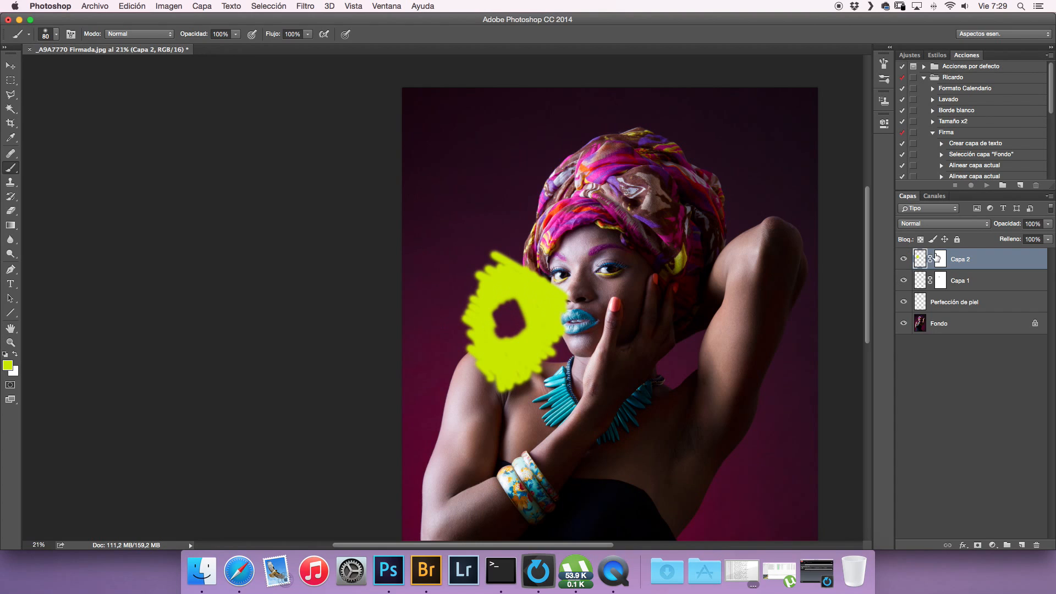
left_click(940, 259)
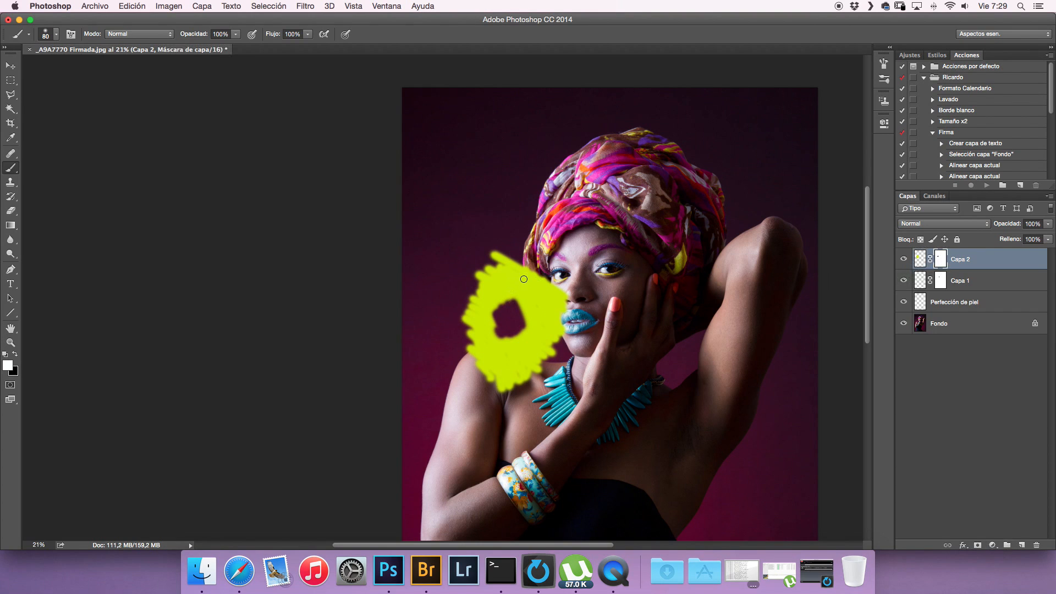
Restore the hidden centre of the yellow patch by painting white on Capa 2's mask with a 600 px brush
key("bracketright")
key("bracketright")
key("bracketright")
key("bracketright")
key("bracketright")
key("bracketright")
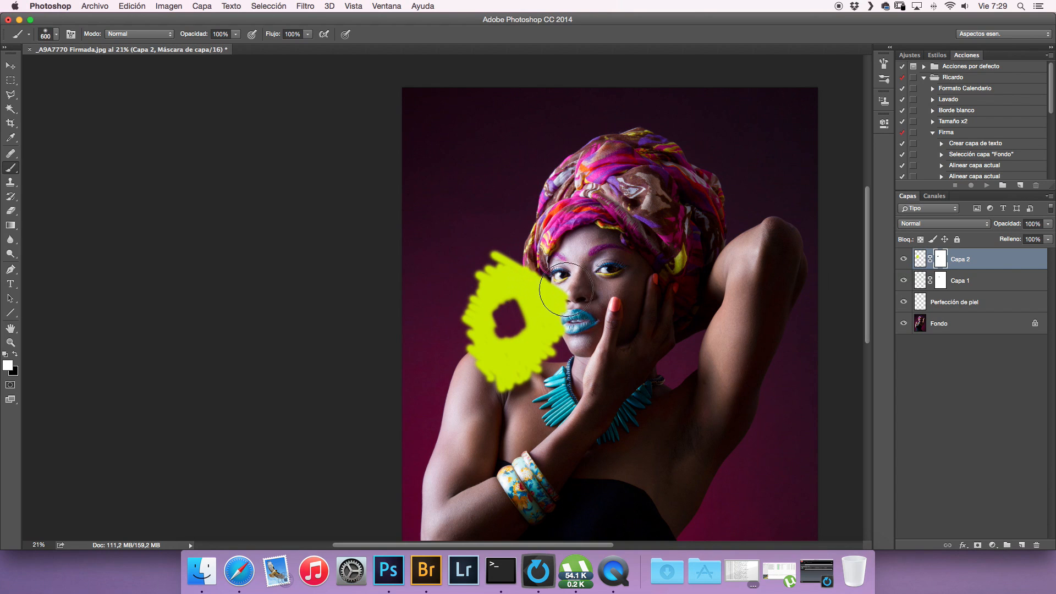
left_click(512, 302)
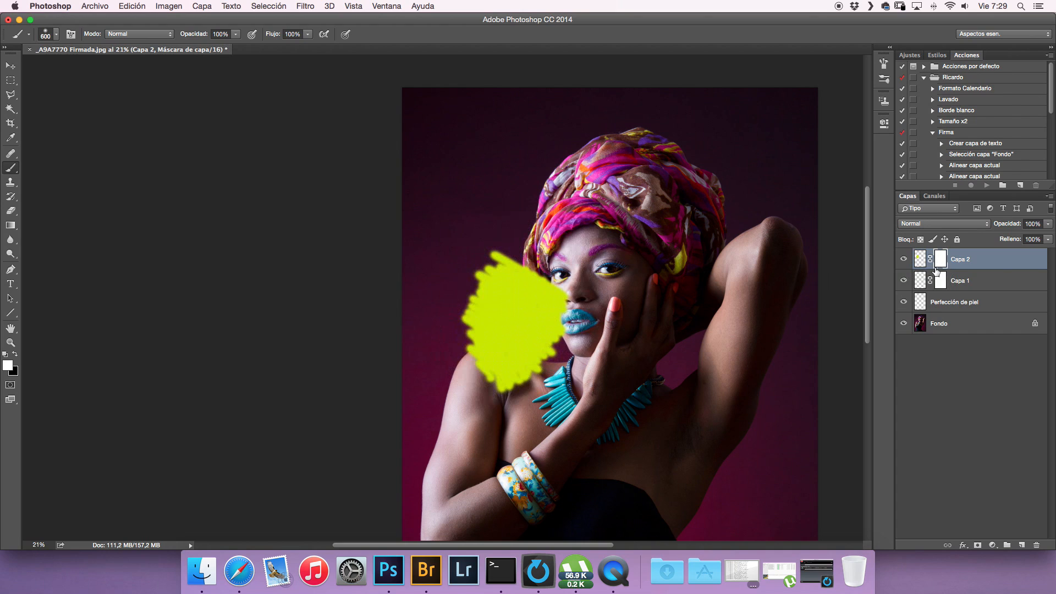
Use a 300 px brush on Capa 2's mask to hide the patch's centre with black and bring it back with white
key("bracketleft")
key("bracketleft")
key("bracketleft")
left_click(493, 378)
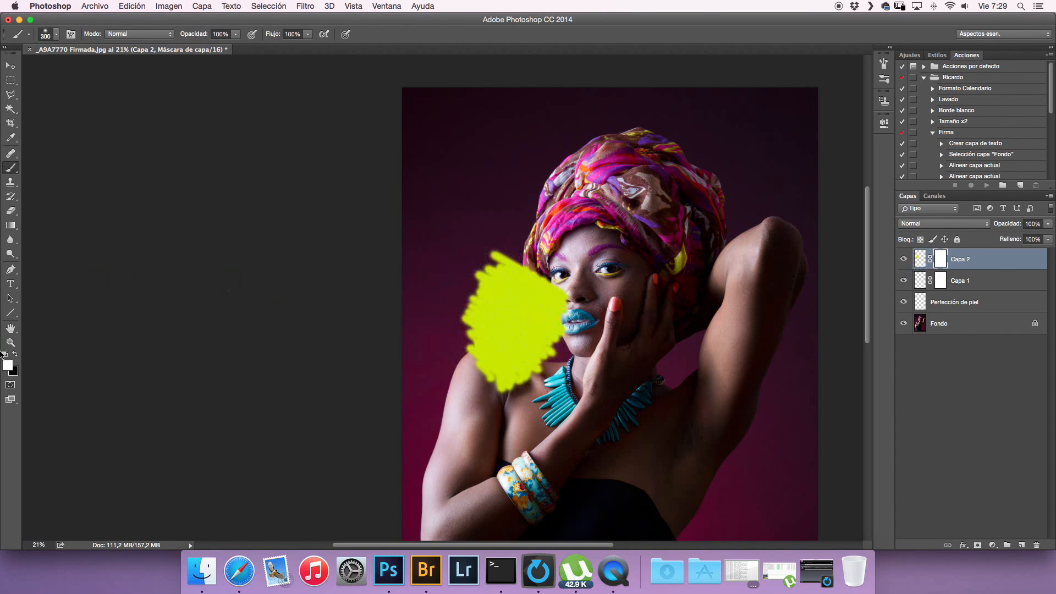
left_click(16, 355)
mouse_move(501, 321)
left_mouse_down()
mouse_move(516, 331)
mouse_move(507, 319)
mouse_move(519, 316)
mouse_move(513, 324)
left_mouse_up()
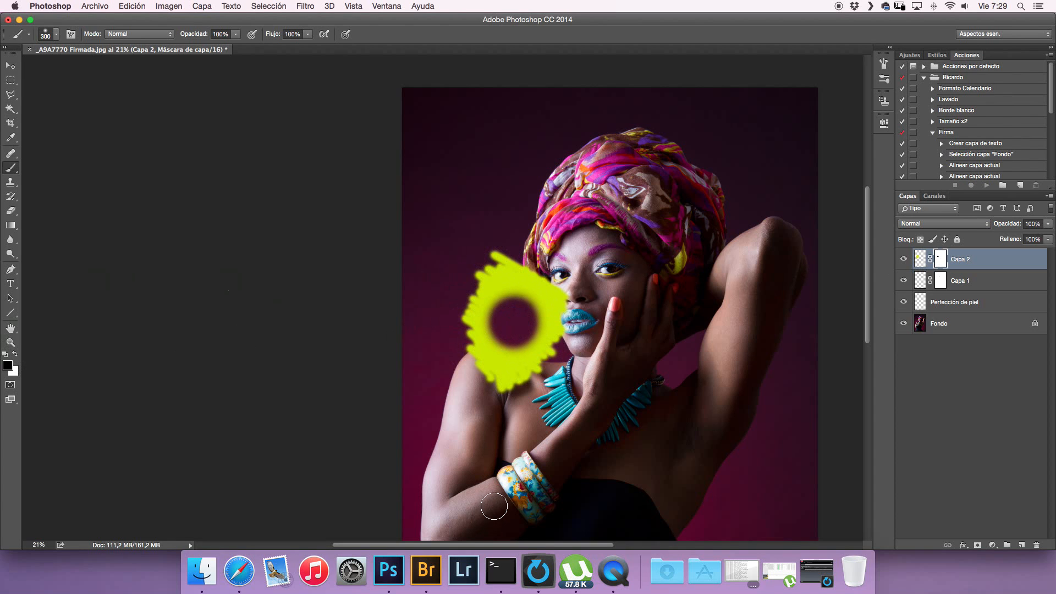
left_click(15, 354)
mouse_move(507, 314)
left_mouse_down()
mouse_move(512, 343)
mouse_move(503, 333)
mouse_move(524, 296)
mouse_move(538, 319)
mouse_move(498, 338)
left_mouse_up()
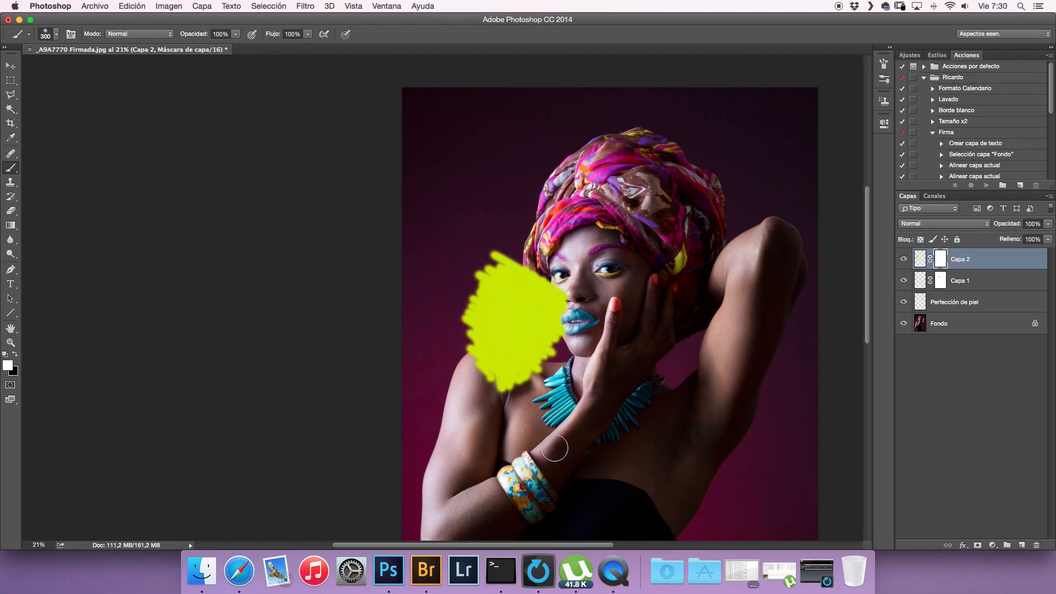
Erase a letter A out of the yellow patch on Capa 2's image itself with the 80 px Eraser
left_click(920, 259)
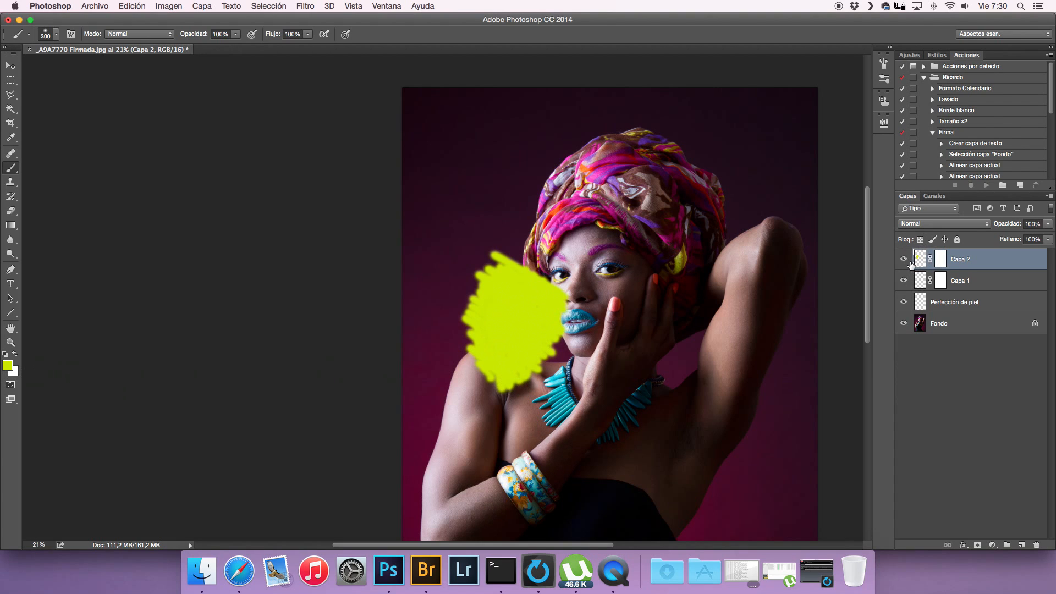
left_click(11, 210)
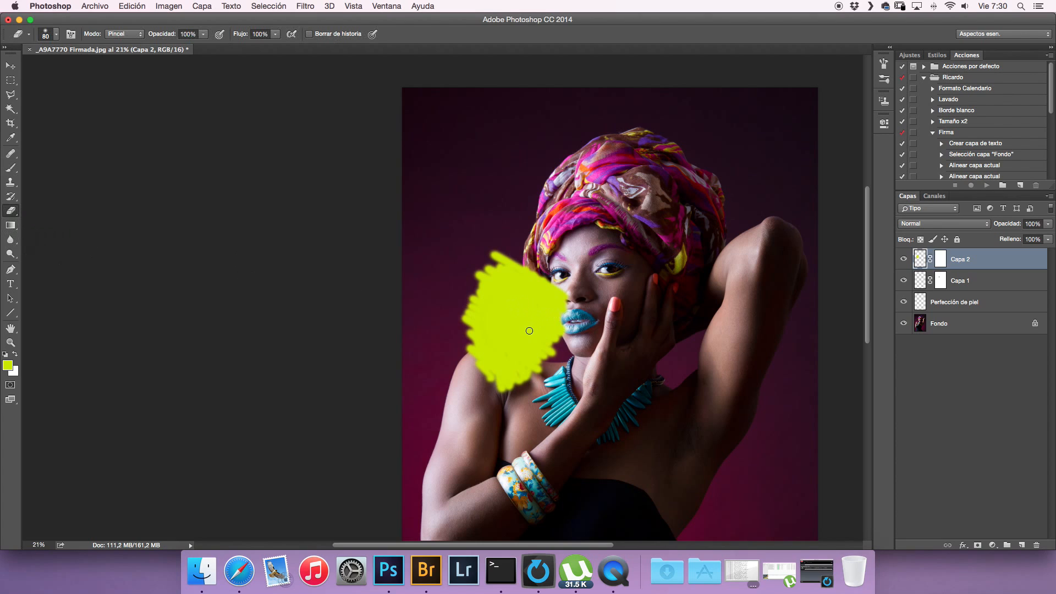
mouse_move(498, 330)
left_mouse_down()
mouse_move(511, 298)
mouse_move(529, 334)
left_mouse_up()
left_click_drag(503, 317, 525, 316)
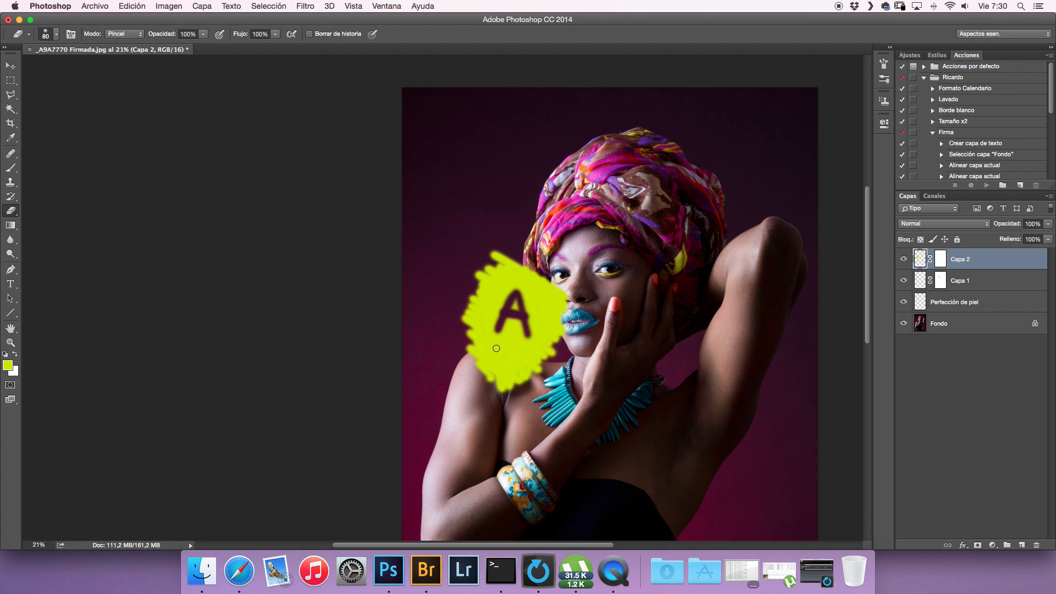
Paint over the erased letter in yellow-green with the 300 px brush and delete Capa 2
key("b")
mouse_move(518, 298)
left_mouse_down()
mouse_move(519, 328)
mouse_move(501, 323)
mouse_move(512, 293)
mouse_move(498, 335)
left_mouse_up()
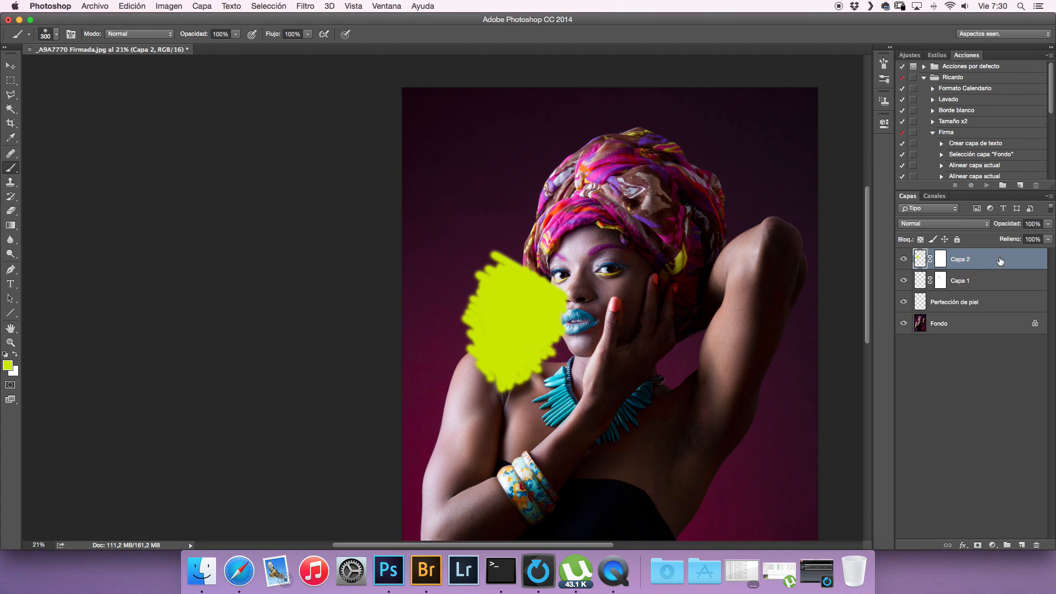
key("Delete")
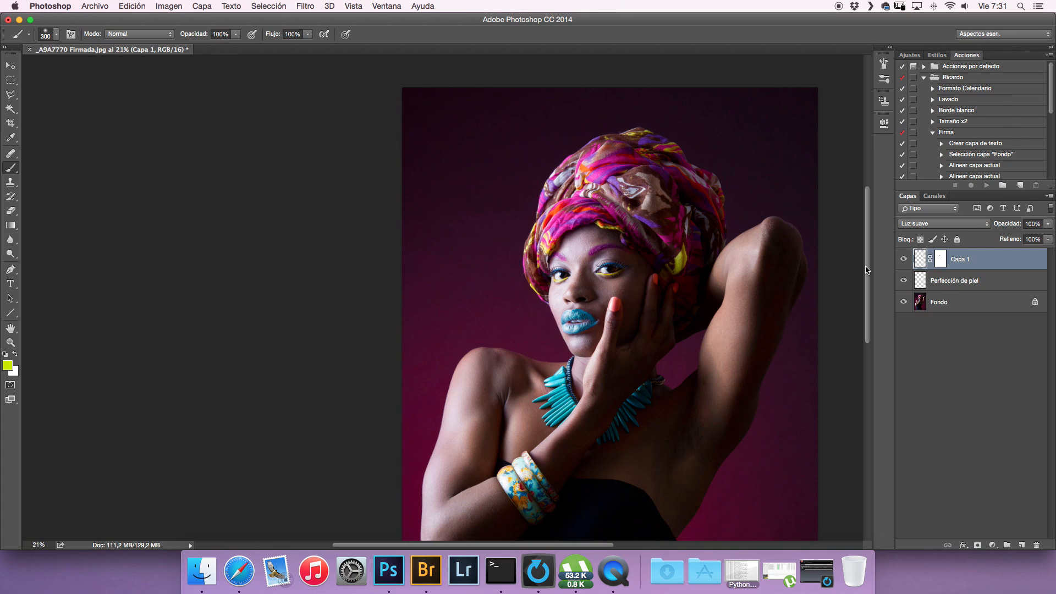
Add a new layer above Capa 1 for eyelashes and reduce the brush size to 2 px
left_click_drag(614, 262, 686, 320)
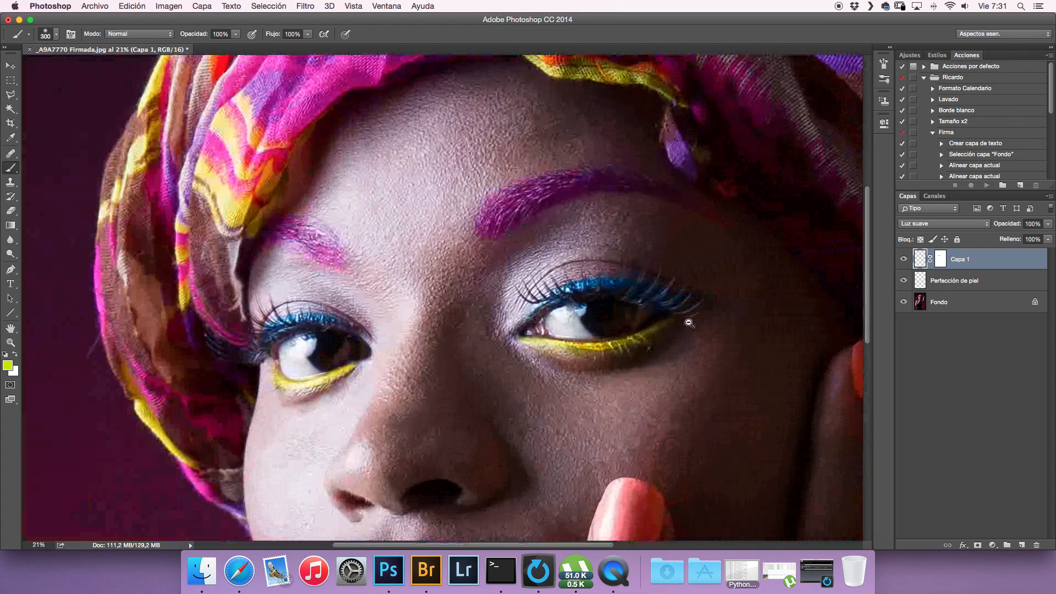
left_click(1021, 545)
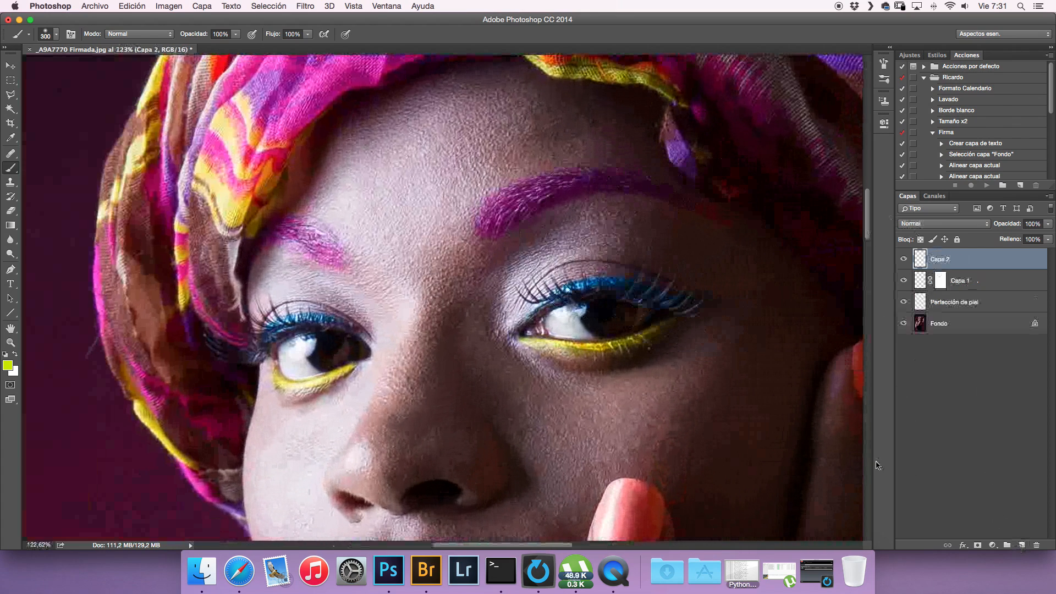
key("bracketleft")
key("bracketleft")
key("bracketleft")
key("bracketleft")
key("bracketleft")
key("bracketleft")
key("bracketleft")
key("bracketleft")
key("bracketleft")
key("bracketleft")
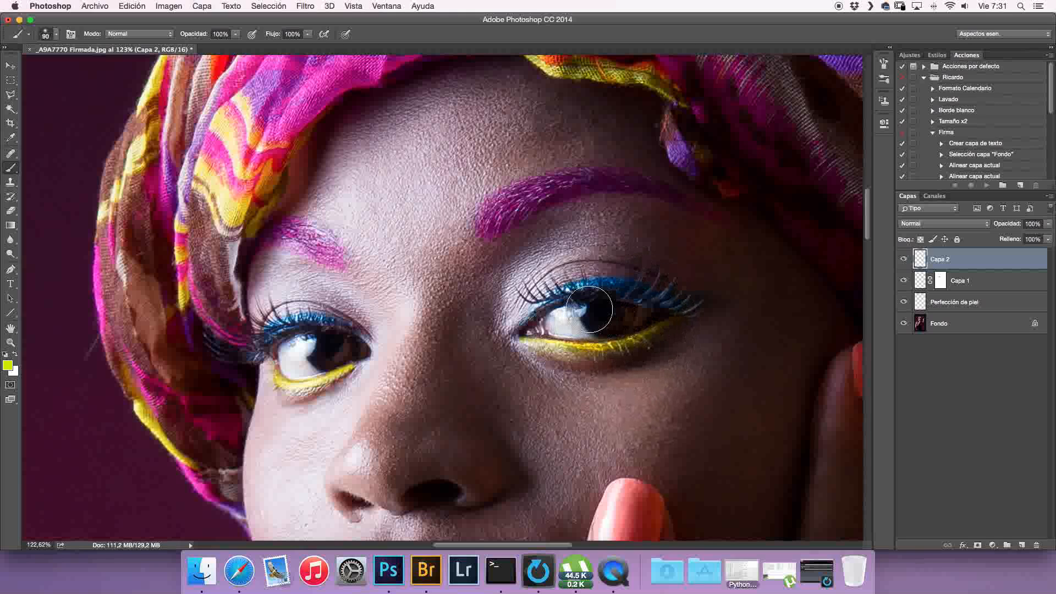
key("bracketleft")
key("bracketleft")
key("bracketleft")
key("bracketleft")
key("bracketleft")
key("bracketleft")
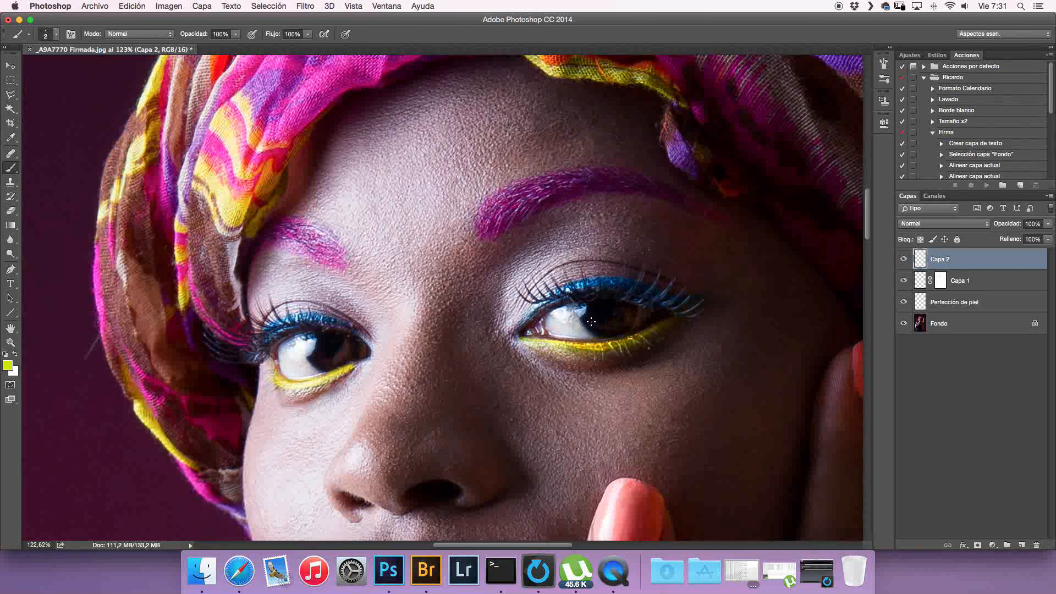
Sample the dark colour of the pupil and draw long, thin lashes along the upper lid of the eye nearer the raised hand
left_click(594, 322, "alt")
mouse_move(507, 269)
left_mouse_down()
mouse_move(530, 299)
mouse_move(541, 295)
left_mouse_up()
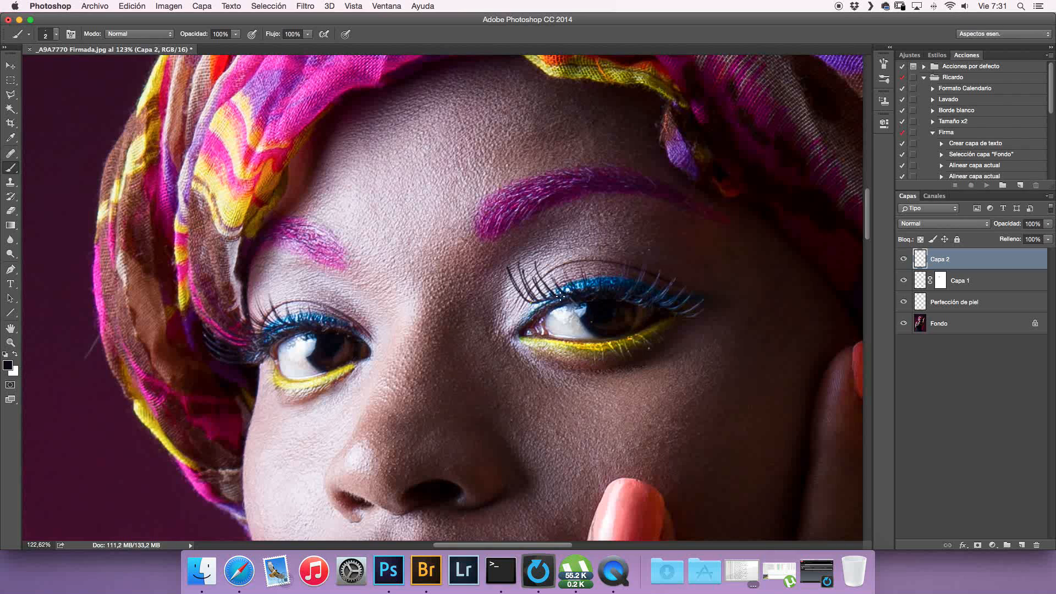
mouse_move(544, 243)
left_mouse_down()
mouse_move(577, 257)
mouse_move(559, 241)
mouse_move(576, 238)
mouse_move(588, 292)
left_mouse_up()
left_click_drag(599, 242, 599, 290)
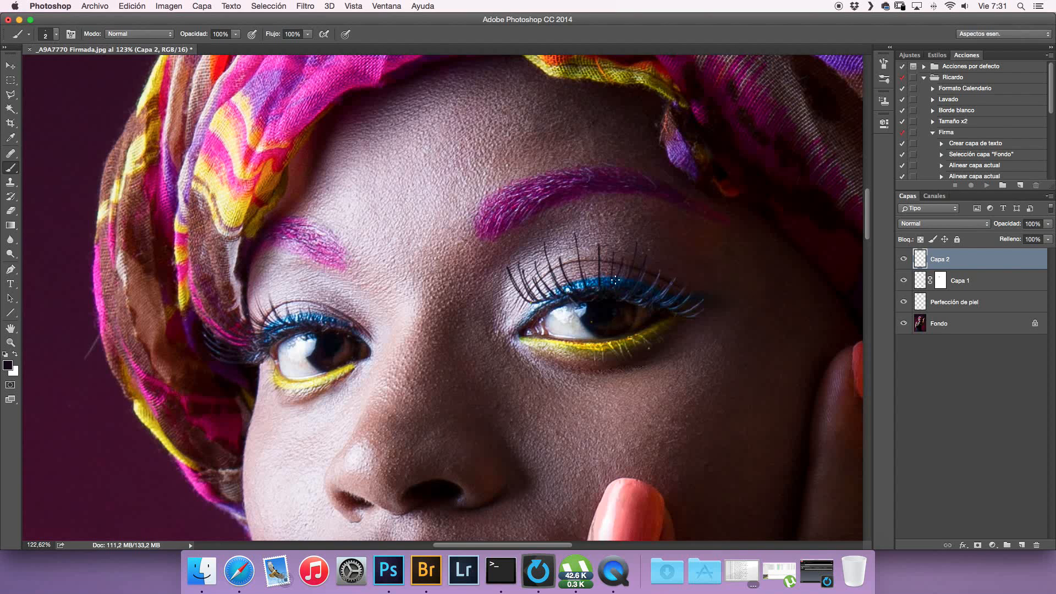
Sample a bluish tone beside the outer lashes and draw extra lashes along the outer upper lid of the eye nearer the raised hand
left_click(694, 305, "alt")
mouse_move(714, 285)
left_mouse_down()
mouse_move(673, 312)
mouse_move(702, 276)
mouse_move(670, 298)
left_mouse_up()
mouse_move(696, 252)
left_mouse_down()
mouse_move(661, 294)
mouse_move(669, 255)
left_mouse_up()
left_click_drag(636, 300, 659, 257)
left_click_drag(686, 315, 713, 288)
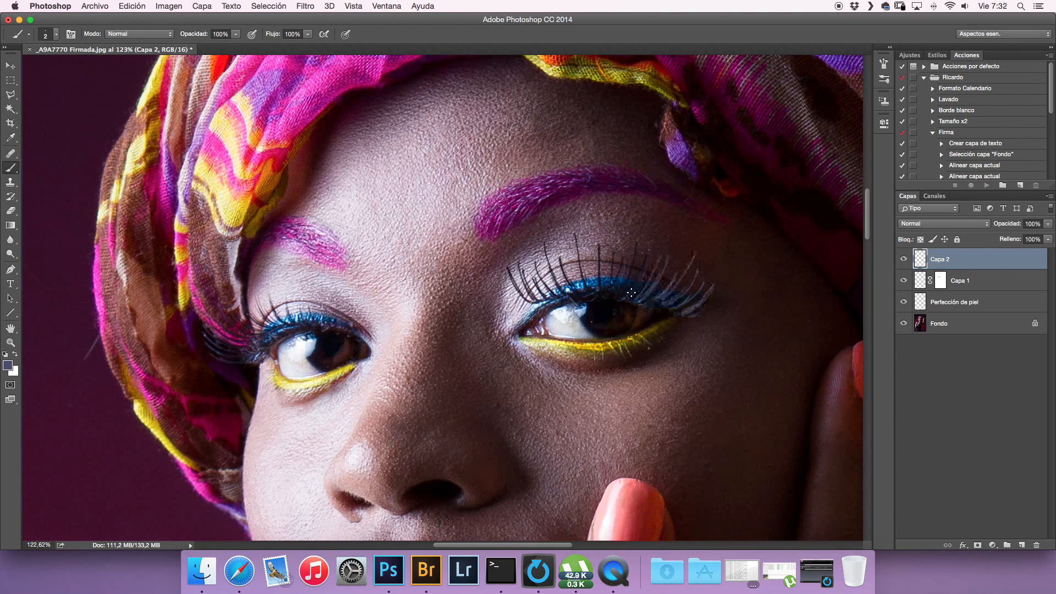
left_click_drag(631, 293, 651, 239)
left_click_drag(477, 339, 421, 347)
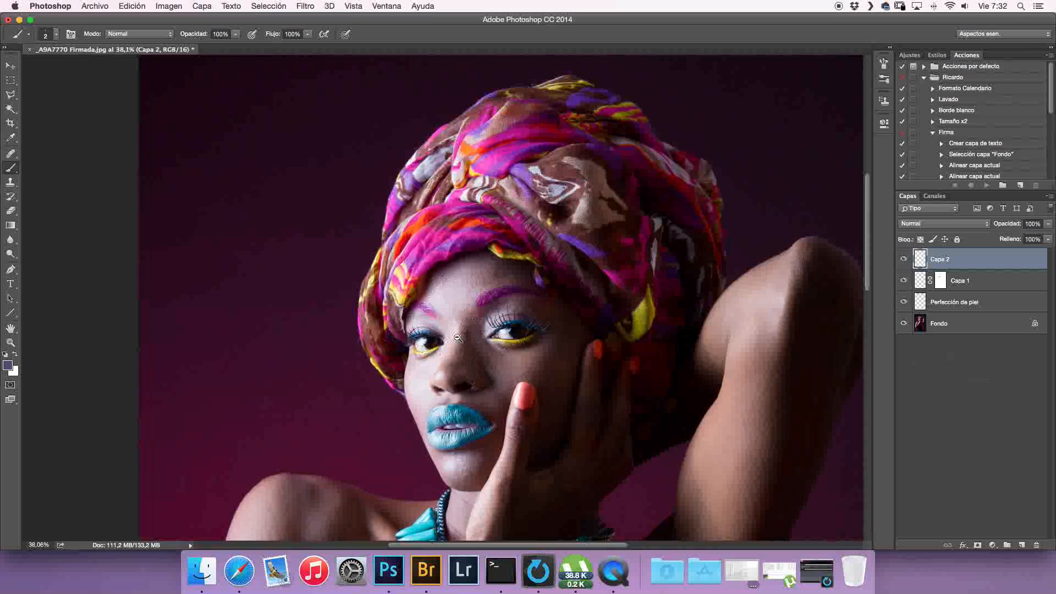
Add a layer mask to Capa 2 and shorten the long lash tips by painting black with a 35 px brush
left_click_drag(478, 348, 515, 383)
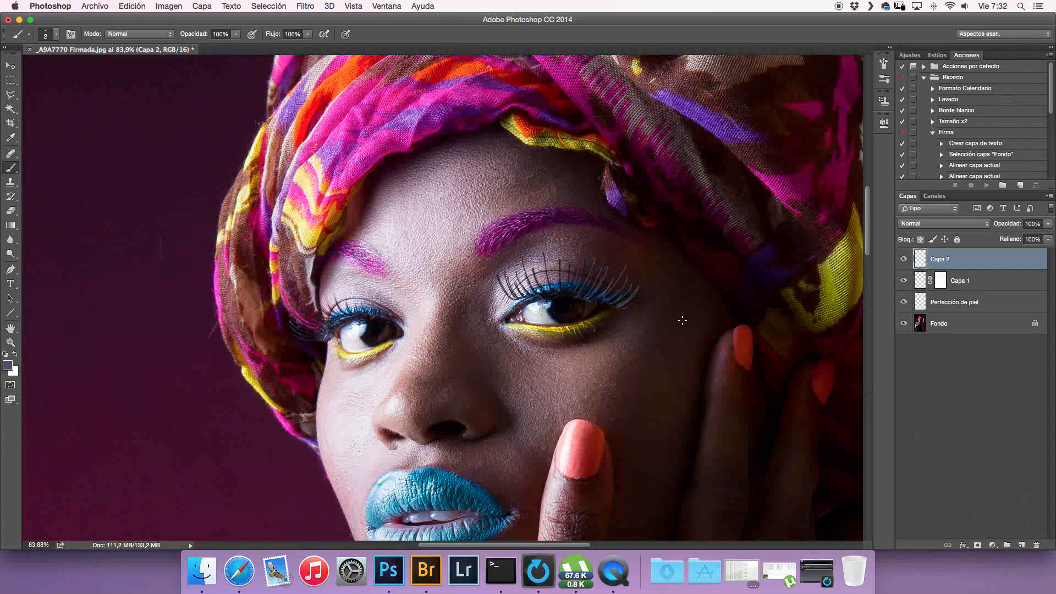
left_click(978, 545)
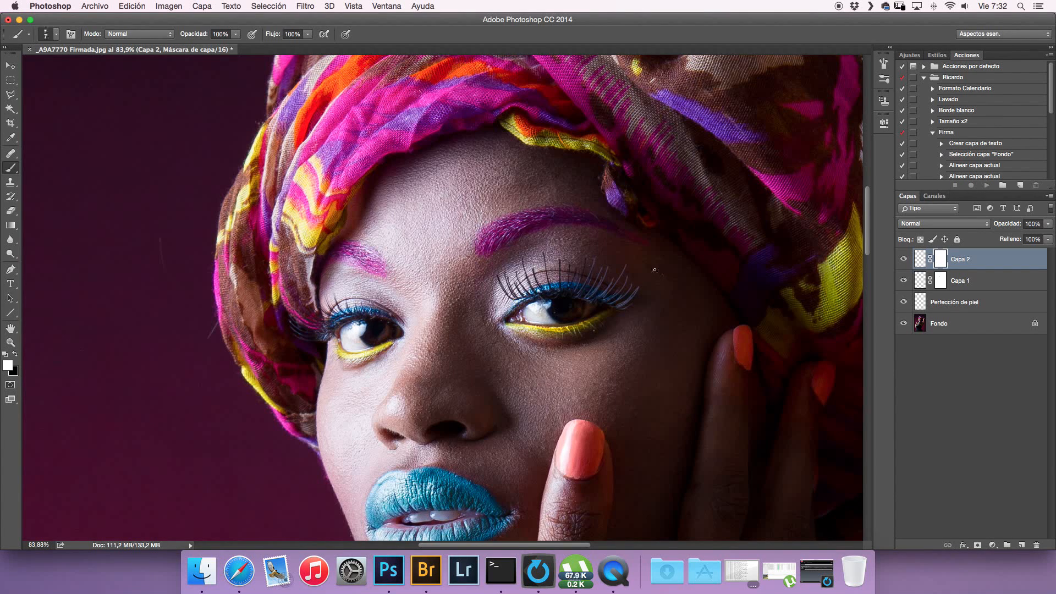
key("bracketright")
key("x")
mouse_move(602, 263)
left_mouse_down()
mouse_move(510, 262)
mouse_move(490, 280)
mouse_move(490, 295)
mouse_move(533, 251)
left_mouse_up()
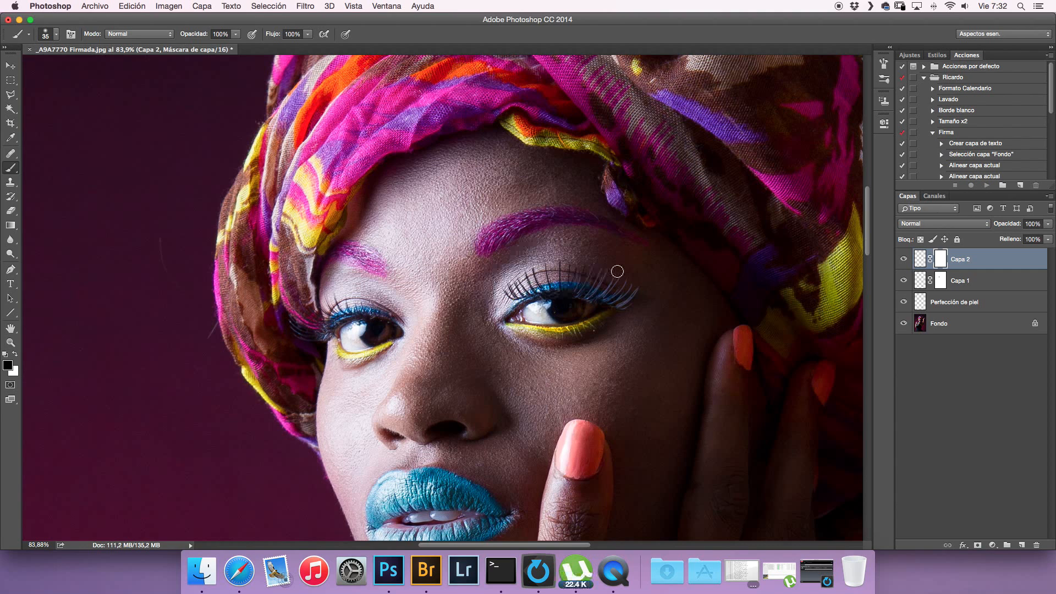
mouse_move(634, 282)
left_mouse_down()
mouse_move(638, 301)
mouse_move(620, 263)
left_mouse_up()
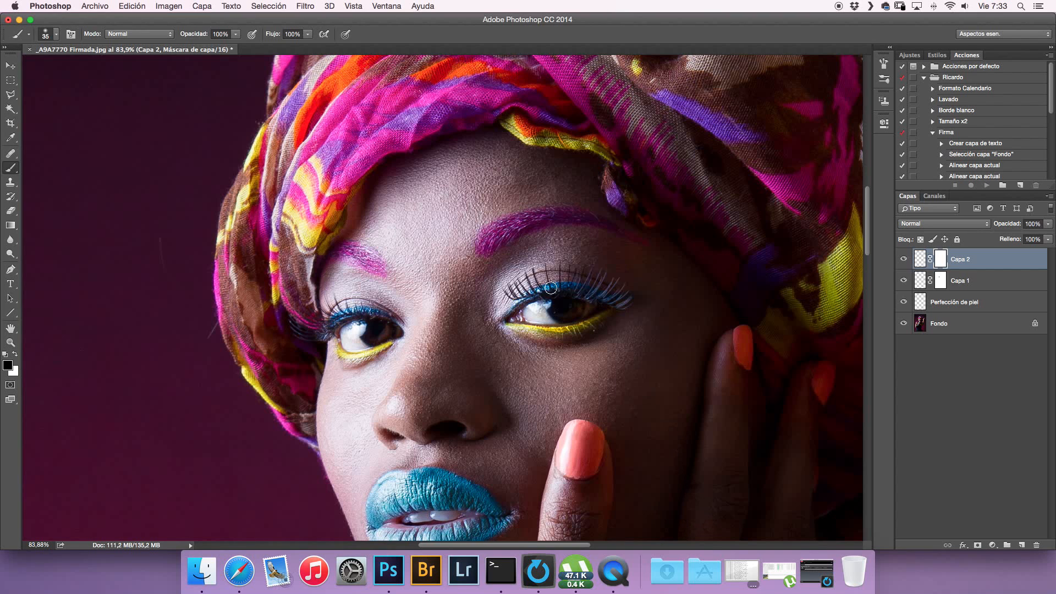
Paint white on Capa 2's mask to restore lash tips above the middle of the eyelid, and switch the foreground back to black
key("x")
mouse_move(578, 267)
left_mouse_down()
mouse_move(550, 274)
mouse_move(595, 269)
mouse_move(572, 259)
mouse_move(541, 265)
mouse_move(592, 265)
mouse_move(546, 260)
mouse_move(569, 265)
left_mouse_up()
key("x")
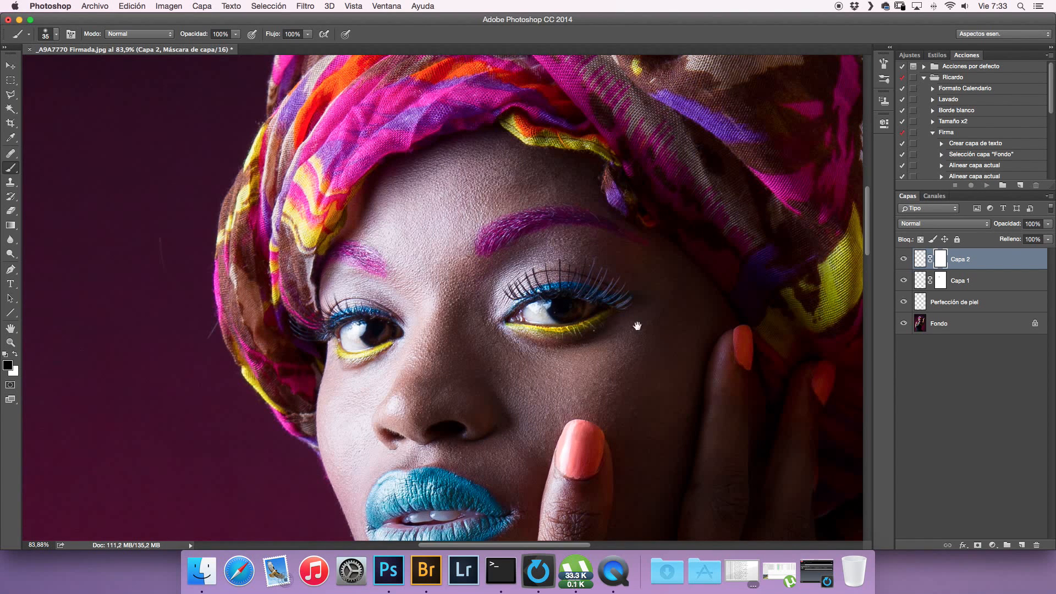
left_click_drag(628, 357, 576, 344)
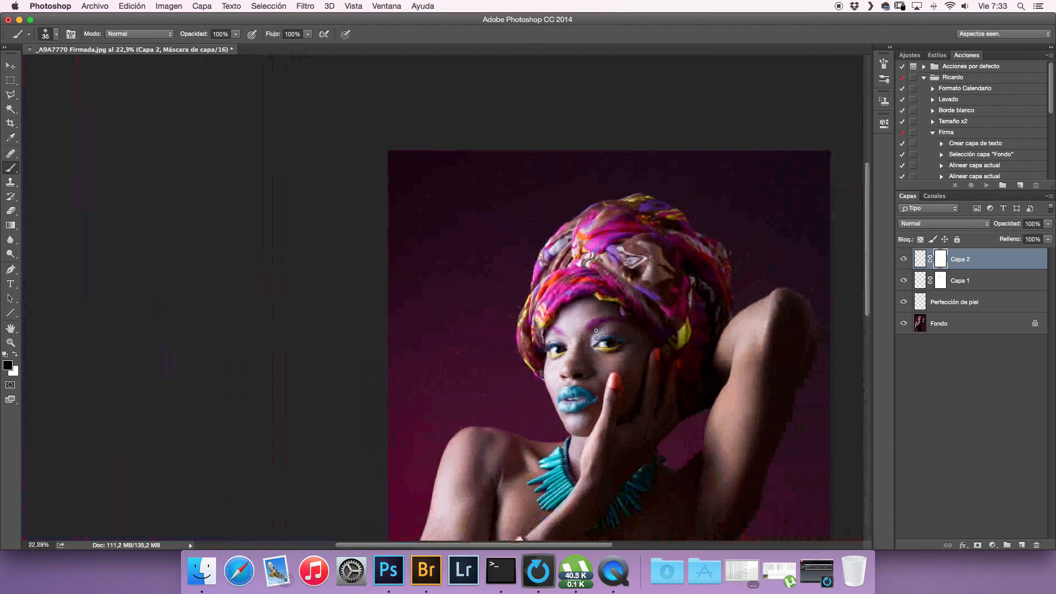
left_click_drag(495, 271, 445, 281)
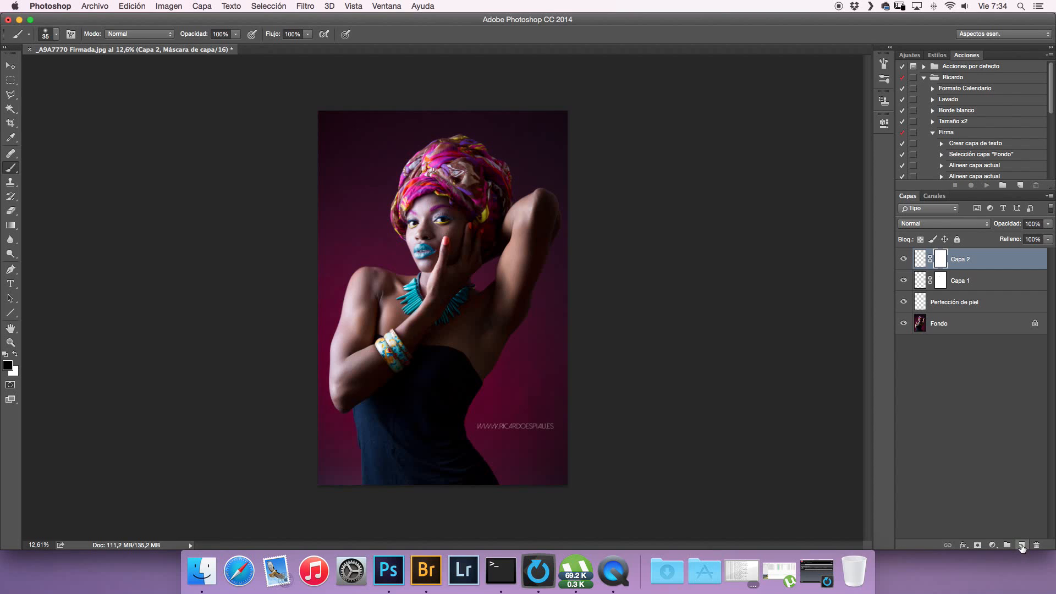
Create a new layer above Capa 2 in Superponer mode, filled with its neutral 50% gray
left_click(1021, 546, "alt")
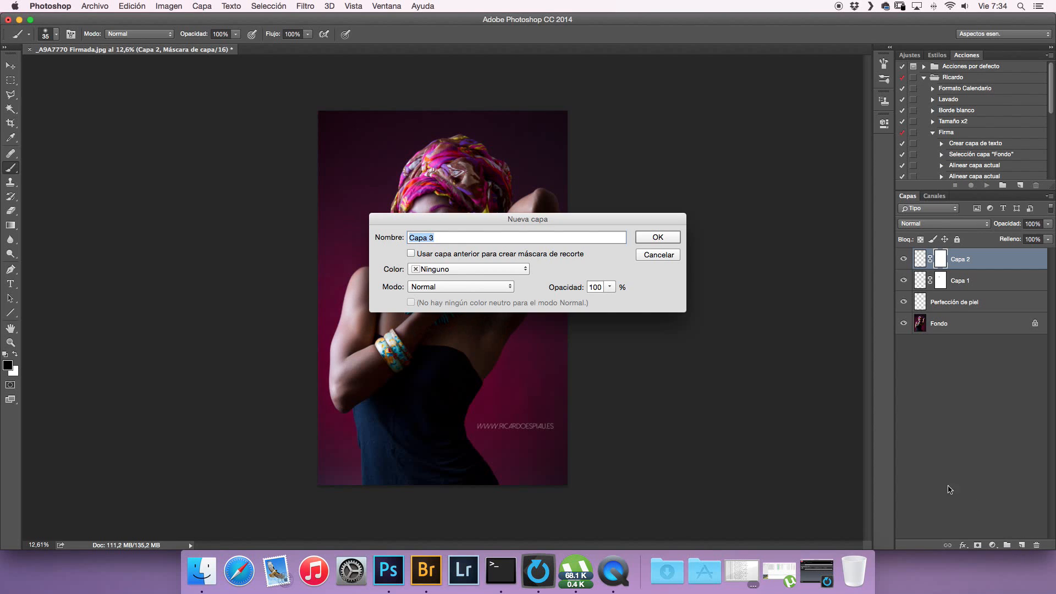
left_click(455, 285)
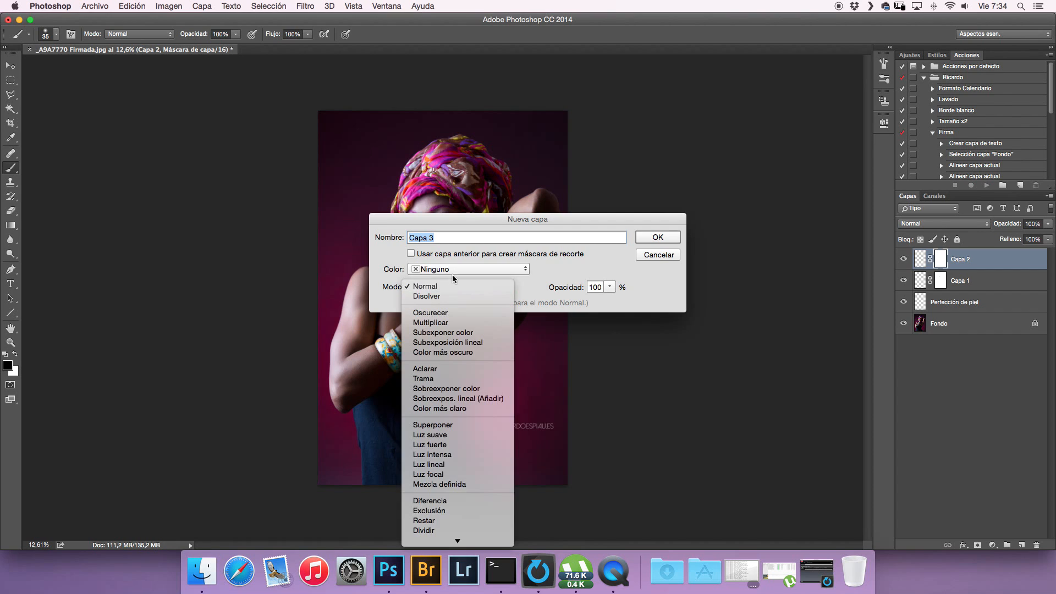
left_click(452, 428)
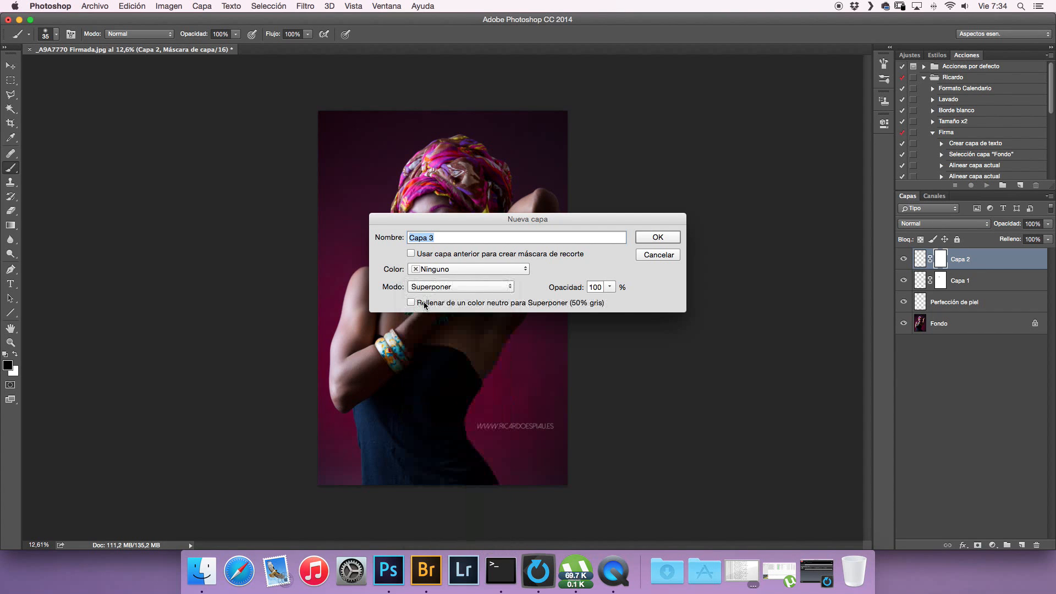
left_click(425, 302)
left_click(658, 238)
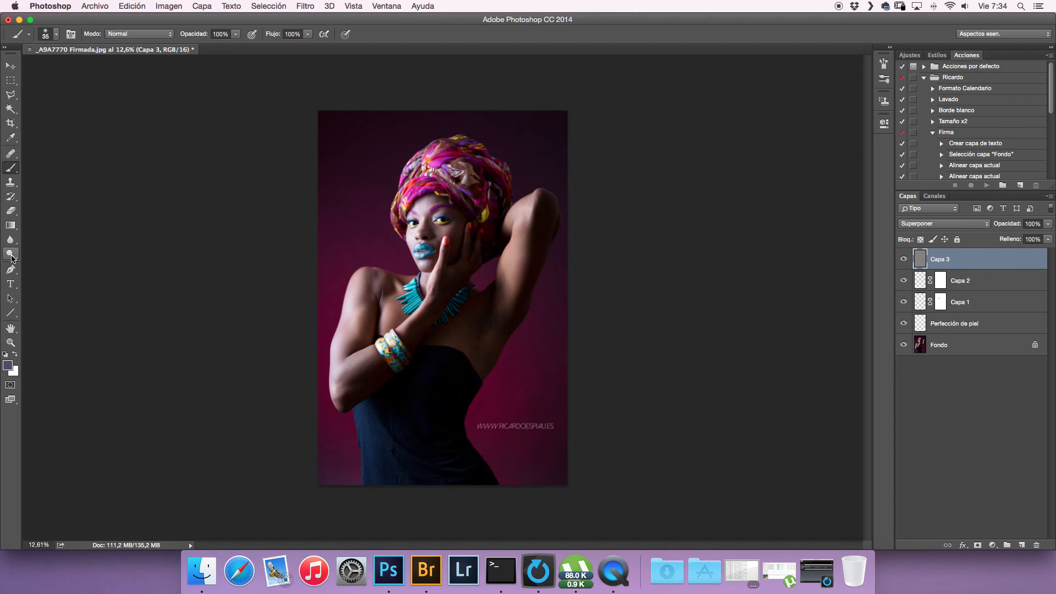
Lighten the shoulder, raised arm, face and bent arm on the gray layer with the 400 px Dodge tool at 17% exposure on midtones
left_click(12, 255)
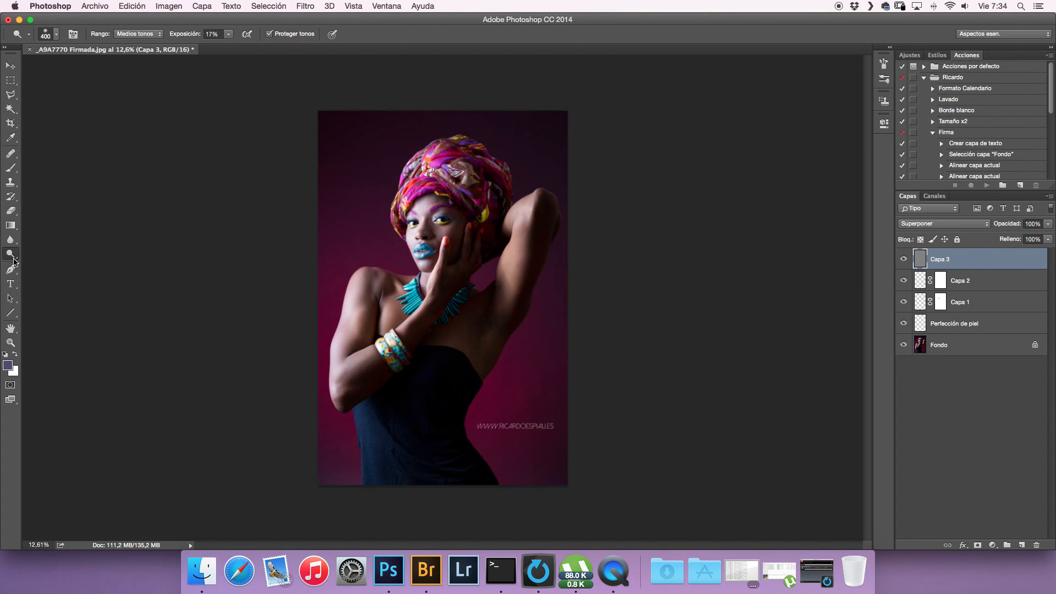
left_click(13, 259, "alt")
left_click(12, 260, "alt")
left_click(13, 261, "alt")
left_click(13, 260, "alt")
left_click(13, 260, "alt")
left_click(14, 260, "alt")
left_click(13, 256)
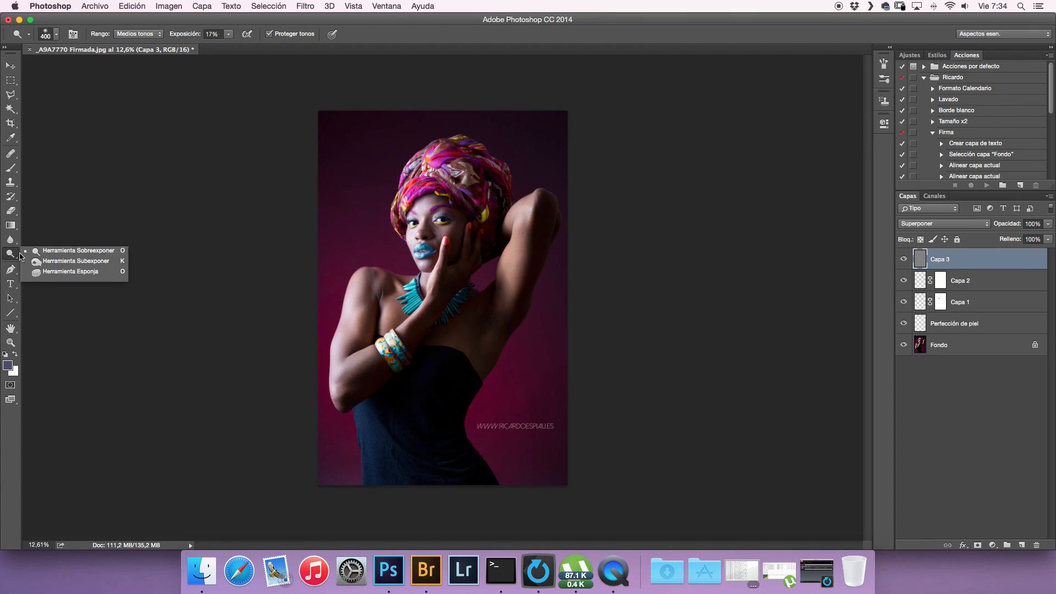
left_click(56, 254)
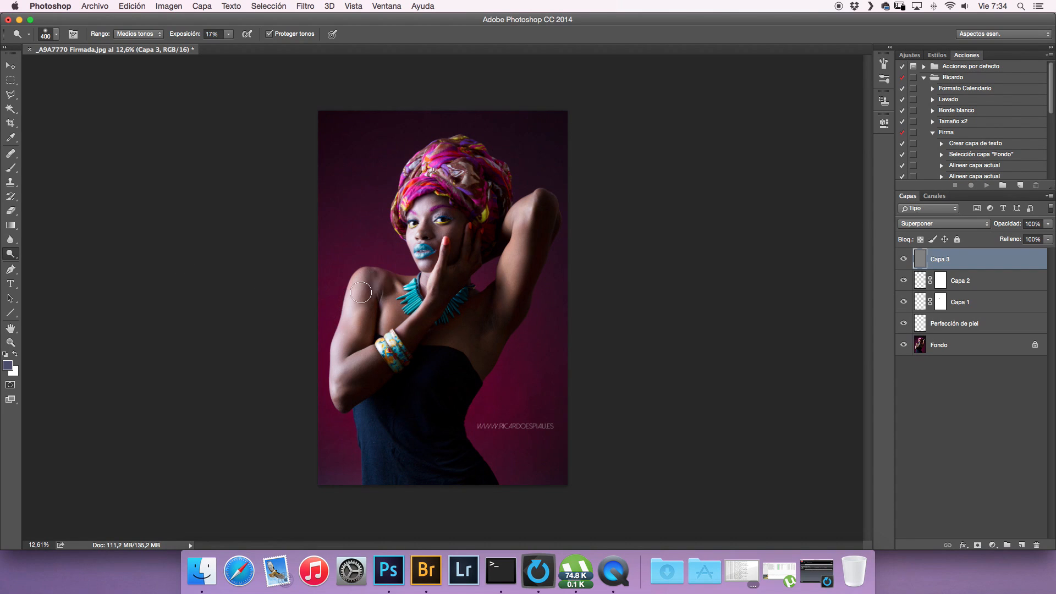
mouse_move(360, 282)
left_mouse_down()
mouse_move(336, 379)
mouse_move(356, 284)
mouse_move(369, 354)
mouse_move(391, 349)
mouse_move(431, 296)
mouse_move(438, 267)
left_mouse_up()
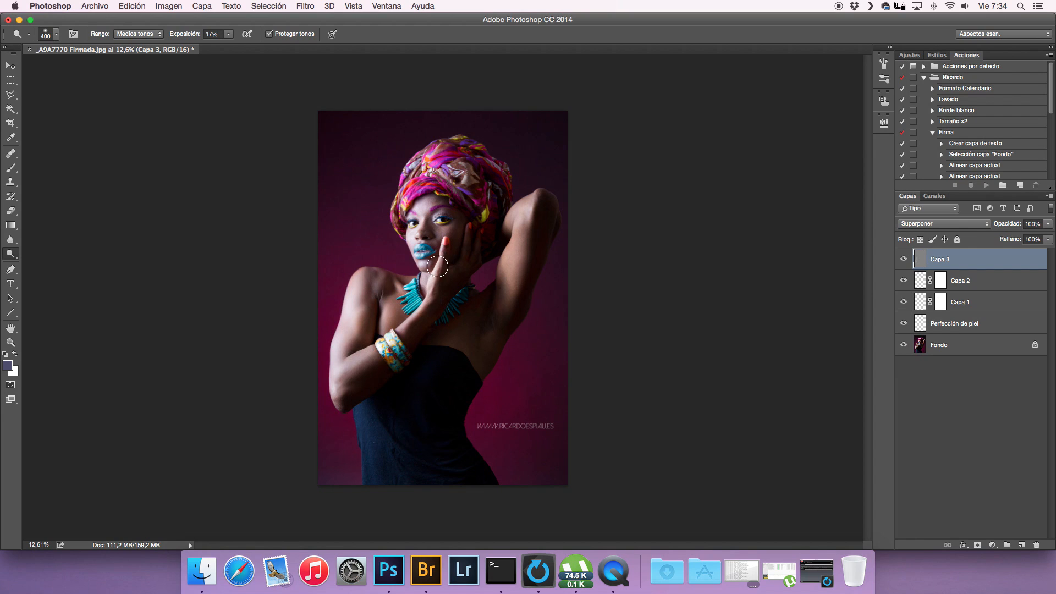
mouse_move(525, 210)
left_mouse_down()
mouse_move(512, 264)
mouse_move(523, 215)
mouse_move(510, 219)
left_mouse_up()
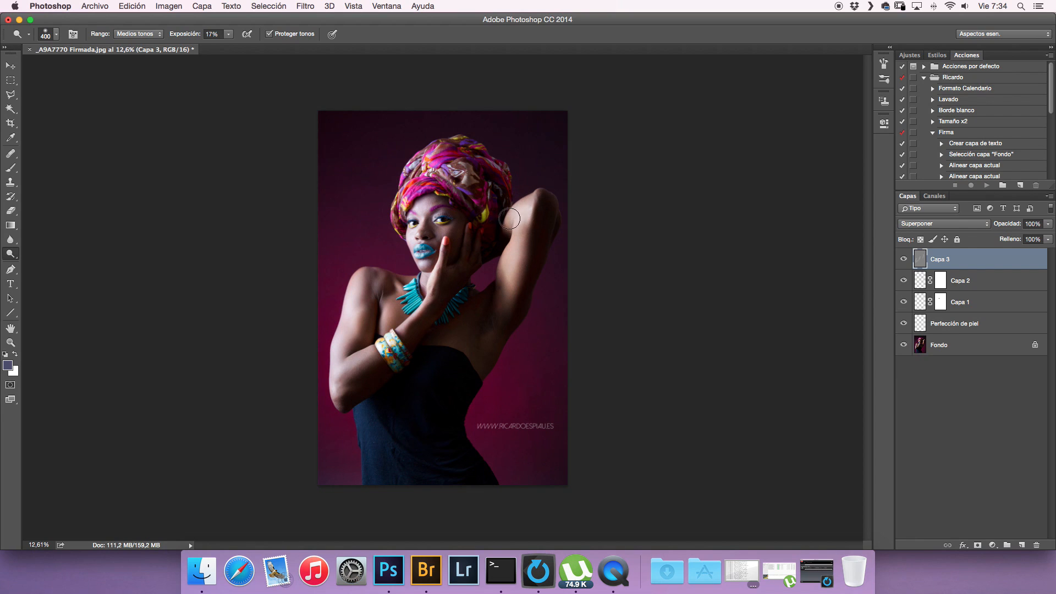
mouse_move(437, 208)
left_mouse_down()
mouse_move(424, 249)
mouse_move(425, 207)
mouse_move(421, 262)
mouse_move(414, 227)
left_mouse_up()
mouse_move(351, 349)
left_mouse_down()
mouse_move(349, 314)
mouse_move(340, 326)
mouse_move(374, 290)
mouse_move(369, 332)
left_mouse_up()
Darken the shadows of the chest, arms and dress on the gray layer with the 400 px Burn tool at 19% exposure
key("shift+o")
left_click_drag(380, 286, 388, 294)
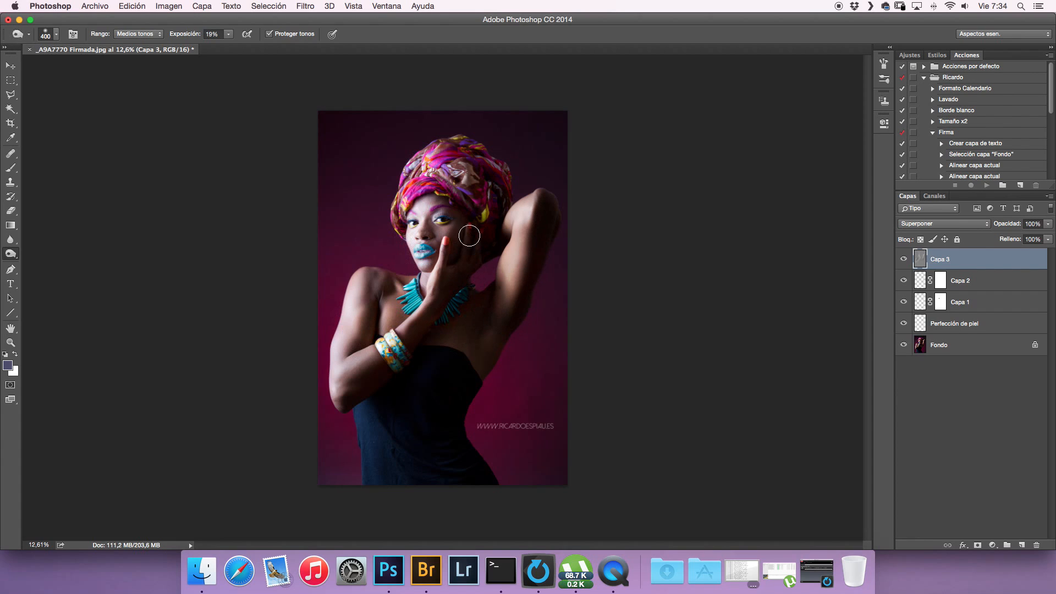
mouse_move(420, 322)
left_mouse_down()
mouse_move(365, 378)
mouse_move(385, 360)
left_mouse_up()
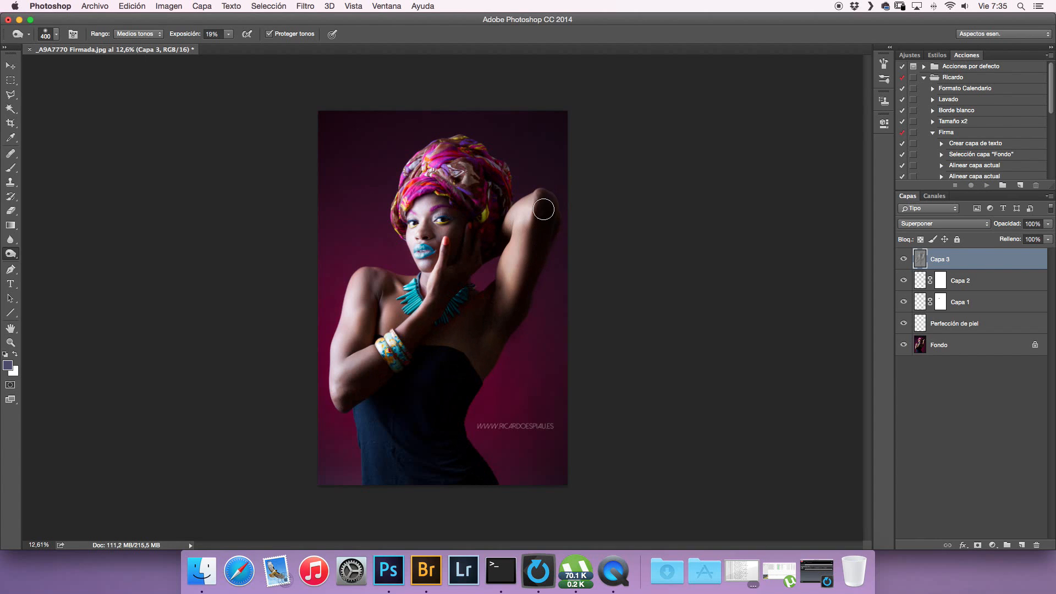
mouse_move(428, 443)
left_mouse_down()
mouse_move(413, 508)
mouse_move(444, 459)
left_mouse_up()
Toggle Capa 3's visibility repeatedly to compare the portrait with and without the dodging and burning
left_click(904, 260)
left_click(904, 260)
left_click(906, 260)
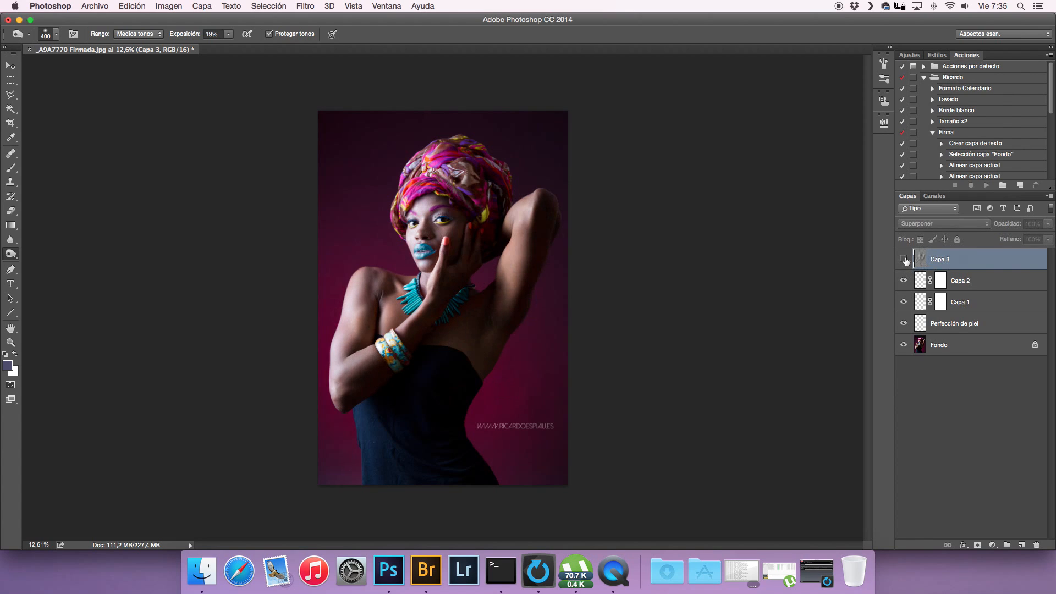
left_click(905, 260)
left_click(905, 259)
left_click(905, 259)
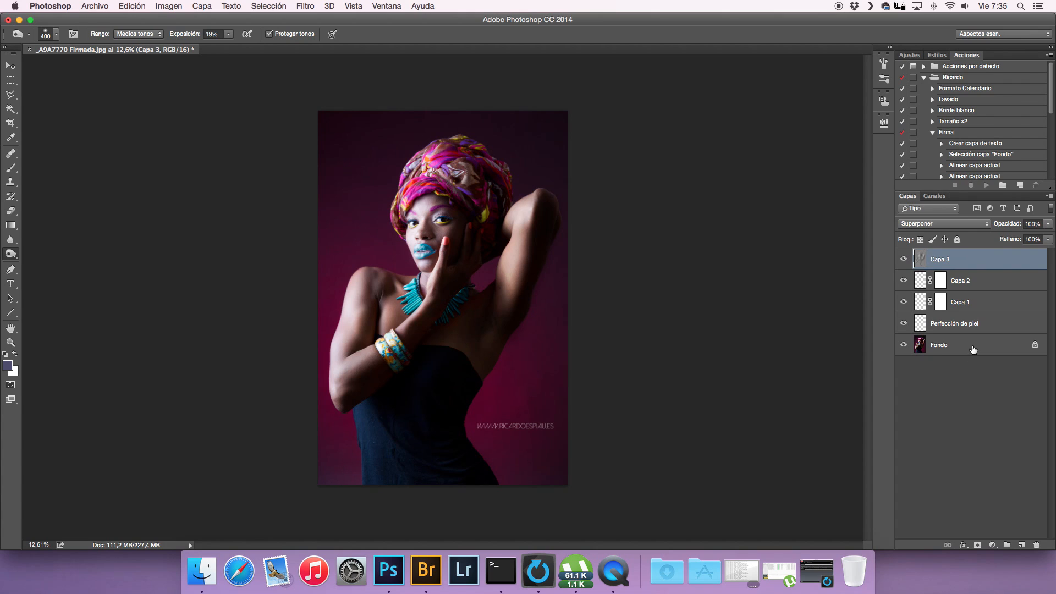
Stamp all visible layers into a new merged layer above Capa 3
left_click(972, 347)
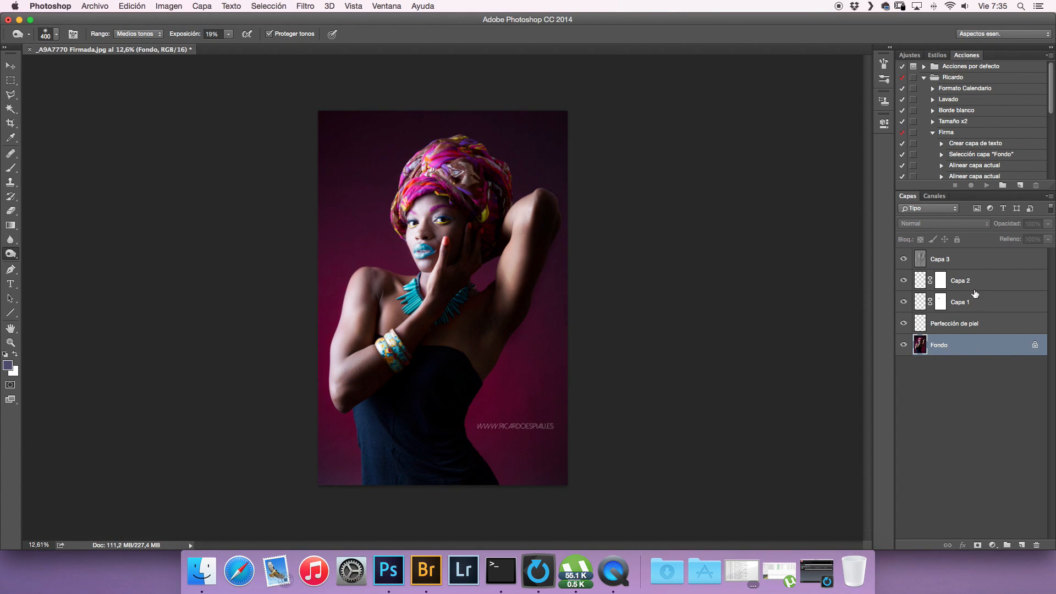
left_click(971, 264)
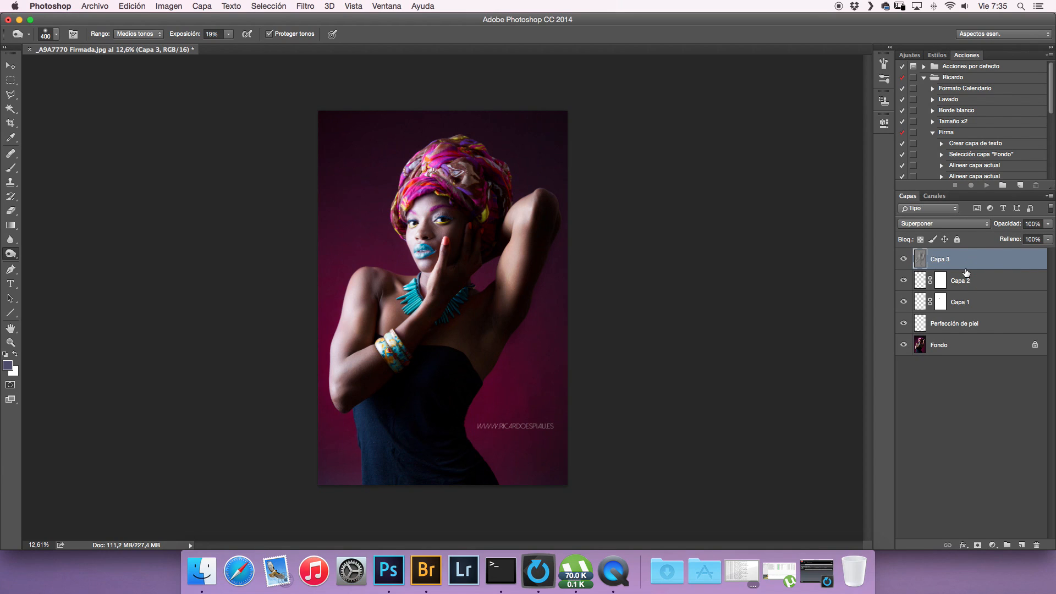
left_click_drag(966, 269, 967, 266)
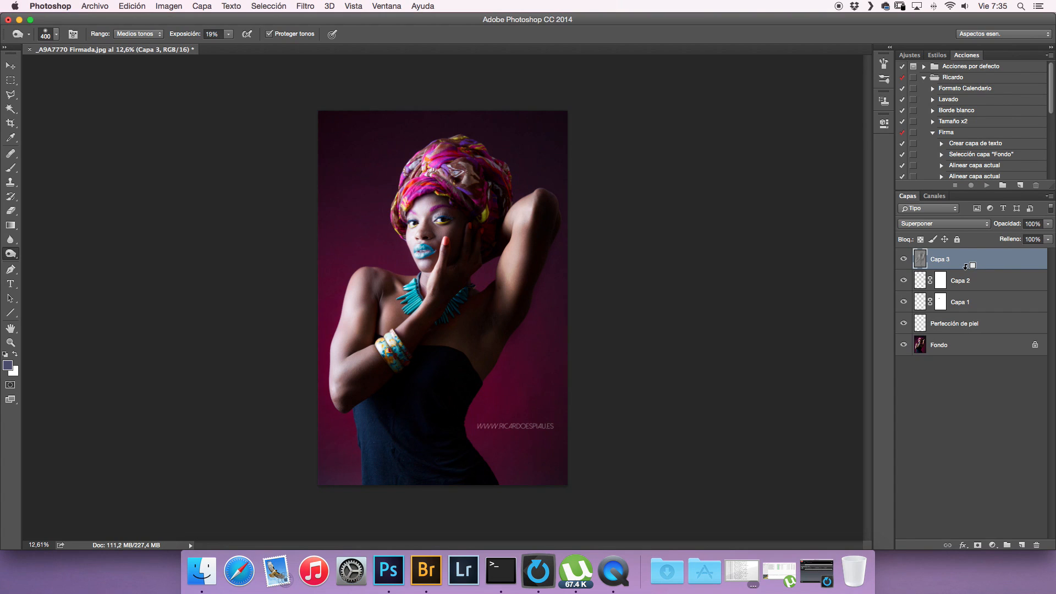
key("super+alt+shift+e")
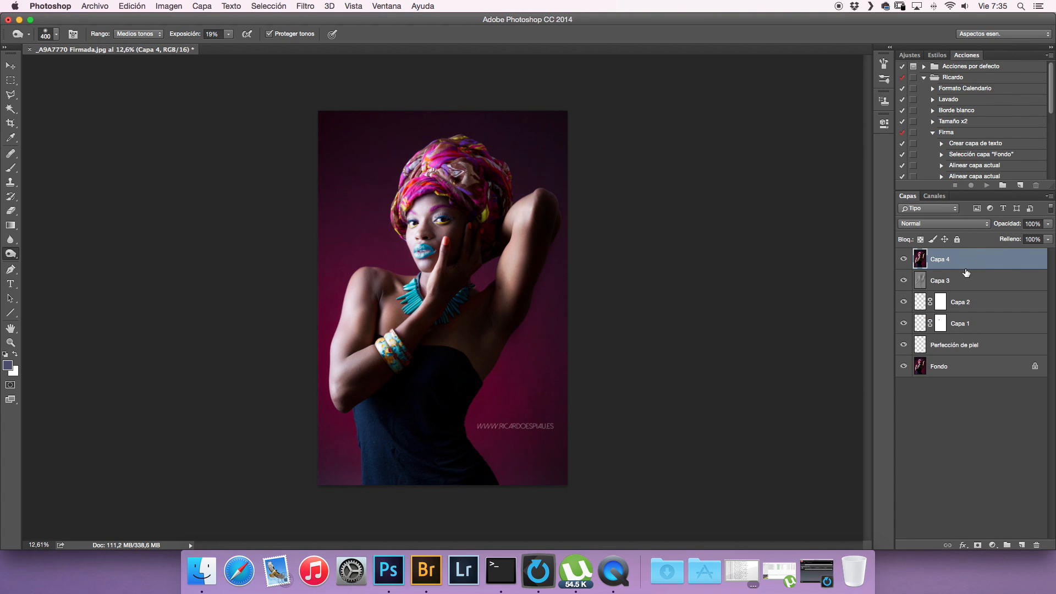
Slim the dress around the waist and hips with Liquify on the merged layer, and hide that layer to compare
left_click(305, 6)
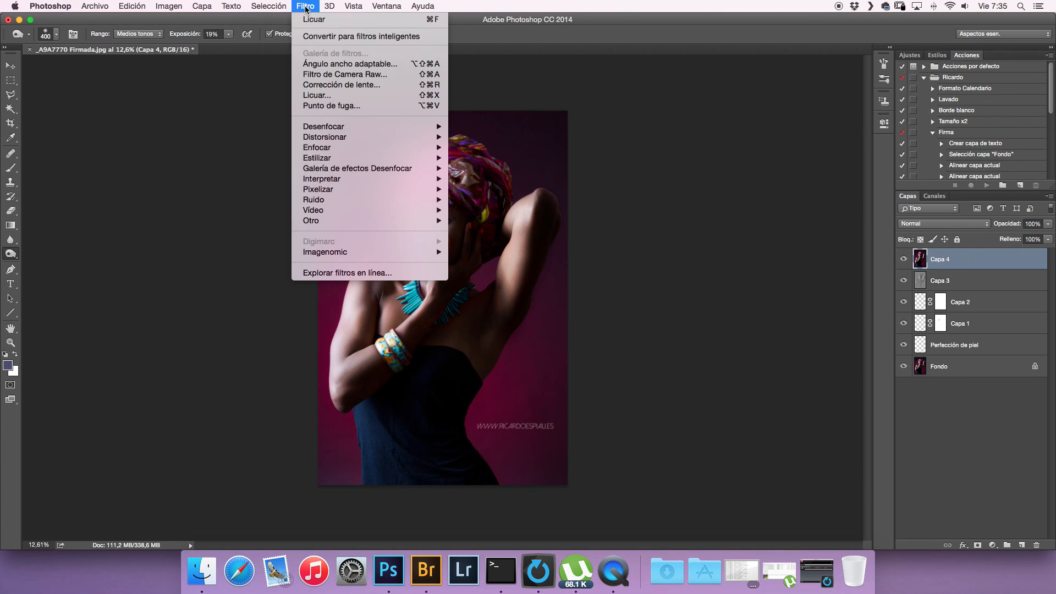
left_click(326, 107)
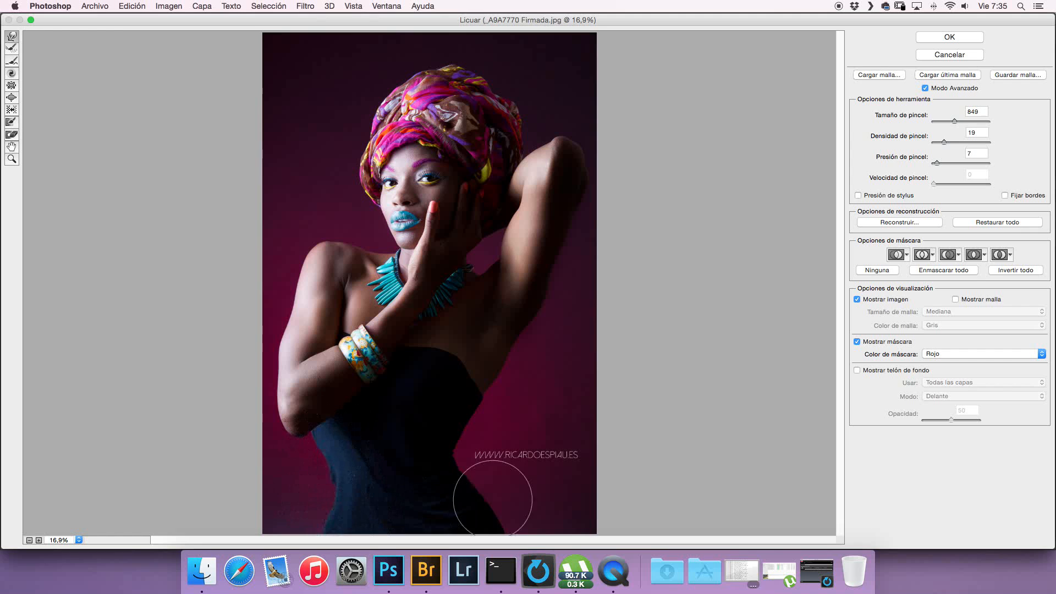
left_click(979, 37)
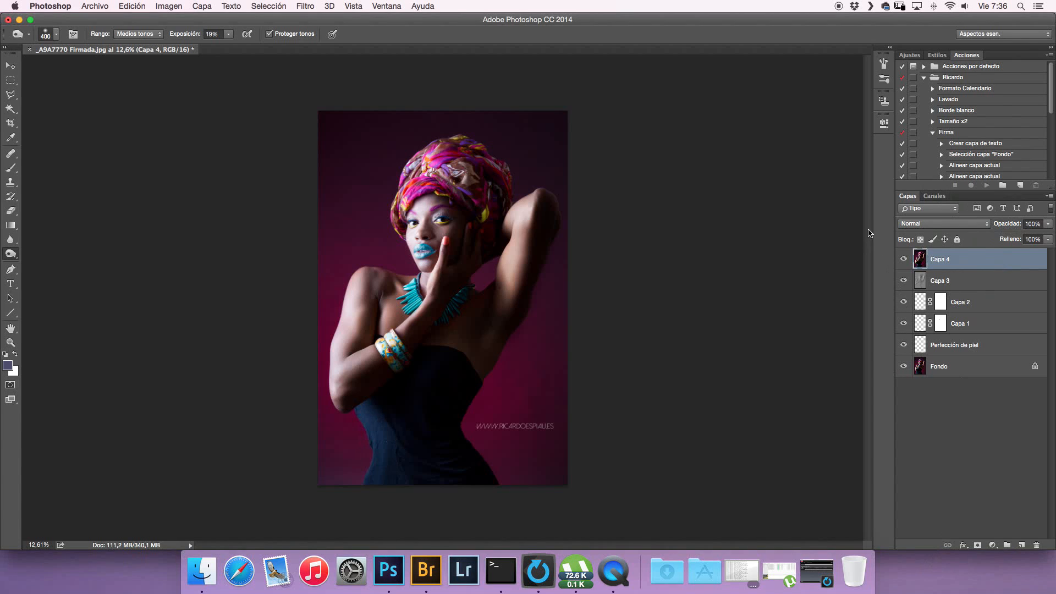
left_click(903, 259)
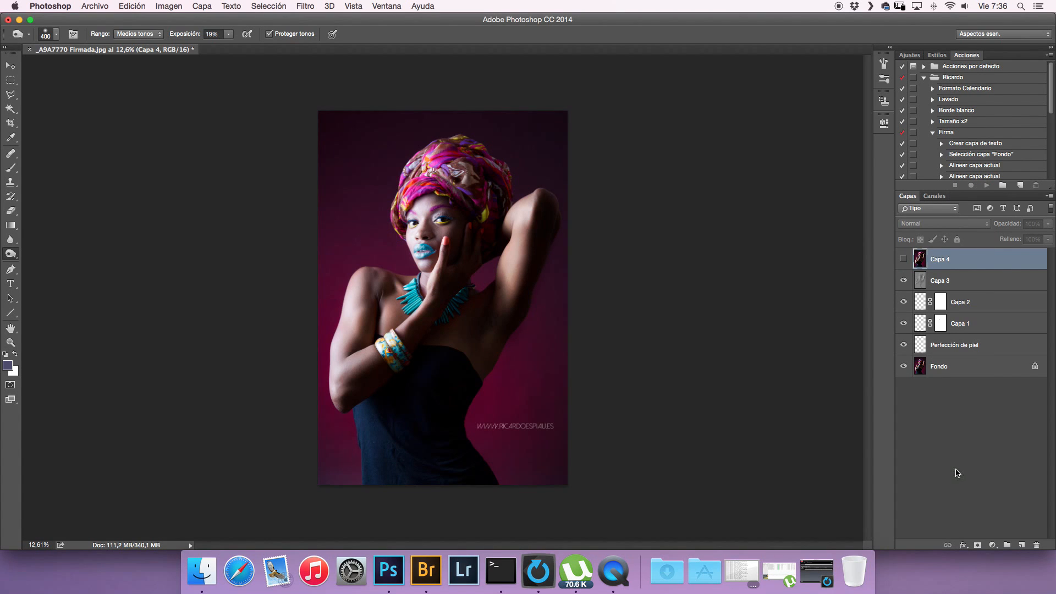
Delete Capa 4, Capa 3, Capa 2, Capa 1 and Perfección de piel, leaving only the Fondo layer
key("Delete")
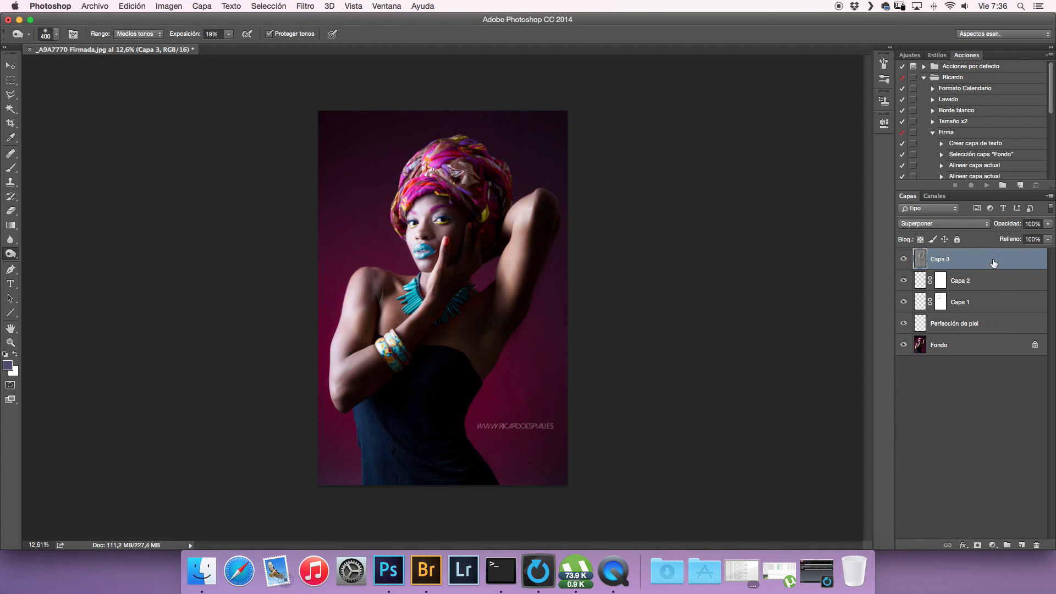
key("Delete")
key("Delete")
key("Delete")
key("Delete")
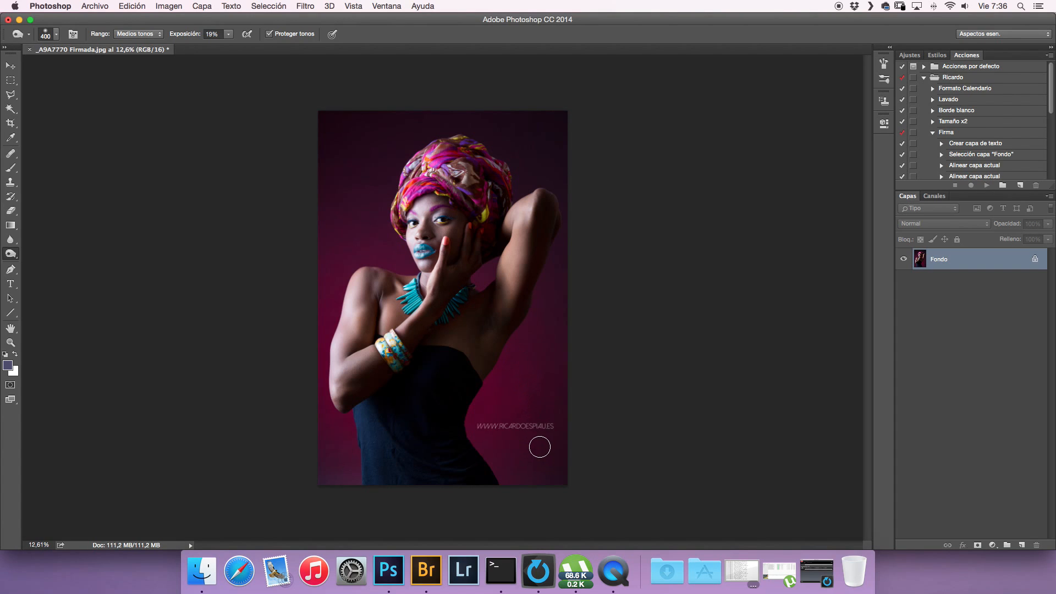
Add a paragraph text box across the woman's chest containing the word FASHION
left_click(10, 284)
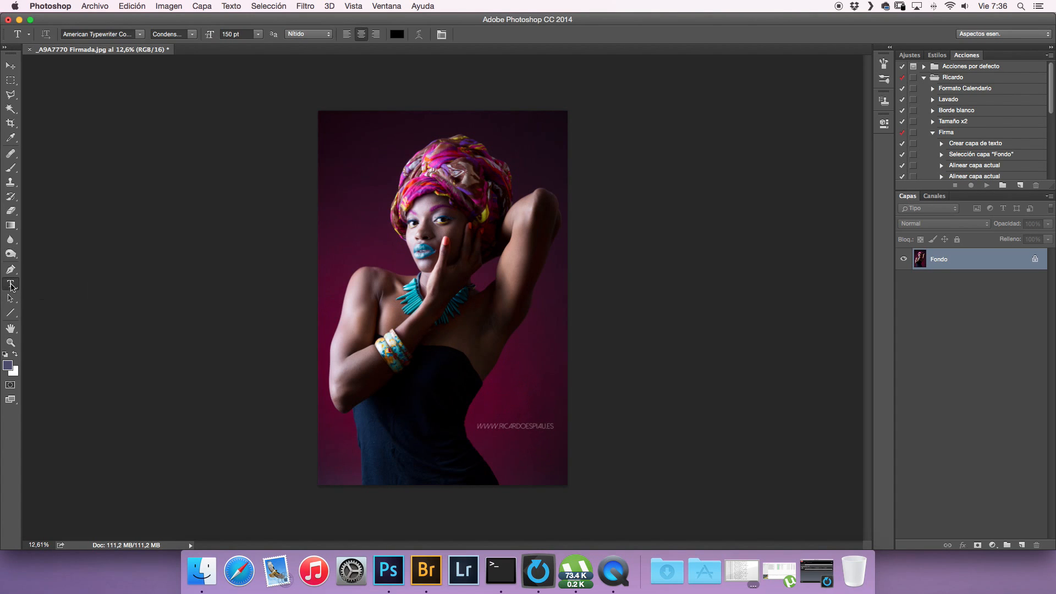
left_click_drag(349, 257, 550, 335)
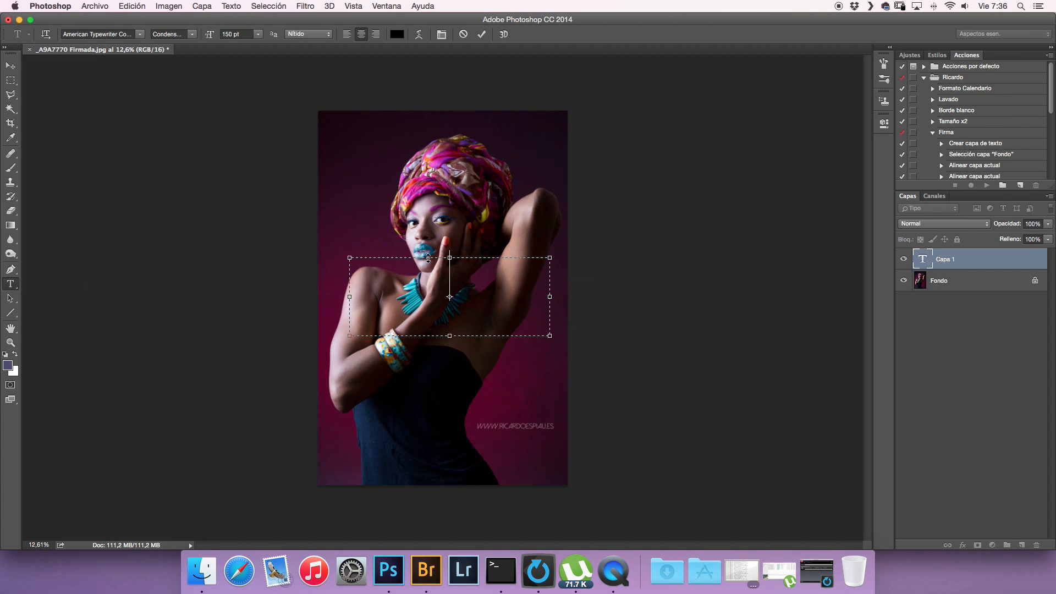
type("FASHION")
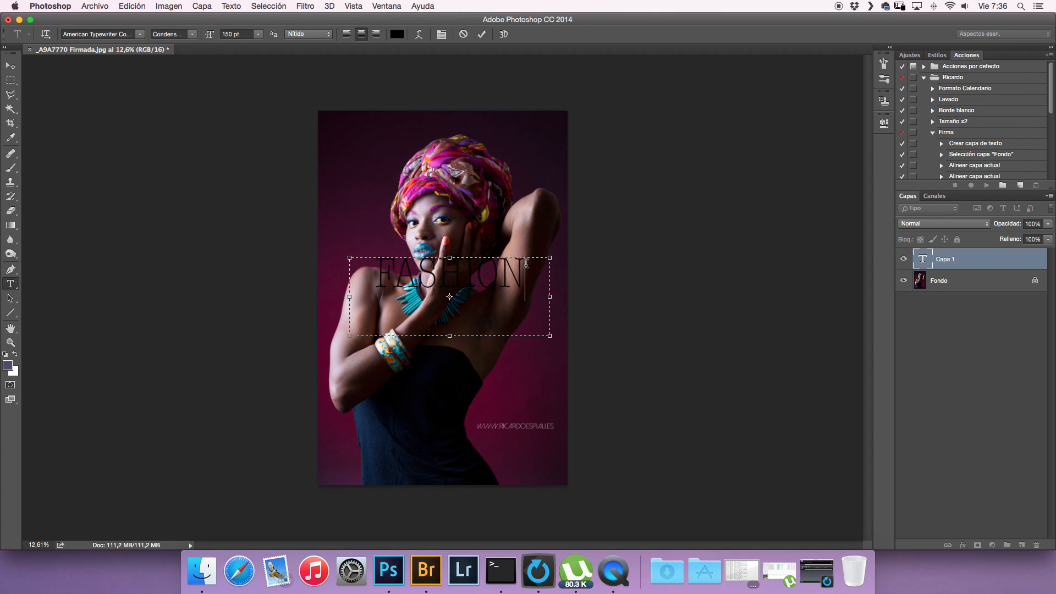
Recolour the FASHION text with the pink-purple be5bd0 sampled from the turban
left_click_drag(527, 275, 333, 278)
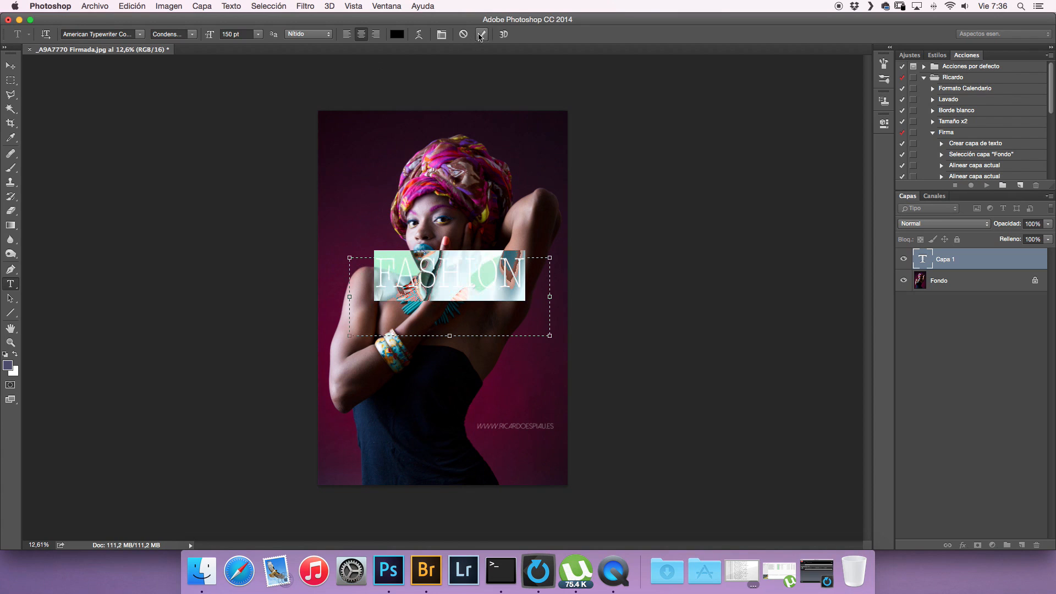
left_click(396, 34)
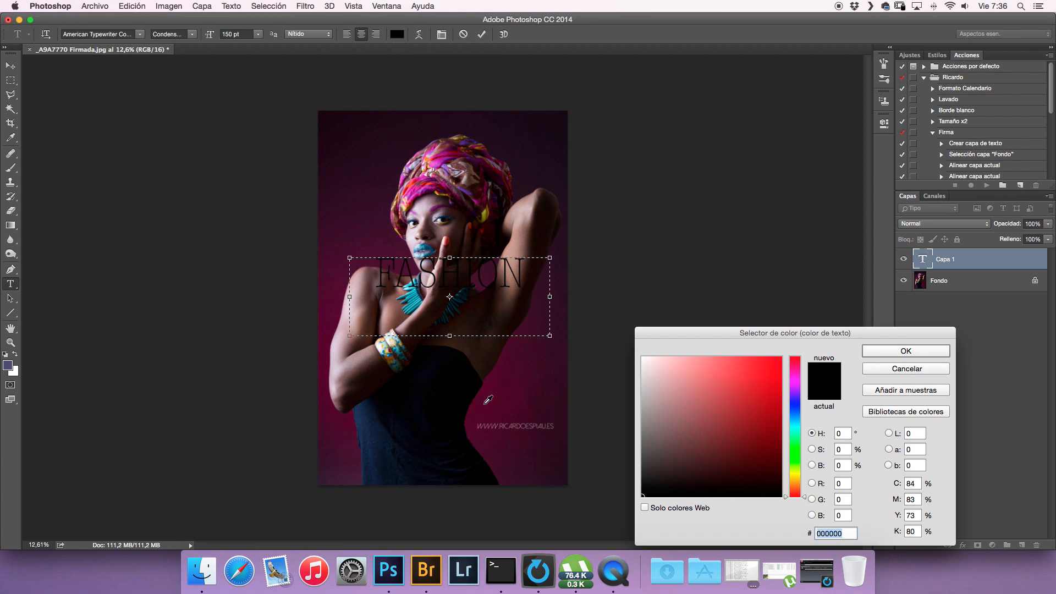
left_click(487, 402)
left_click(471, 417)
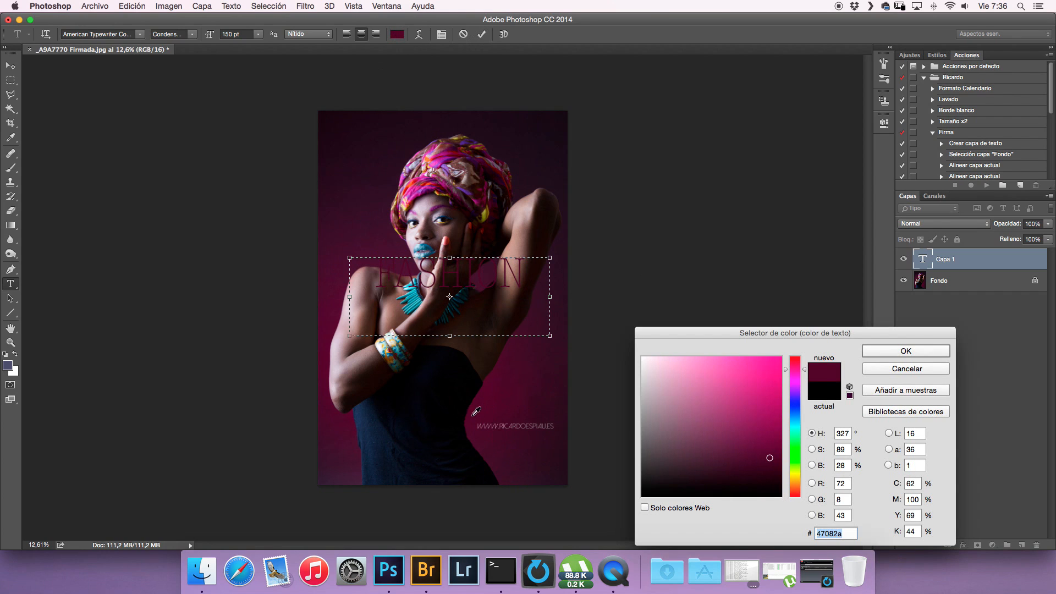
left_click(328, 293)
left_click(332, 306)
left_click(438, 158)
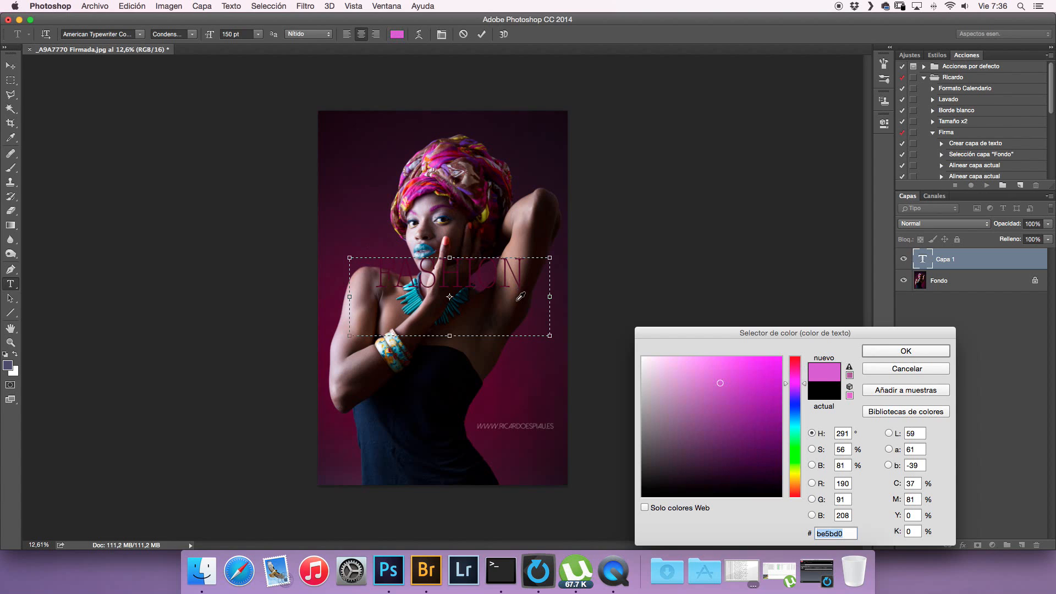
left_click(904, 351)
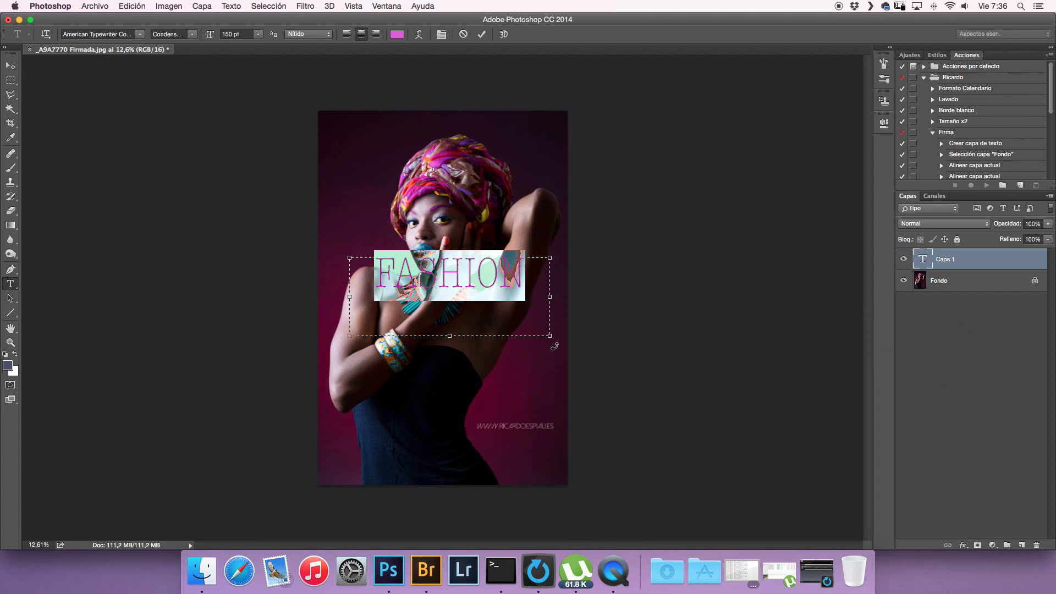
Tilt the FASHION text upward to the right, commit it, and move it down over the dress
left_click_drag(555, 346, 575, 304)
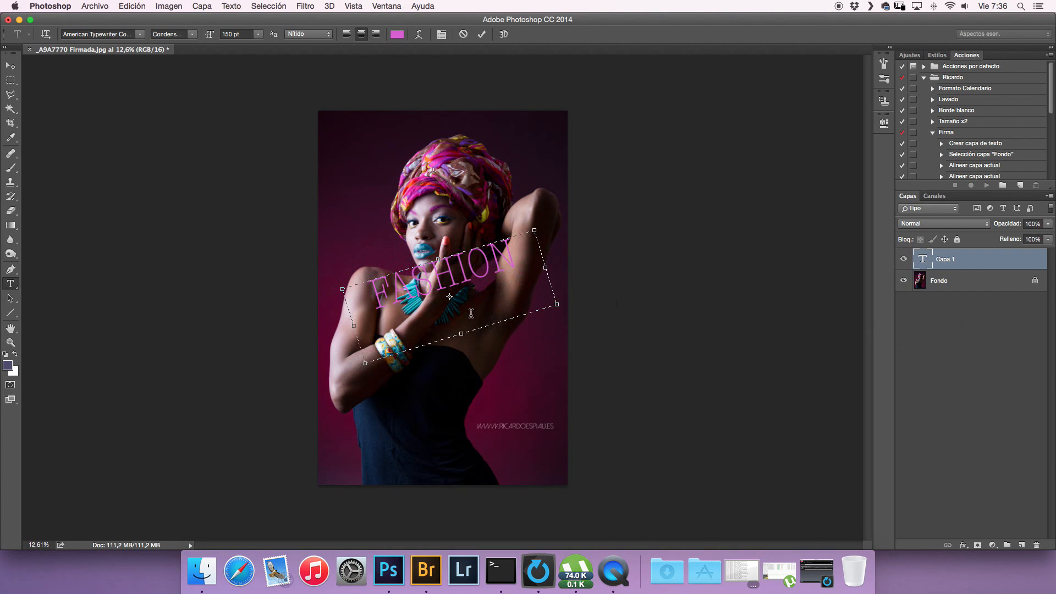
left_click(481, 34)
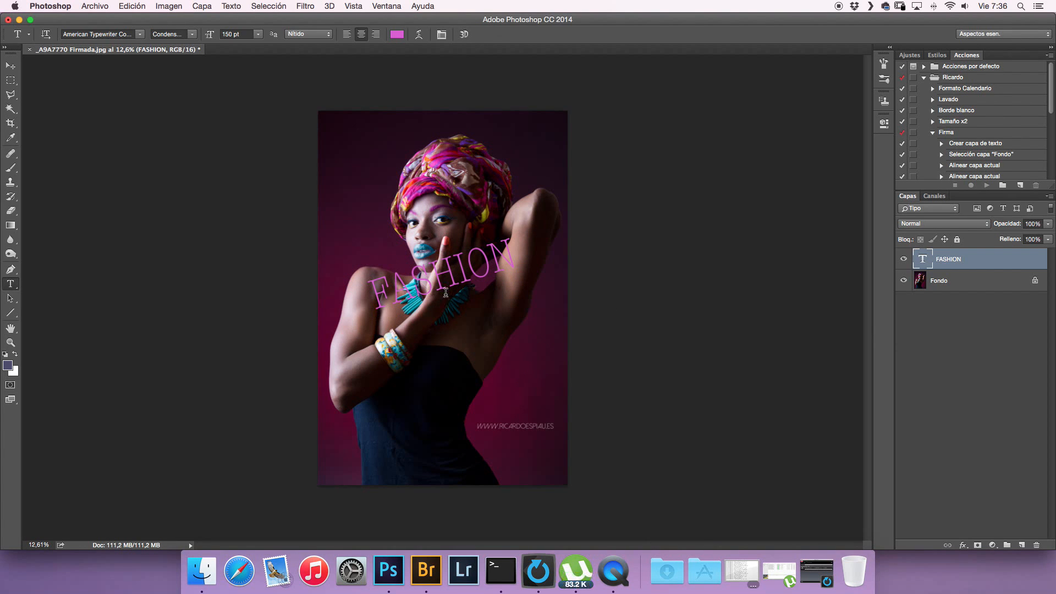
key("v")
left_click_drag(445, 292, 449, 406)
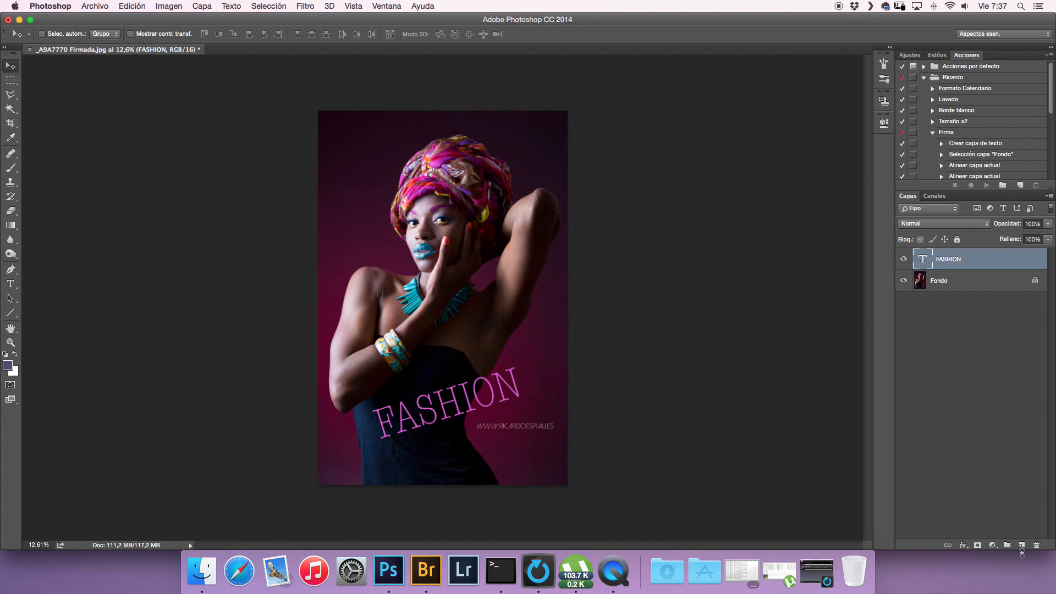
Add a Hue/Saturation adjustment layer above FASHION with the saturation at +66
left_click(991, 545)
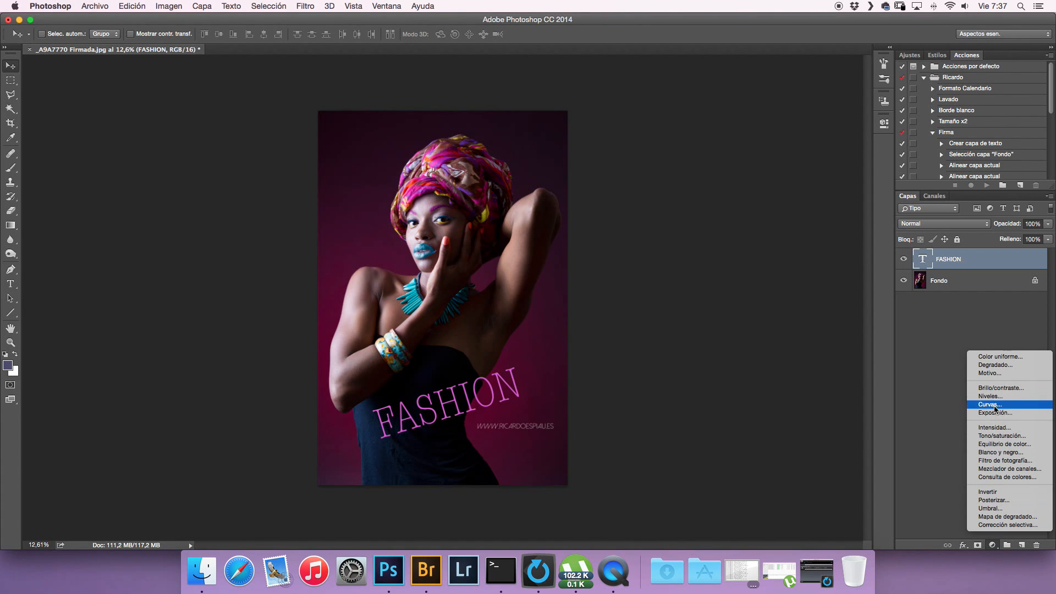
left_click(992, 436)
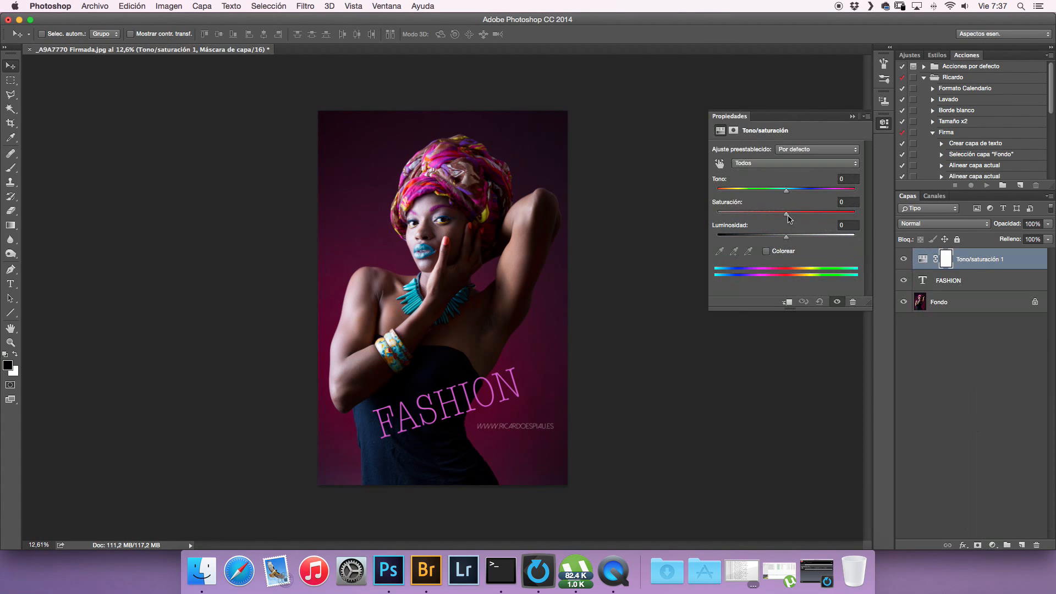
left_click_drag(788, 218, 828, 219)
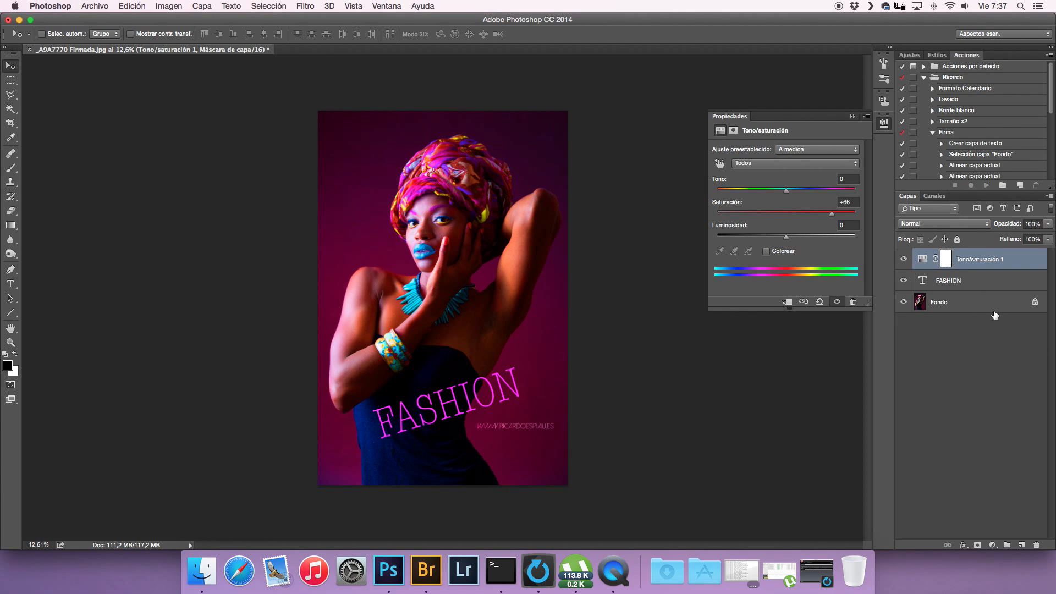
Clip the Hue/Saturation adjustment to the FASHION text layer with a clipping mask
left_click(1023, 259)
right_click(1023, 259)
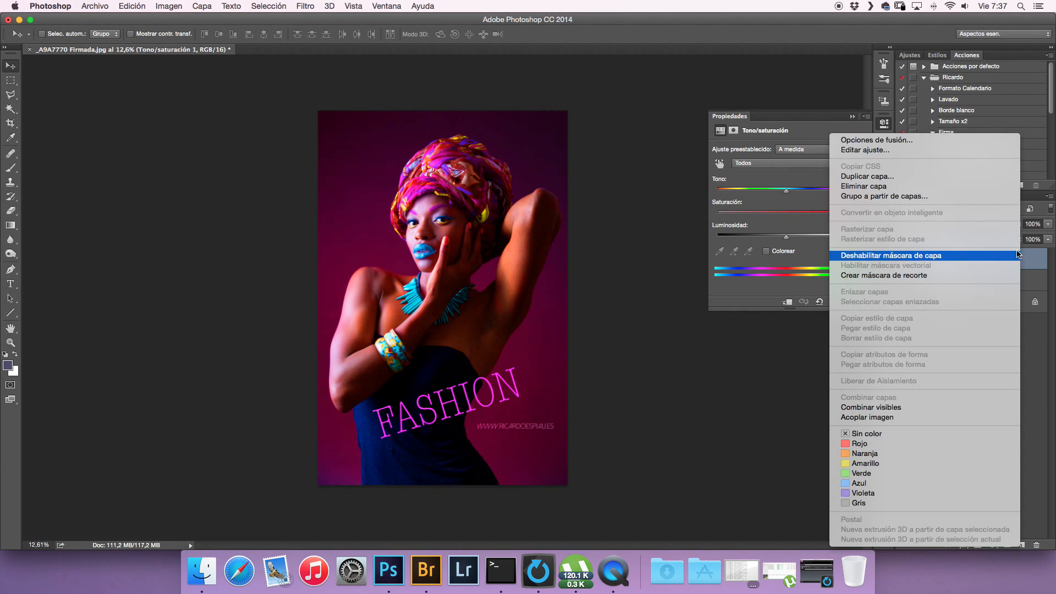
left_click(882, 277)
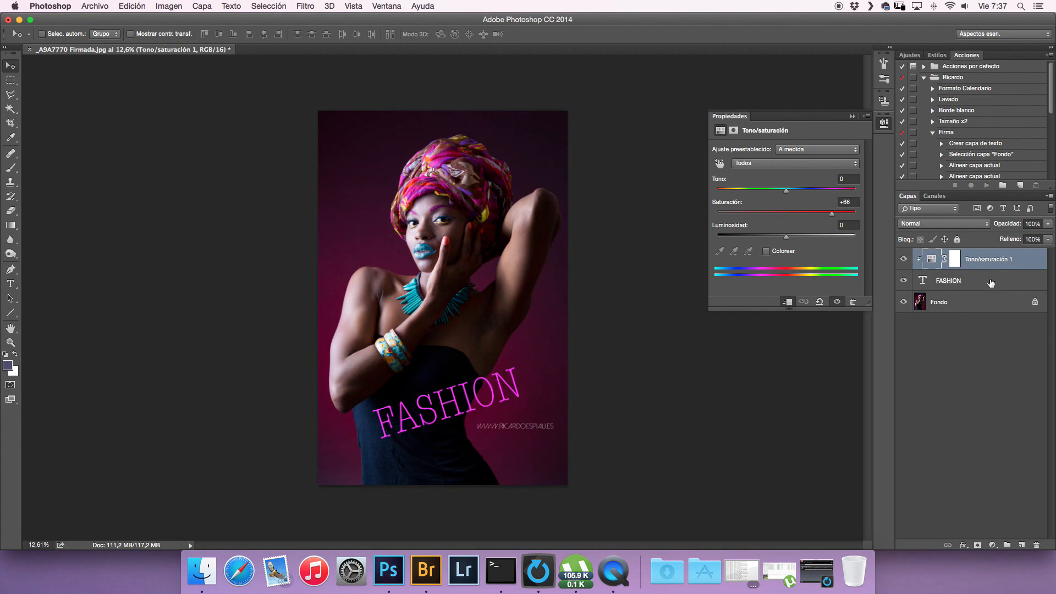
Release the Hue/Saturation layer's clipping mask and clip it to the FASHION layer again
left_click_drag(987, 271, 986, 264)
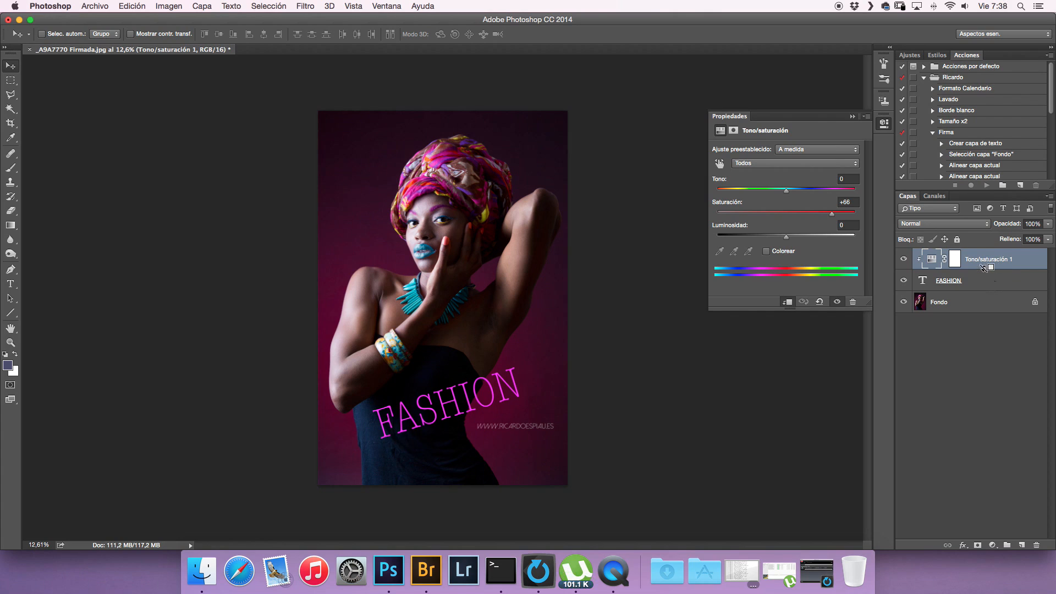
left_click(984, 268, "alt")
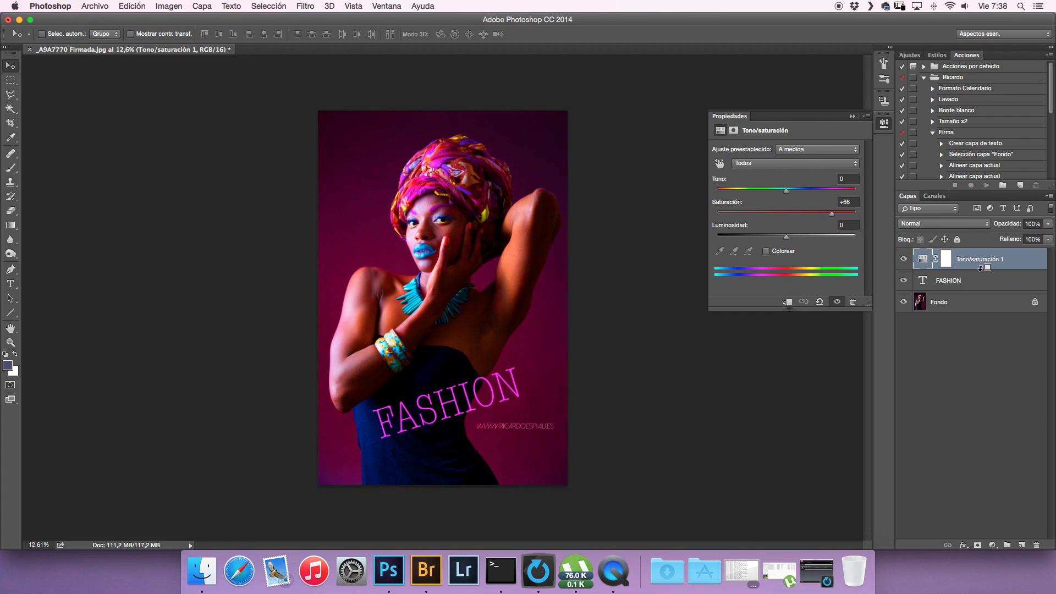
left_click(979, 268, "alt")
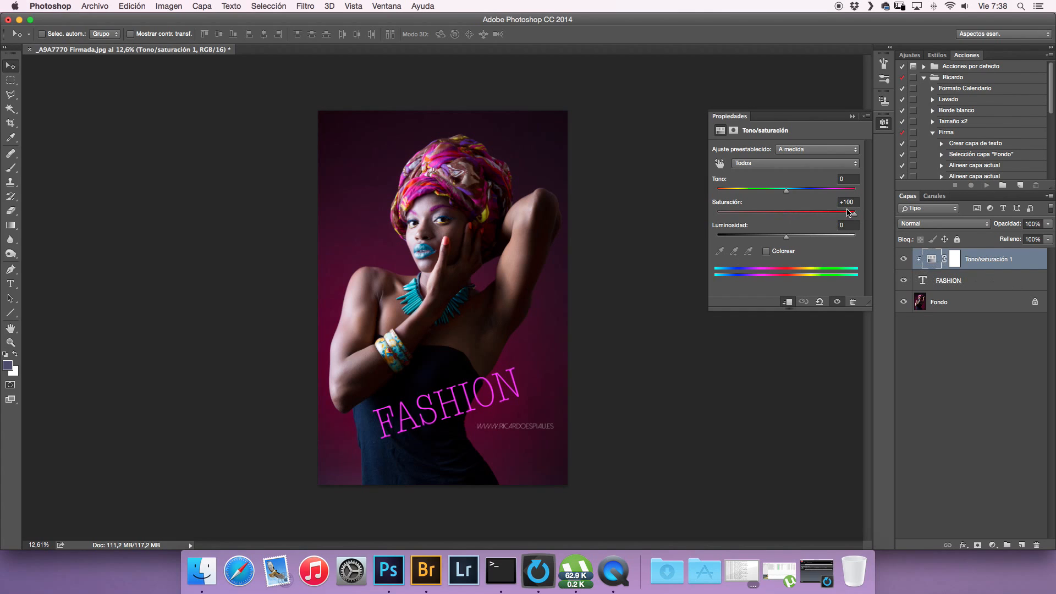
Set the clipped Hue/Saturation adjustment to hue -34, saturation +85 and lightness +10
left_click_drag(853, 212, 789, 195)
left_click(959, 287)
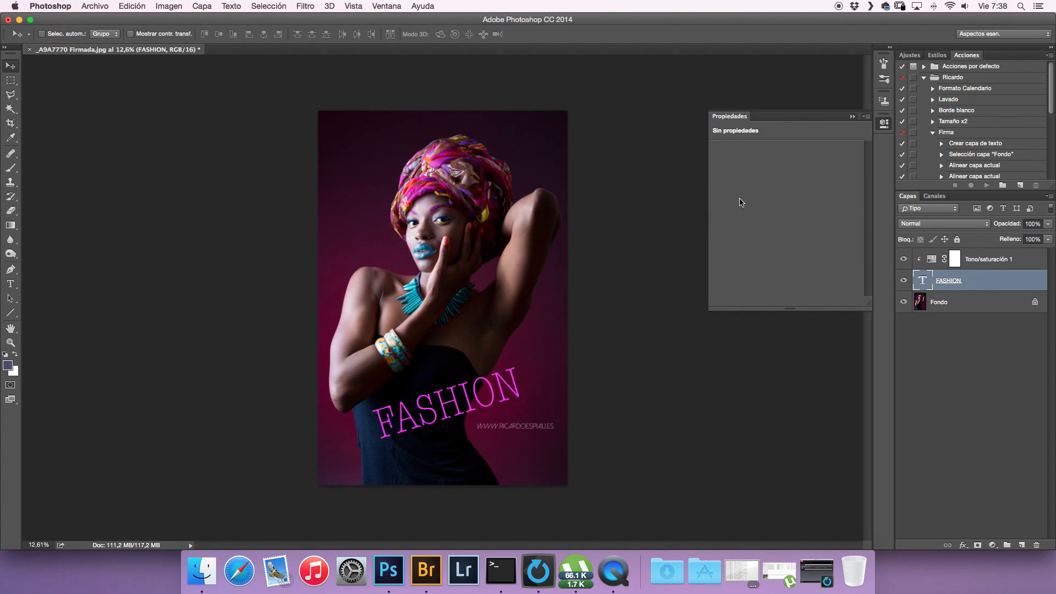
key("t")
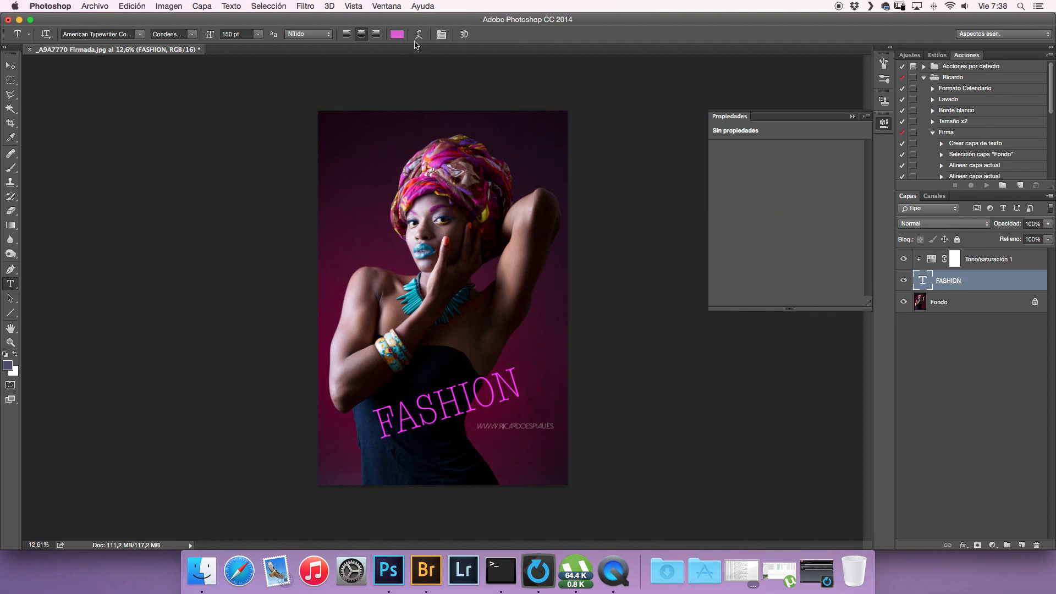
left_click(1023, 260)
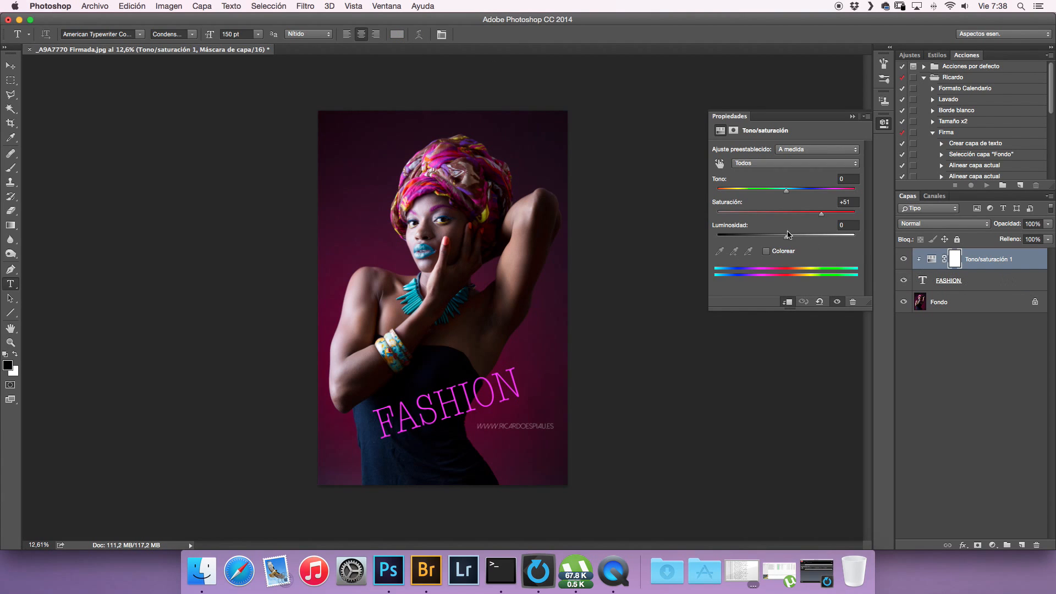
left_click_drag(786, 238, 845, 215)
left_click_drag(787, 191, 763, 199)
left_click_drag(821, 237, 793, 237)
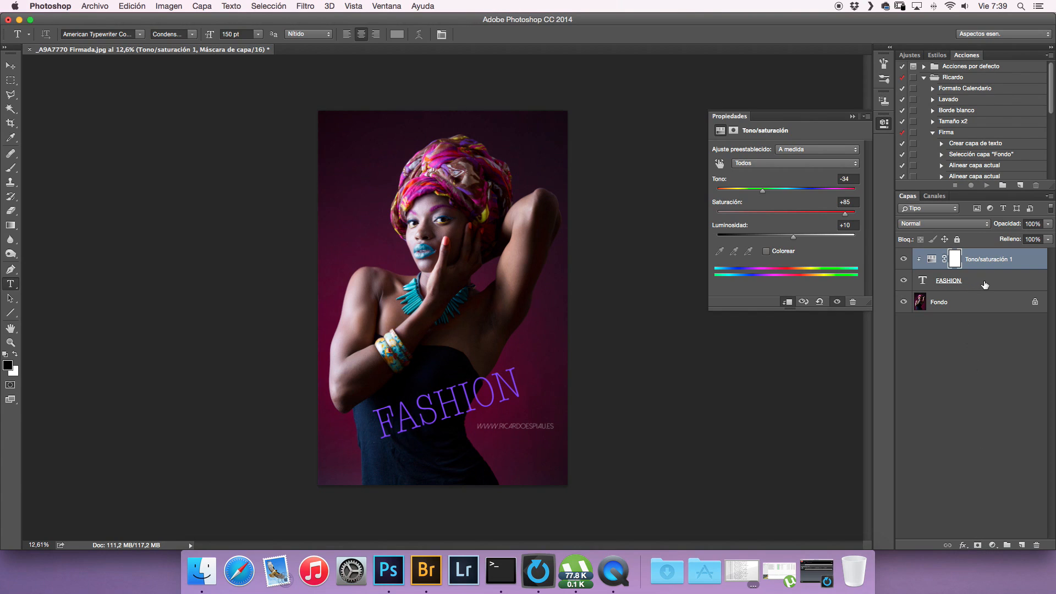
Add a hide-all layer mask to the FASHION text layer and invert it to white
left_click(982, 284)
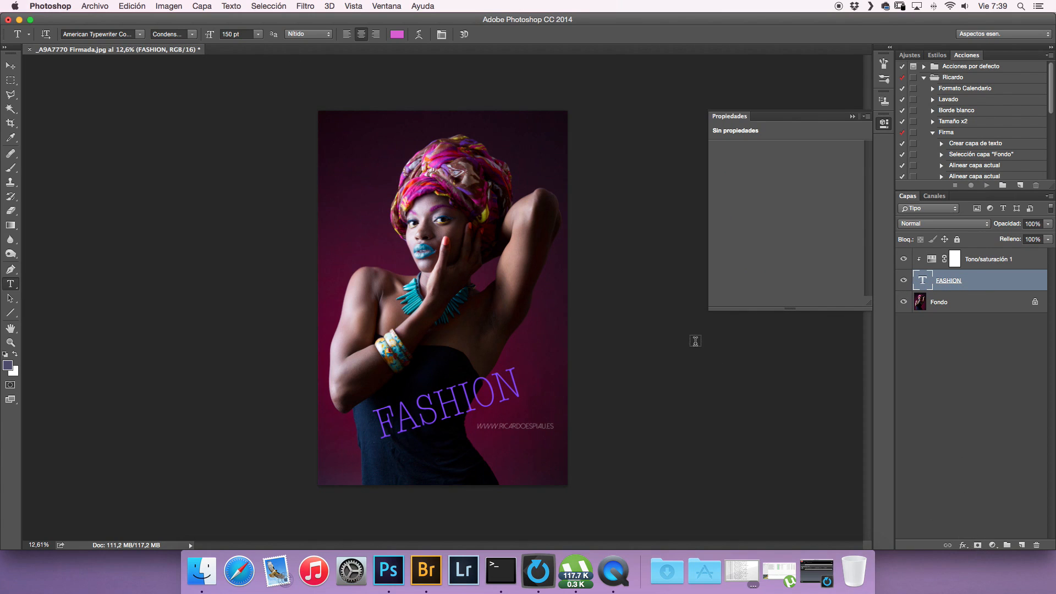
left_click(202, 7)
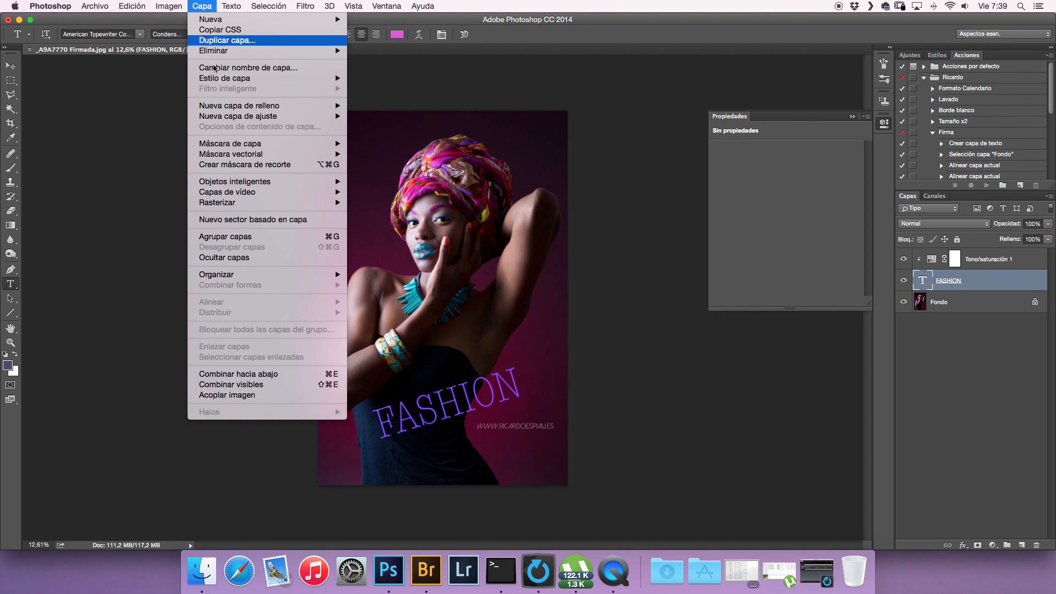
mouse_move(232, 145)
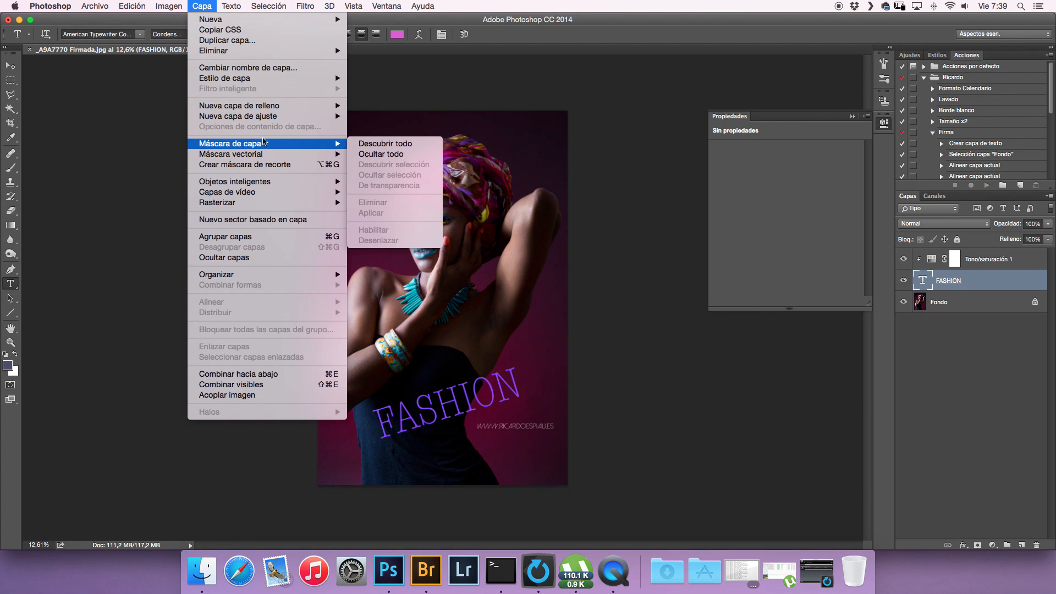
left_click(364, 155)
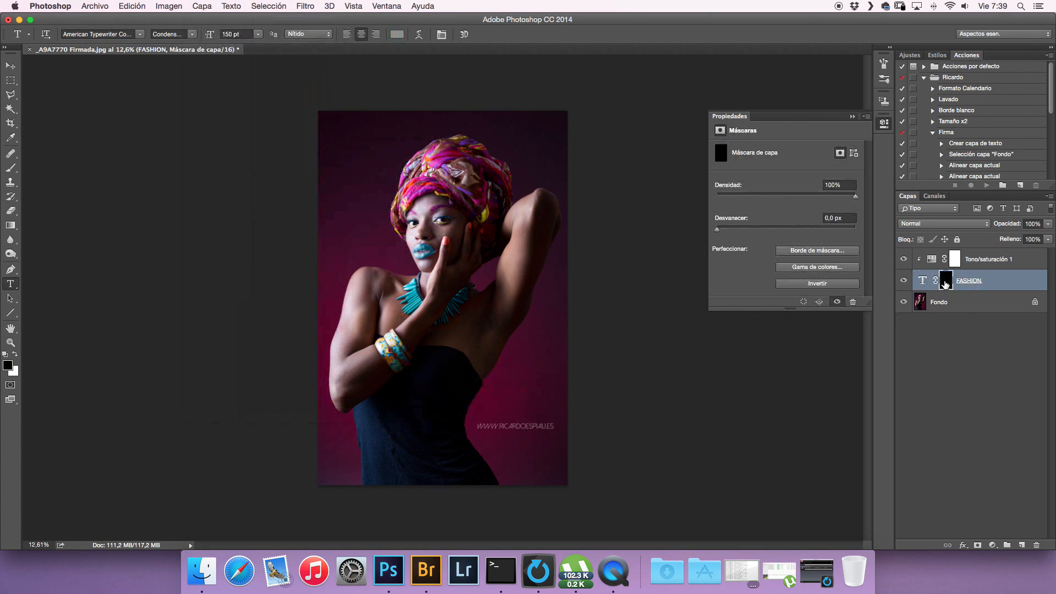
key("super+i")
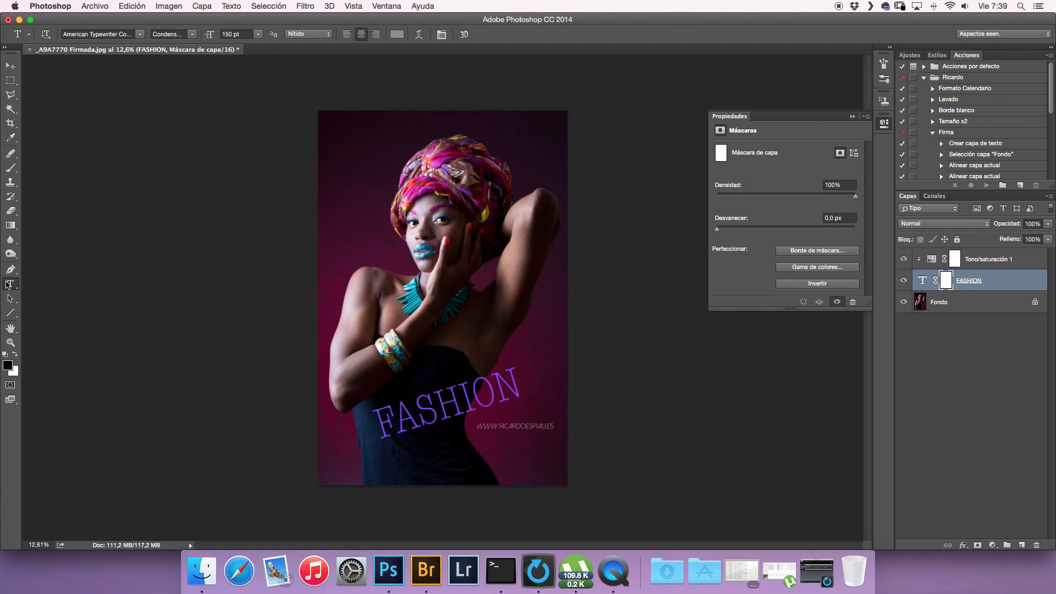
Draw a linear gradient on the FASHION layer's mask along the slanted word from F to N
left_click(10, 168)
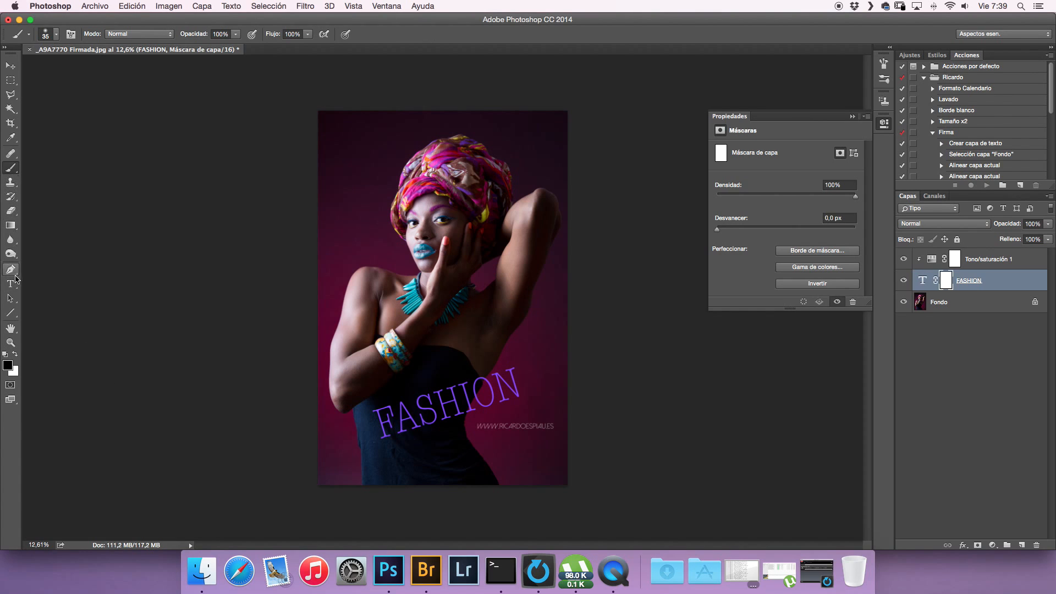
left_click(11, 226)
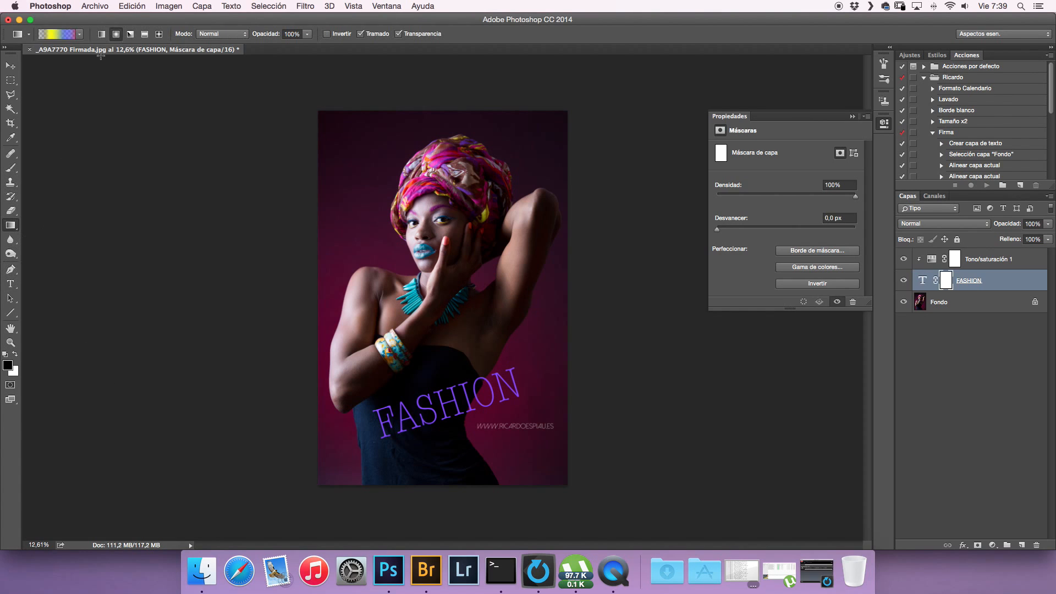
left_click(102, 34)
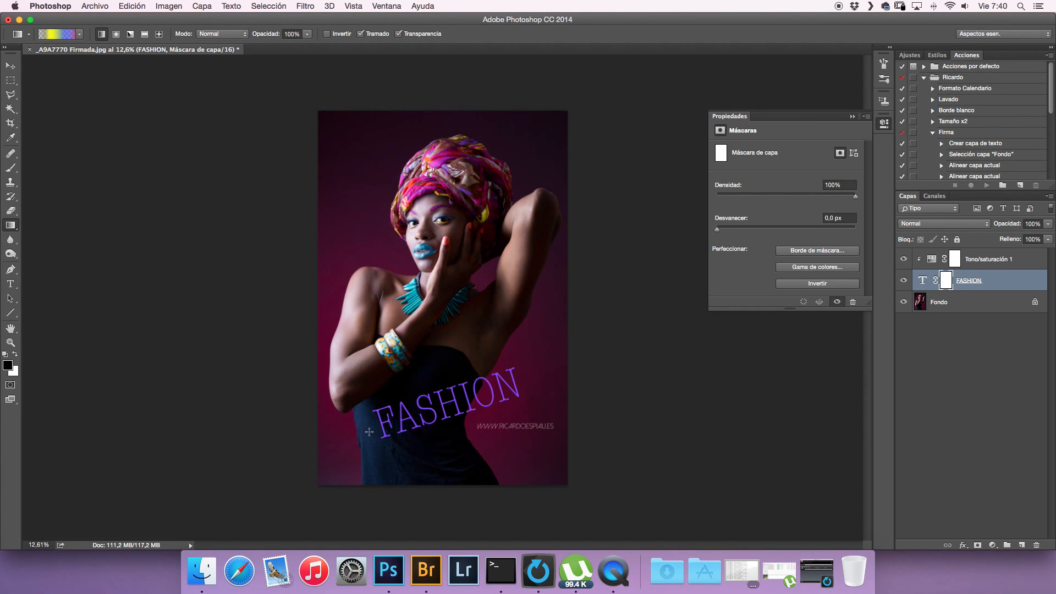
left_click_drag(369, 432, 533, 376)
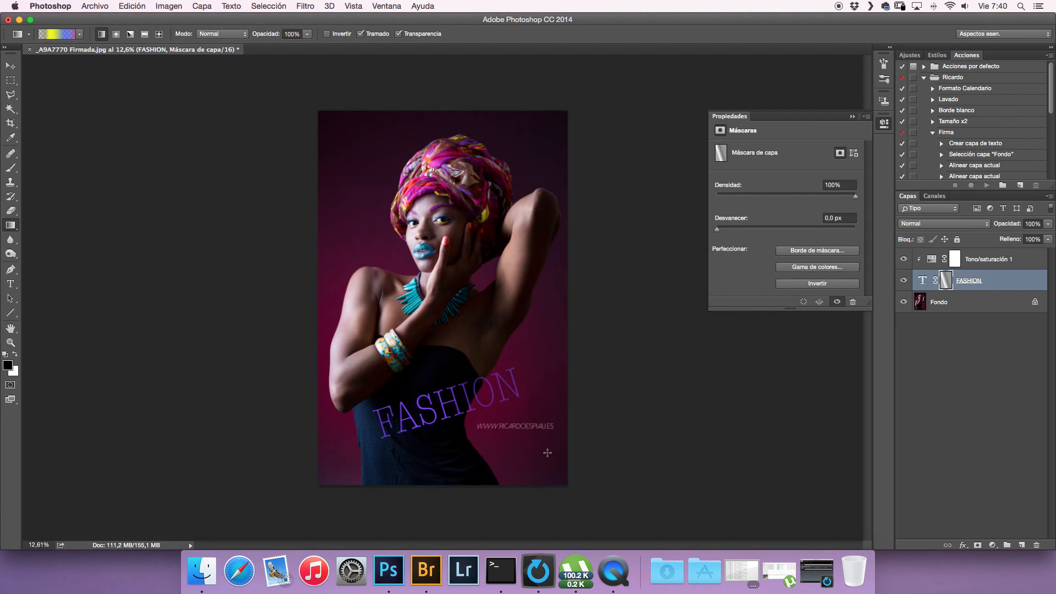
Switch the gradient to the black-to-white preset and draw it across the FASHION layer's mask from F to N
left_click(946, 281, "alt")
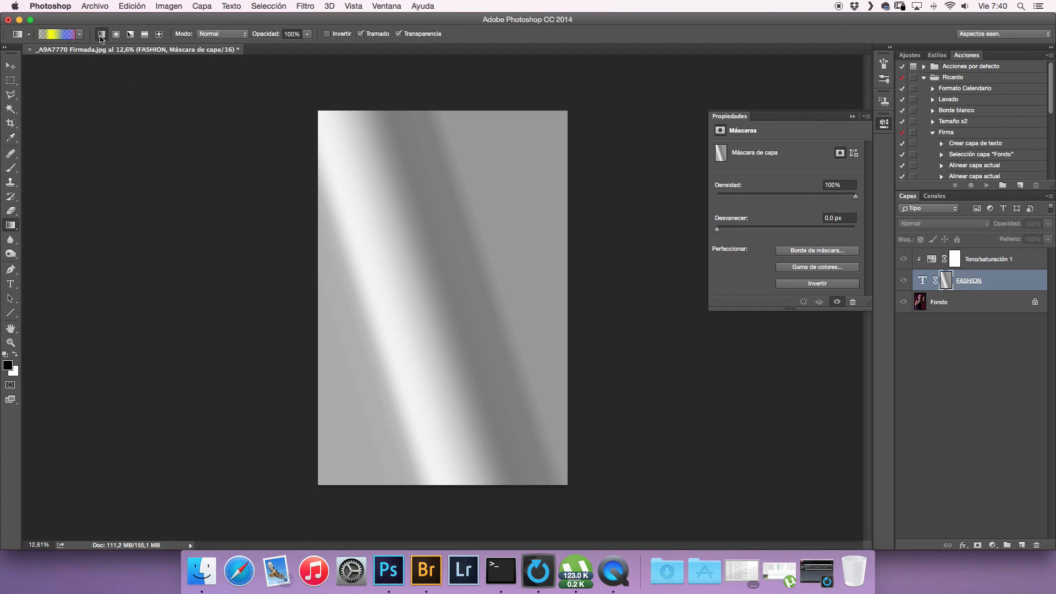
left_click(58, 34)
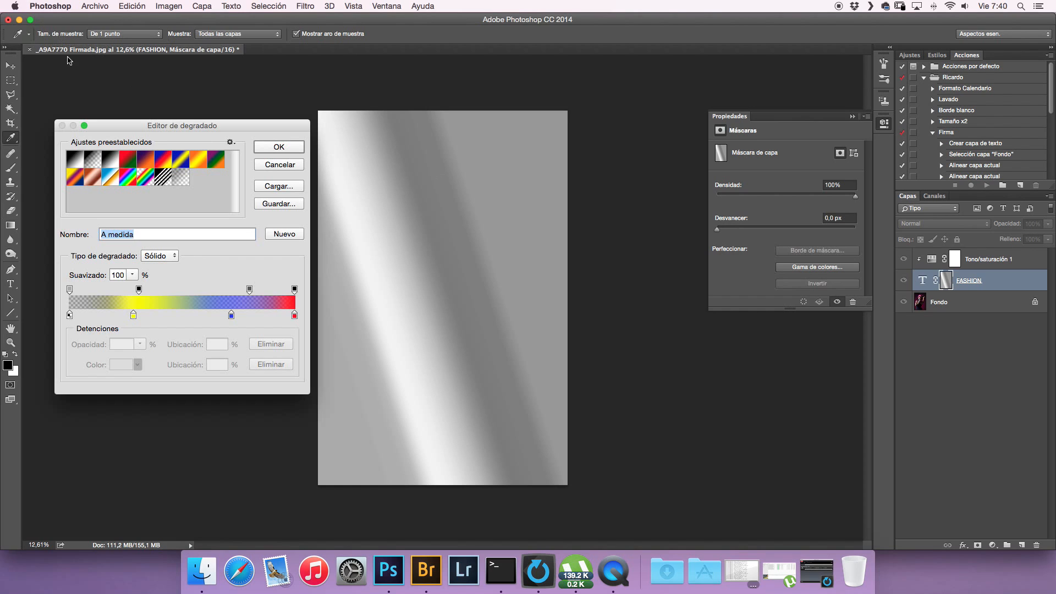
left_click(77, 164)
left_click(264, 147)
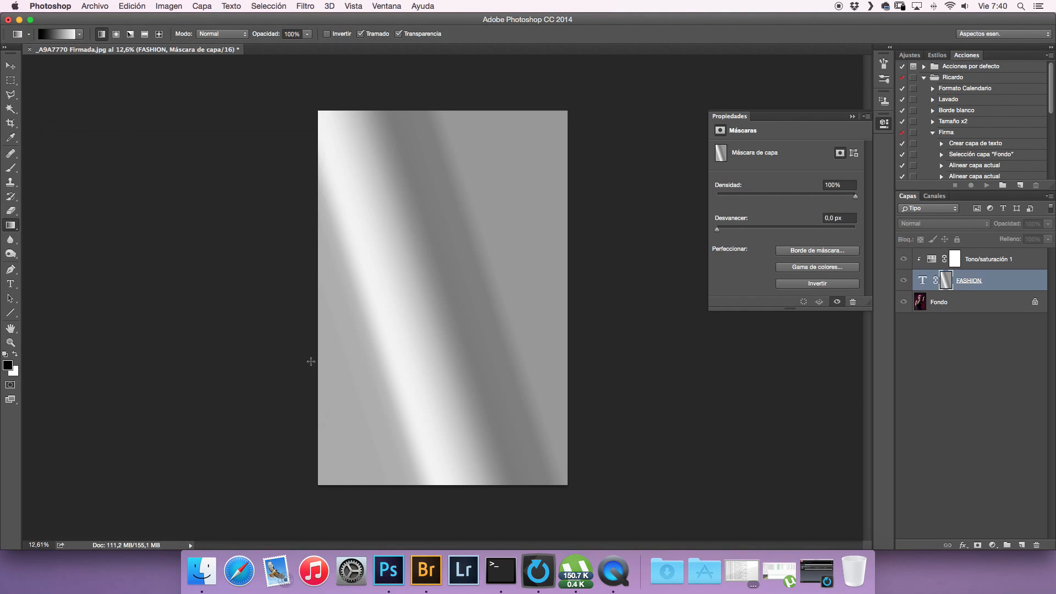
left_click(943, 281, "alt")
left_click(944, 282, "alt")
left_click(946, 282, "alt")
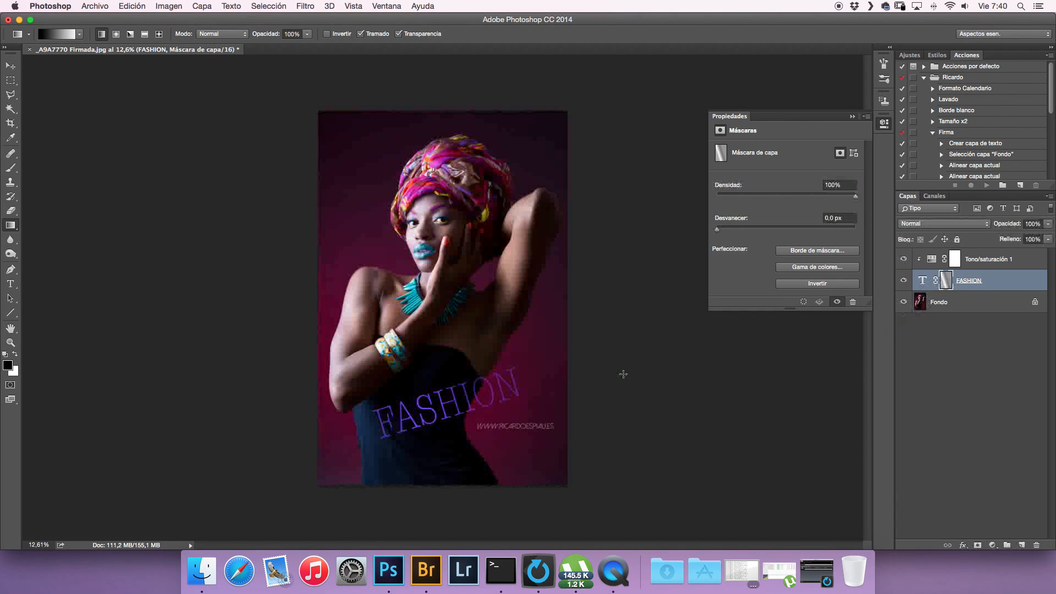
left_click_drag(361, 436, 532, 373)
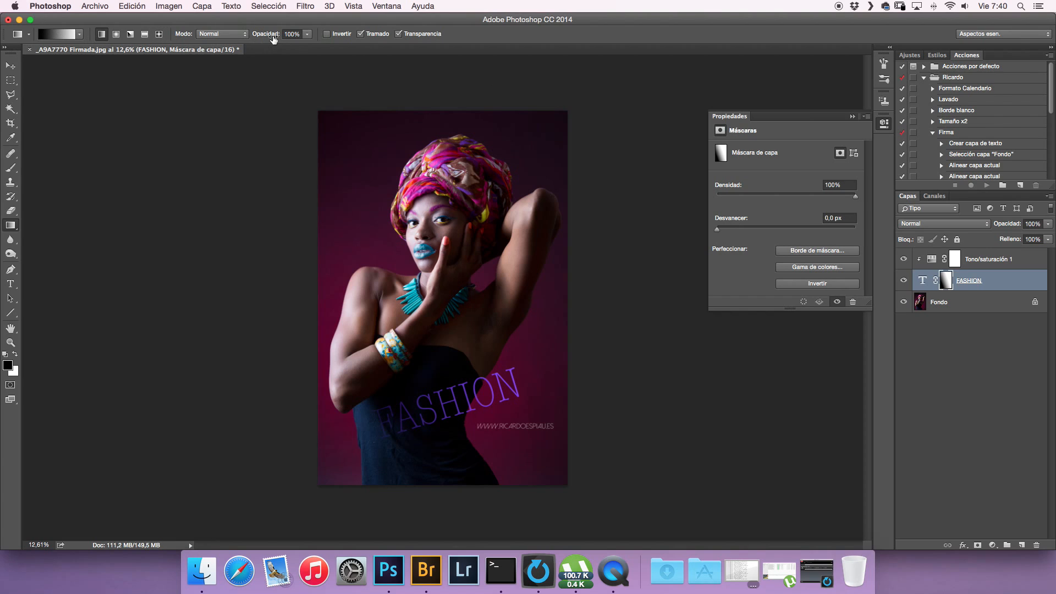
Set the gradient opacity to 76%, undo the earlier mask gradients and redraw one across the FASHION mask from F to N
left_click_drag(273, 37, 255, 38)
left_click_drag(377, 433, 528, 396)
key("super+z")
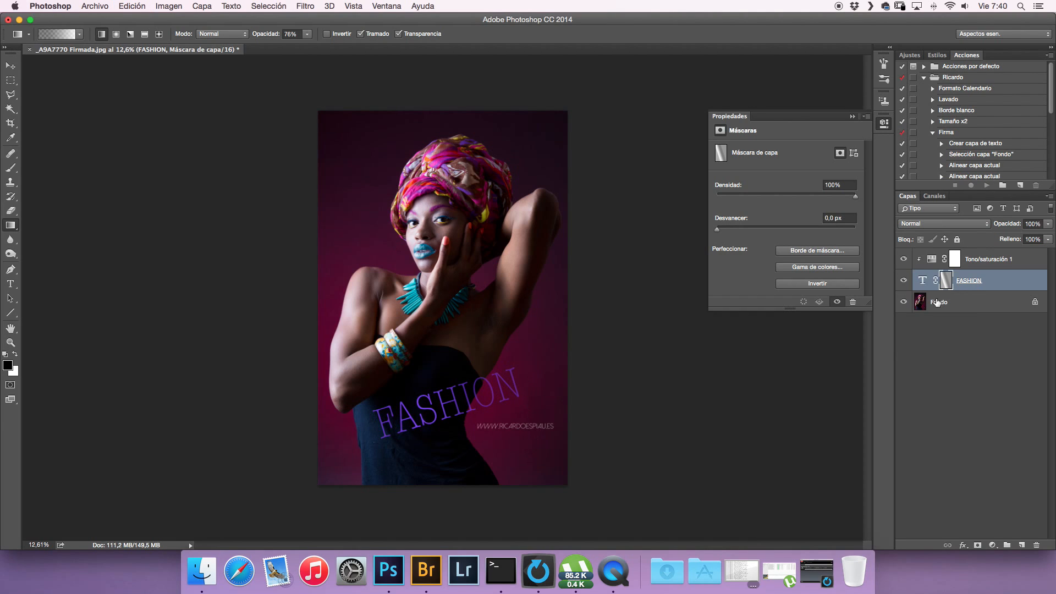
key("super+z")
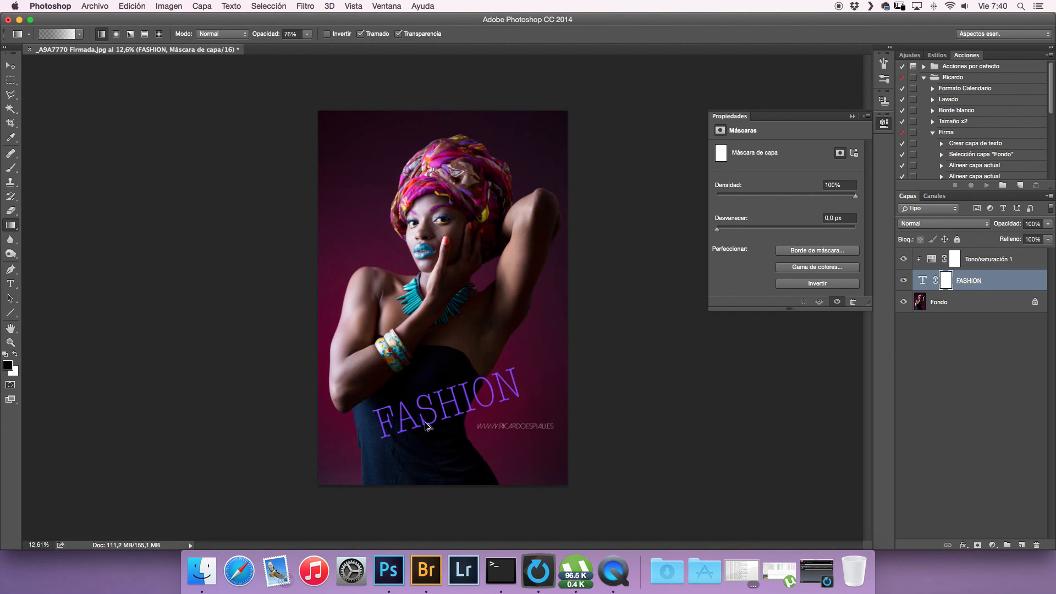
left_click_drag(377, 431, 545, 378)
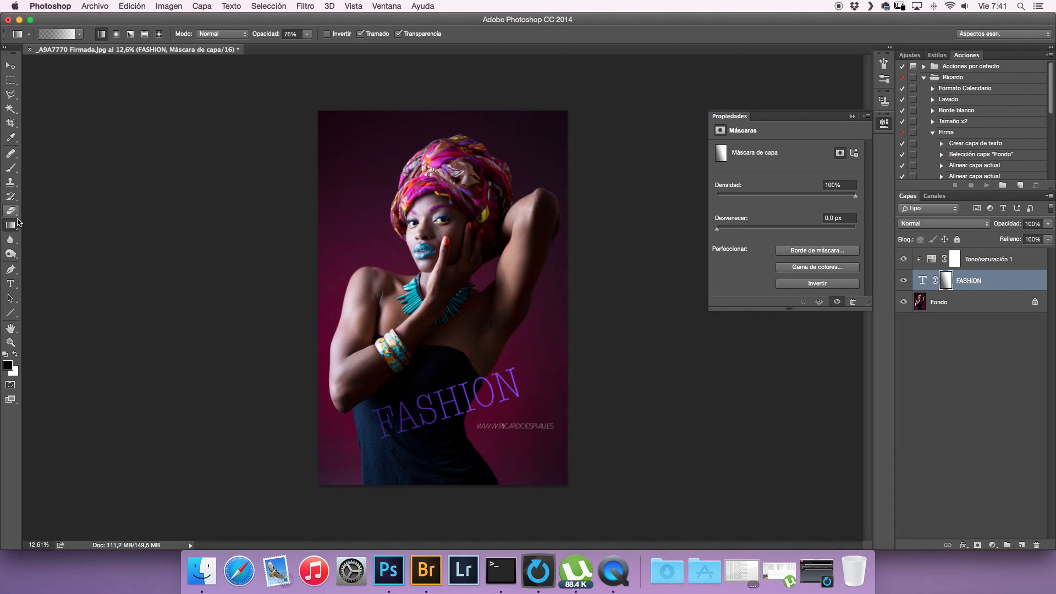
Paint black on the Hue/Saturation layer's mask across the word FASHION with a 700 px brush
left_click(10, 169)
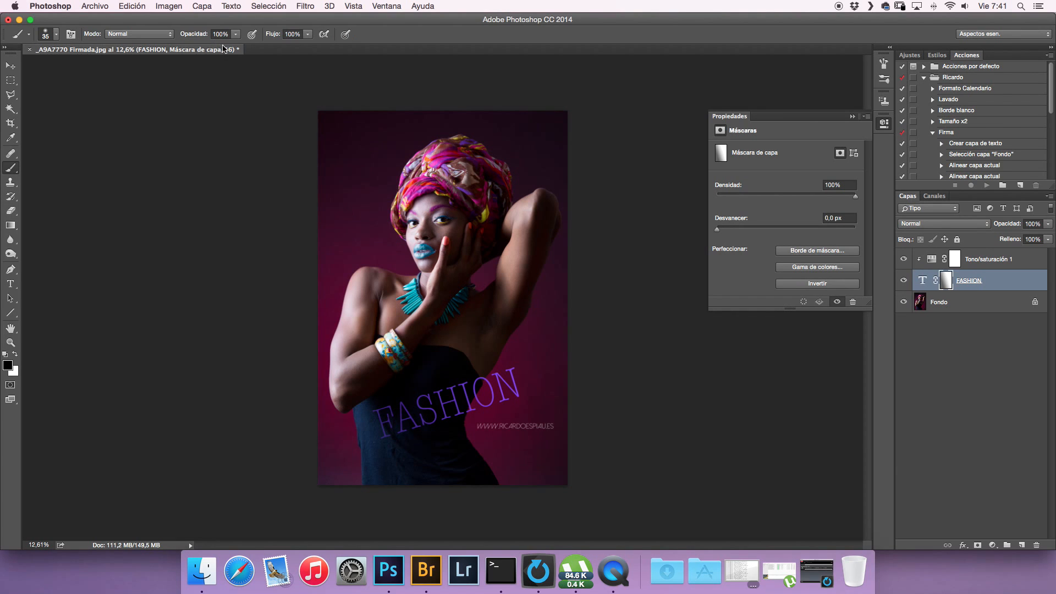
key("bracketright")
key("bracketright")
key("bracketright")
key("bracketright")
key("bracketright")
key("bracketright")
key("bracketright")
key("bracketright")
key("bracketright")
key("bracketright")
key("bracketright")
key("bracketright")
left_click(954, 262)
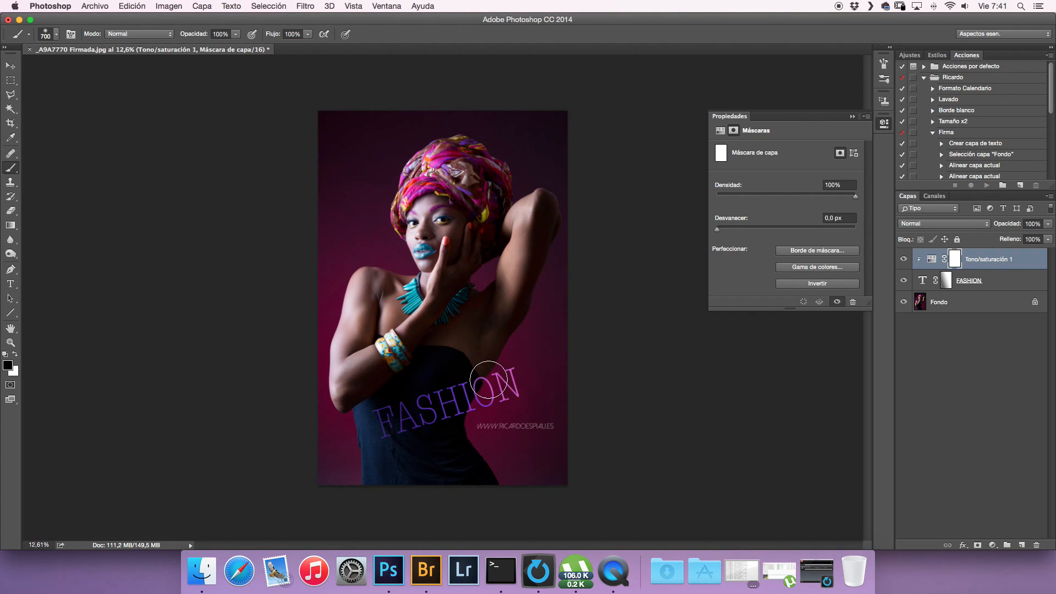
mouse_move(488, 379)
left_mouse_down()
mouse_move(418, 356)
mouse_move(521, 393)
mouse_move(382, 366)
mouse_move(386, 434)
mouse_move(412, 450)
mouse_move(366, 429)
left_mouse_up()
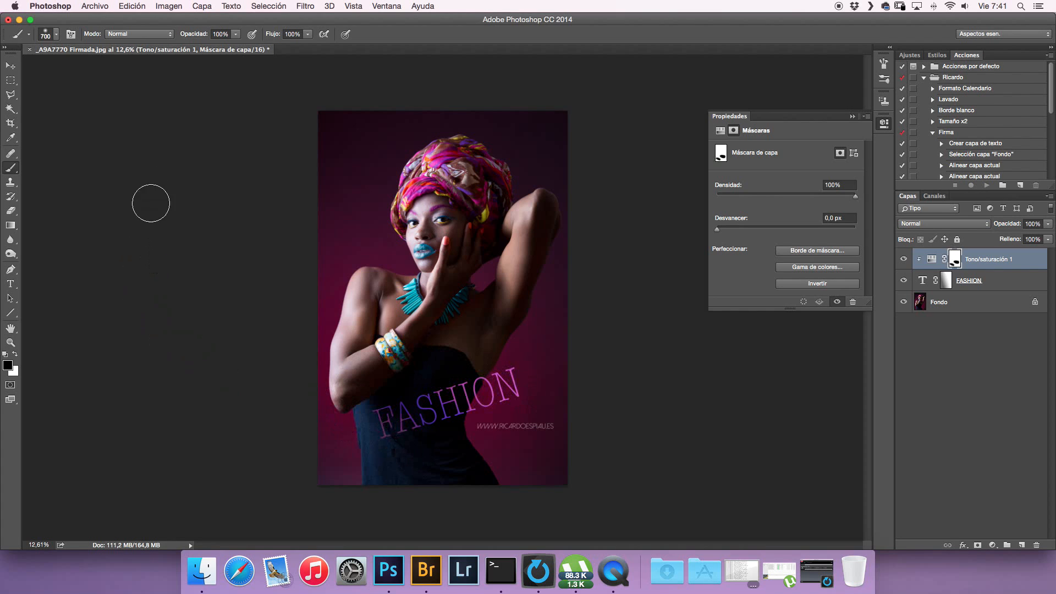
Reduce the brush opacity to 36% and paint white over the FASHION letters on the Hue/Saturation mask
left_click(235, 34)
left_click_drag(238, 45, 202, 49)
key("x")
mouse_move(527, 377)
left_mouse_down()
mouse_move(532, 360)
mouse_move(456, 336)
mouse_move(531, 366)
mouse_move(494, 370)
left_mouse_up()
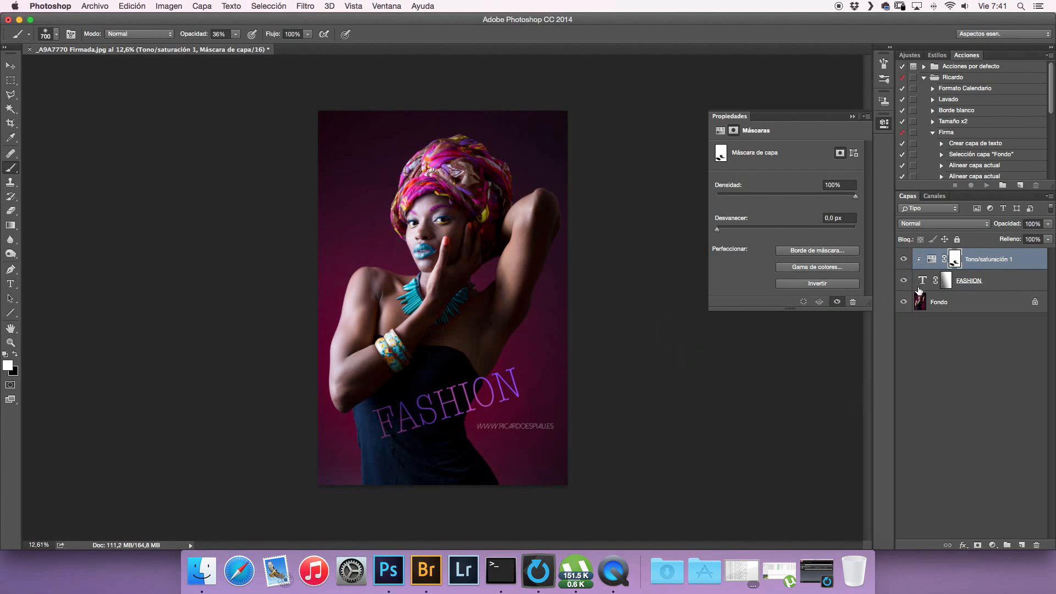
mouse_move(363, 454)
left_mouse_down()
mouse_move(389, 436)
mouse_move(377, 418)
mouse_move(401, 431)
mouse_move(380, 407)
mouse_move(436, 407)
mouse_move(532, 379)
left_mouse_up()
mouse_move(390, 423)
left_mouse_down()
mouse_move(458, 415)
mouse_move(511, 389)
mouse_move(488, 383)
mouse_move(397, 416)
mouse_move(421, 406)
left_mouse_up()
Hide the Hue/Saturation layer and disable the FASHION text layer's mask
left_click(904, 259)
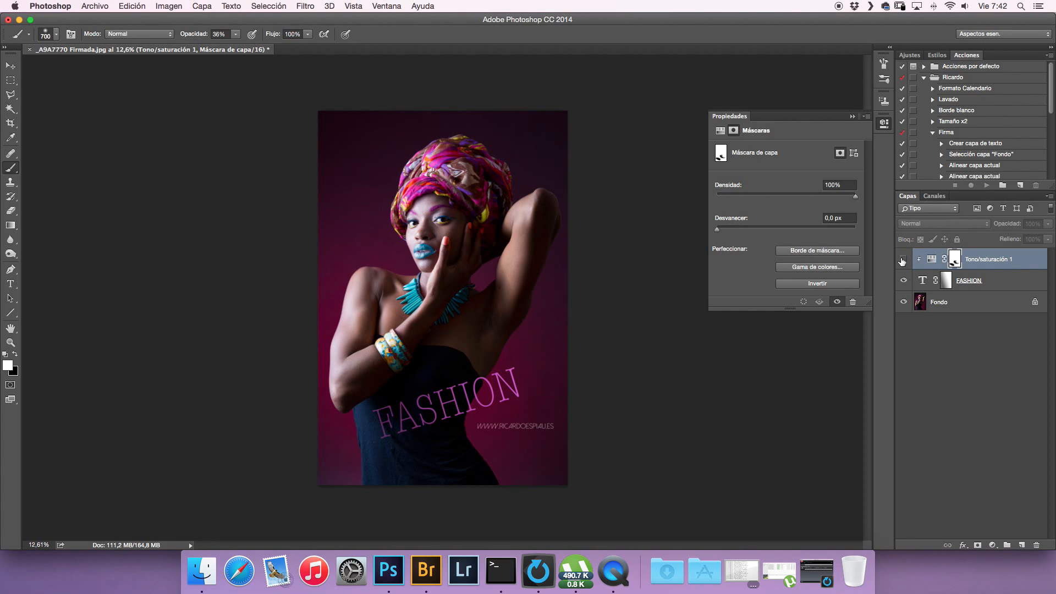
right_click(946, 282)
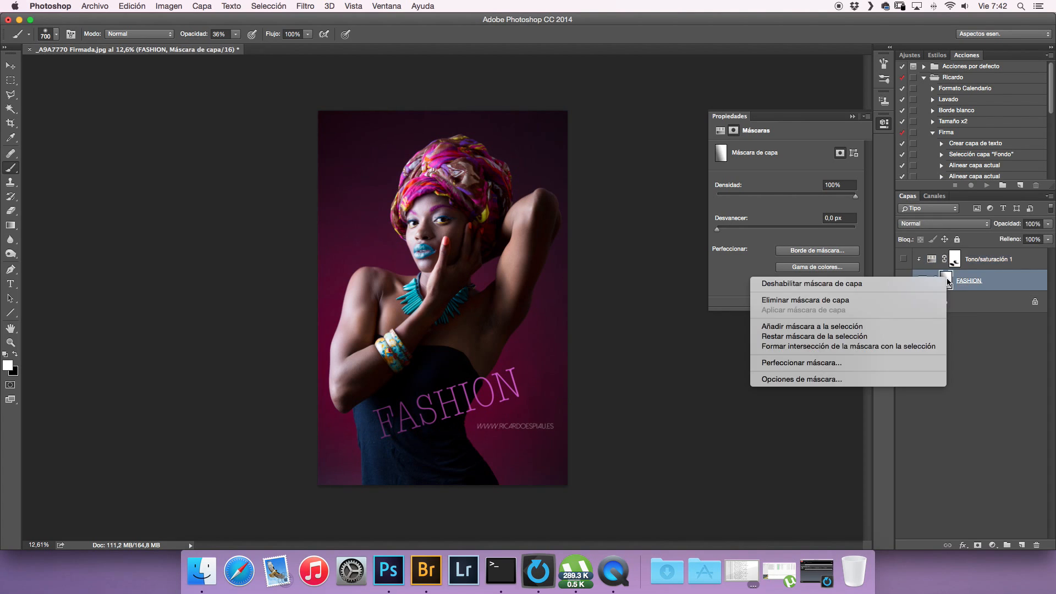
left_click(886, 283)
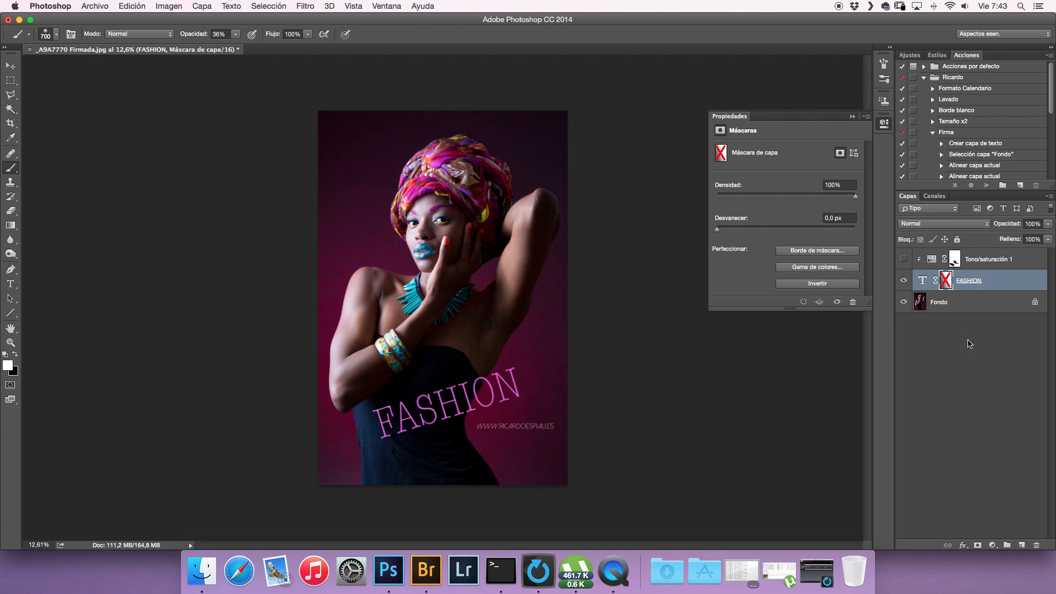
Delete the FASHION text layer and the Hue/Saturation layer, keeping only the Fondo layer
left_click(903, 280)
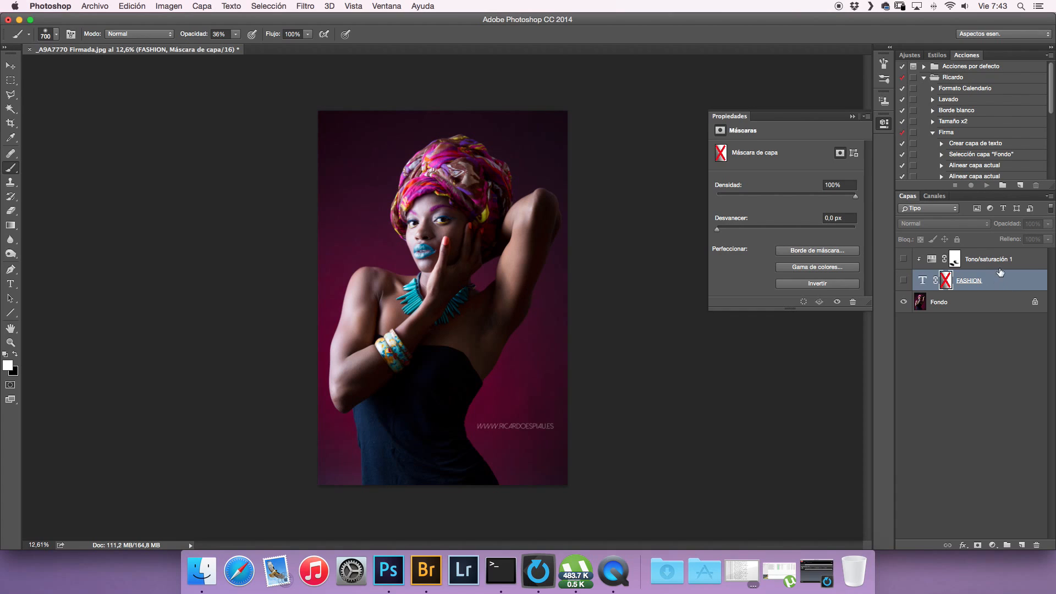
key("Delete")
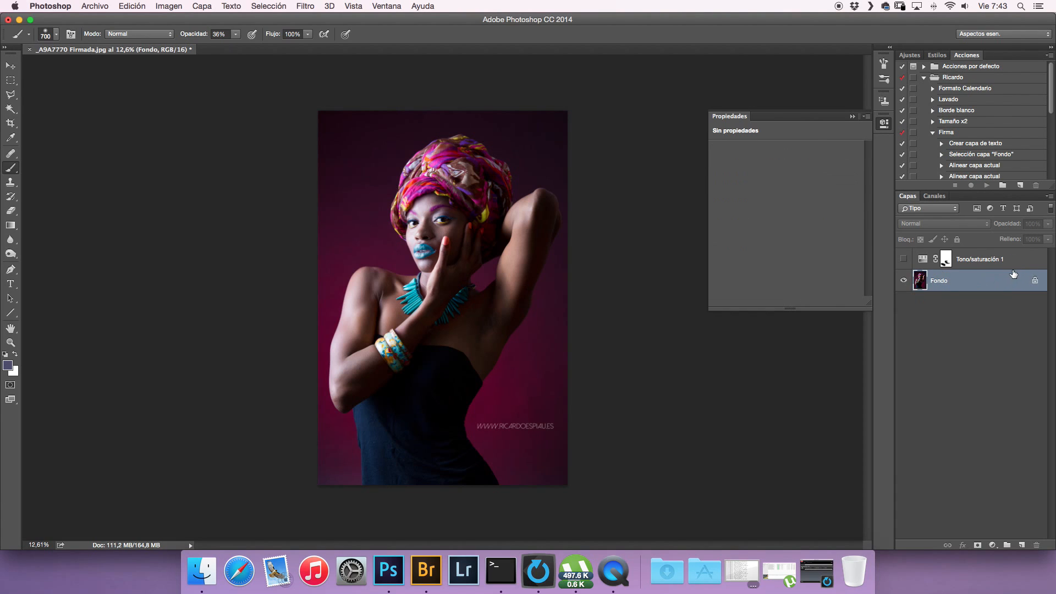
left_click(1010, 260)
key("Delete")
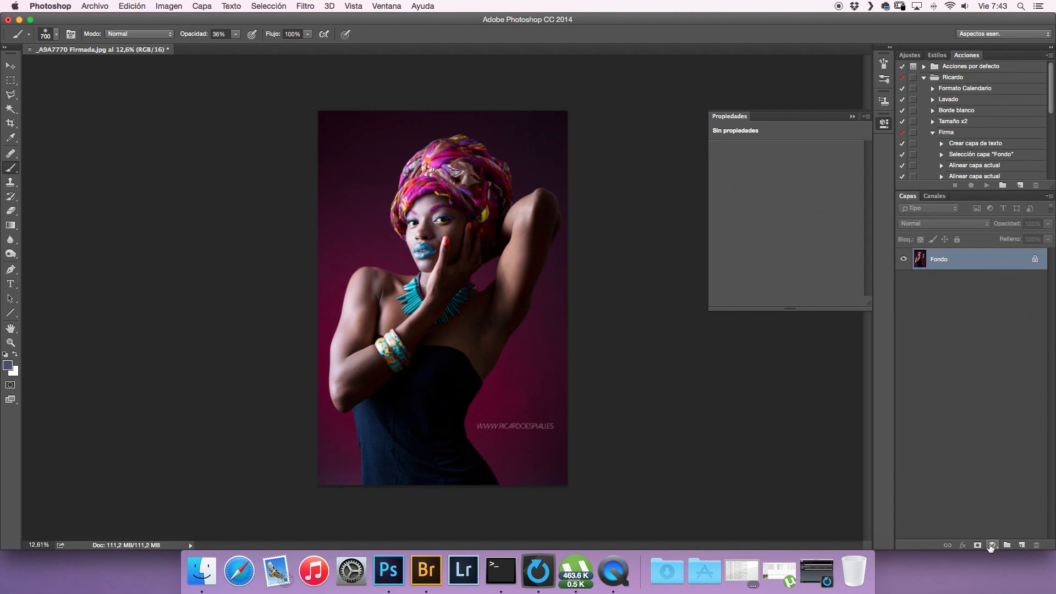
Add a Hue/Saturation adjustment layer above Fondo with hue -59 and saturation +25
left_click(989, 548)
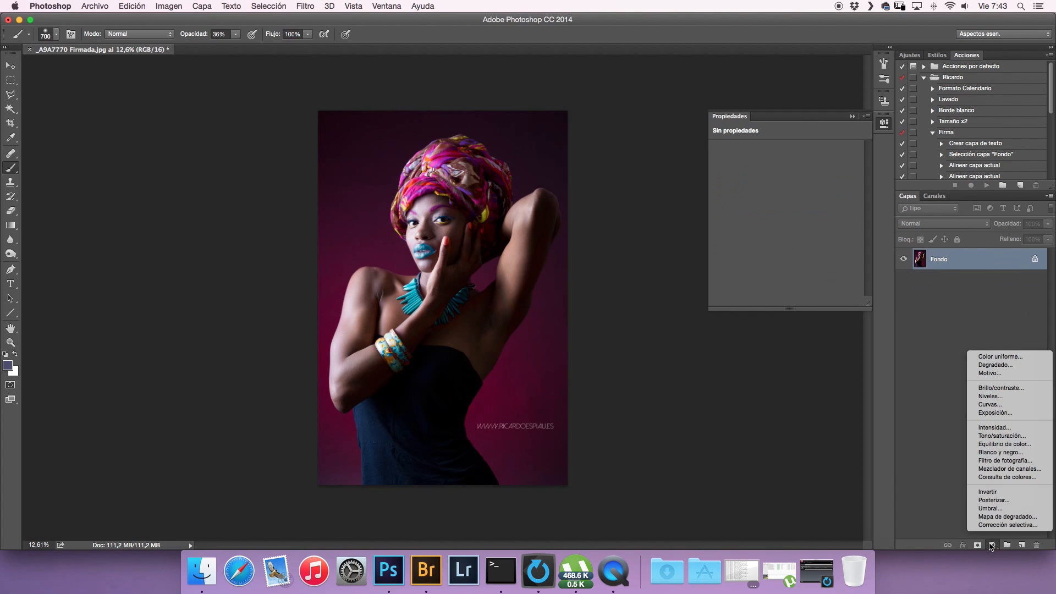
left_click(978, 435)
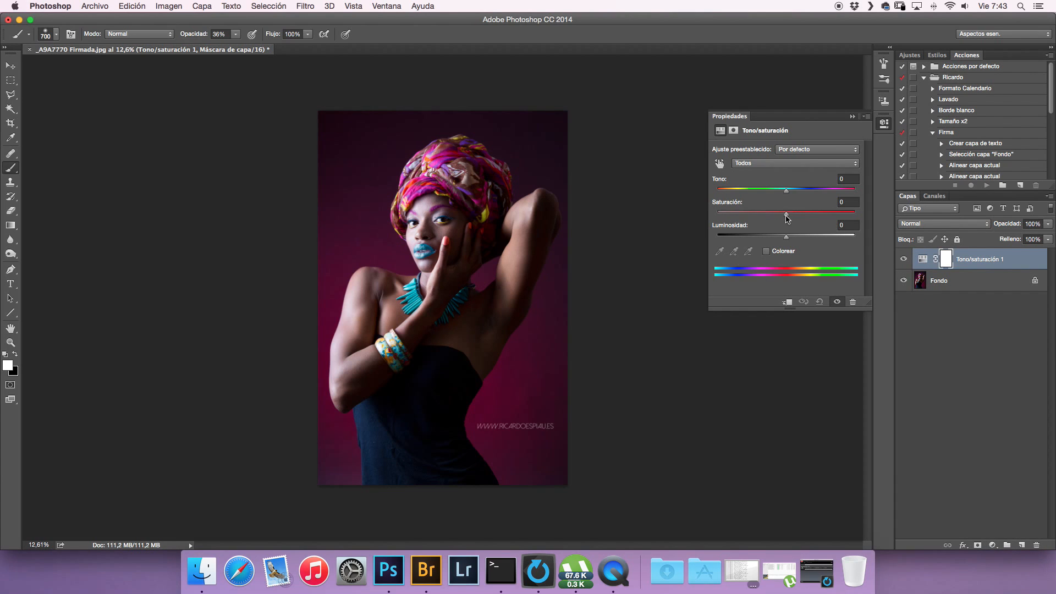
left_click_drag(793, 218, 753, 197)
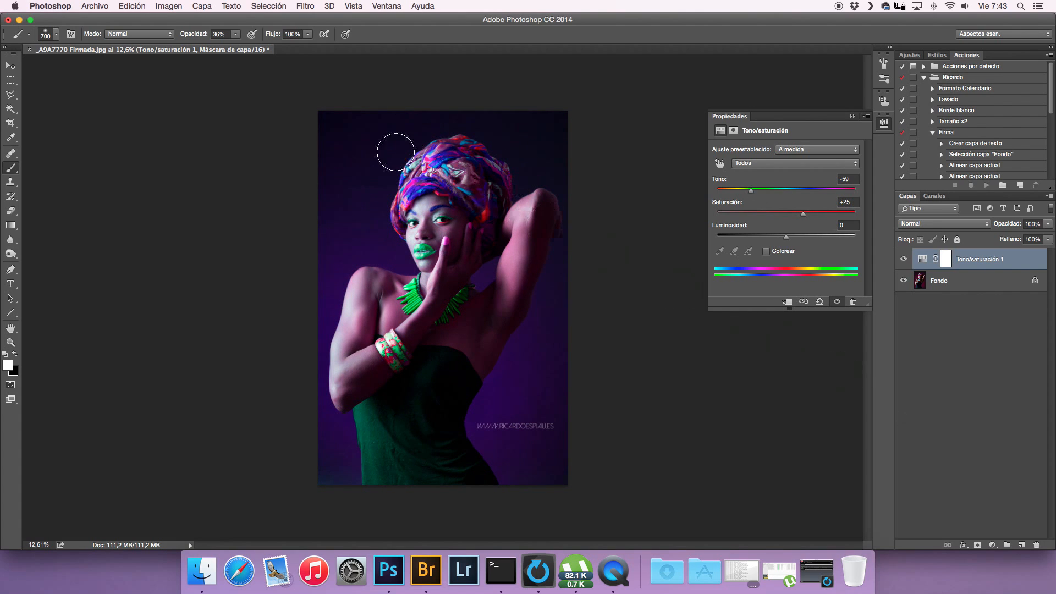
left_click(20, 109)
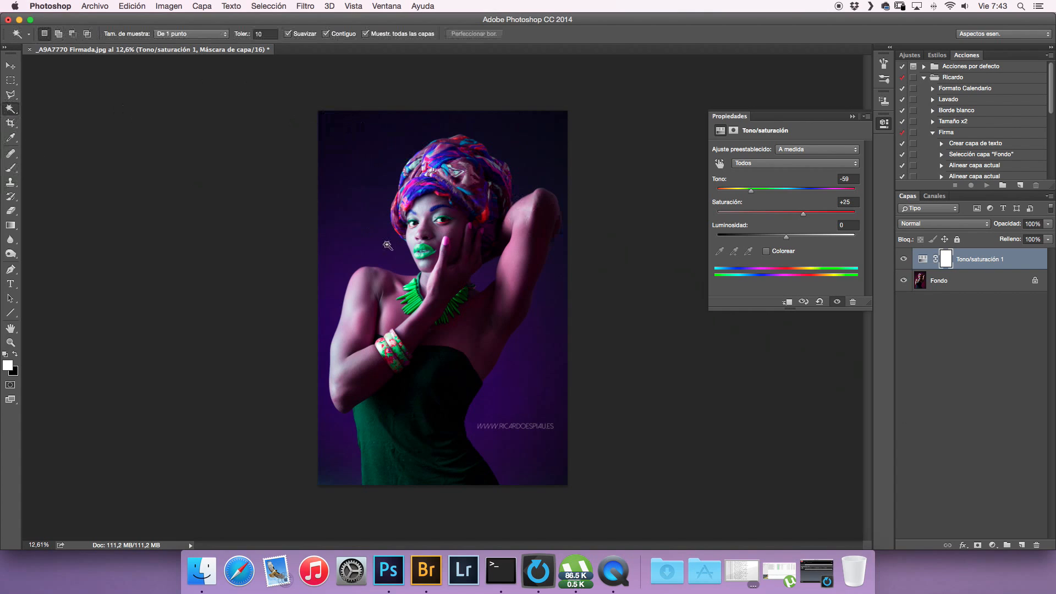
left_click(365, 241)
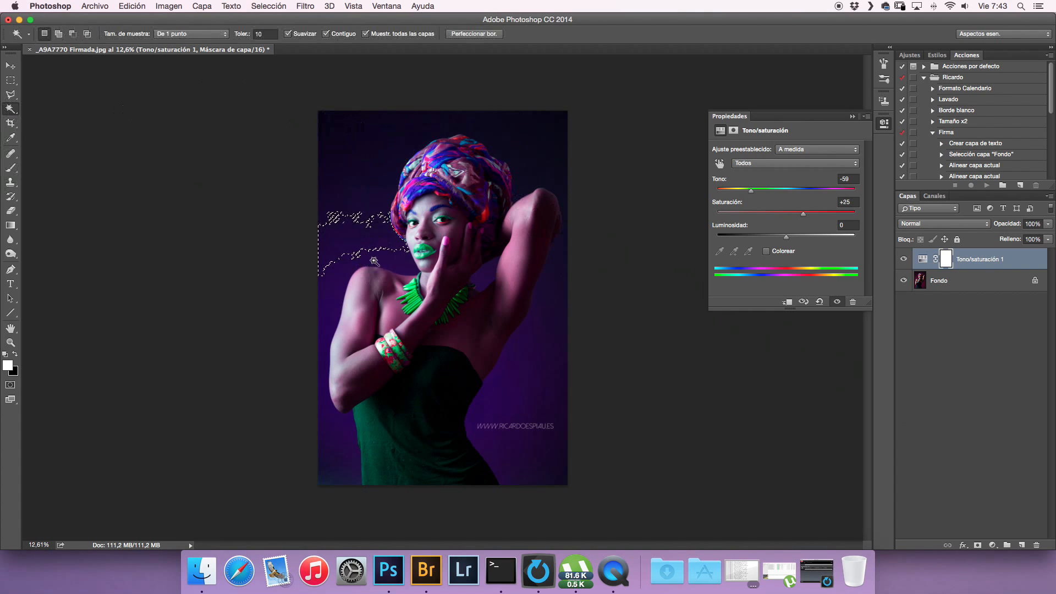
left_click(373, 264)
left_click(347, 186)
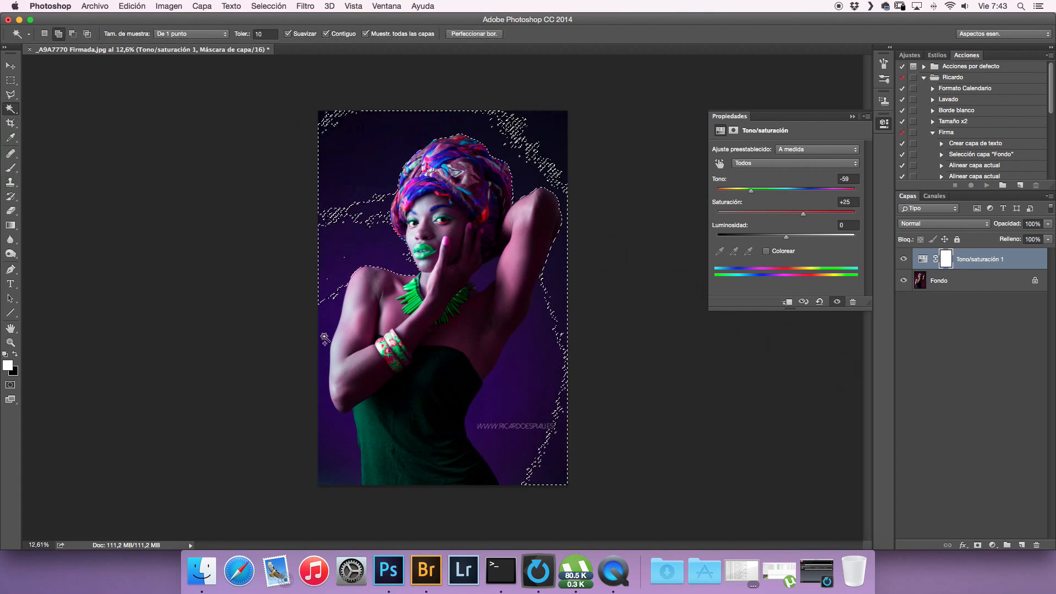
left_click(565, 117)
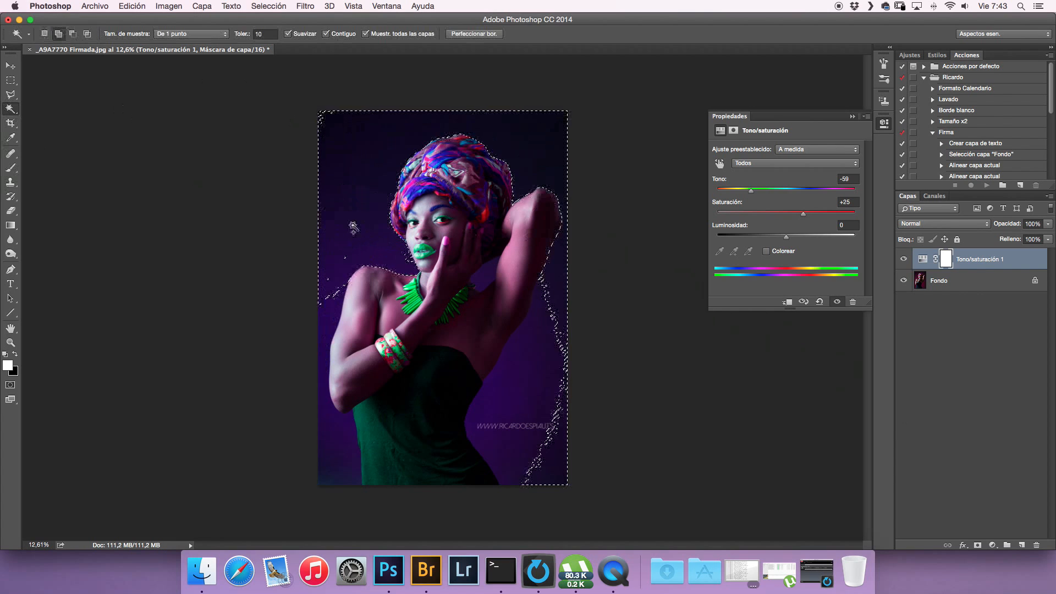
left_click(324, 341)
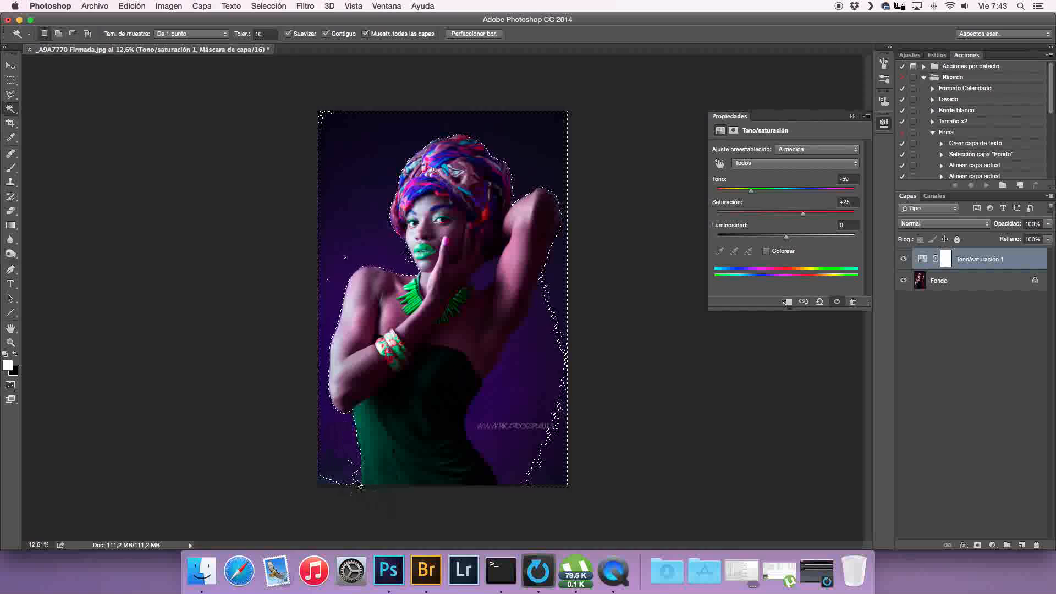
left_click(326, 484)
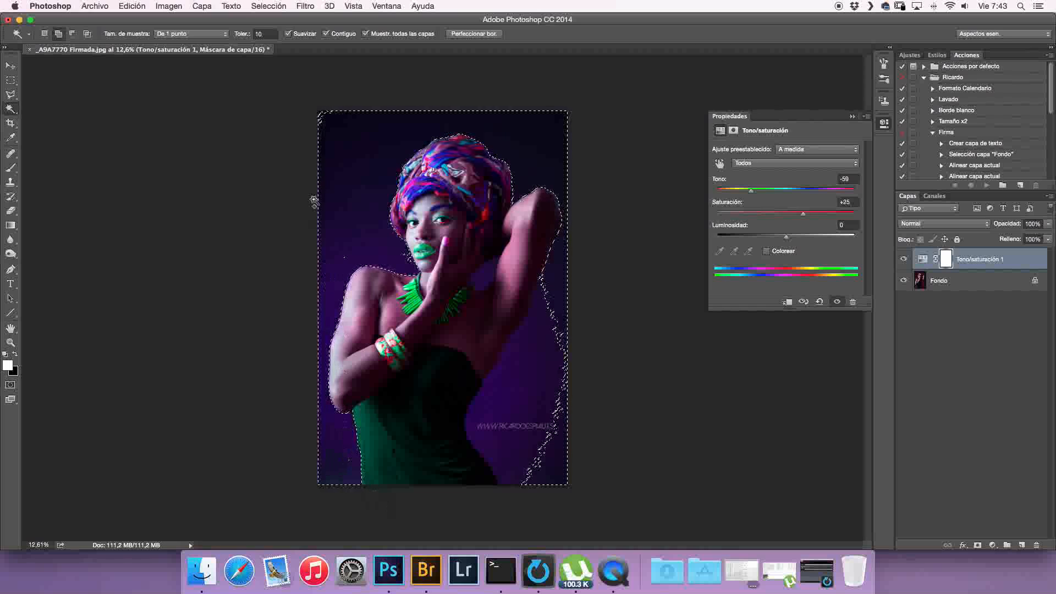
key("super+d")
Select the backdrop above and to the right of the woman with the Magic Wand, including the gap inside her raised arm
left_click(328, 131)
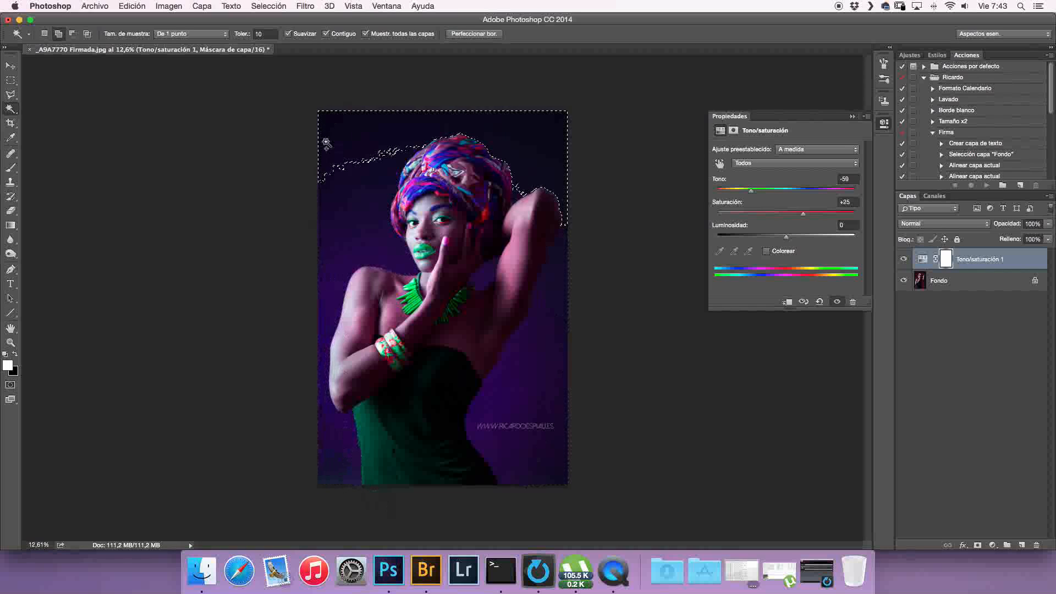
left_click(359, 232)
left_click(549, 299)
left_click(485, 283)
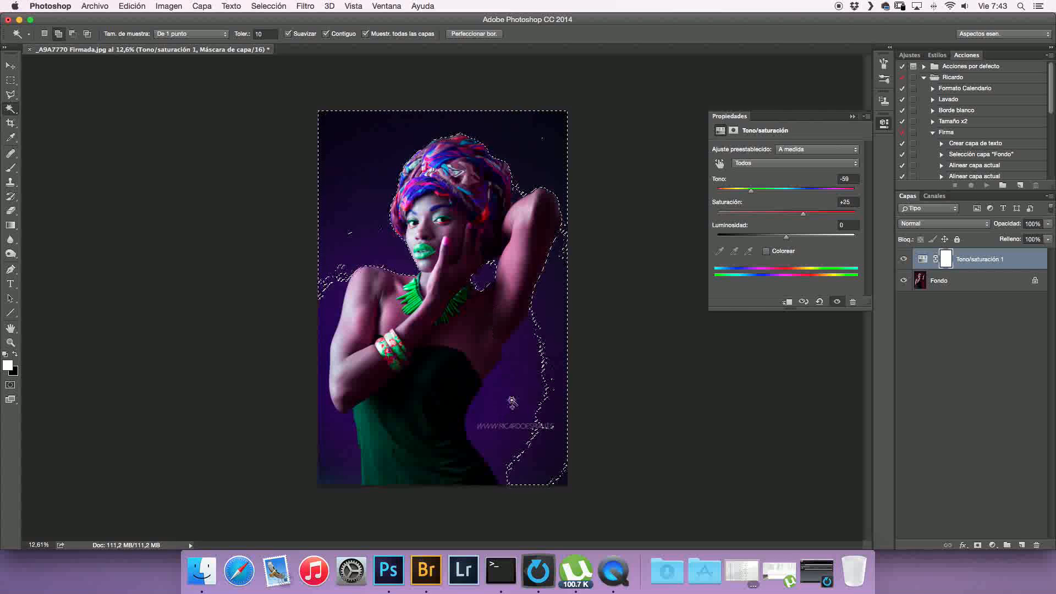
left_click(515, 404)
left_click(498, 419)
left_click(537, 361)
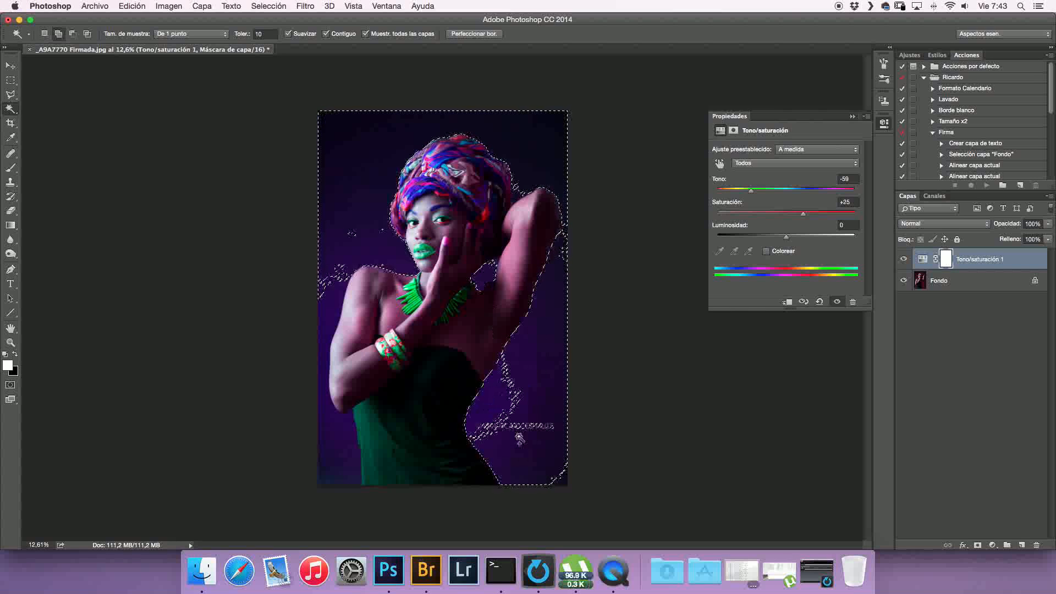
left_click(501, 421)
left_click(558, 481)
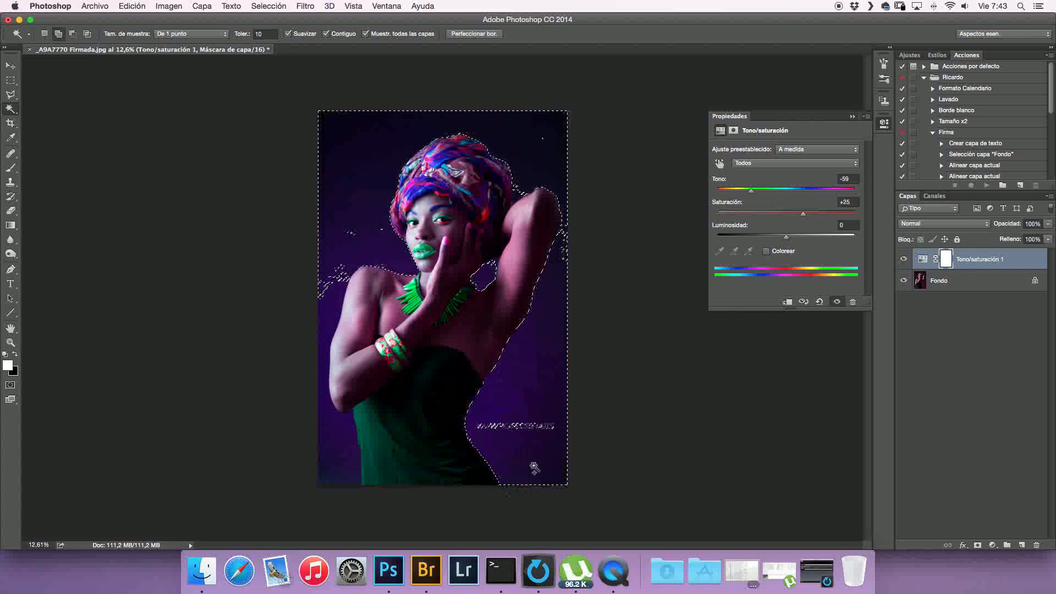
Add the remaining backdrop patches at the lower left, beside the shoulder and along the right edge to the selection
left_click(333, 476)
left_click(336, 443)
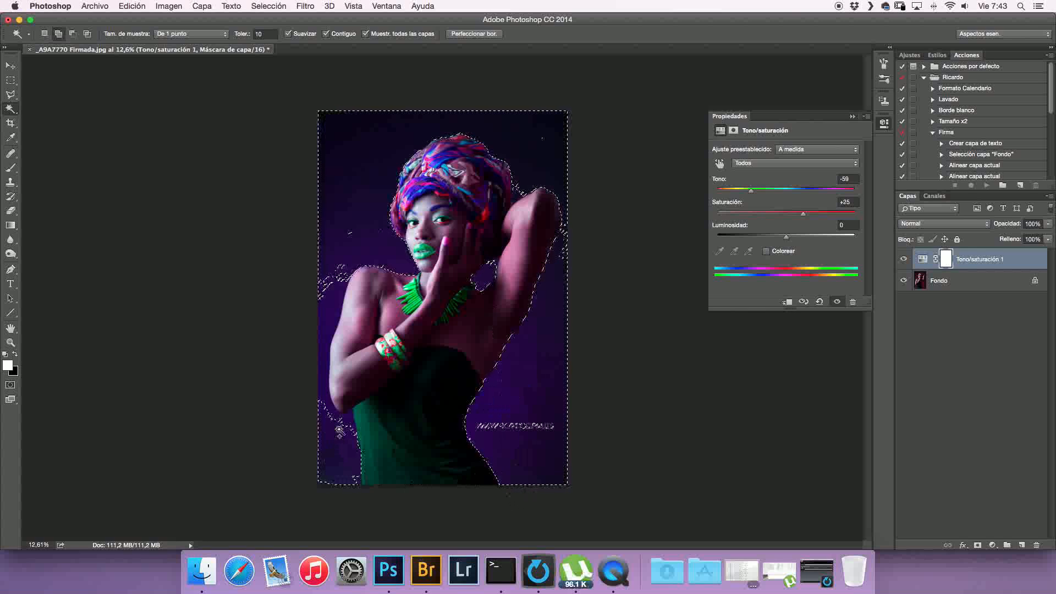
left_click(329, 287)
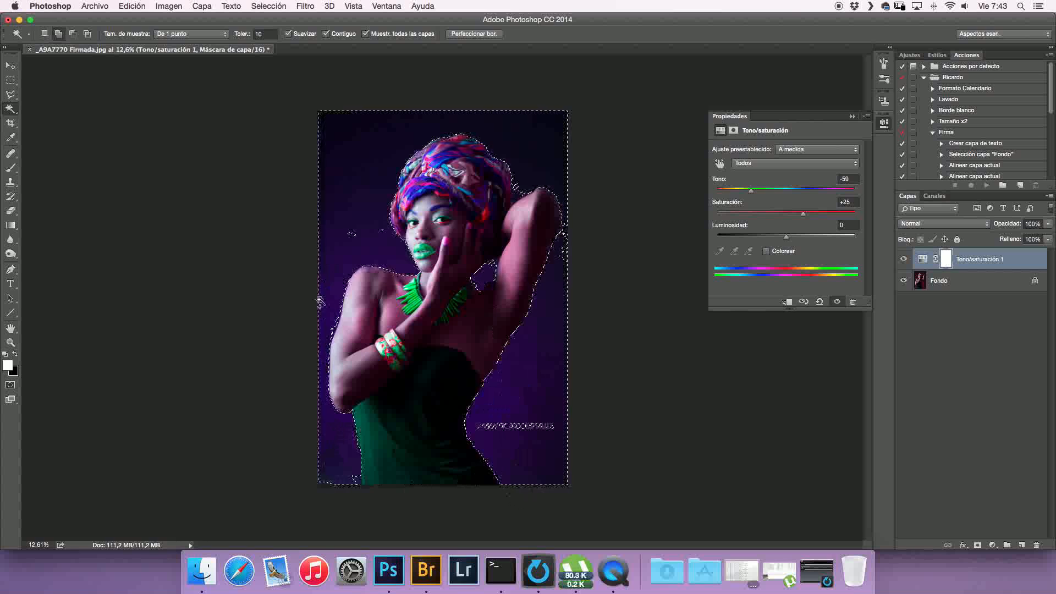
left_click(351, 237)
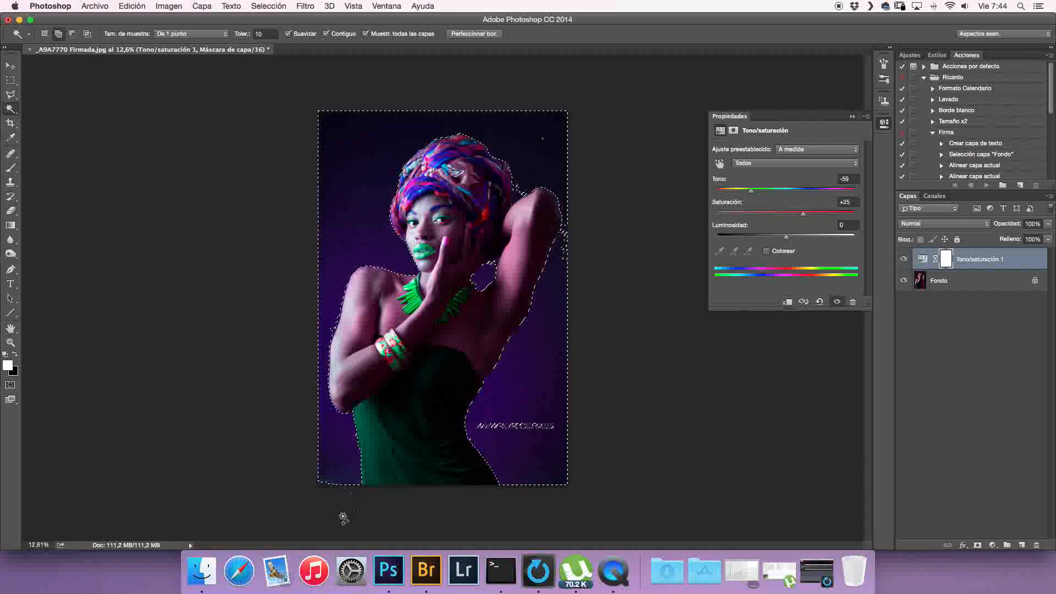
left_click(564, 227)
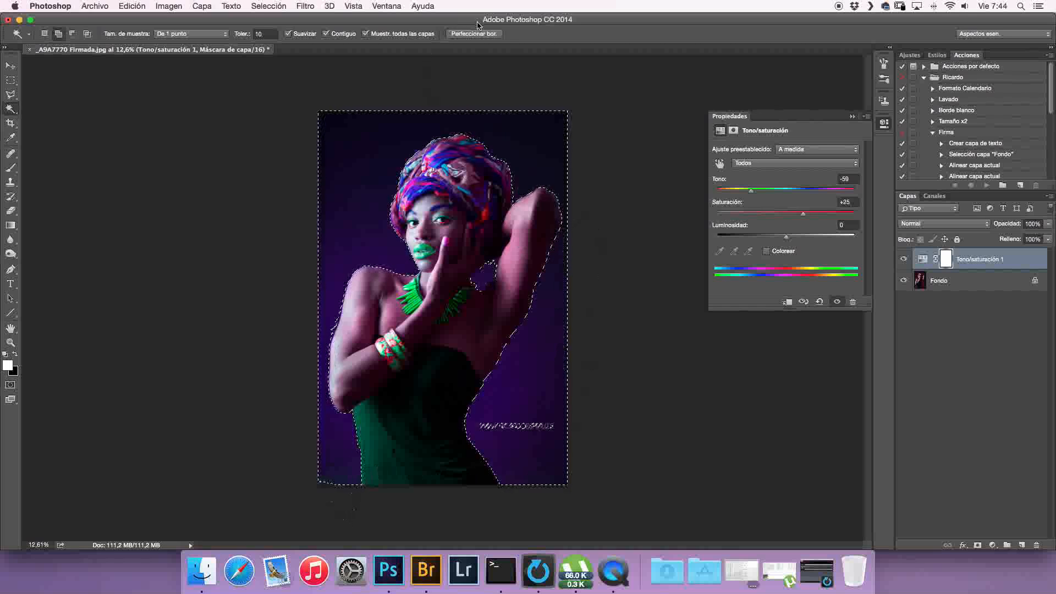
Add the lower-left corner patch to the backdrop selection and delete the unmasked Hue/Saturation layer
left_click(320, 484, "shift")
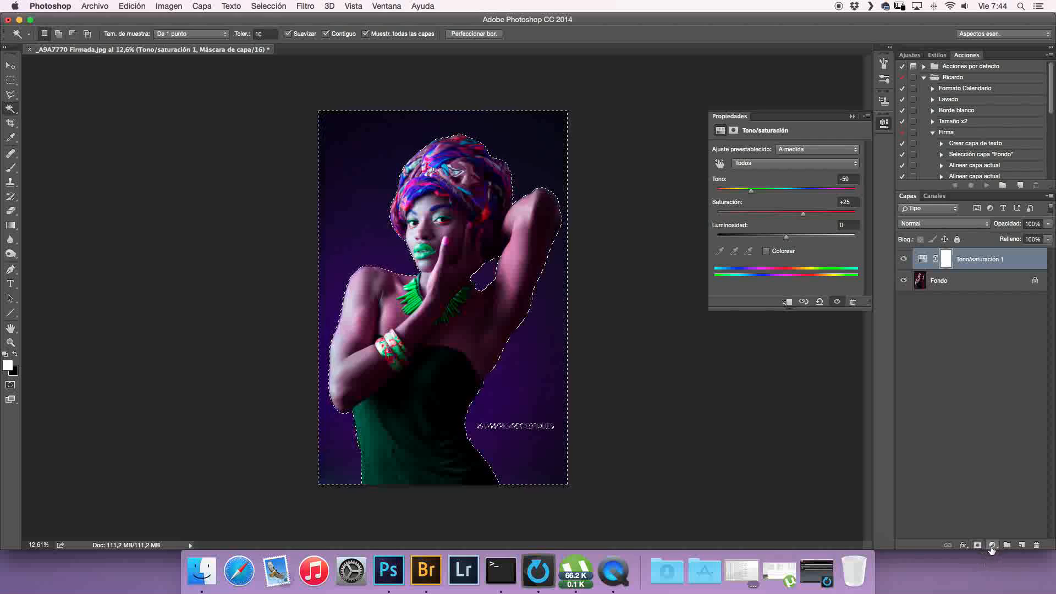
left_click(983, 261)
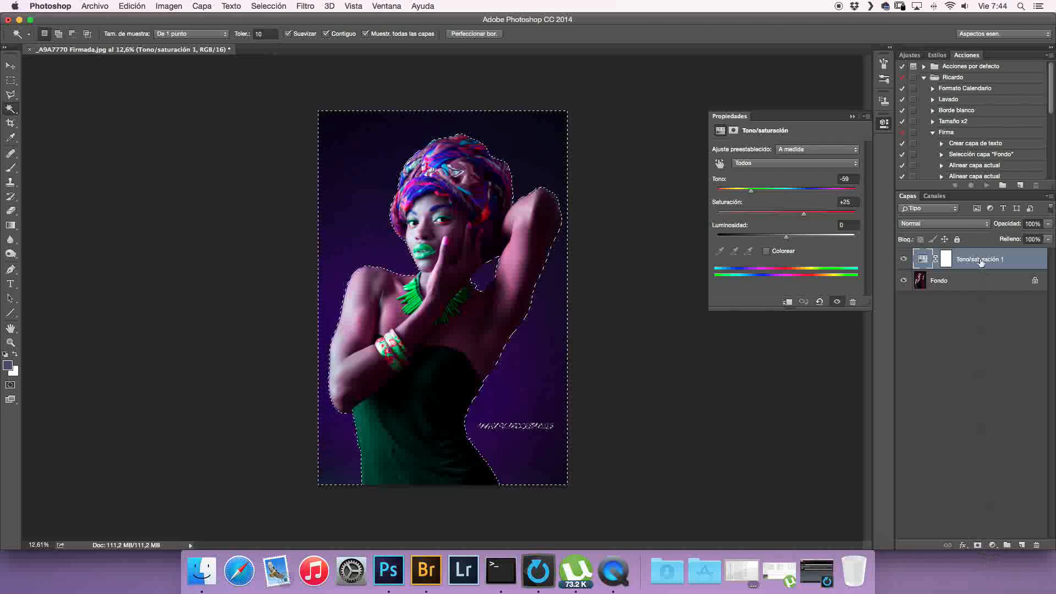
key("super+BackSpace")
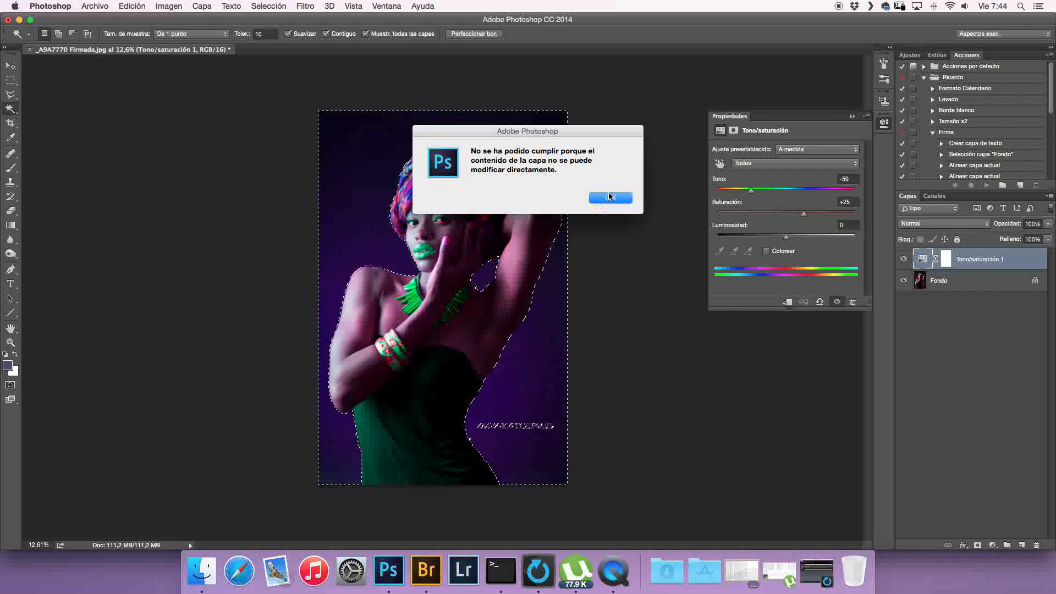
left_click(610, 196)
key("BackSpace")
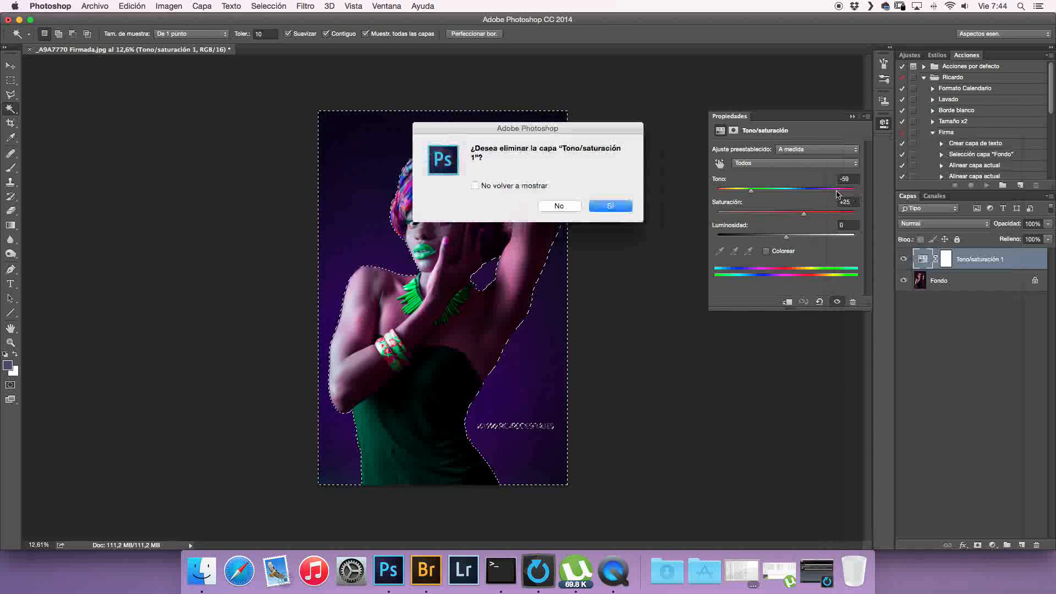
left_click(607, 206)
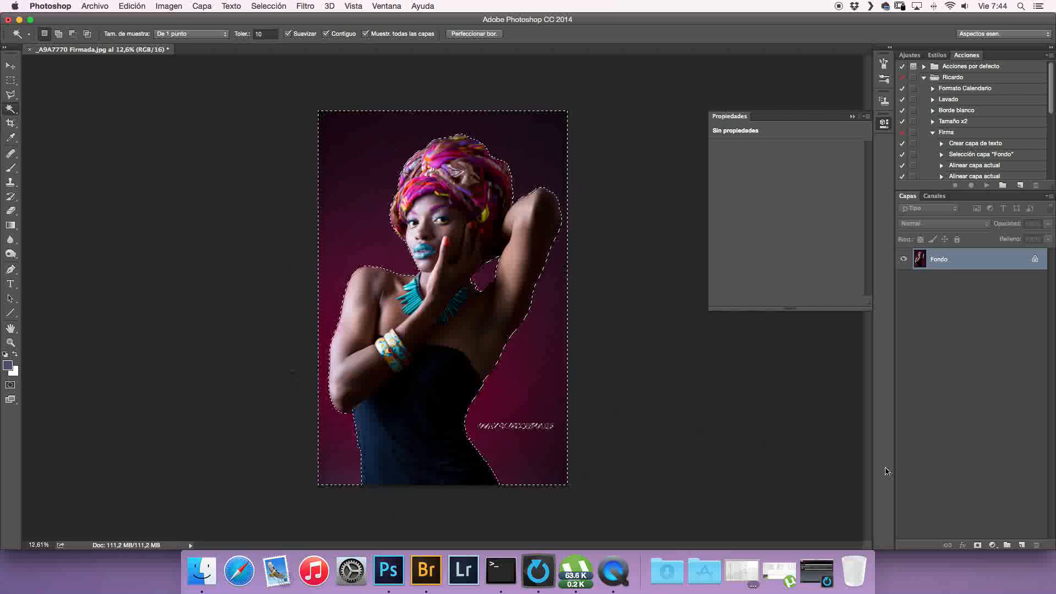
Add a Hue/Saturation adjustment layer from the backdrop selection and inspect its mask on its own
left_click(992, 545)
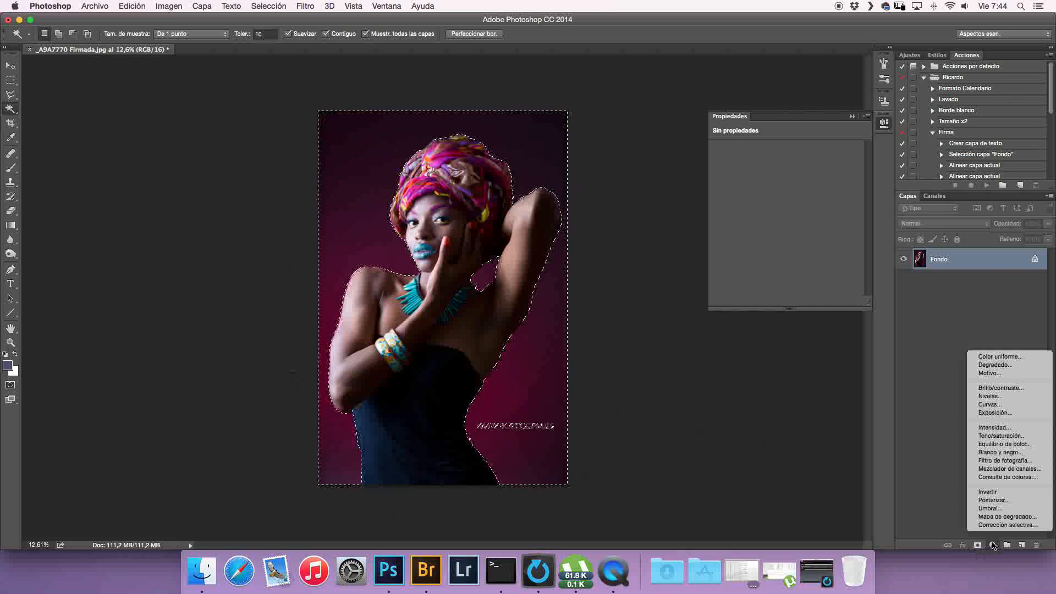
left_click(998, 436)
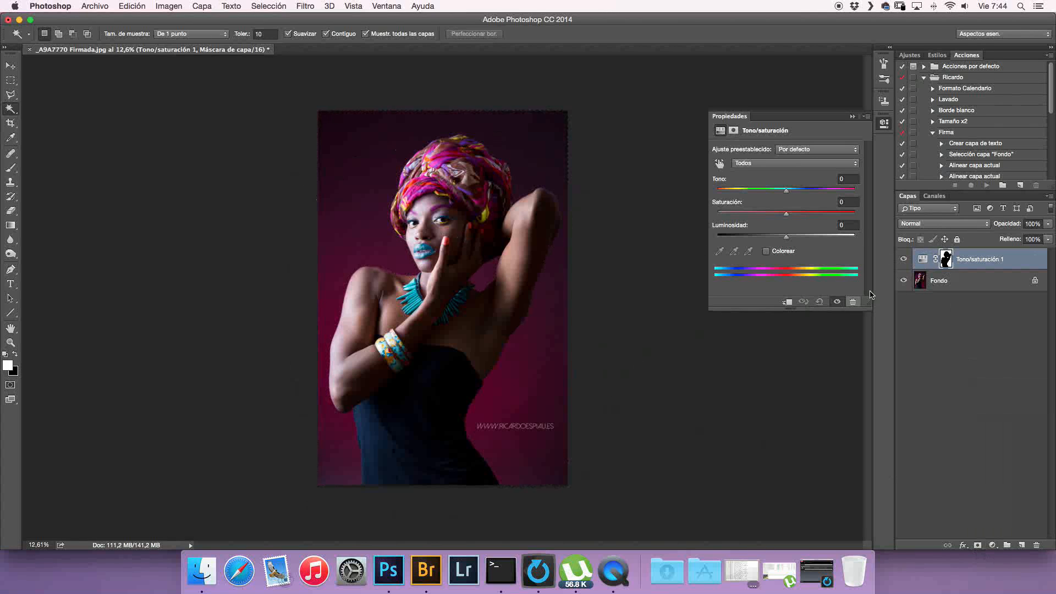
left_click(940, 261)
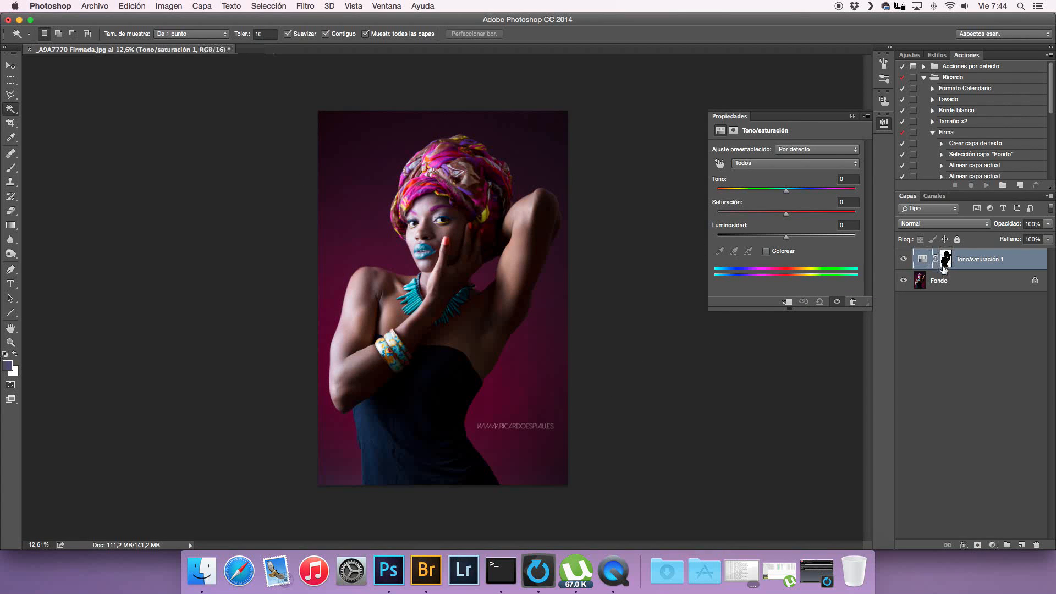
left_click(944, 261, "alt")
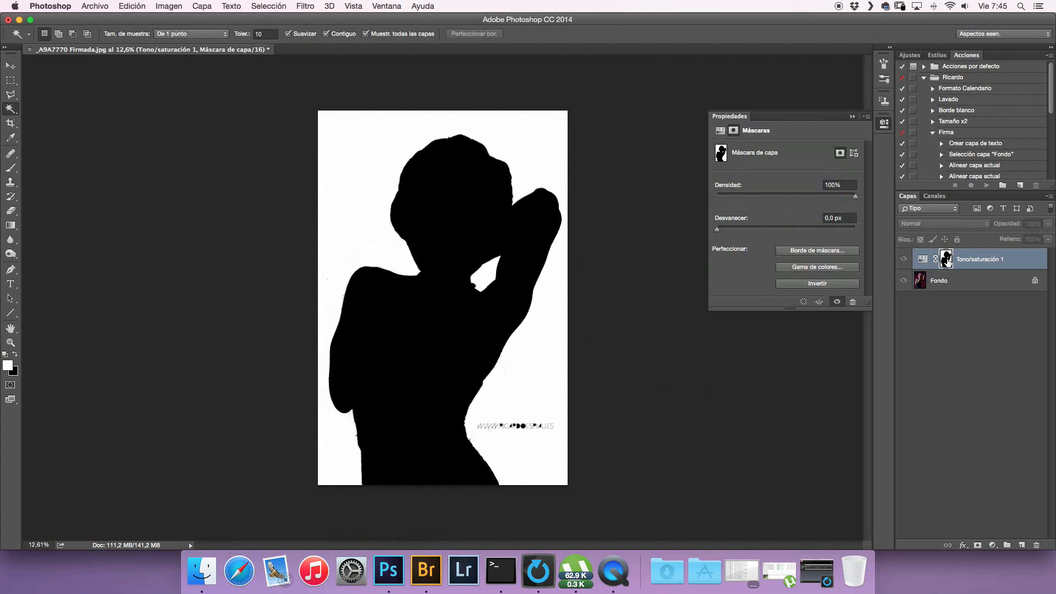
left_click(946, 261, "alt")
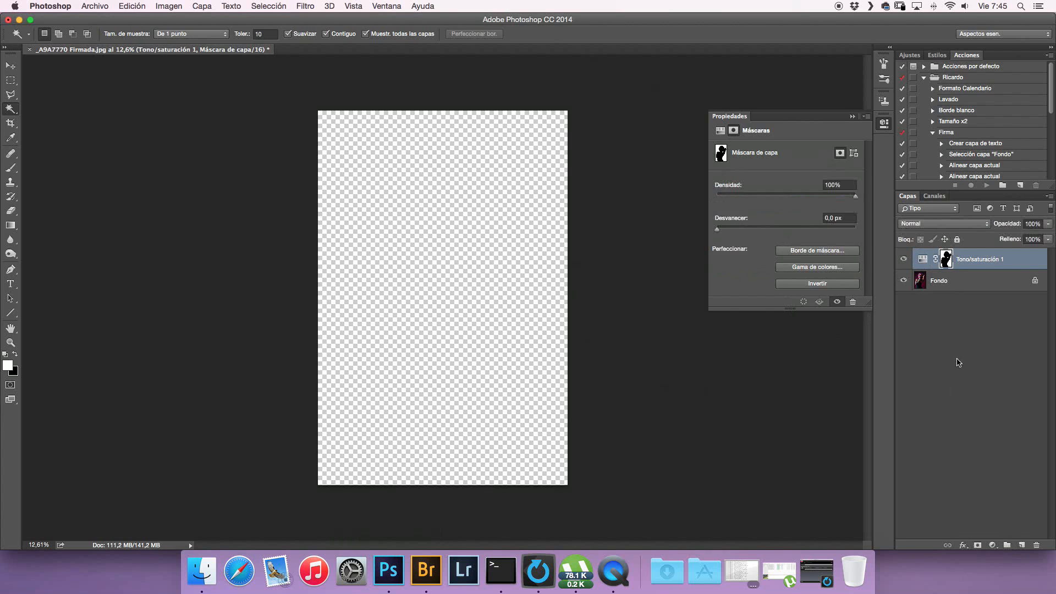
left_click(923, 259)
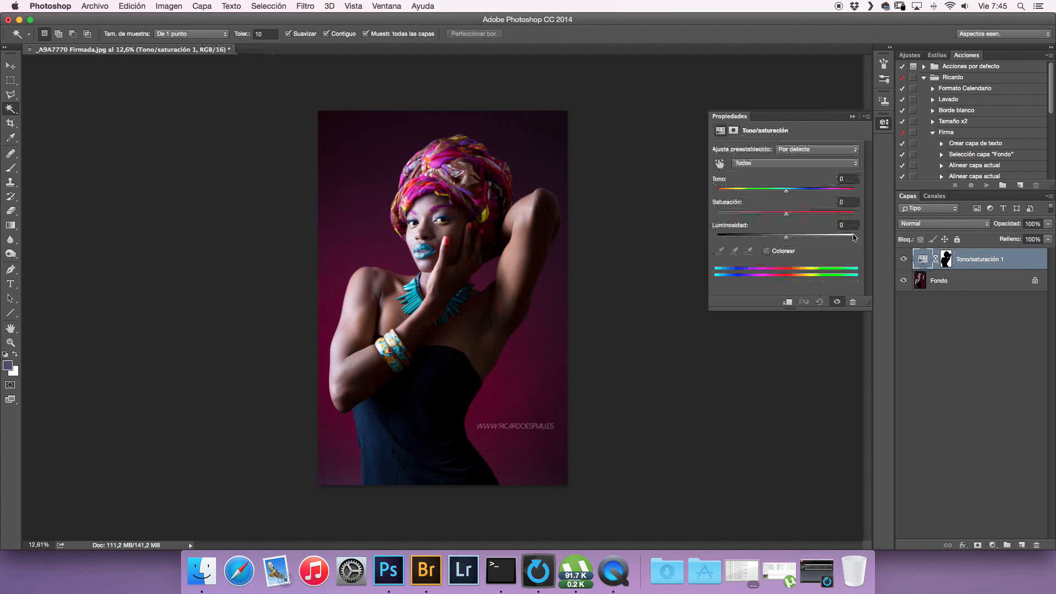
Try hue -96, saturation +56 and lightness -13 on the masked backdrop, and undo the Hue/Saturation layer
left_click_drag(786, 193, 745, 192)
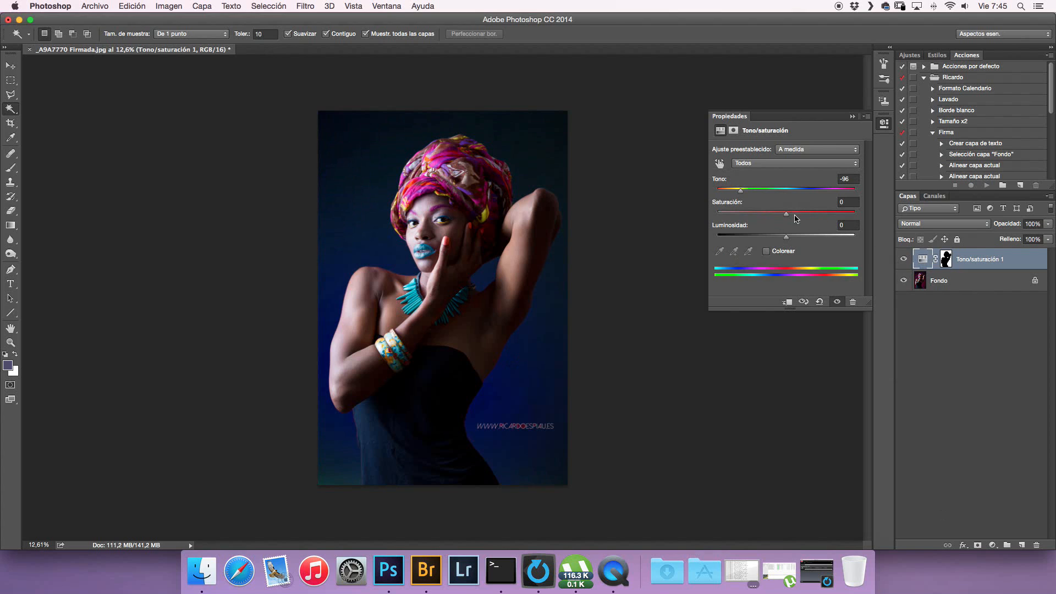
left_click_drag(786, 215, 774, 242)
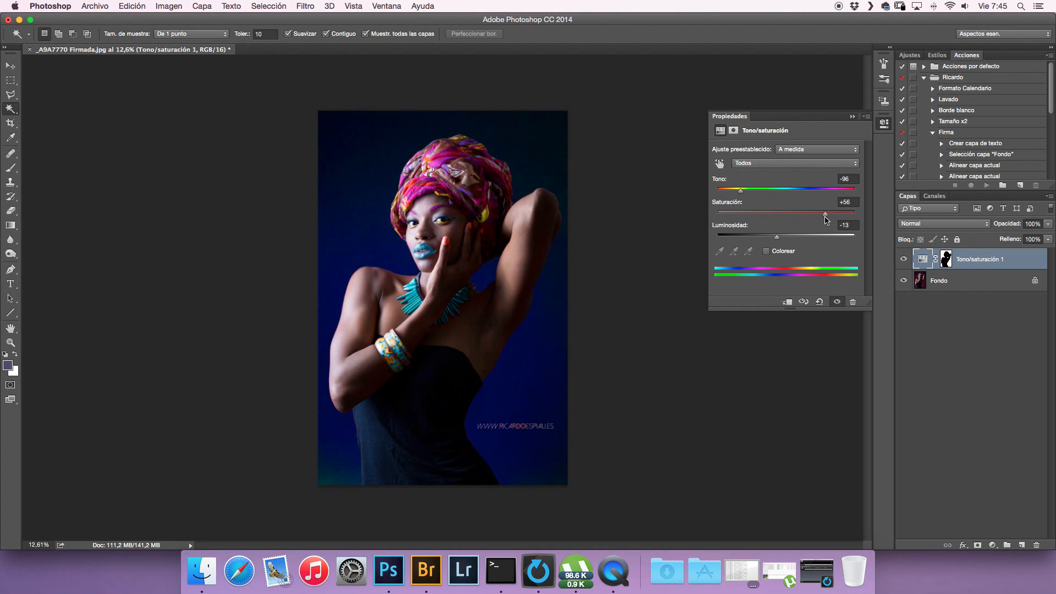
left_click_drag(825, 218, 815, 215)
key("super+z")
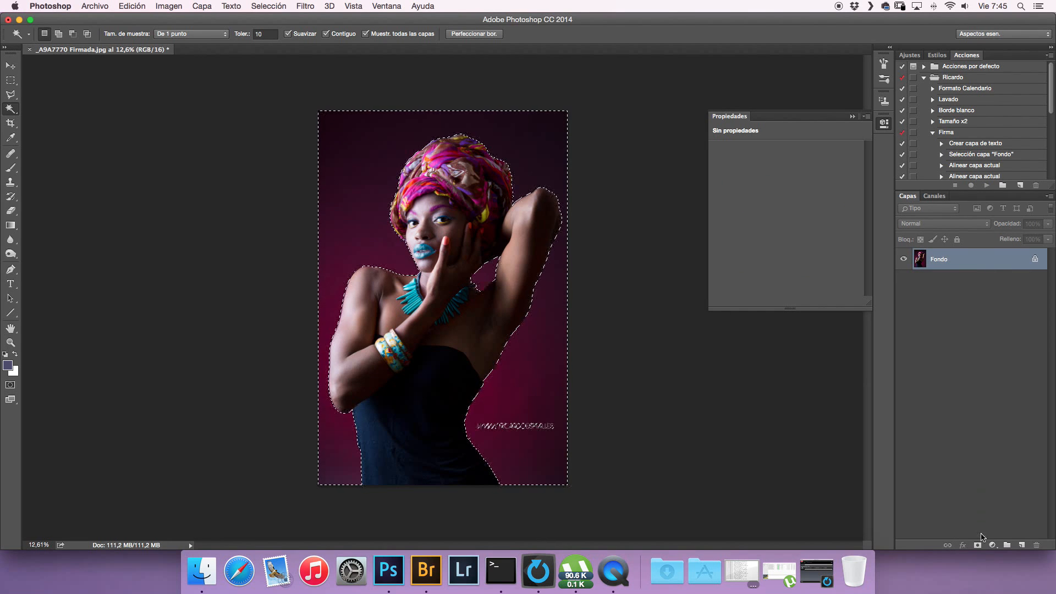
Try brightening the selected backdrop with a Curves layer, check the mask edge along the shoulder and arm, and undo the layer
left_click(993, 545)
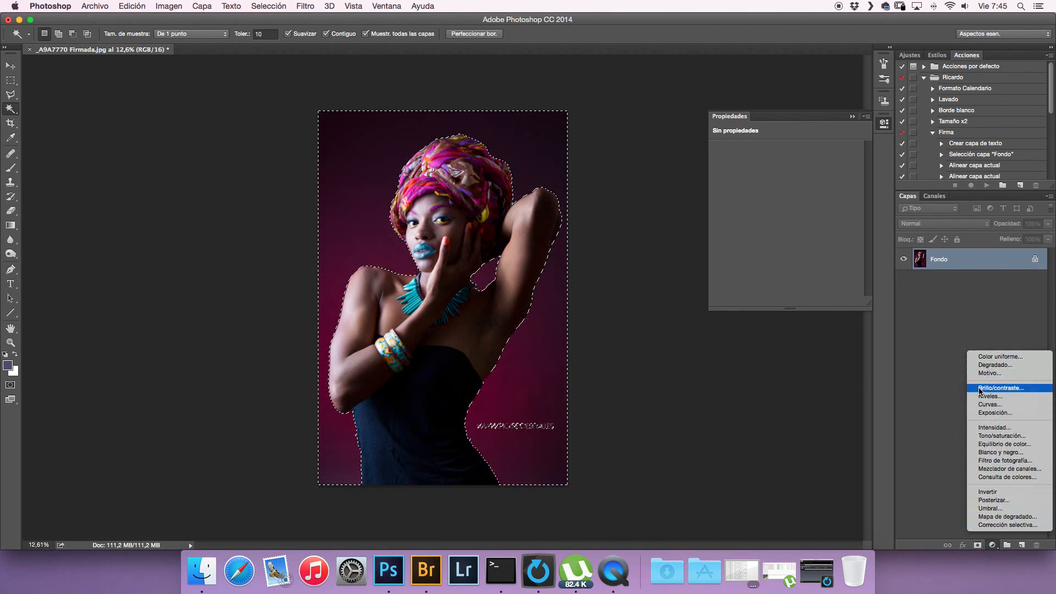
left_click(981, 405)
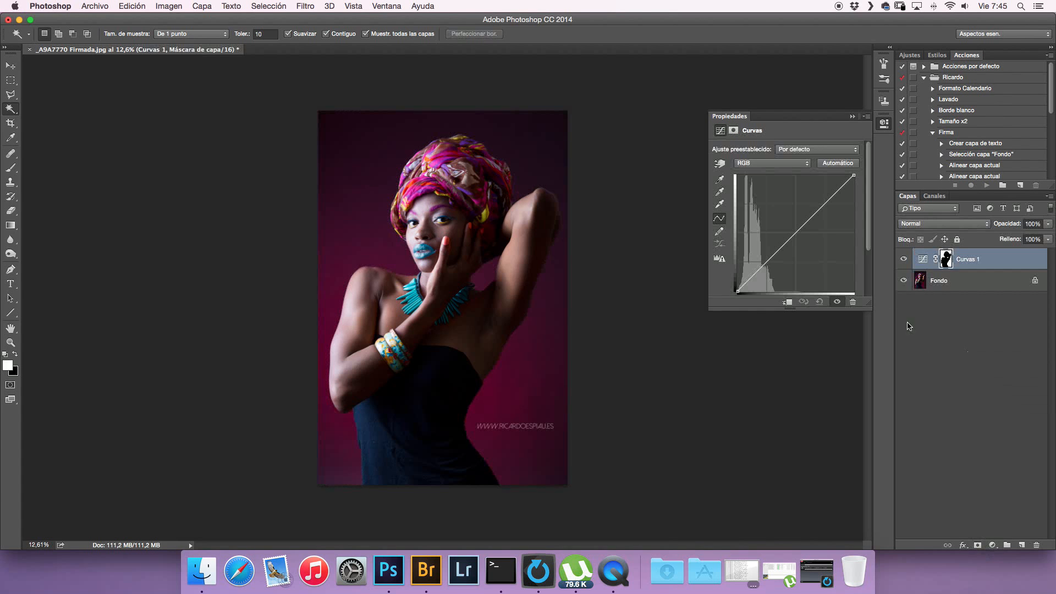
left_click_drag(795, 234, 777, 217)
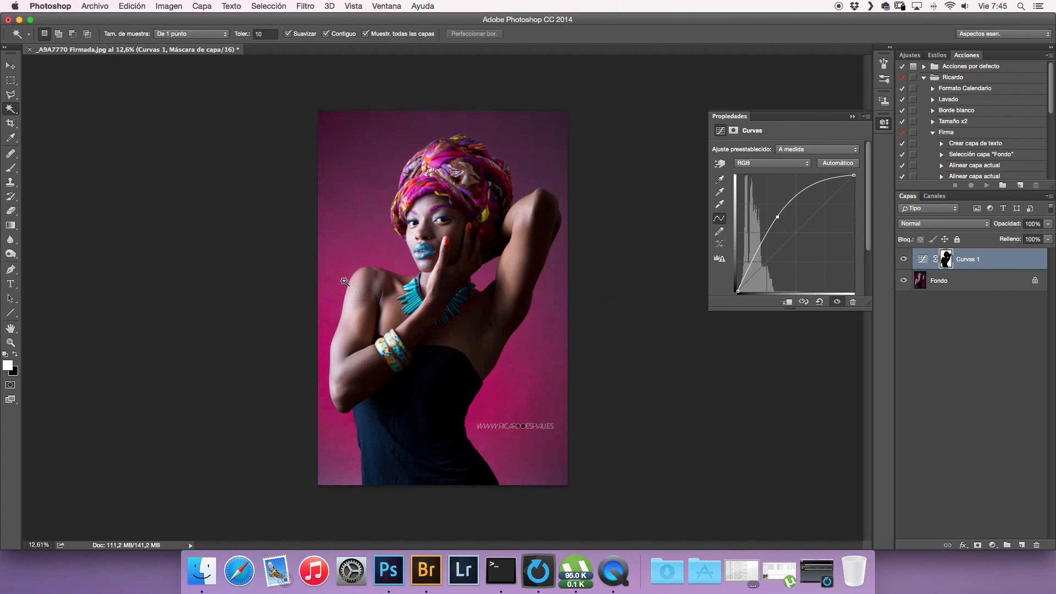
left_click_drag(322, 279, 400, 353)
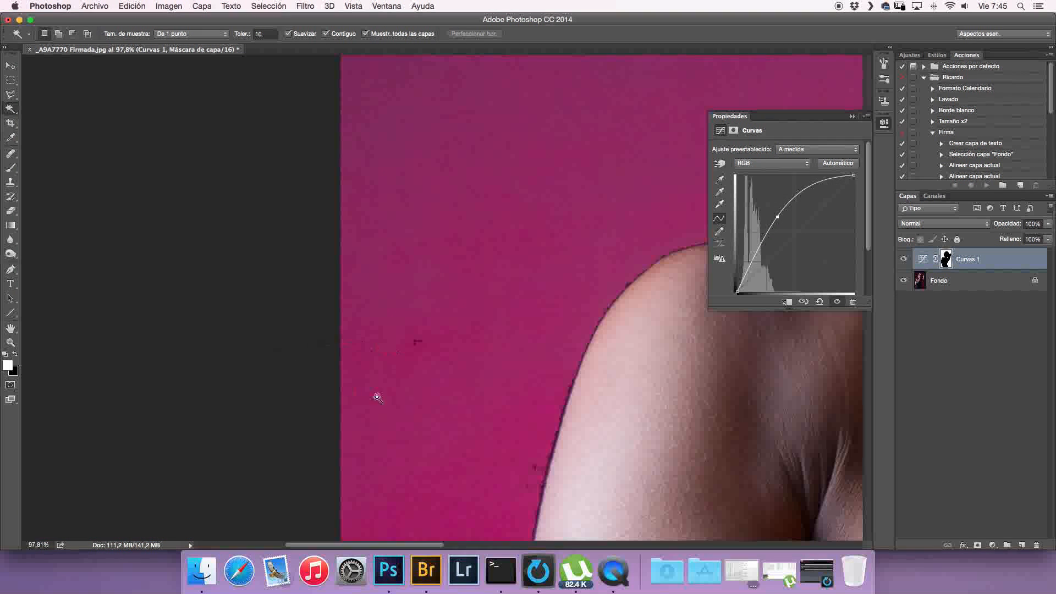
left_click_drag(489, 460, 501, 177)
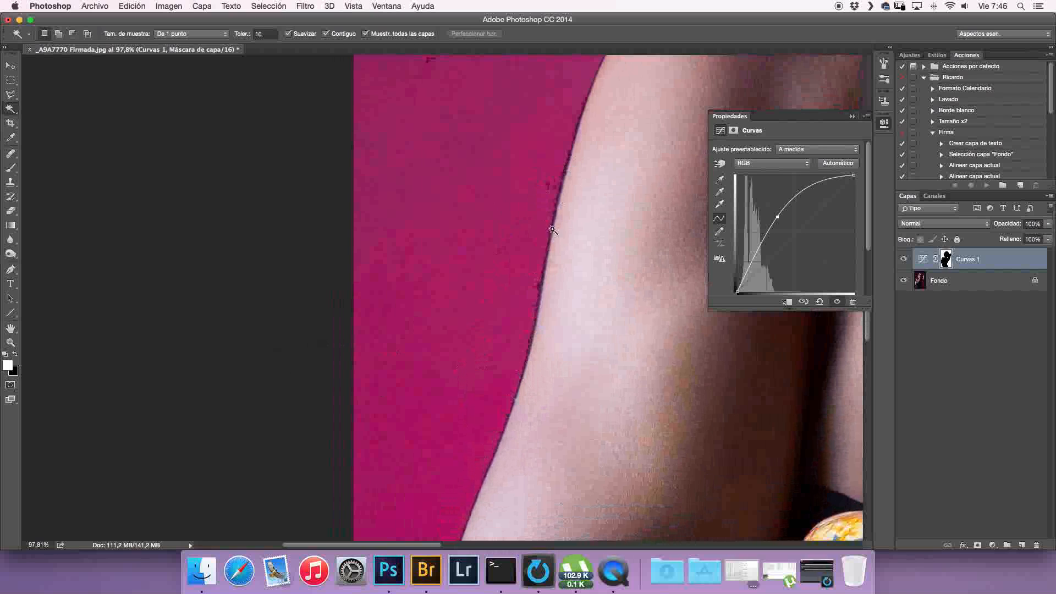
key("super+z")
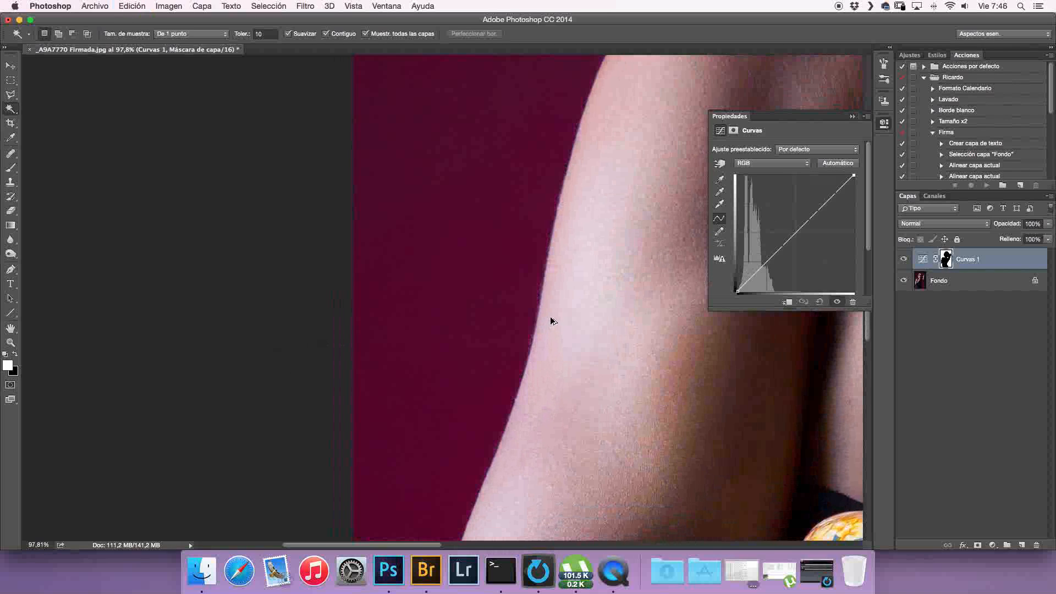
key("alt+super+z")
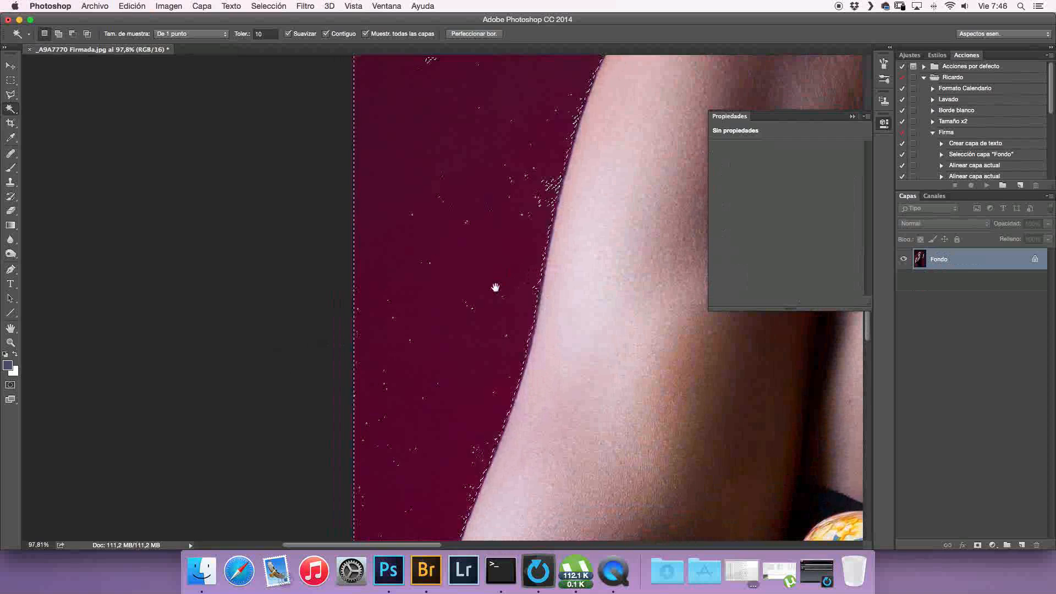
Refine the selection edge along the woman's outer arm, from shoulder to elbow, with the Refine Radius brush at size 40
left_click_drag(482, 300, 413, 303)
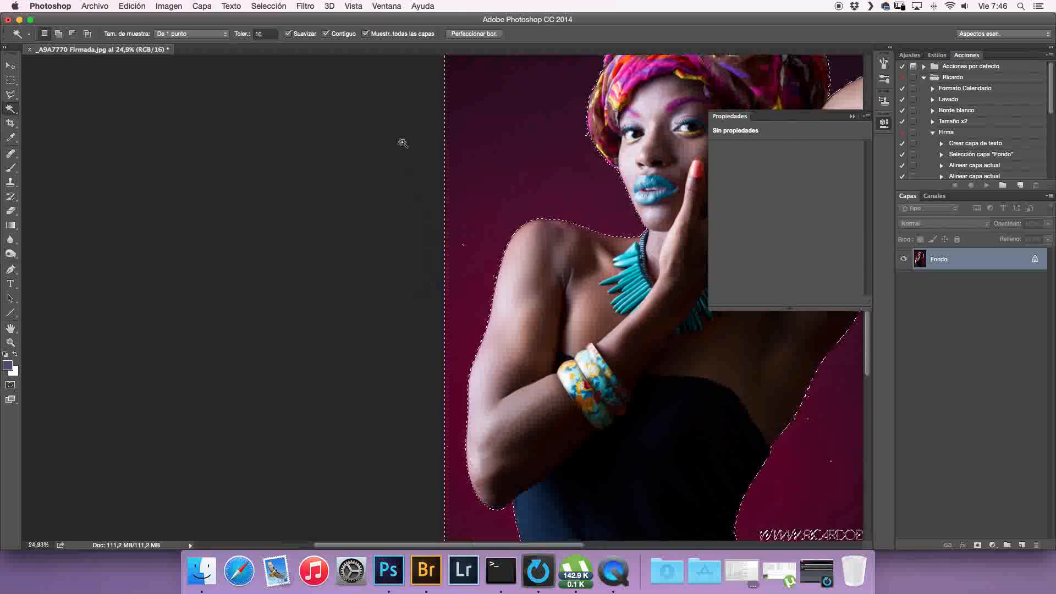
left_click(474, 33)
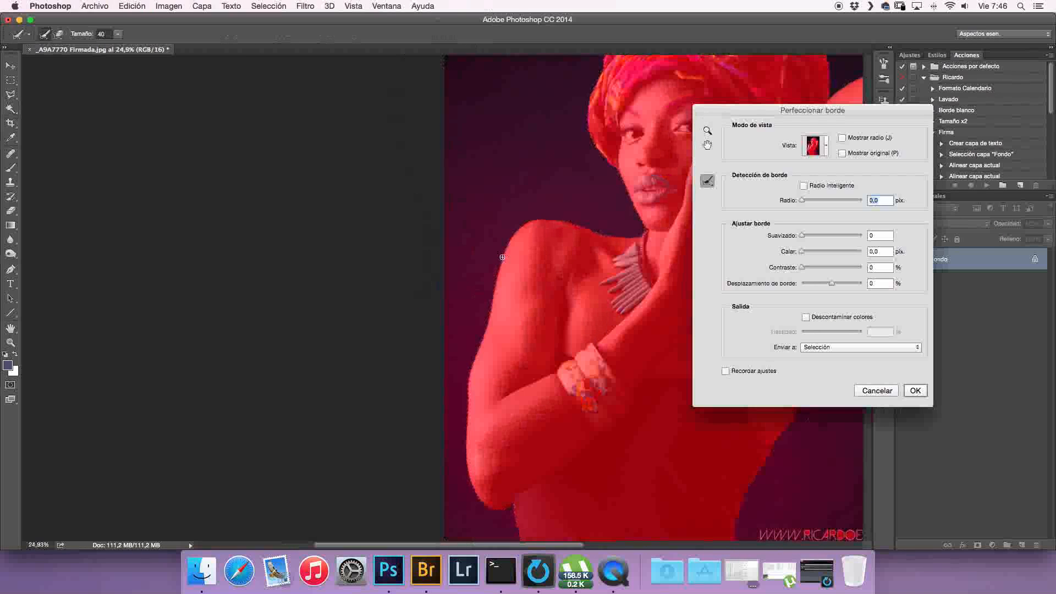
mouse_move(502, 258)
left_mouse_down()
mouse_move(470, 369)
mouse_move(470, 486)
left_mouse_up()
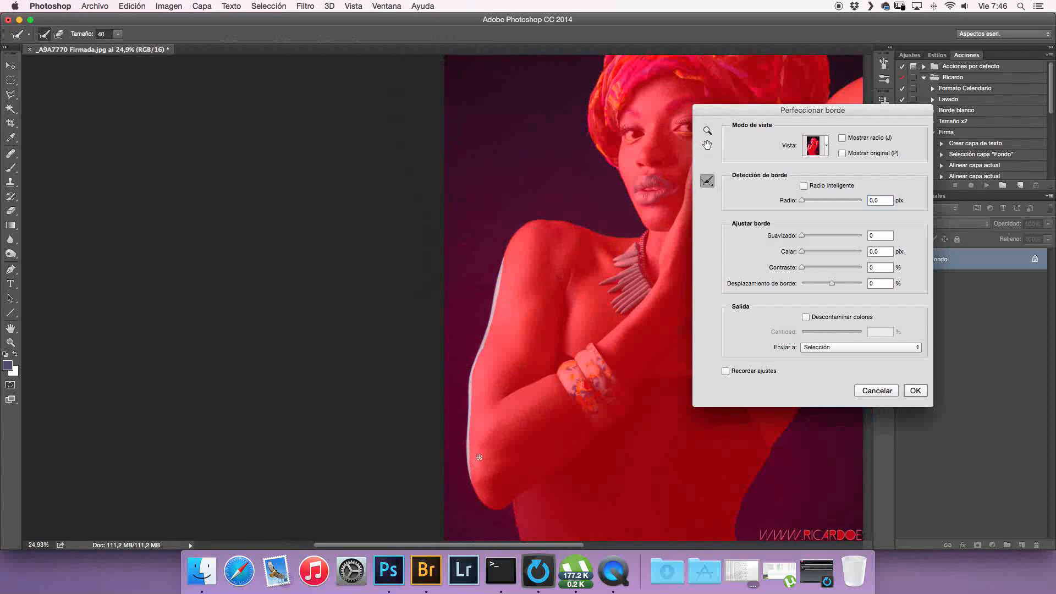
left_click(914, 390)
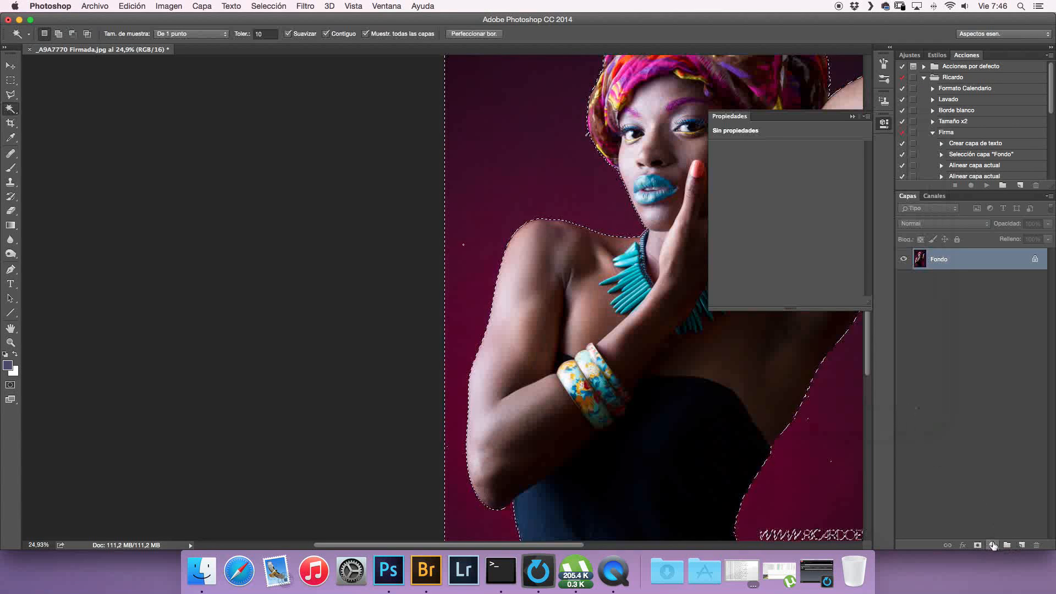
Add a Curves adjustment layer from the refined selection and raise the RGB curve's midpoint to brighten the backdrop
left_click(992, 545)
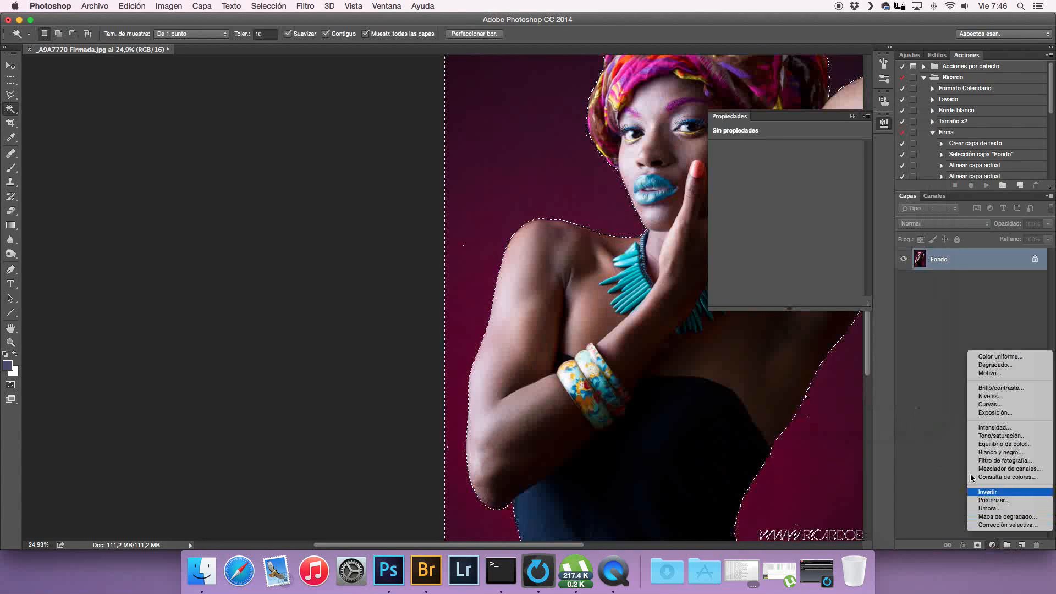
left_click(984, 405)
left_click(794, 232)
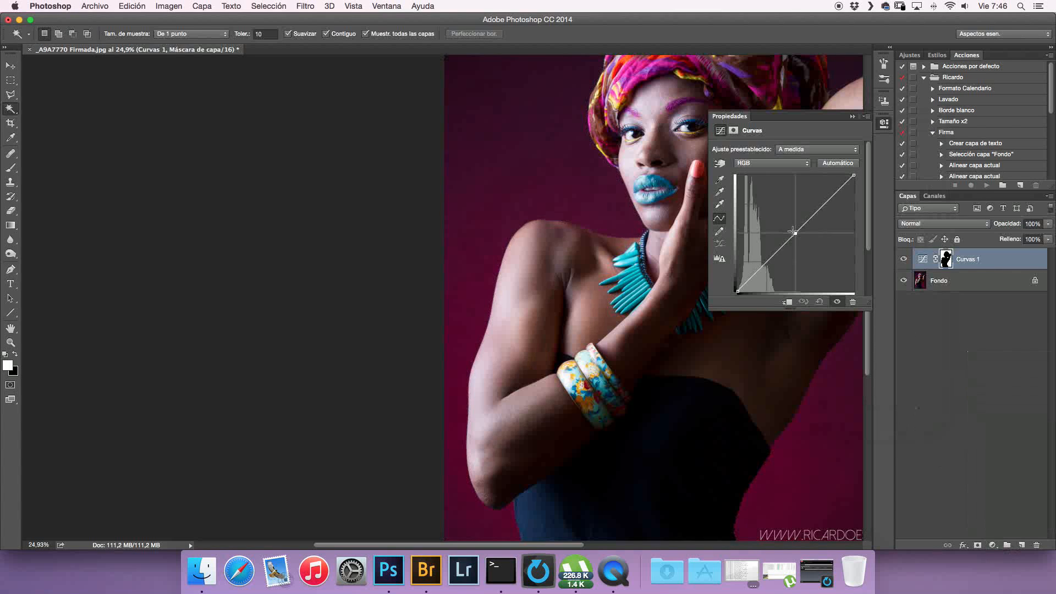
left_click_drag(794, 232, 779, 219)
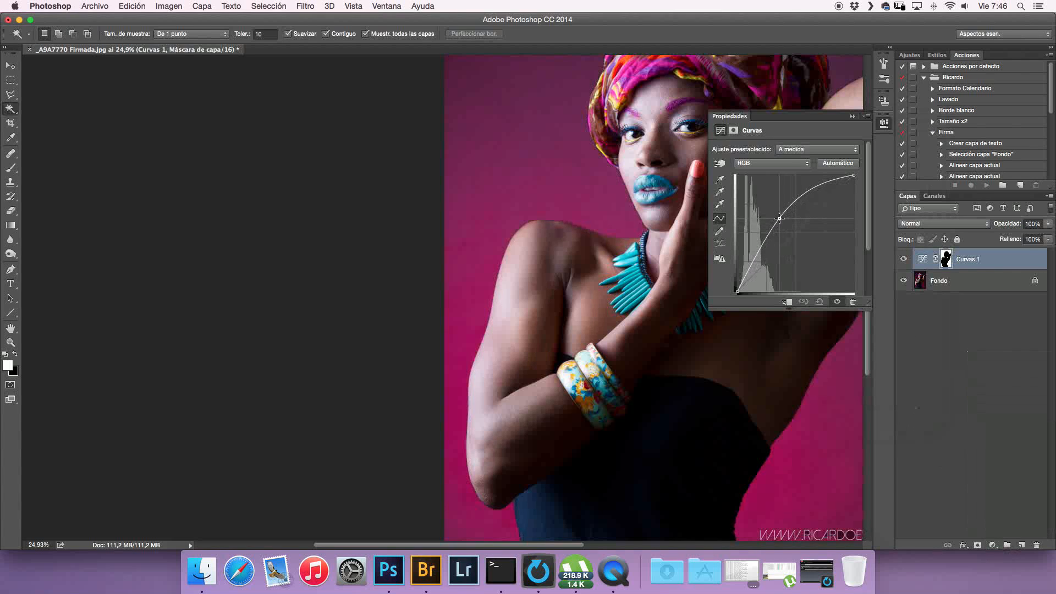
left_click(853, 117)
Examine the brightened backdrop's edge along the shoulder, arm and dress up close, and review the whole portrait
left_click_drag(467, 306, 554, 377)
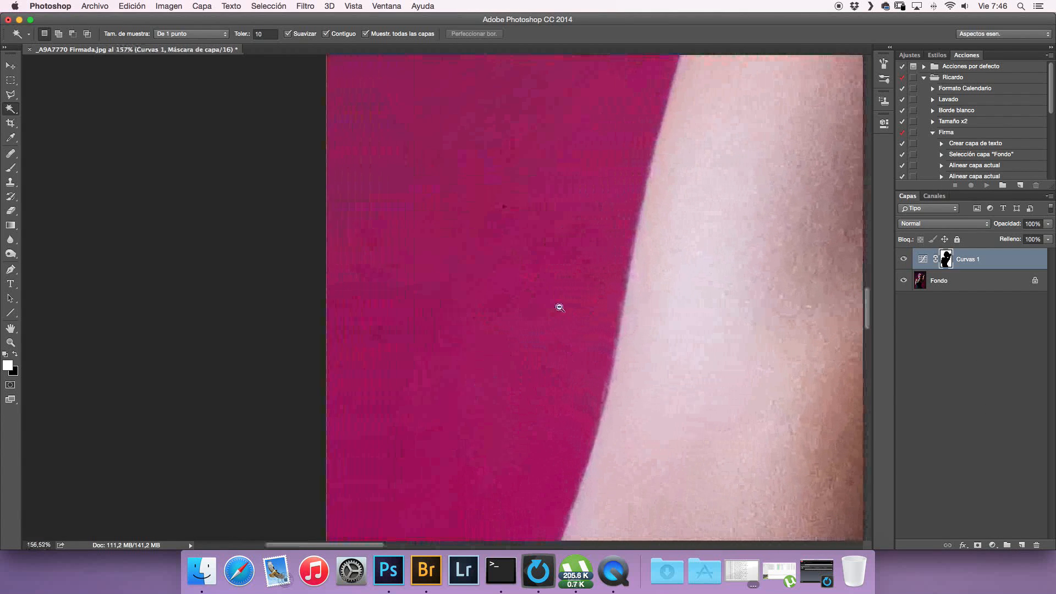
left_click_drag(559, 308, 554, 286)
left_click_drag(627, 146, 540, 456)
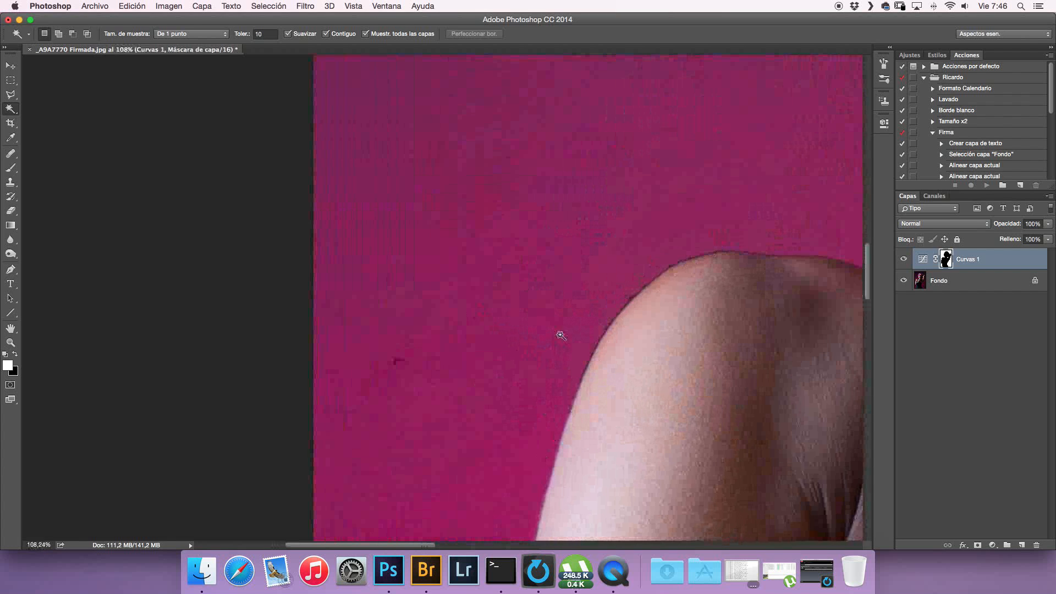
scroll(560, 335, "down", 10)
scroll(561, 335, "left", 3)
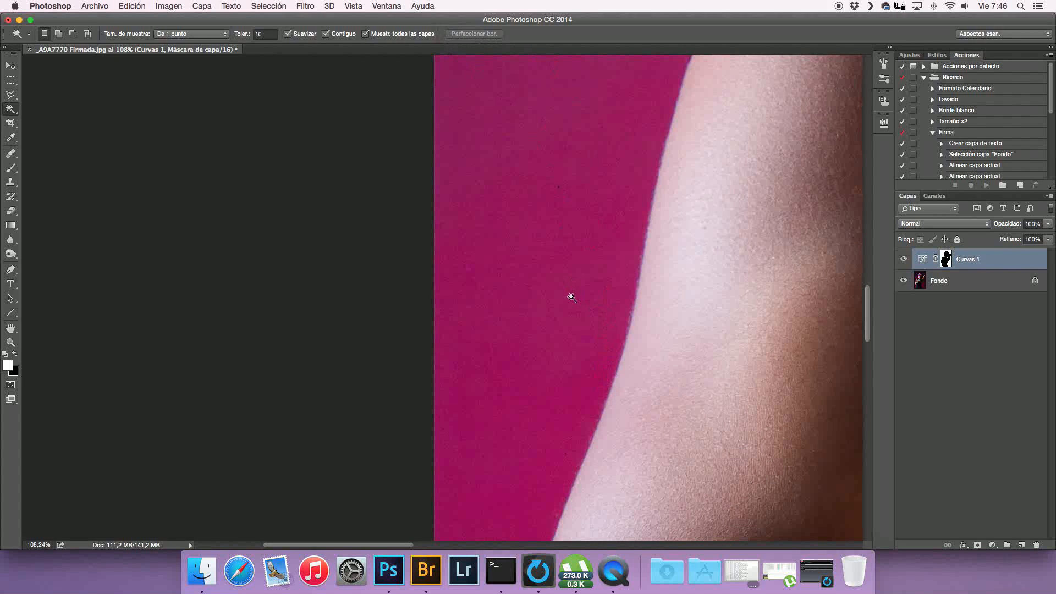
left_click_drag(541, 280, 474, 275)
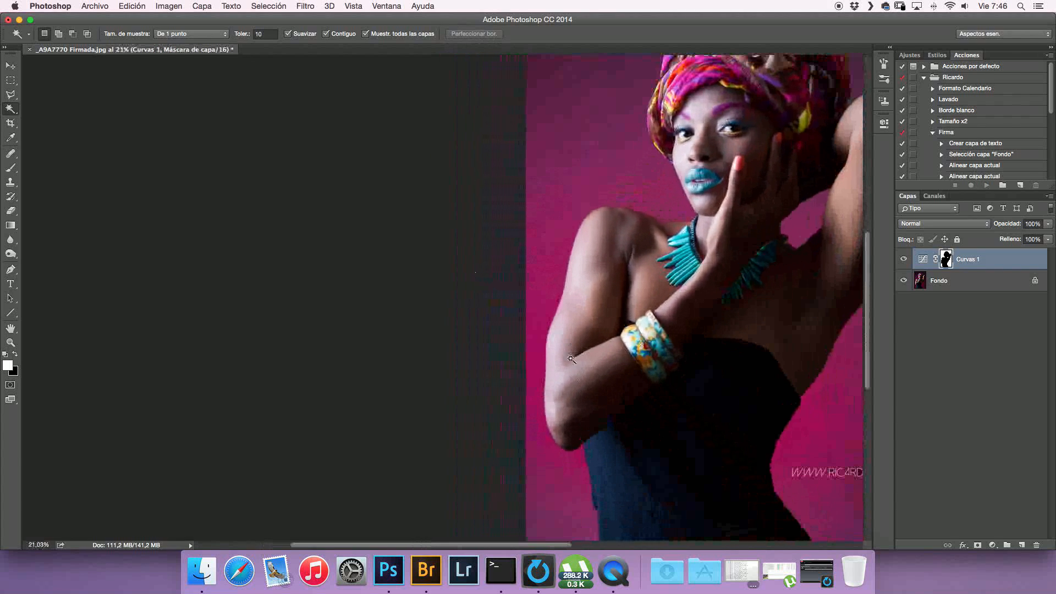
left_click_drag(540, 236, 435, 155)
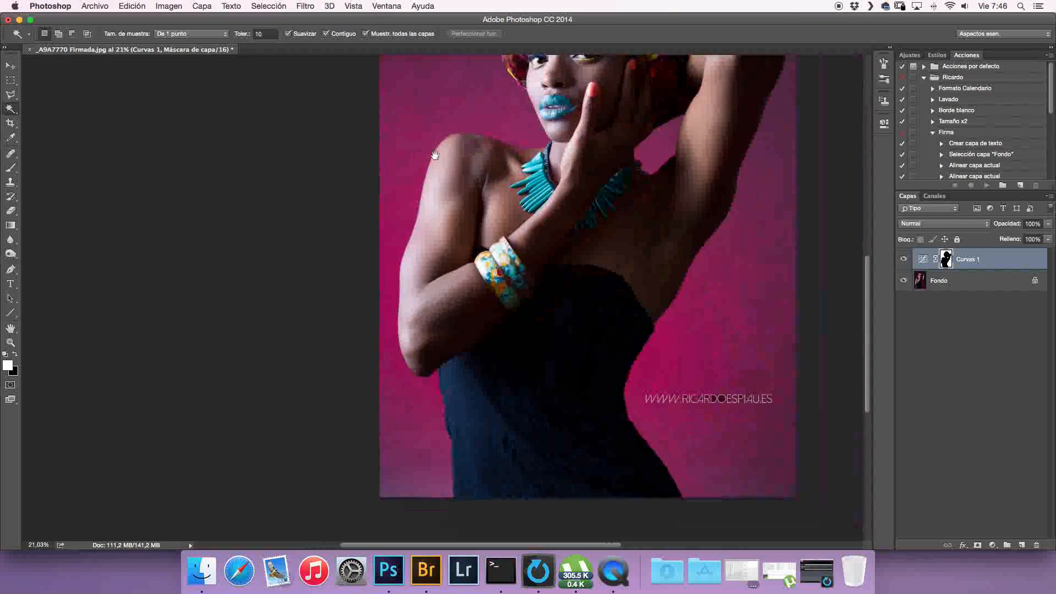
mouse_move(632, 401)
left_mouse_down()
mouse_move(716, 471)
mouse_move(644, 412)
left_mouse_up()
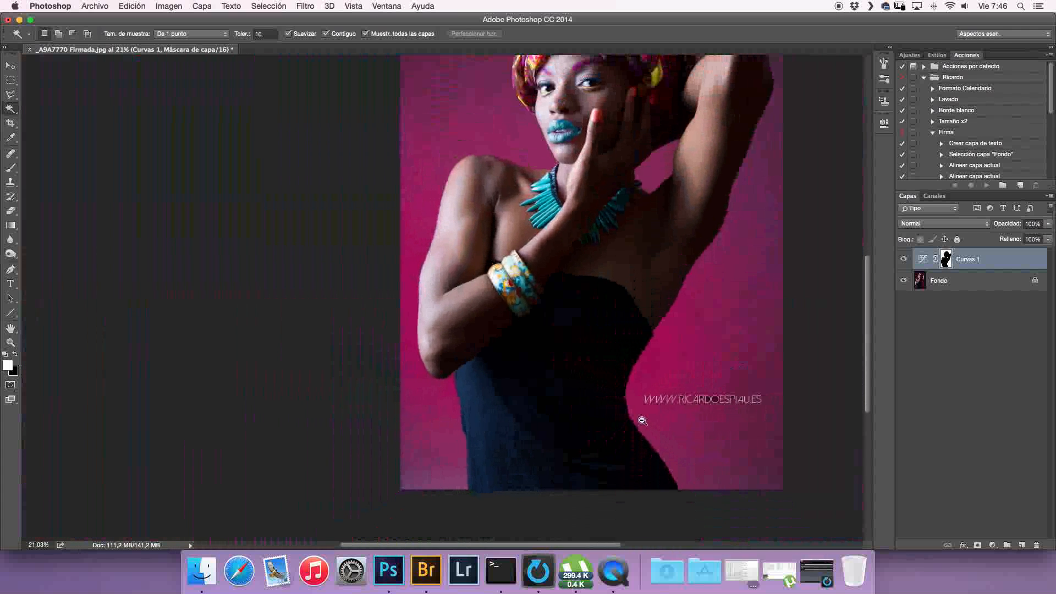
left_click_drag(625, 309, 597, 313)
left_click_drag(464, 225, 482, 227)
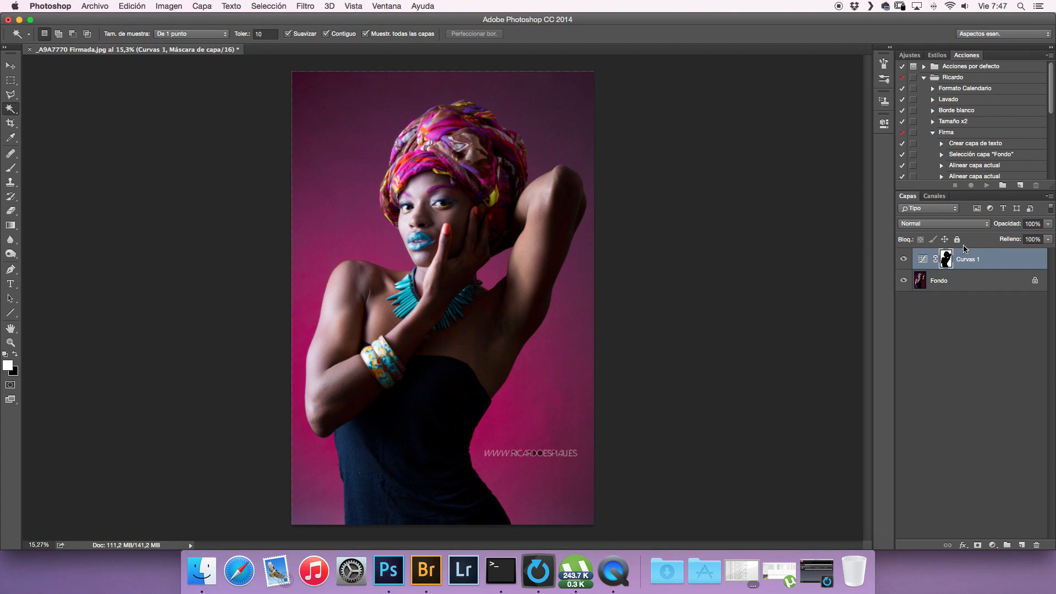
Add a new empty layer above the Curves layer and give it a white layer mask, switching between its content and mask
left_click(918, 281)
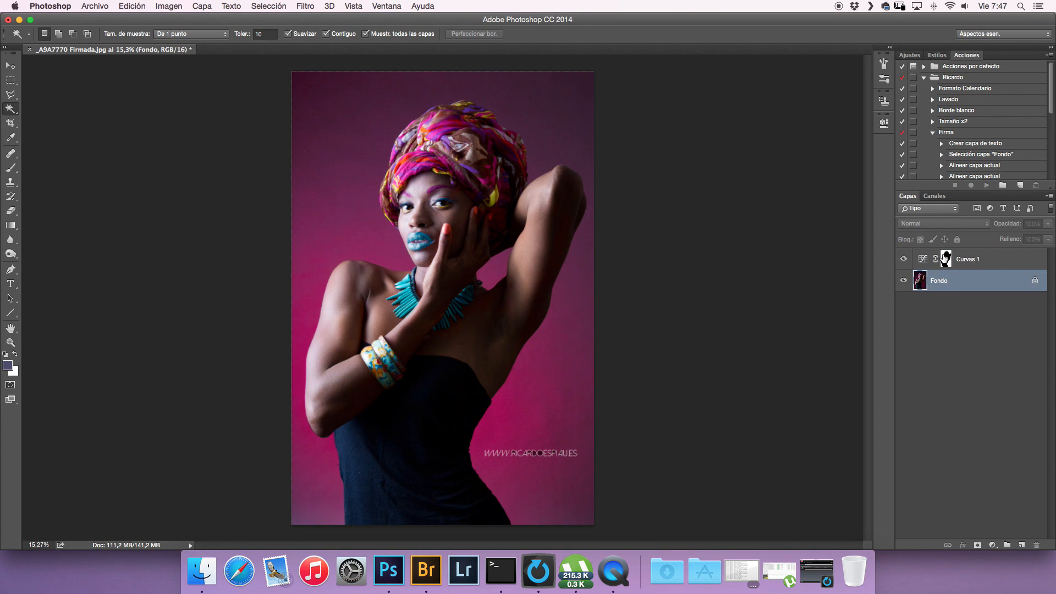
left_click(946, 266)
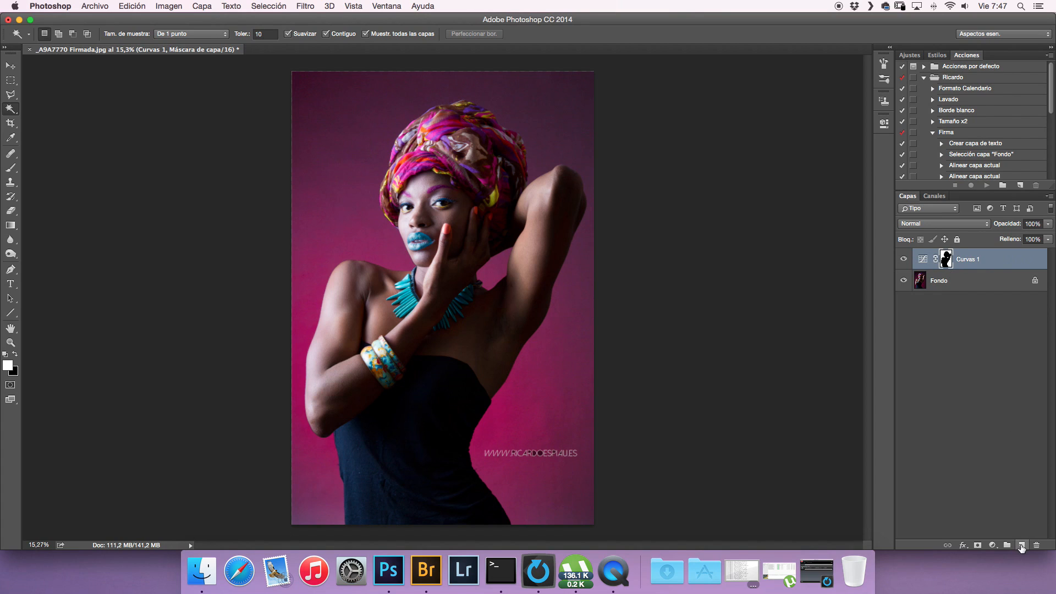
left_click(1021, 545)
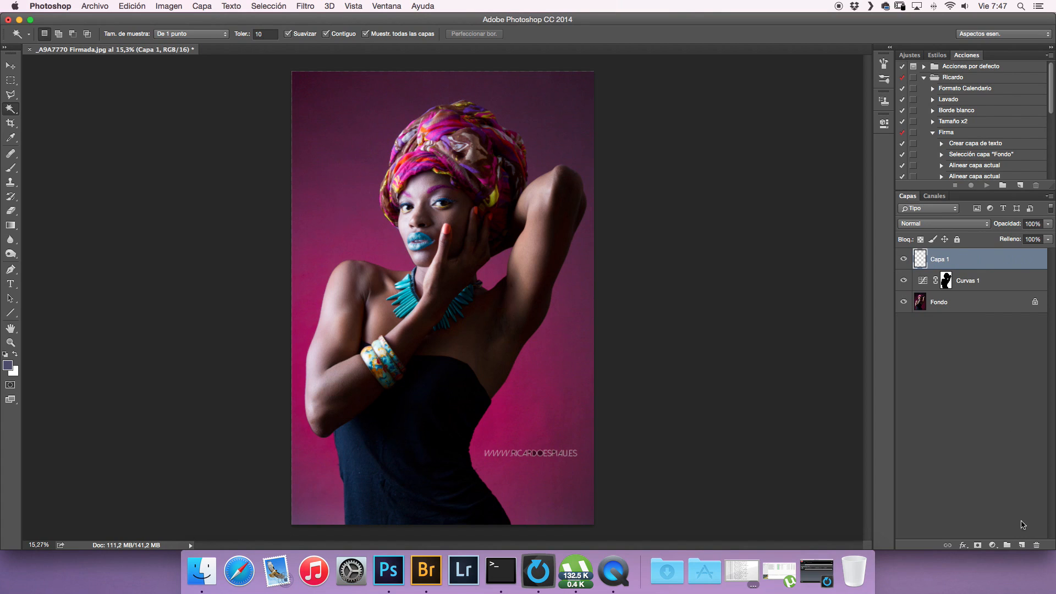
left_click(977, 546)
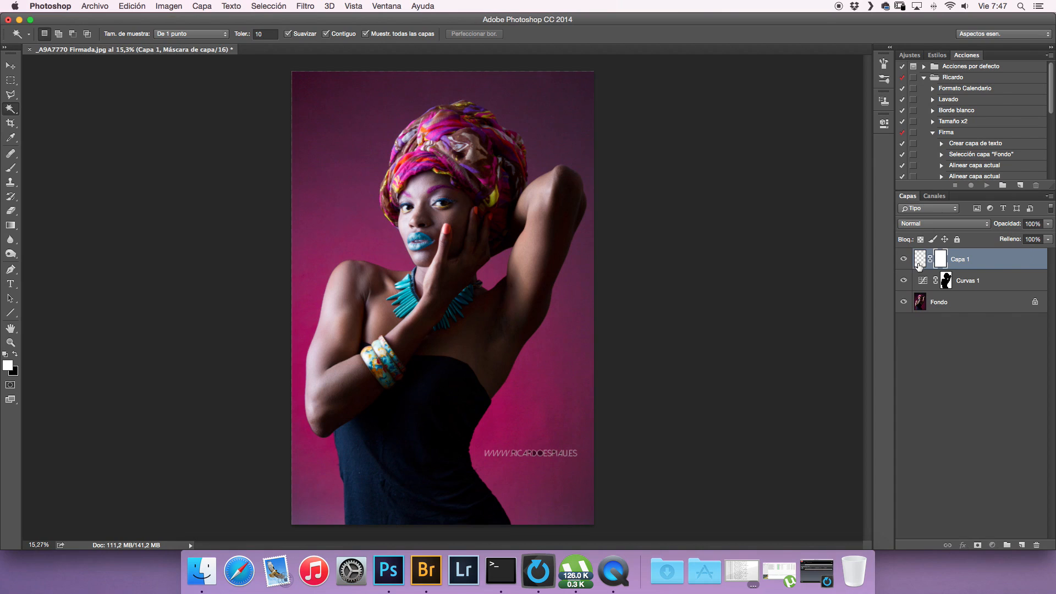
left_click(919, 265)
left_click(941, 261)
left_click(920, 265)
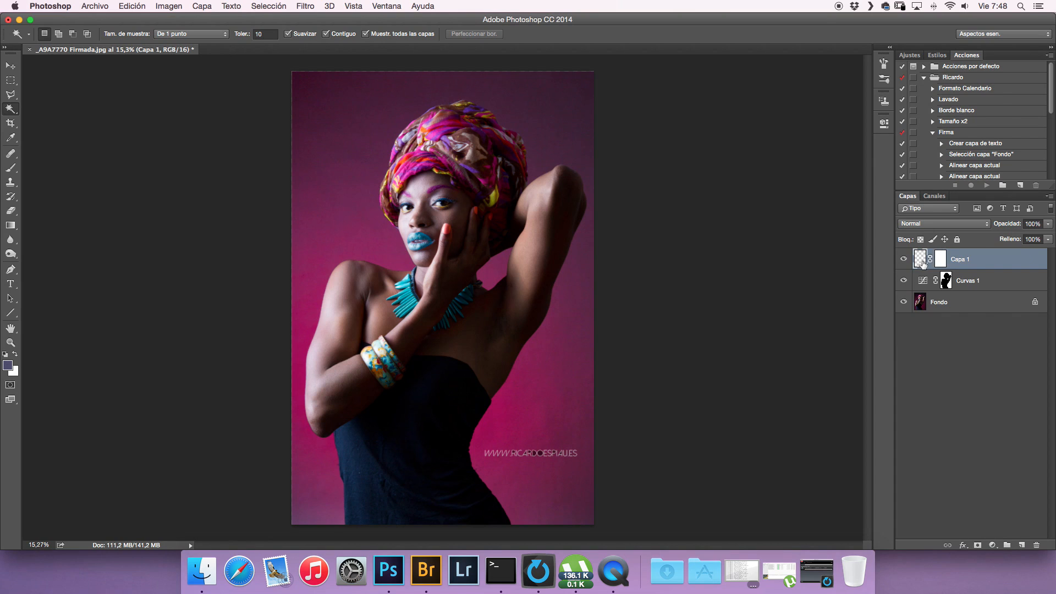
double_click(941, 260)
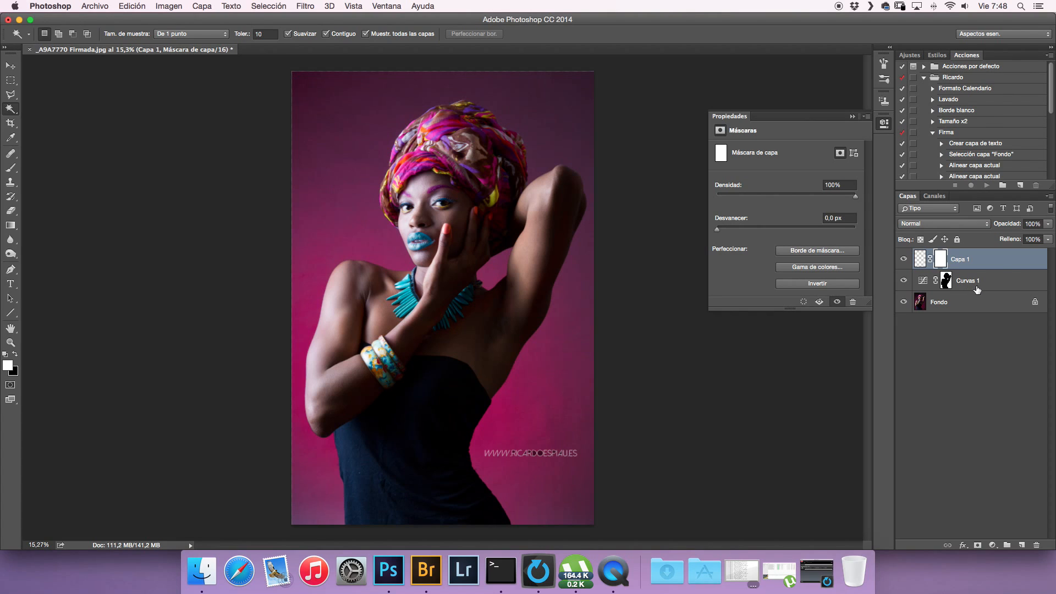
Reduce the opacity of the Curvas 1 adjustment layer to 78%
left_click(998, 287)
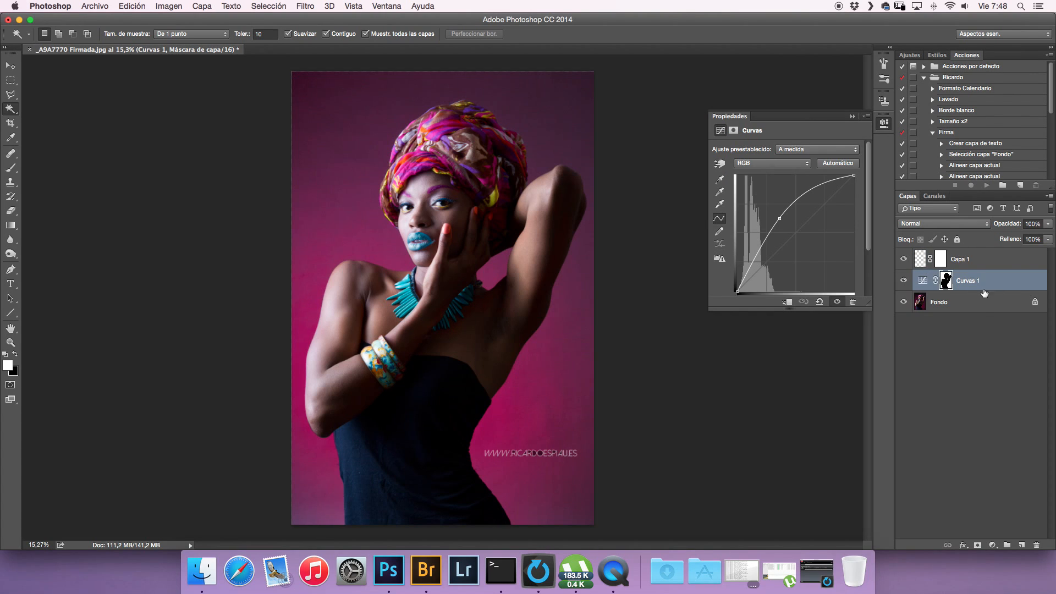
left_click(1047, 224)
left_click(1023, 237)
mouse_move(1023, 237)
left_mouse_down()
mouse_move(1048, 237)
mouse_move(1011, 237)
mouse_move(1054, 236)
mouse_move(994, 237)
mouse_move(1038, 240)
left_mouse_up()
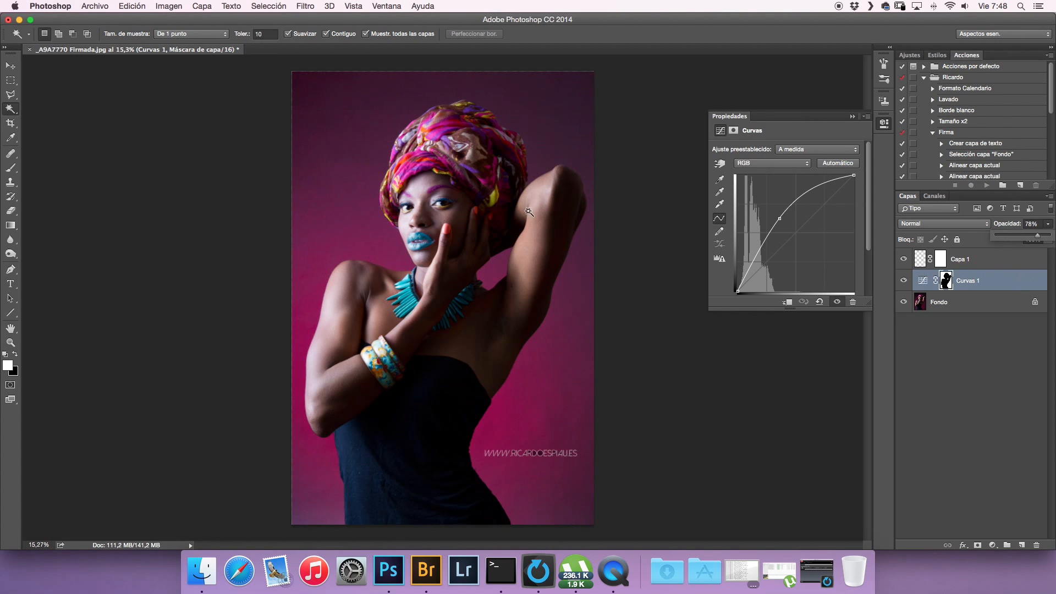
left_click(986, 223)
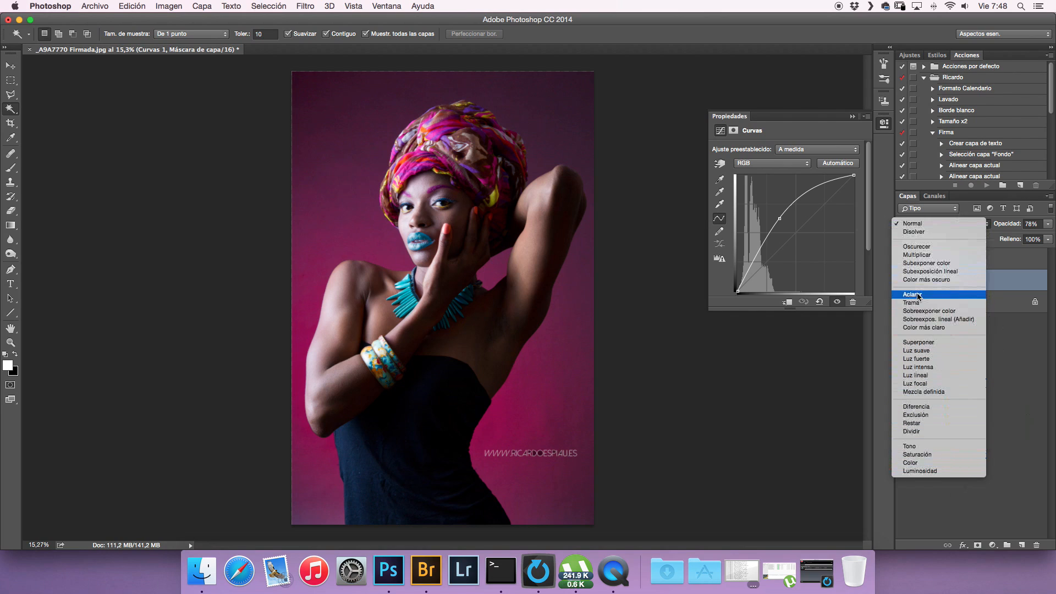
left_click(1014, 356)
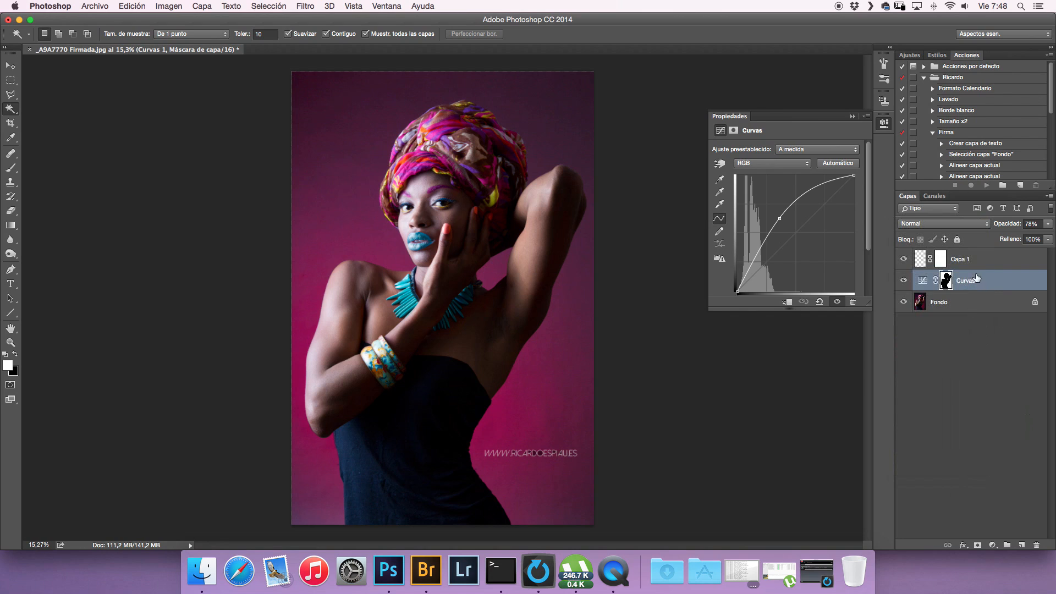
left_click(947, 224)
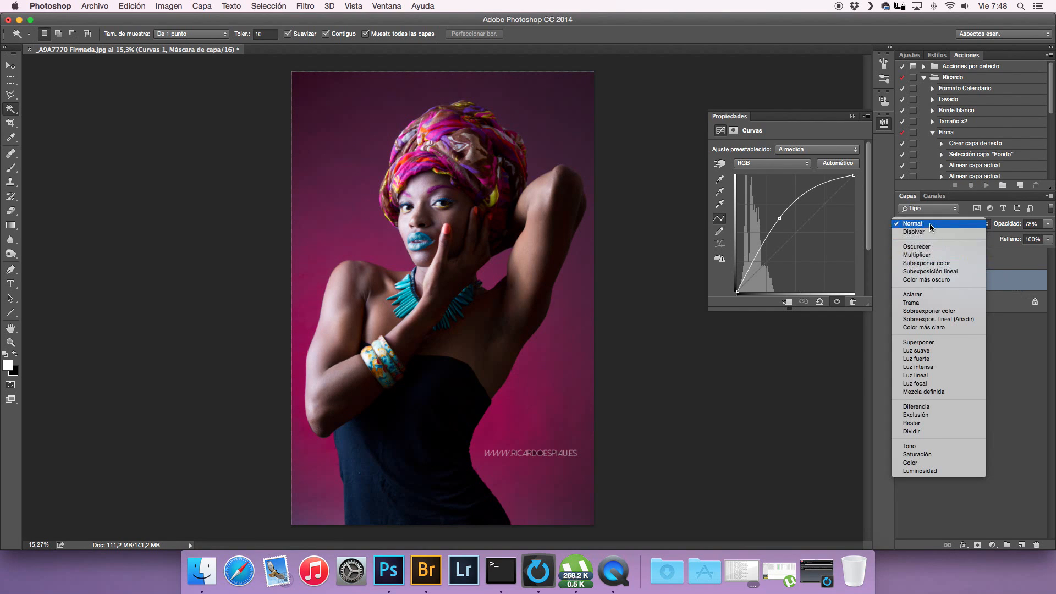
left_click(1020, 414)
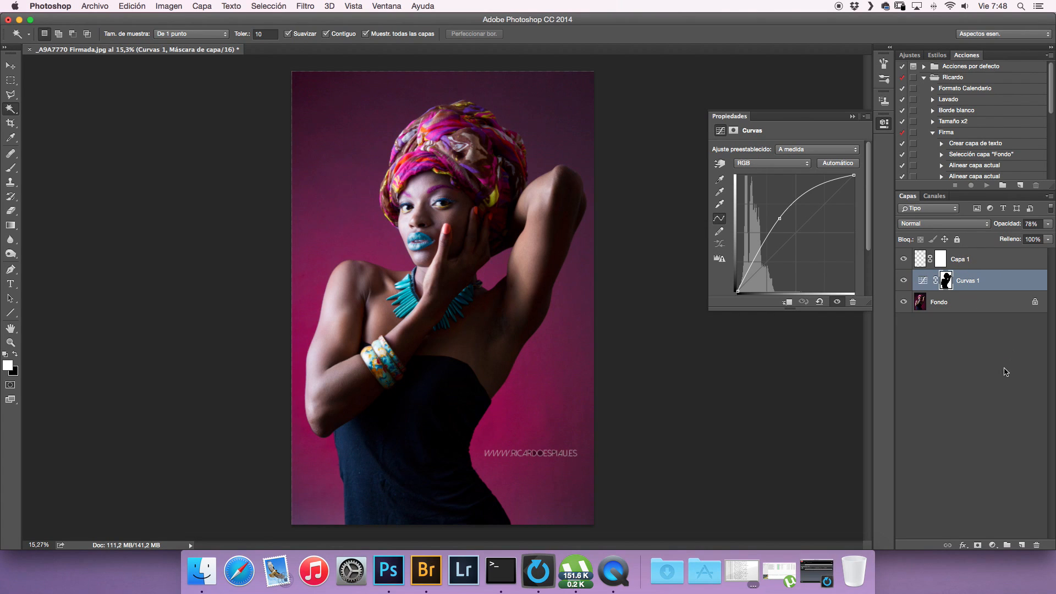
Activate the Brush tool and try a red foreground colour, be1313, while the Curves layer mask is active
left_click(10, 168)
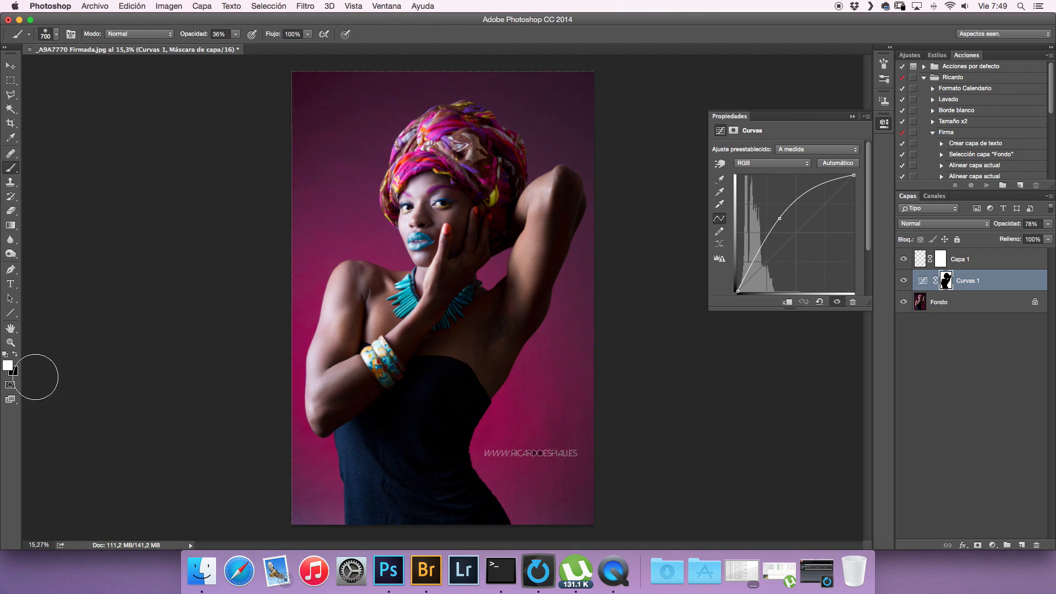
left_click(8, 364)
left_click(768, 395)
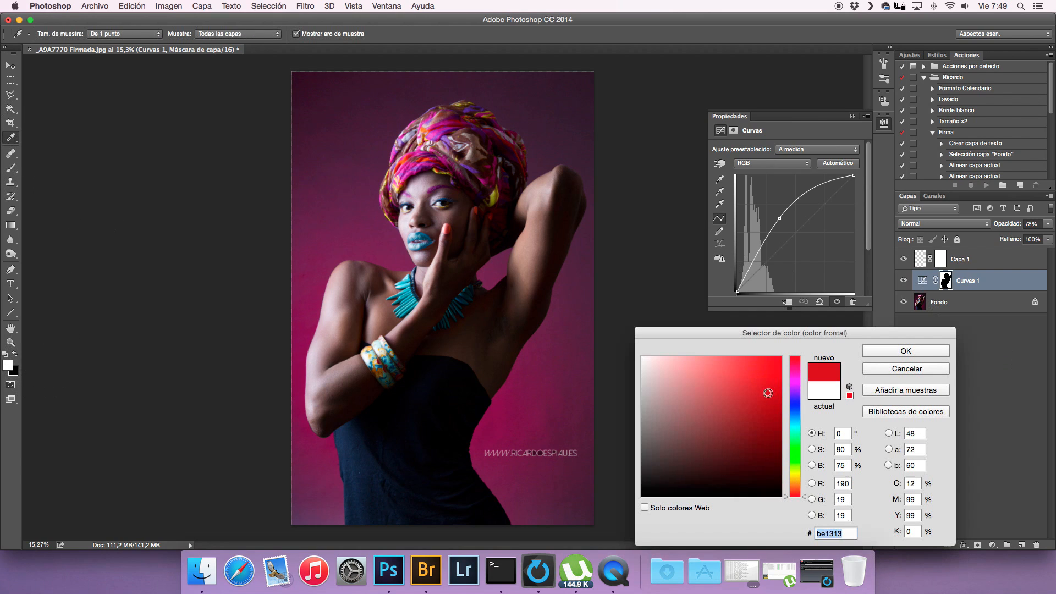
left_click(892, 367)
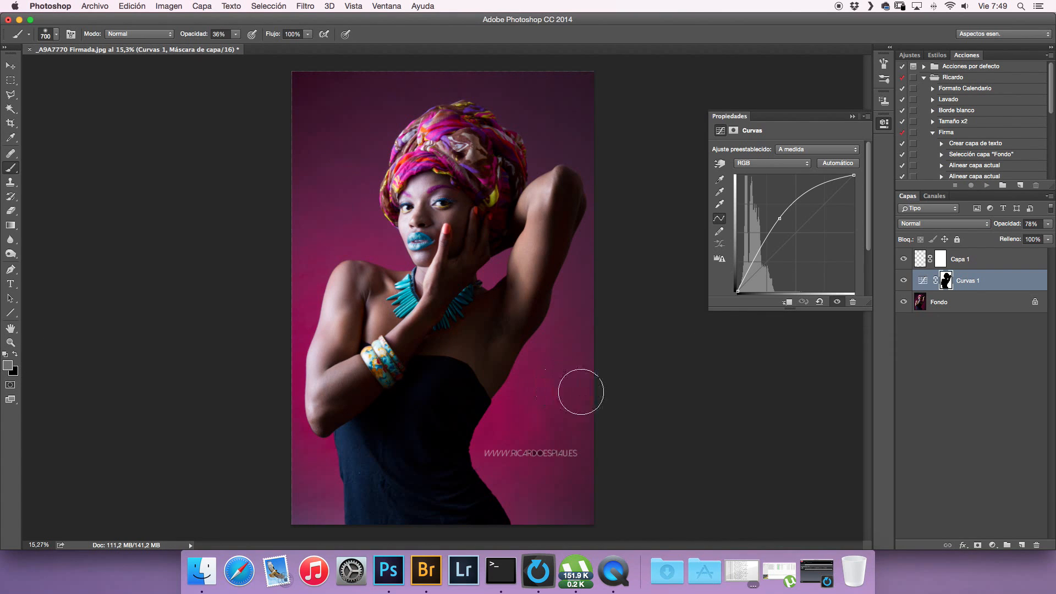
Try a diagonal brush stroke at 36% opacity across the portrait on the content of Capa 1
left_click(920, 259)
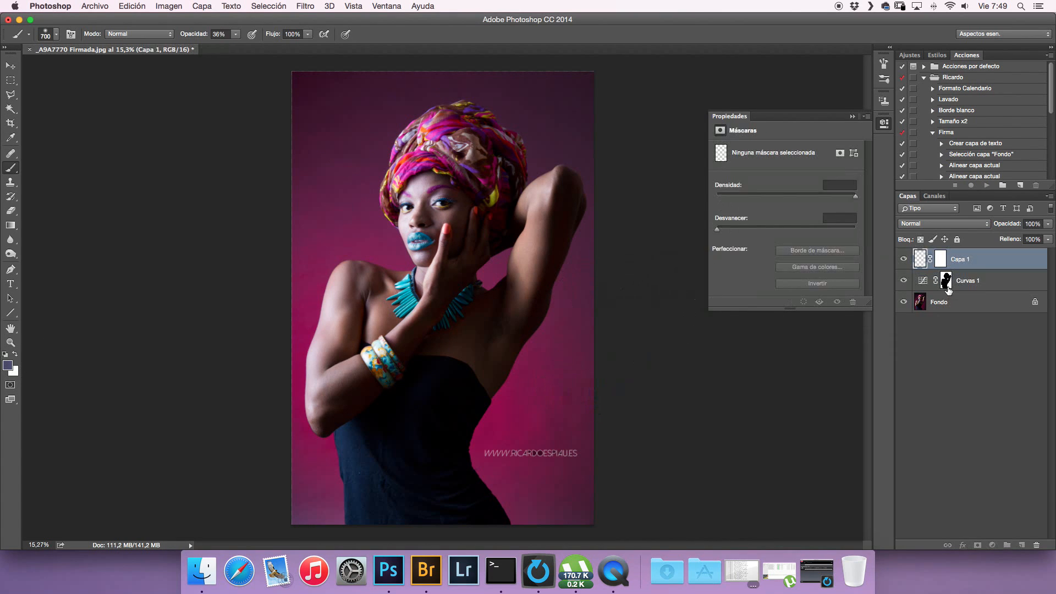
left_click(946, 281)
left_click(915, 259)
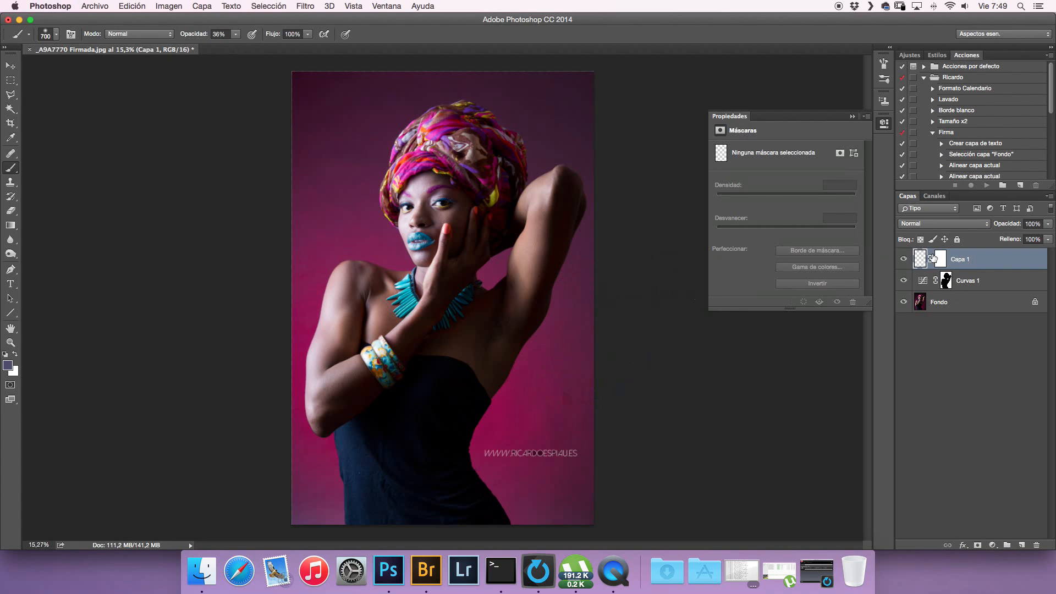
left_click_drag(625, 394, 272, 133)
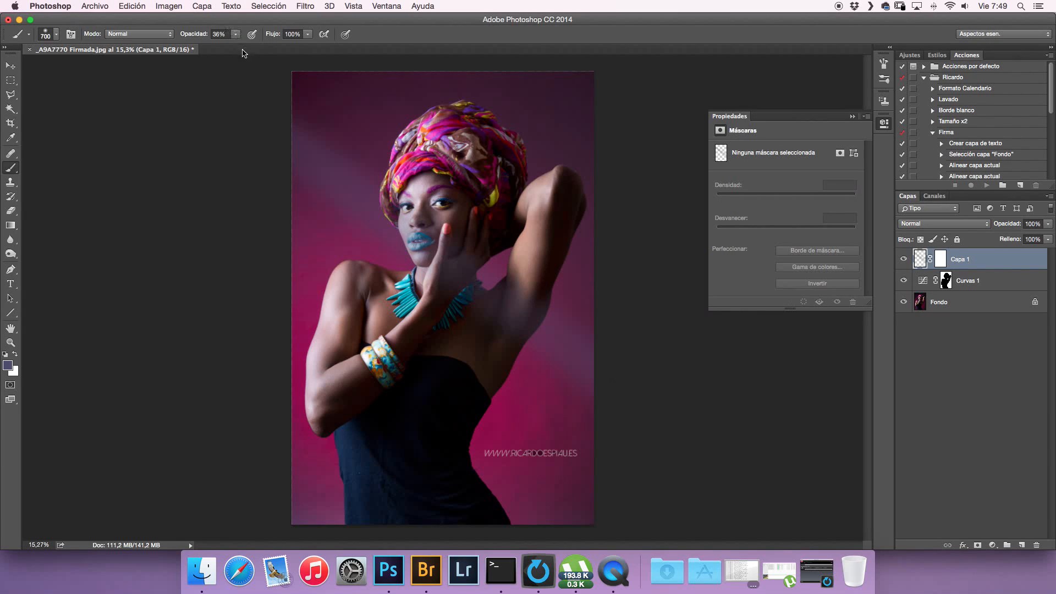
Set the brush opacity to 100% and undo the faint diagonal stroke on Capa 1
left_click(235, 34)
left_click_drag(238, 46, 285, 51)
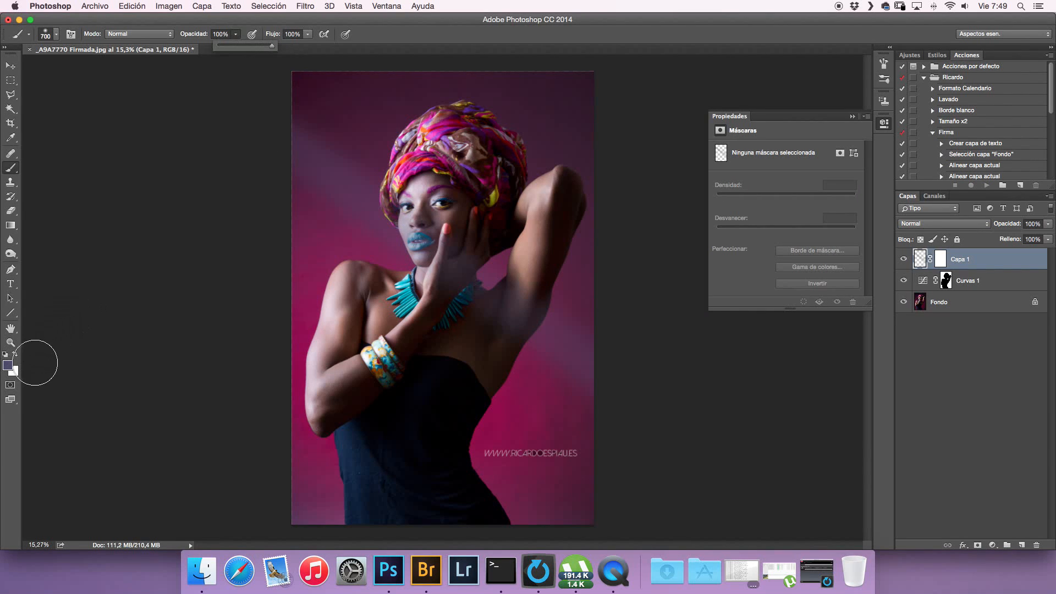
key("super+z")
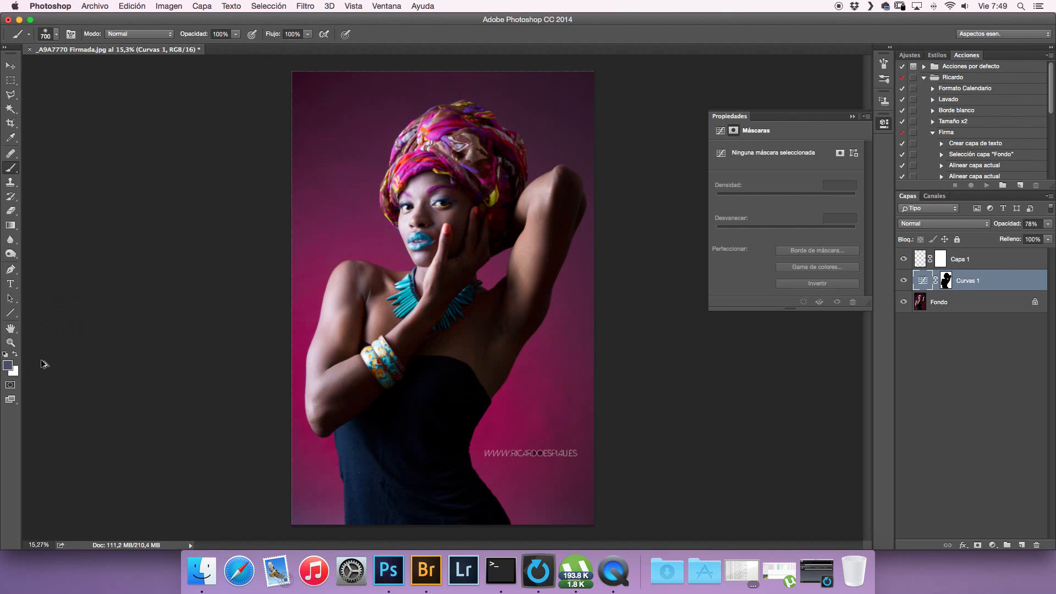
Set the foreground colour to red, ea1236, and paint a diagonal stroke across the portrait on the content of Capa 1
left_click(9, 364)
left_click(797, 360)
left_click(773, 369)
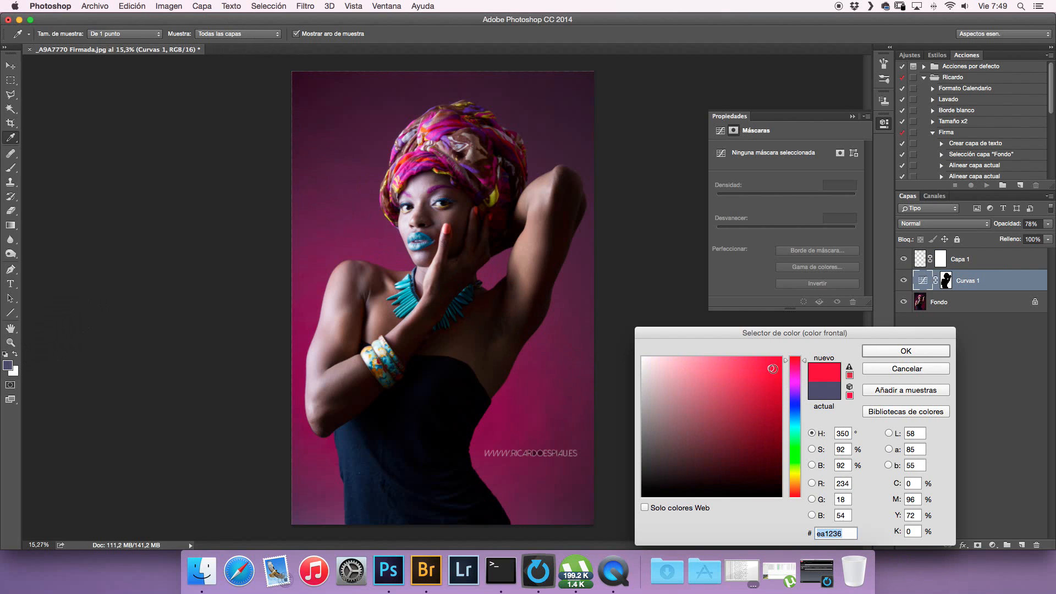
left_click(905, 352)
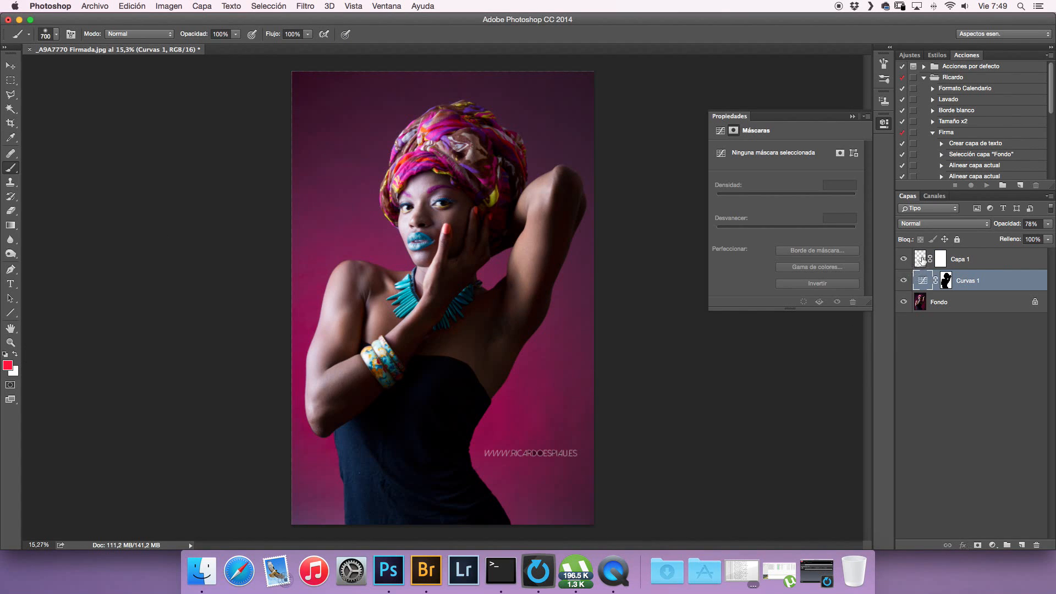
left_click(922, 260)
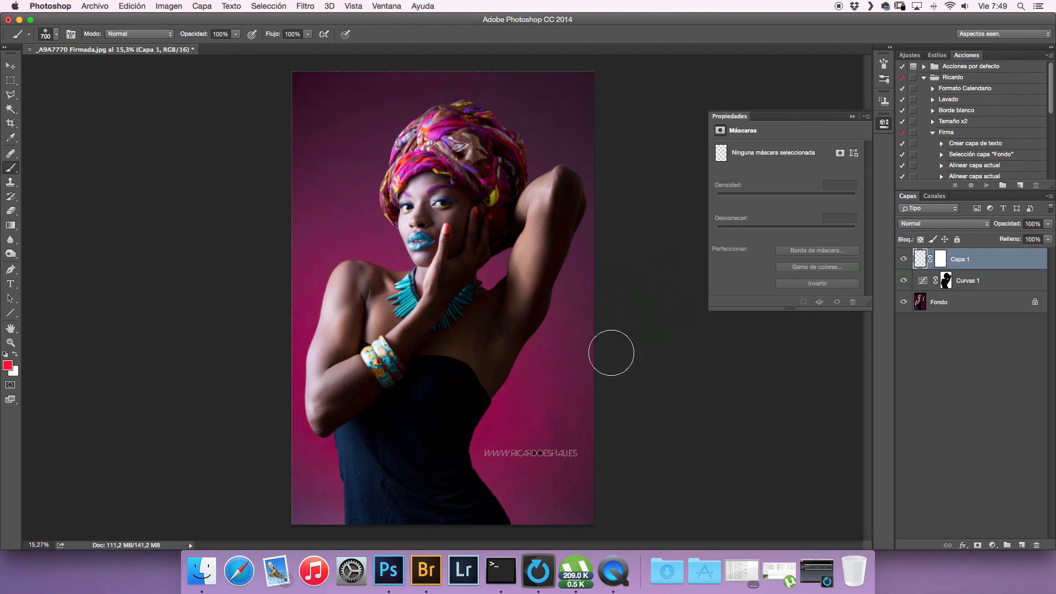
left_click_drag(651, 391, 237, 109)
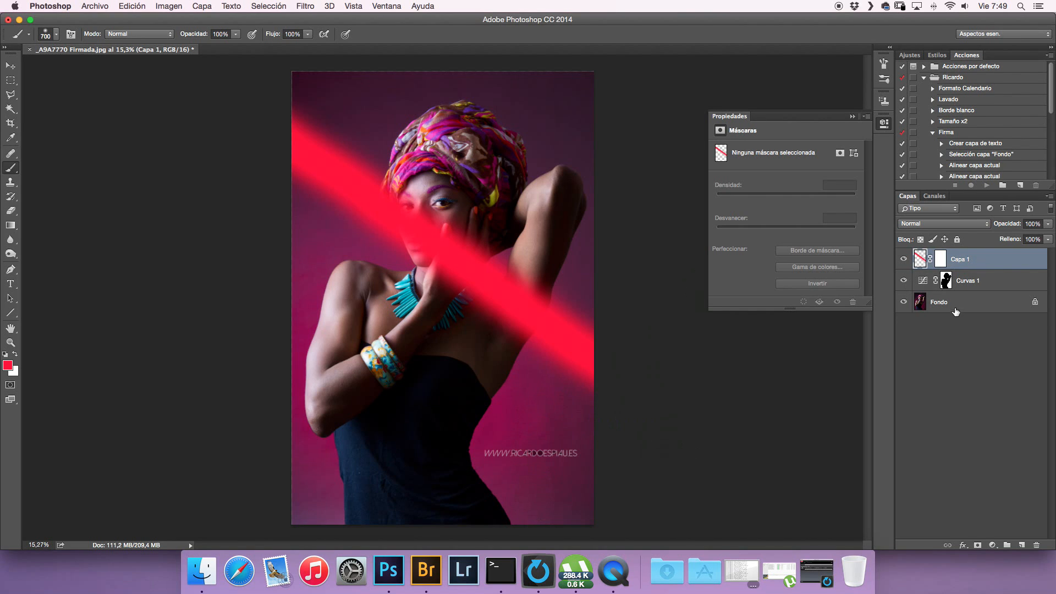
Move the red stroke layer Capa 1 below Curvas 1 and remove the raised midpoint from the RGB curve
left_click_drag(992, 258, 962, 292)
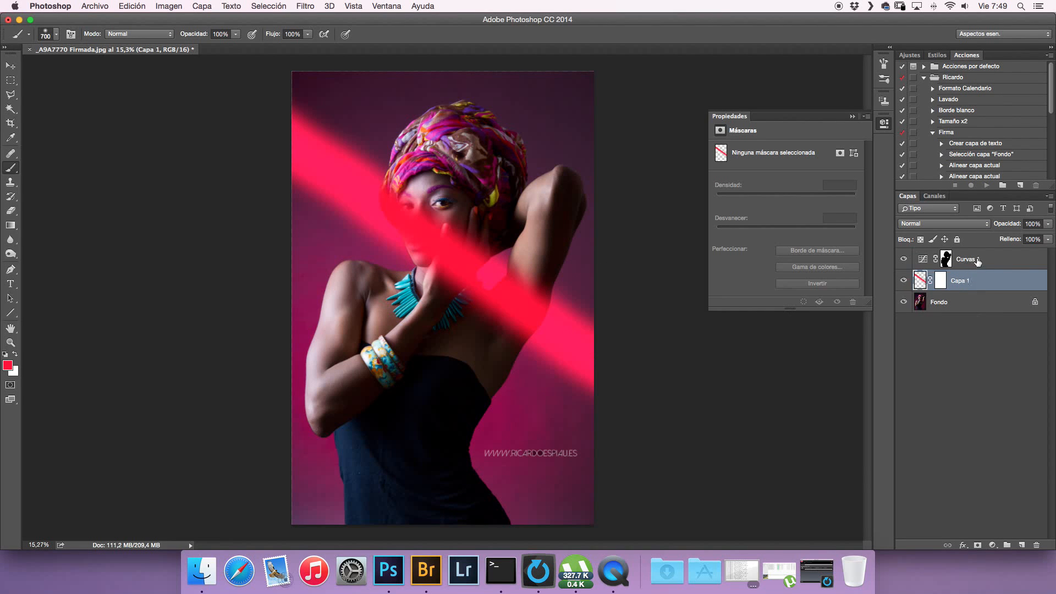
left_click(924, 260)
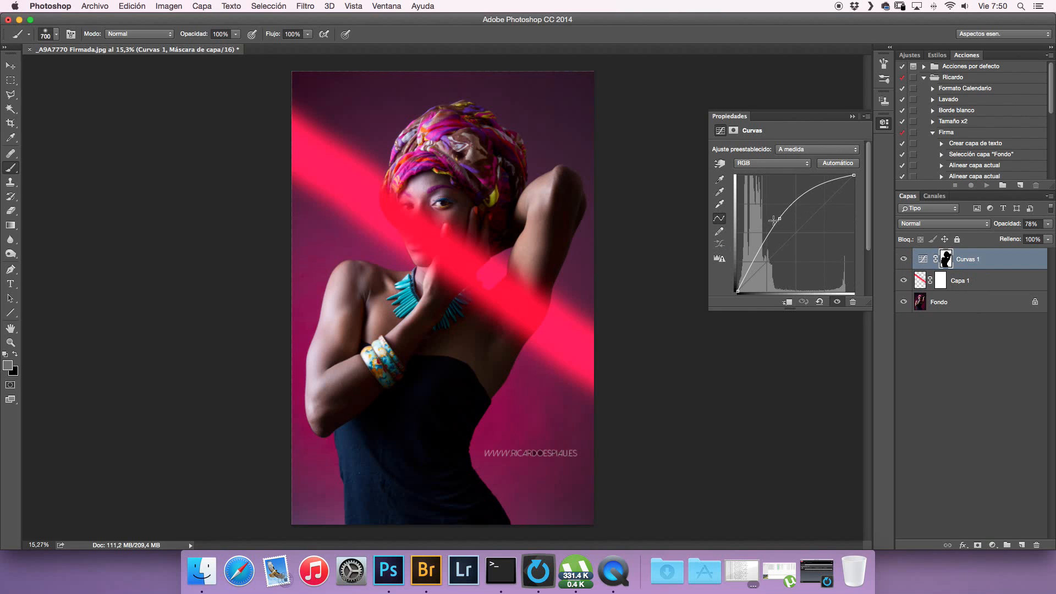
left_click_drag(774, 218, 889, 302)
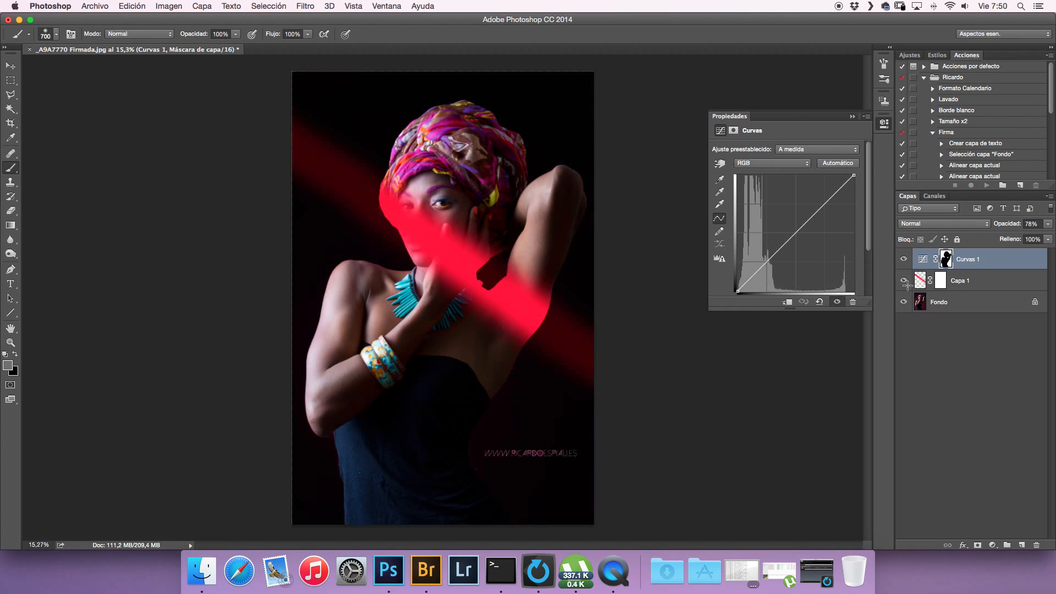
Pull the RGB curve steeply down near the highlights to darken the masked backdrop, comparing the image with Capa 1 hidden and shown
left_click(903, 281)
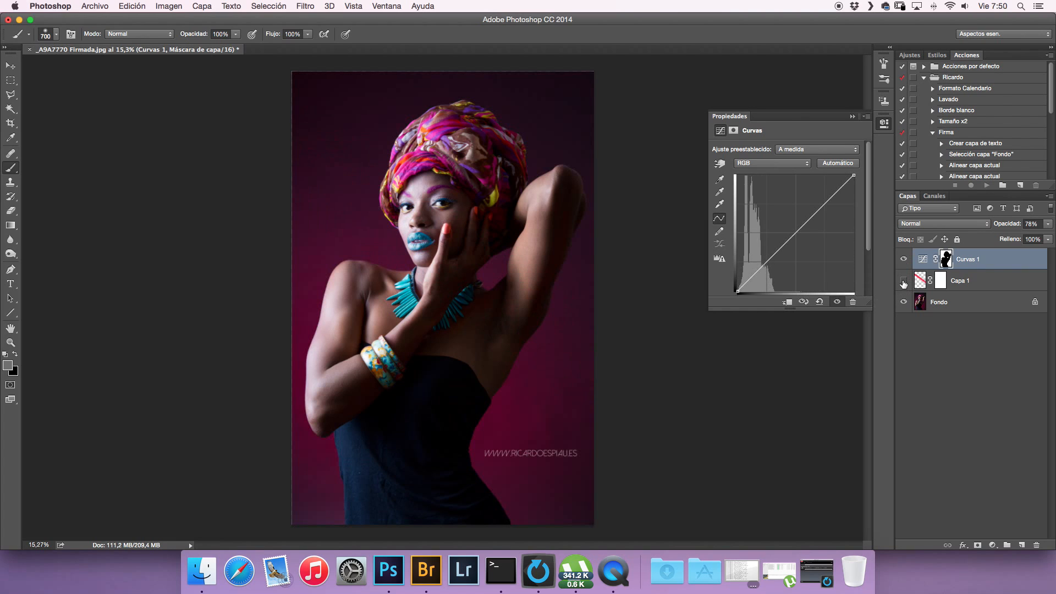
left_click(903, 282)
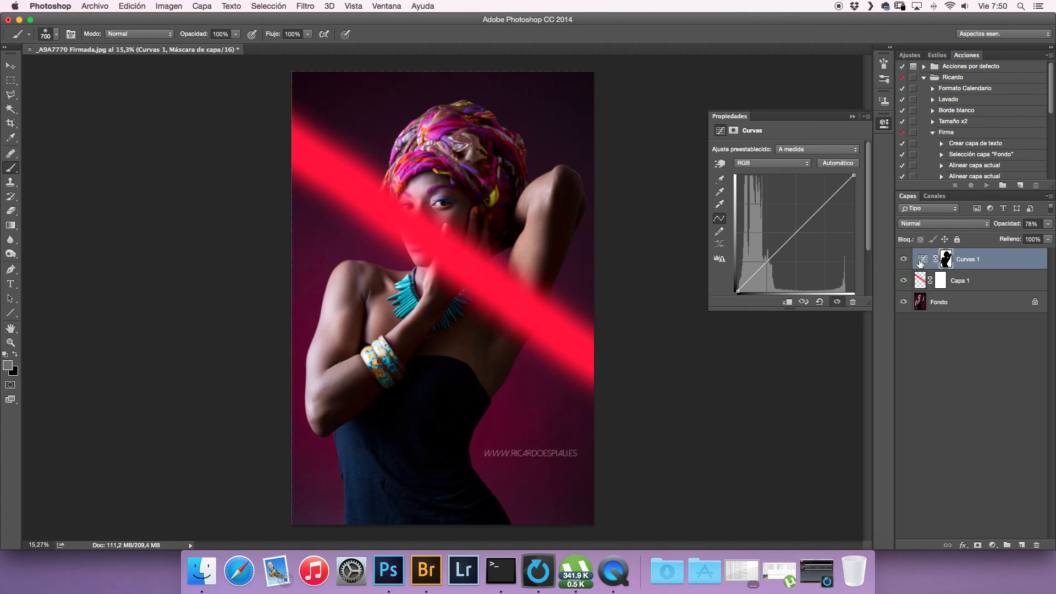
left_click_drag(801, 229, 846, 268)
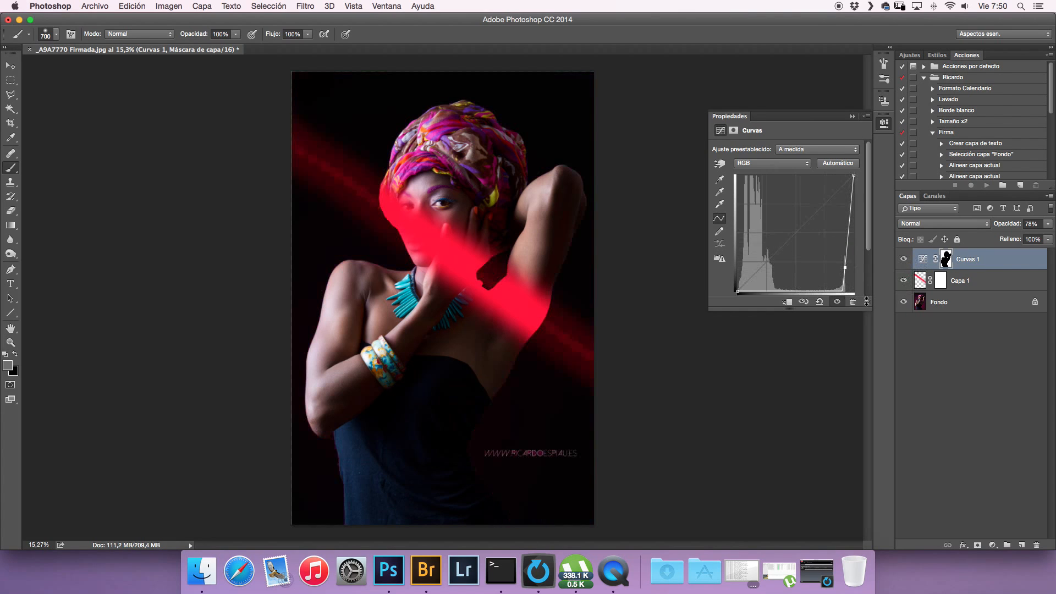
left_click(923, 360)
left_click(903, 281)
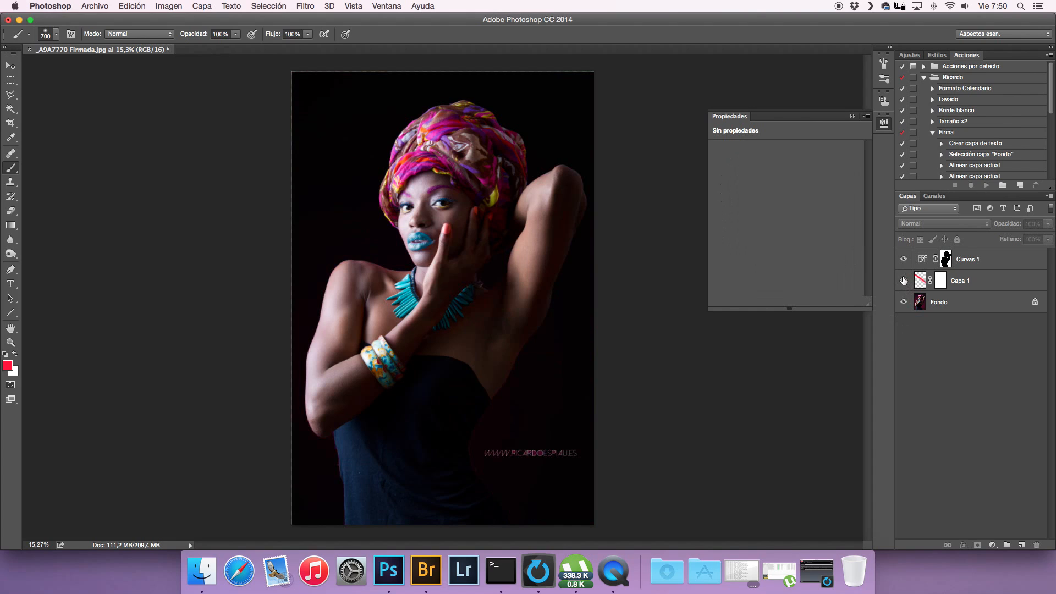
left_click(902, 281)
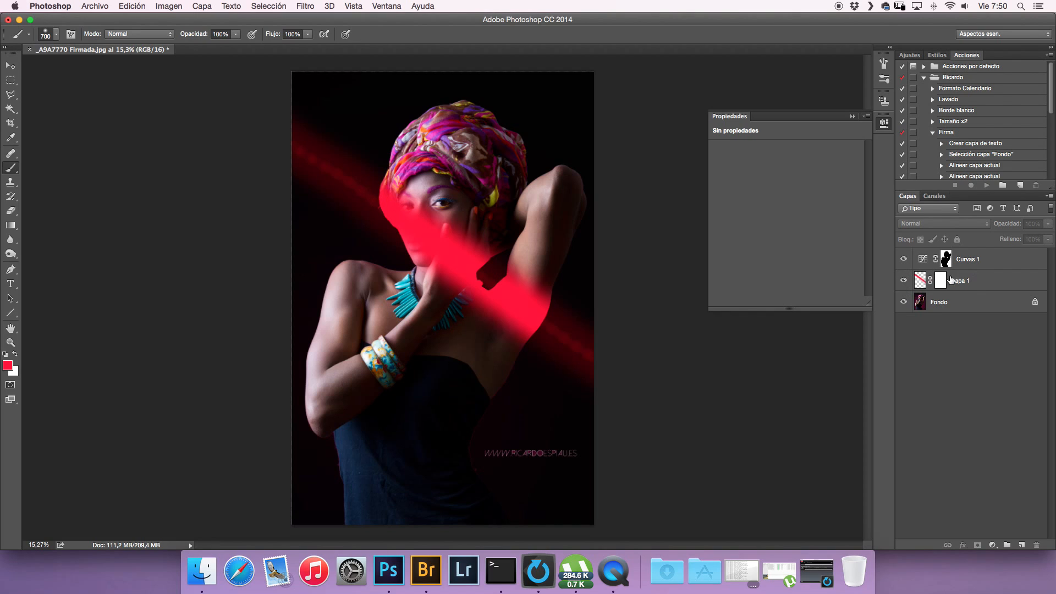
Clip the Curves adjustment to the red stroke layer Capa 1 and compare the image with each of the two layers hidden and shown
left_click_drag(980, 284, 985, 268)
left_click_drag(985, 268, 984, 269)
left_click(985, 268, "alt")
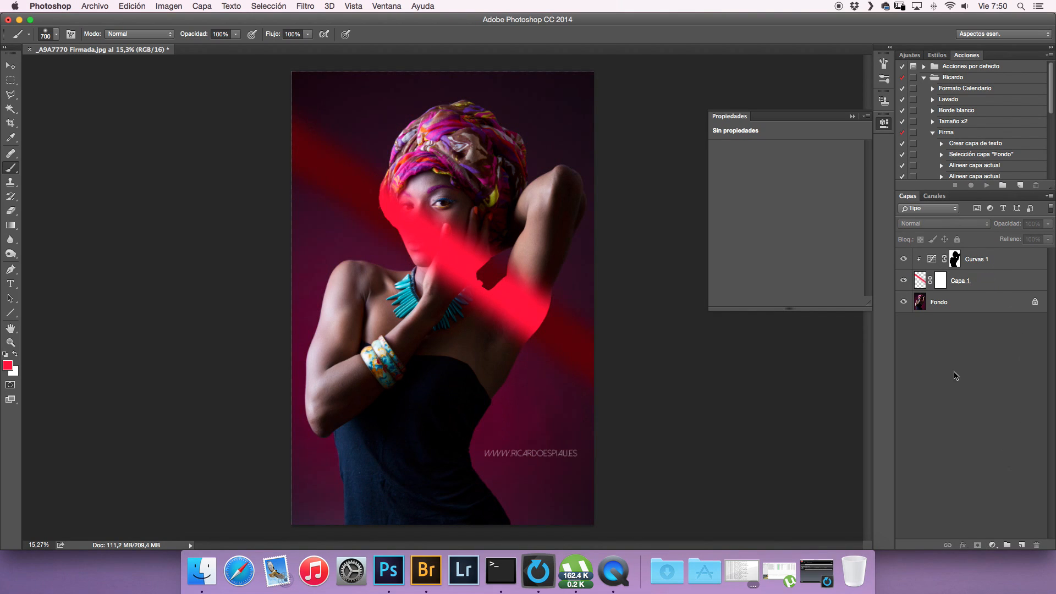
left_click(904, 280)
left_click(903, 261)
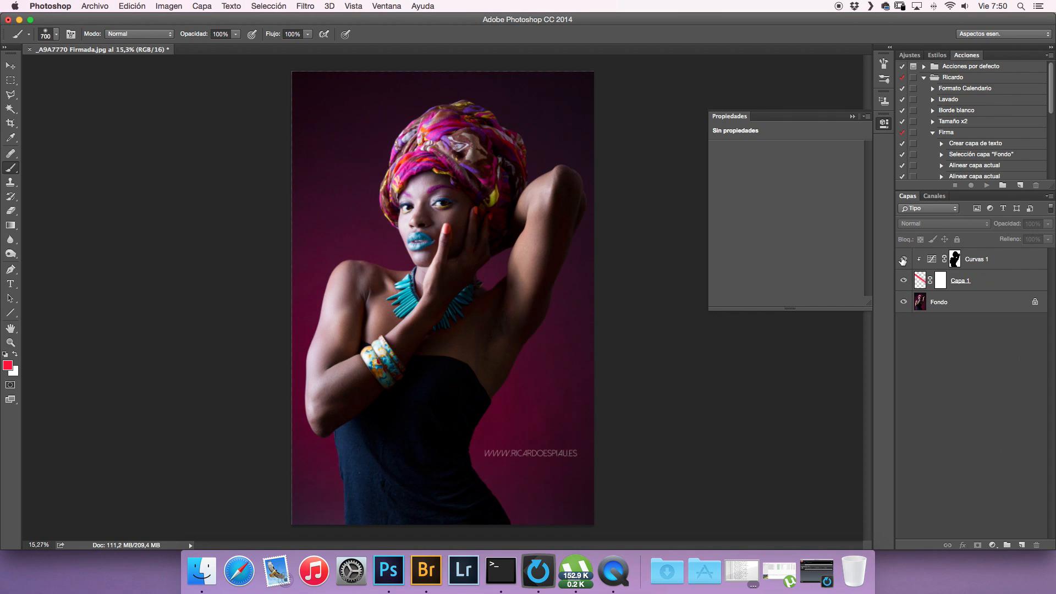
left_click(903, 260)
left_click(903, 260)
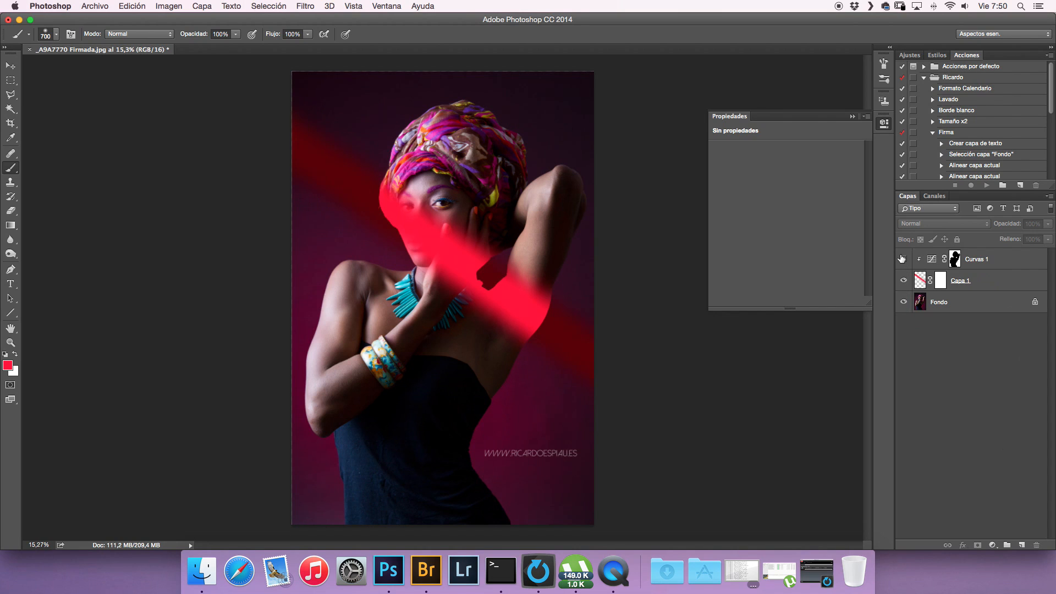
Release the Curvas 1 adjustment from its clipping to Capa 1, comparing the image with the adjustment hidden and shown before and after
left_click(902, 259)
left_click(903, 259)
left_click(902, 259)
left_click(901, 259)
left_click(984, 266)
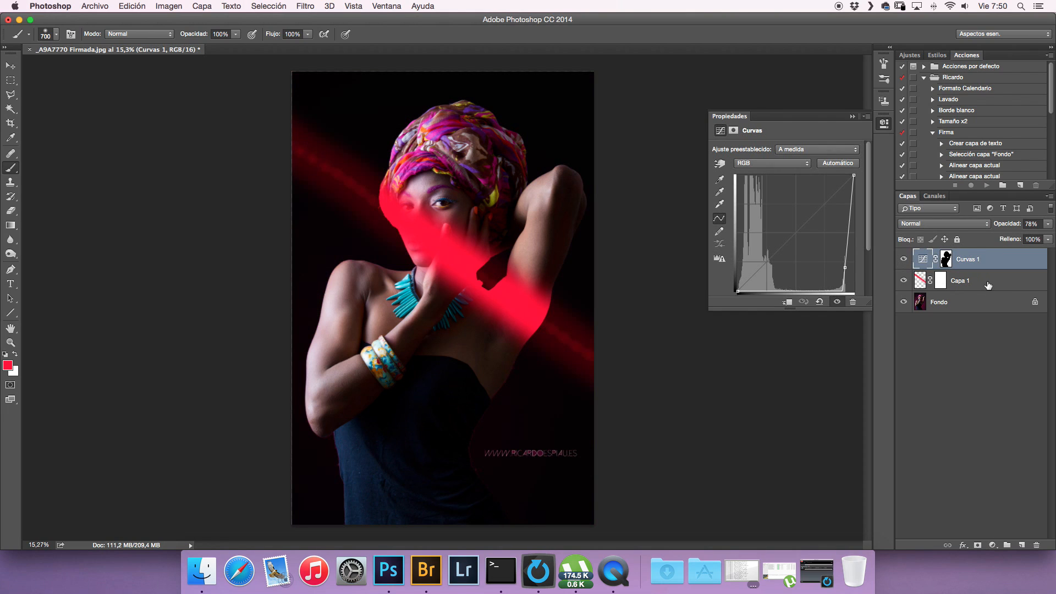
left_click(903, 260)
left_click(900, 259)
left_click(901, 259)
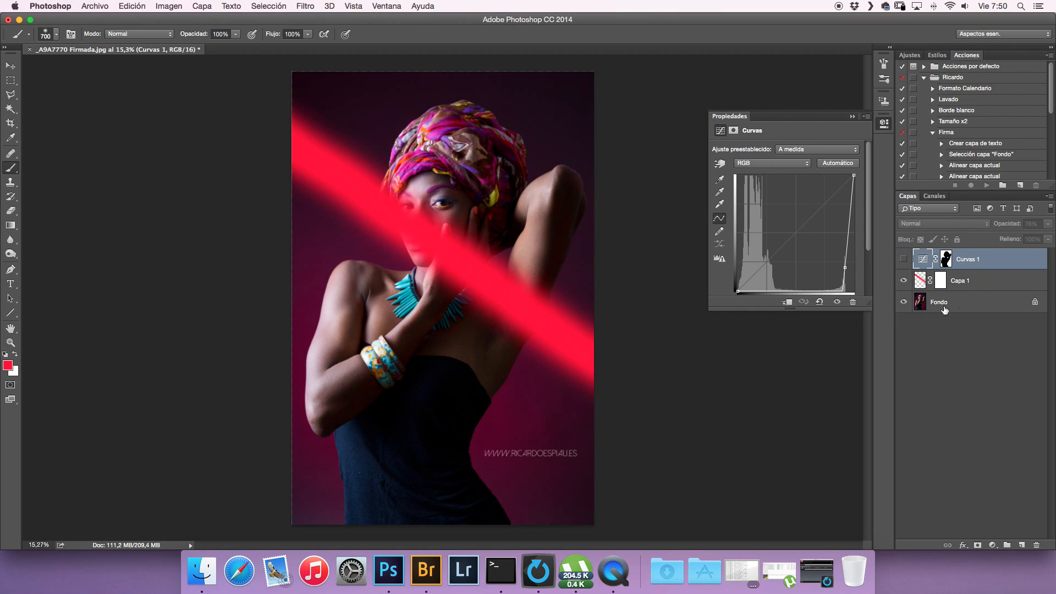
Make the Curvas 1 adjustment visible again and delete the red stroke layer Capa 1
left_click(982, 304)
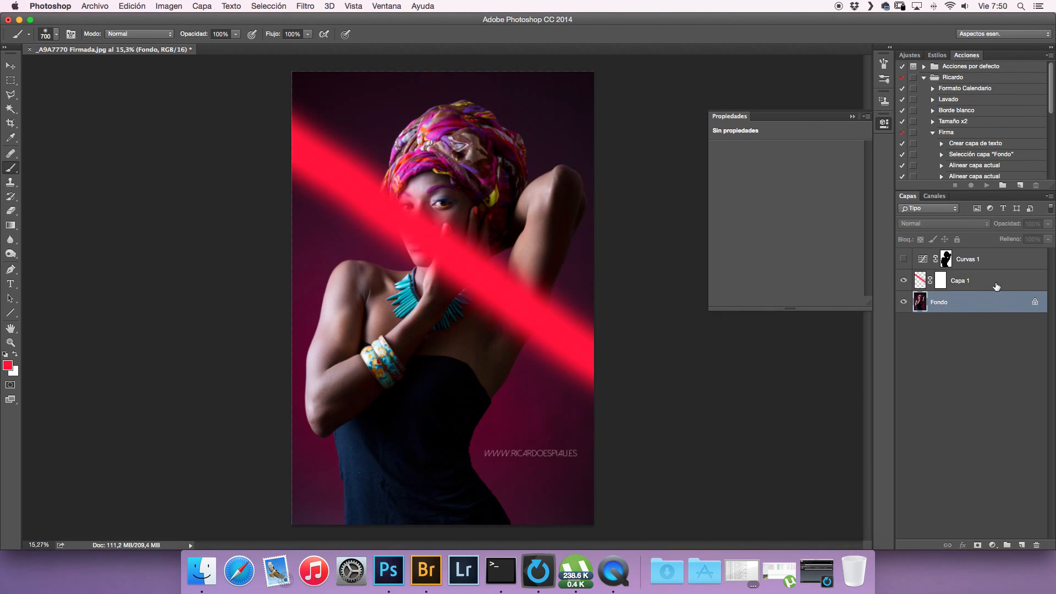
left_click(996, 285)
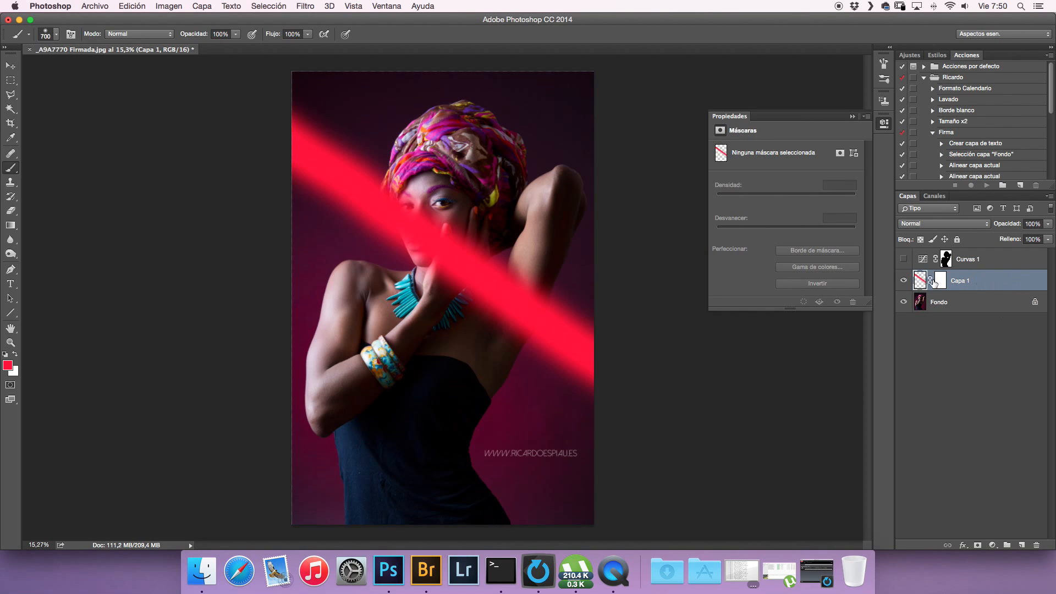
left_click(902, 259)
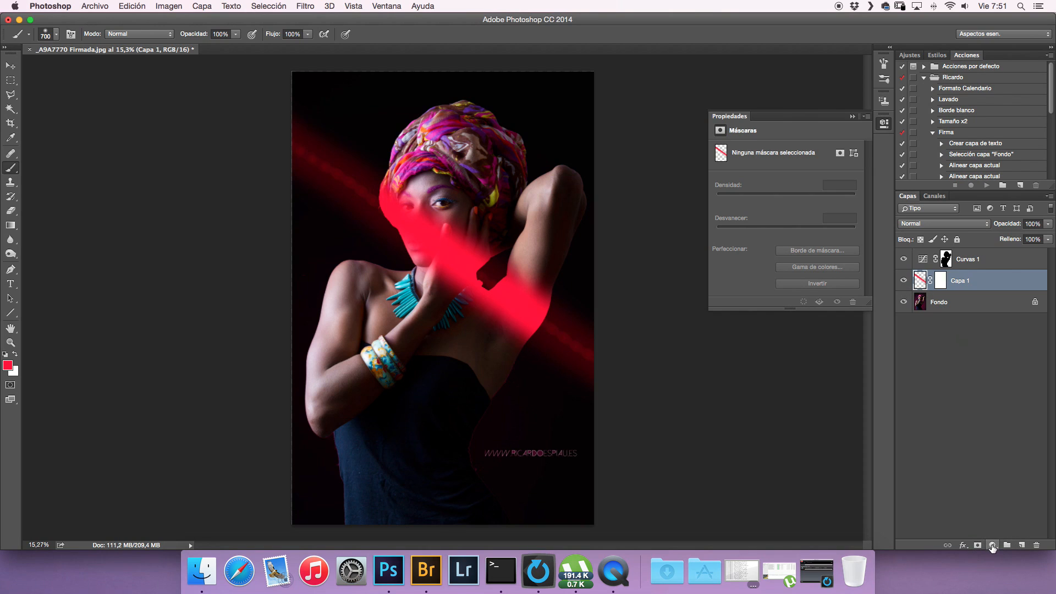
left_click(991, 546)
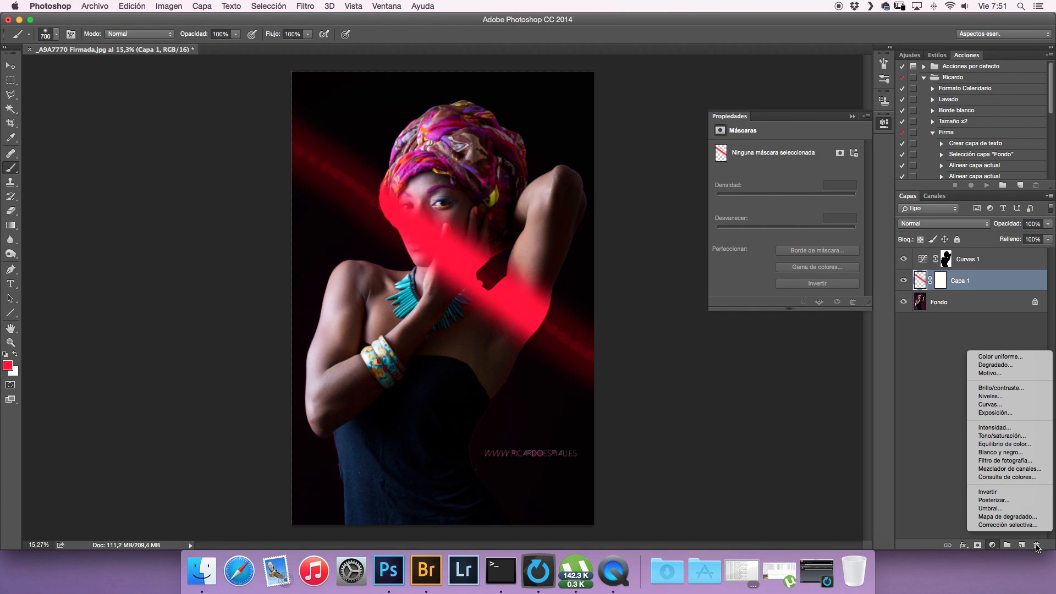
left_click(911, 416)
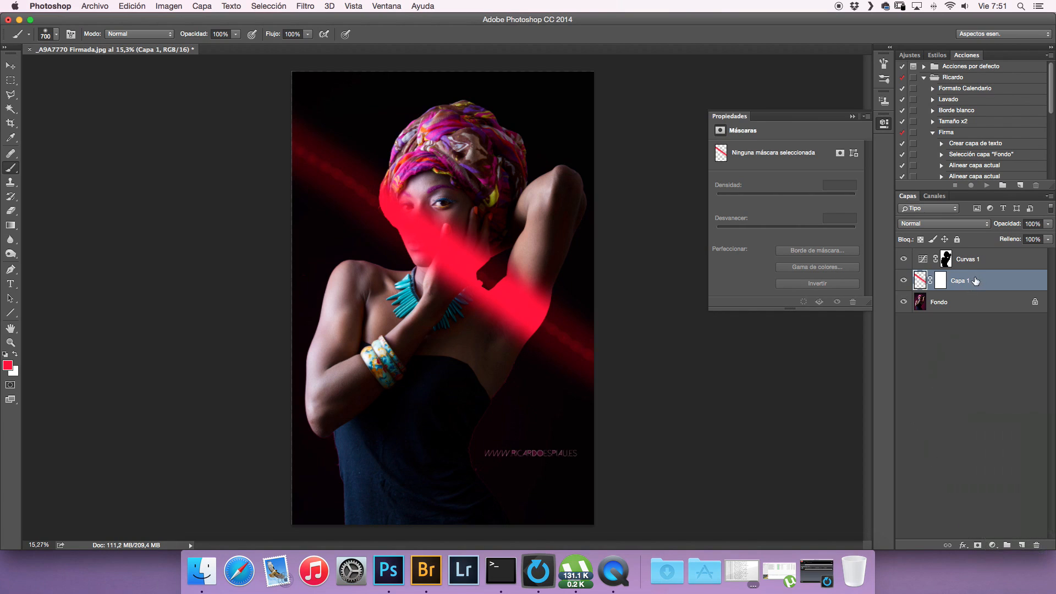
key("Delete")
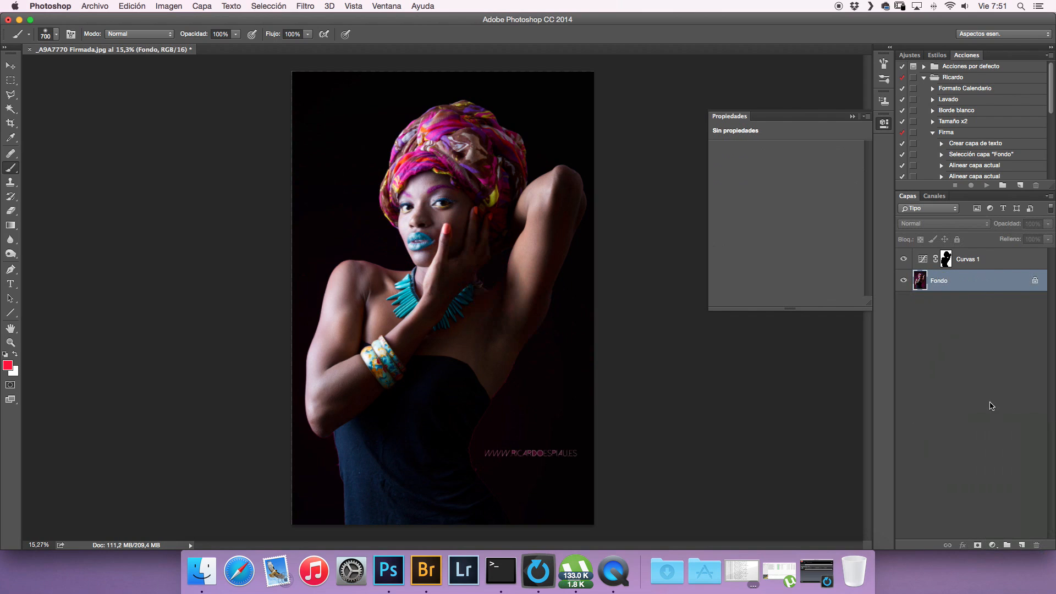
Lower the opacity of Curvas 1 to 0% and compare the image with the adjustment hidden and shown
left_click(946, 259)
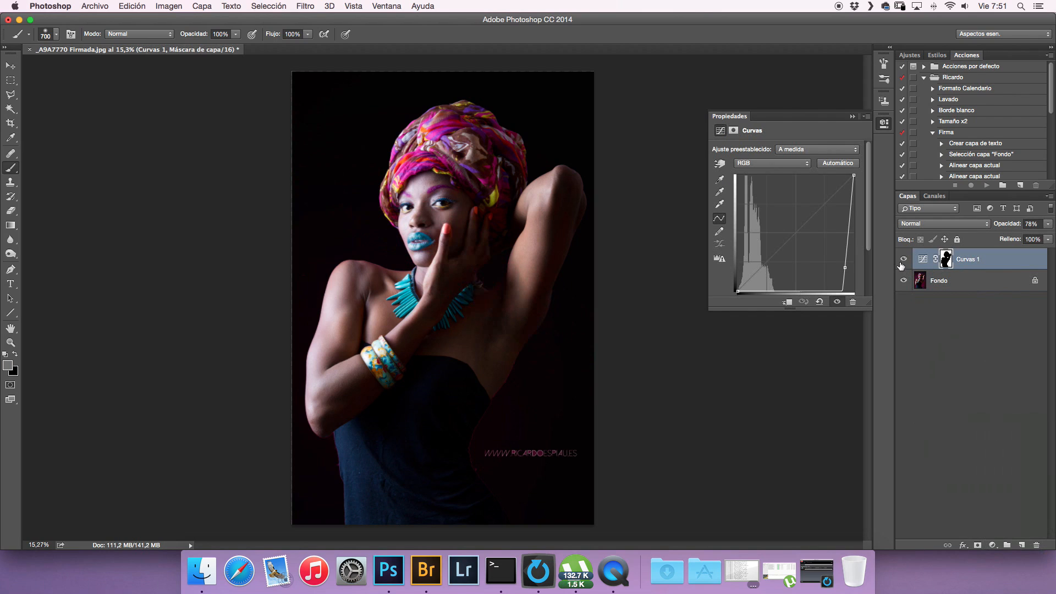
left_click(1046, 224)
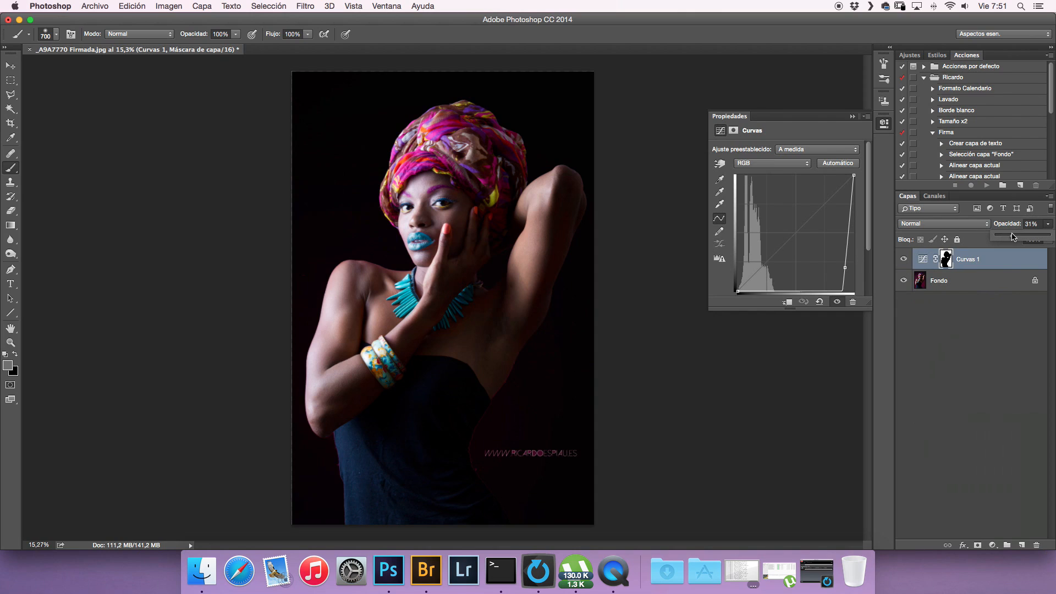
left_click_drag(1014, 237, 996, 241)
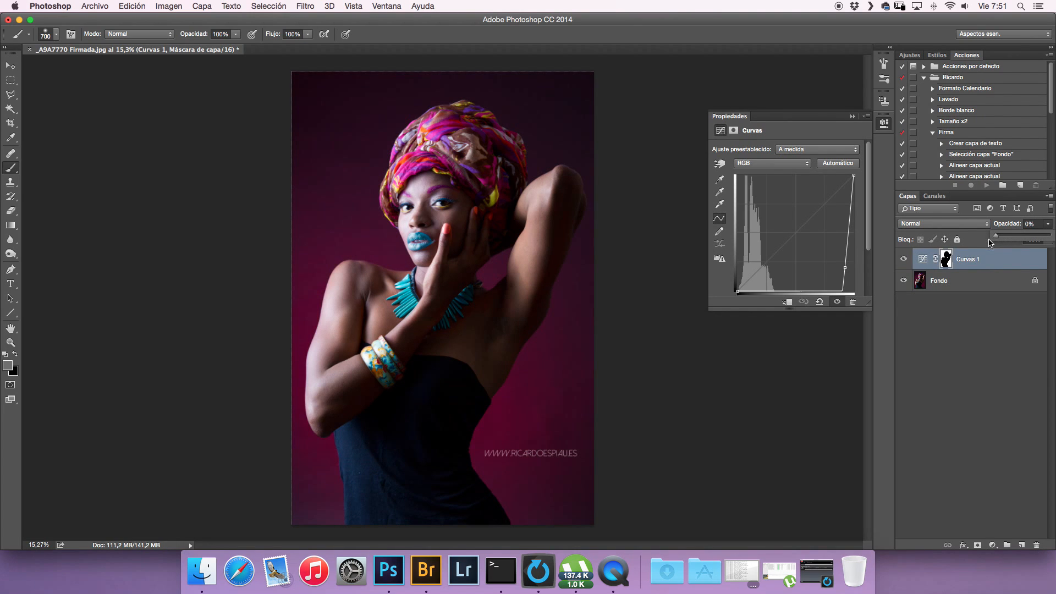
left_click(905, 261)
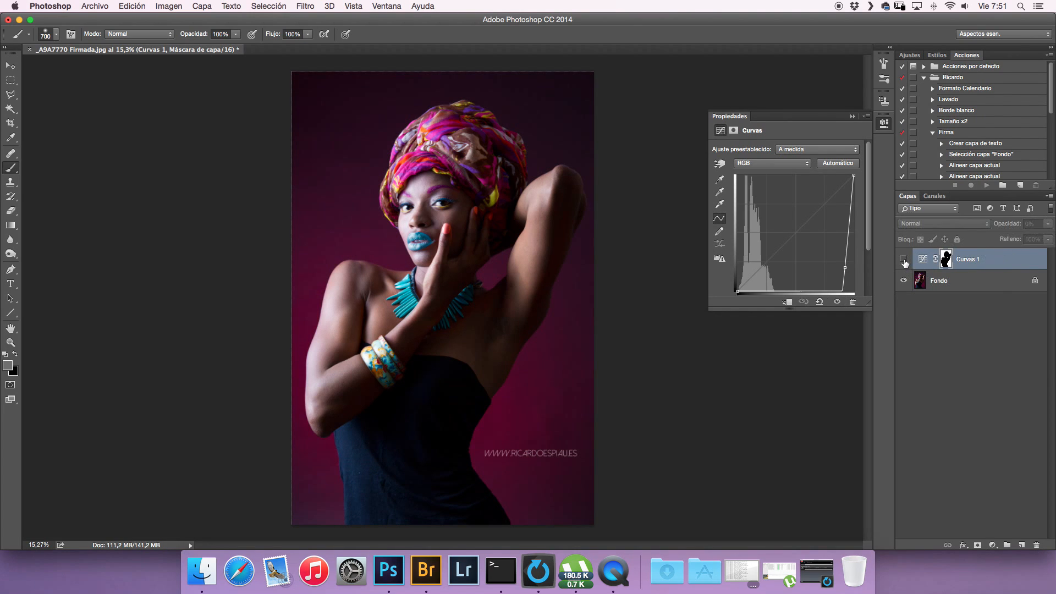
left_click(902, 261)
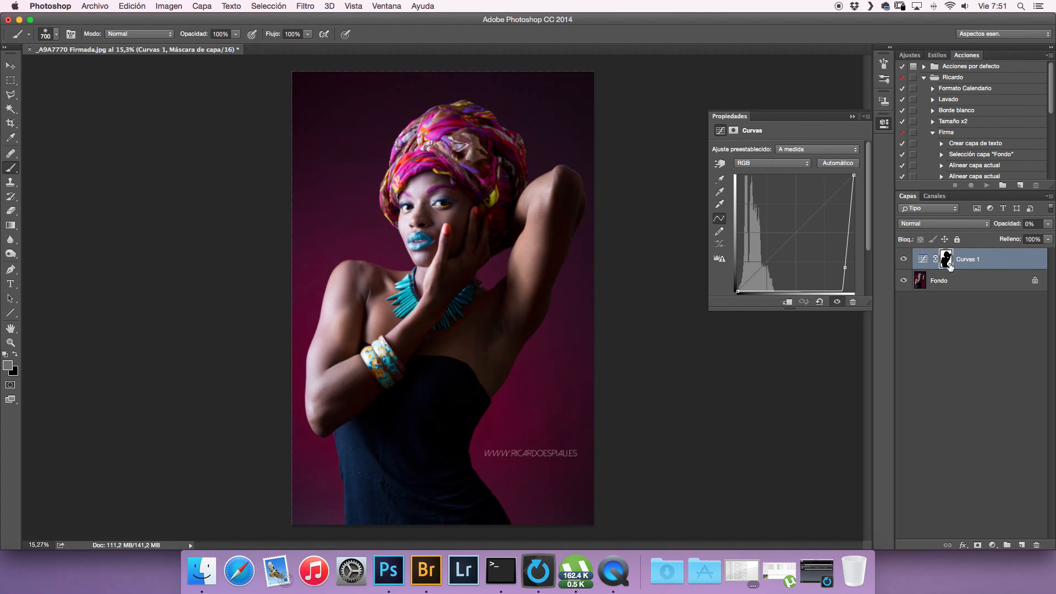
Raise the opacity of Curvas 1 to 47% and ease its steep RGB curve into a gentler darkening bend, reopening the opacity setting
left_click(1048, 224)
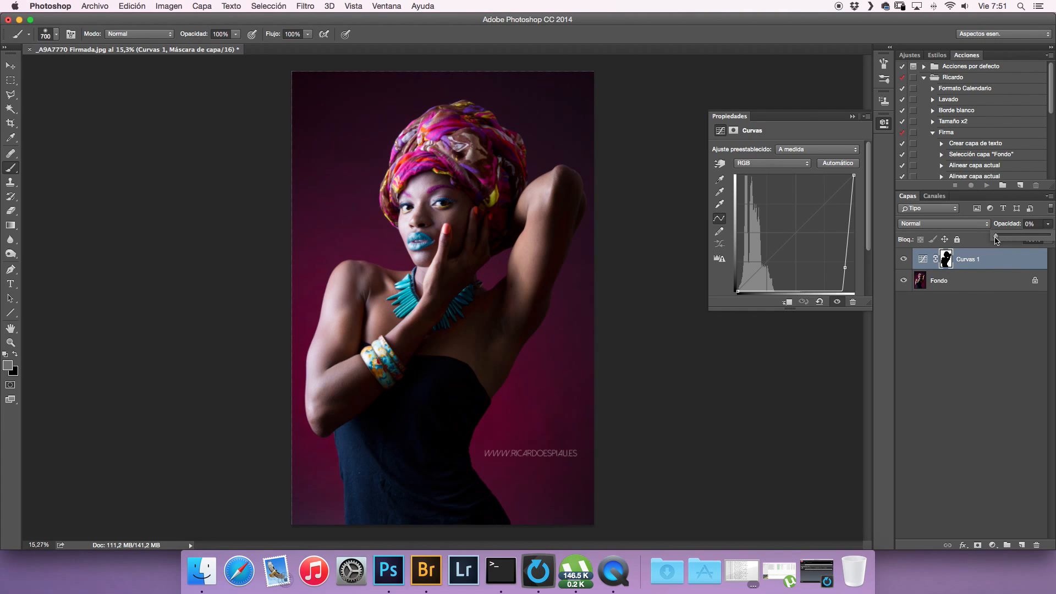
left_click_drag(999, 241, 1024, 240)
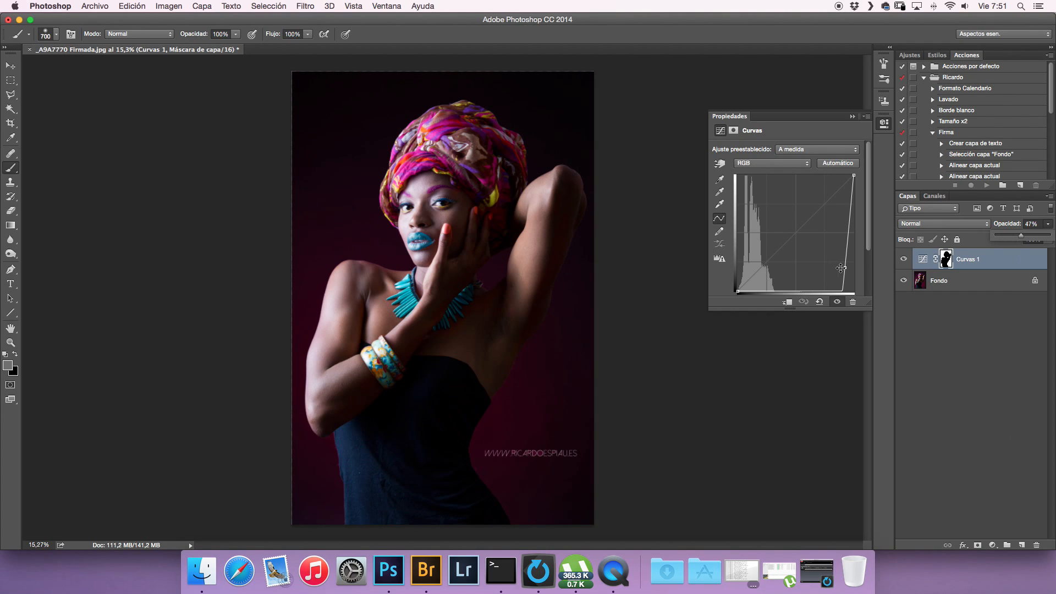
left_click_drag(842, 266, 815, 245)
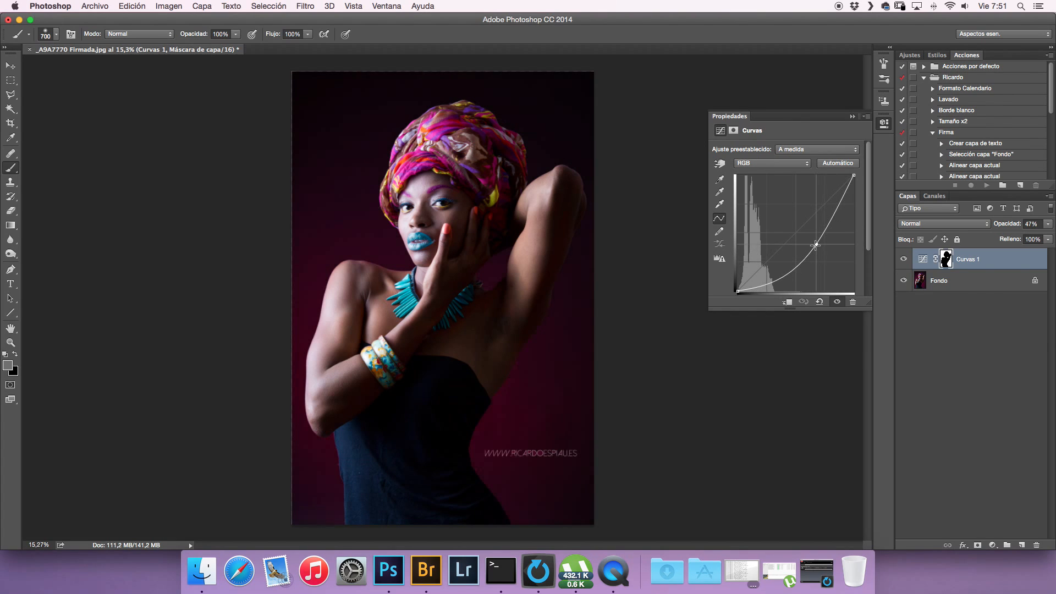
left_click(1047, 224)
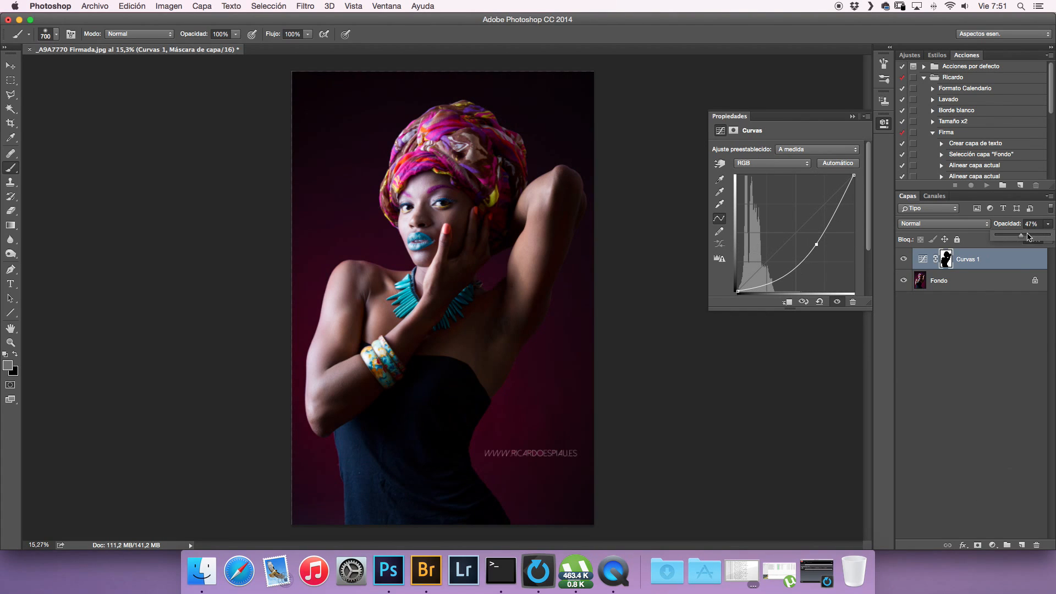